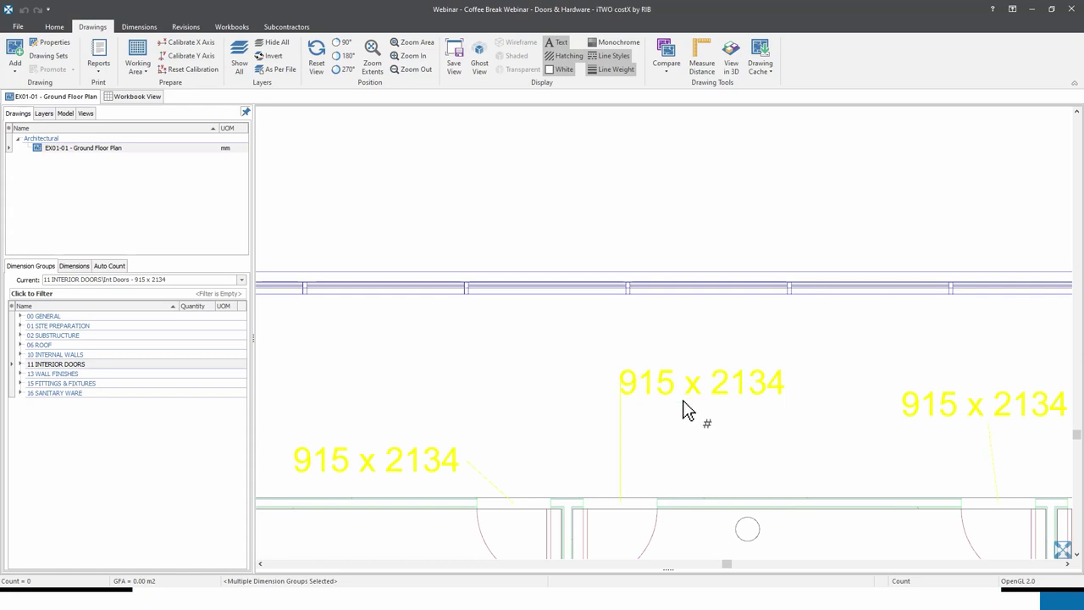
# - Zoom out and centre the whole ground floor plan, then select the EX01-01 - Ground Floor Plan drawing
pyautogui.scroll(-2, 648, 417)
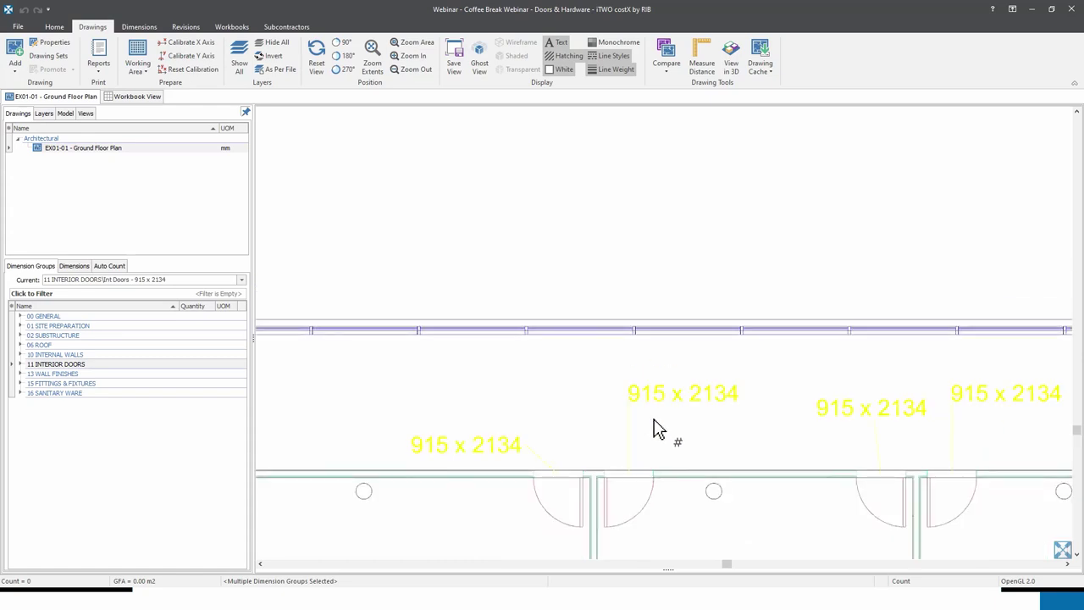
pyautogui.scroll(1, 430, 460)
pyautogui.scroll(-1, 432, 462)
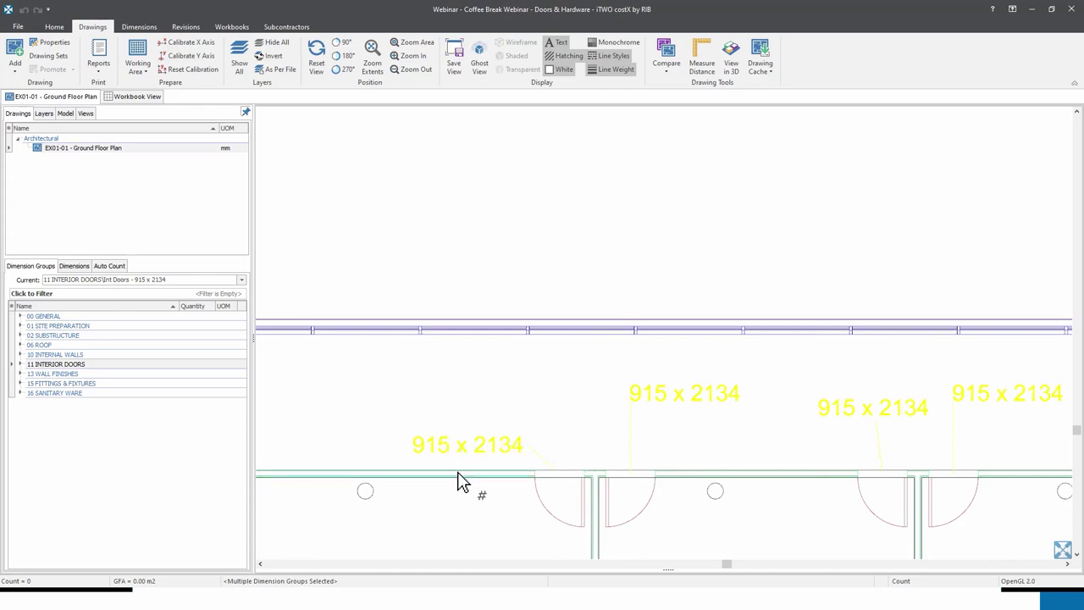
pyautogui.scroll(-1, 461, 485)
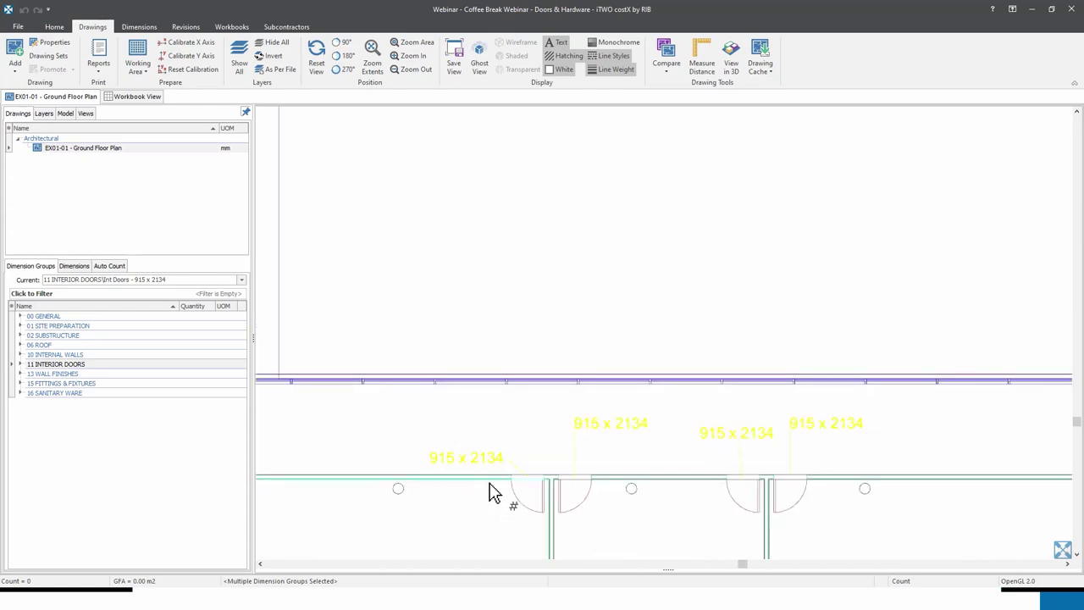
pyautogui.scroll(-3, 489, 492)
pyautogui.scroll(-3, 534, 434)
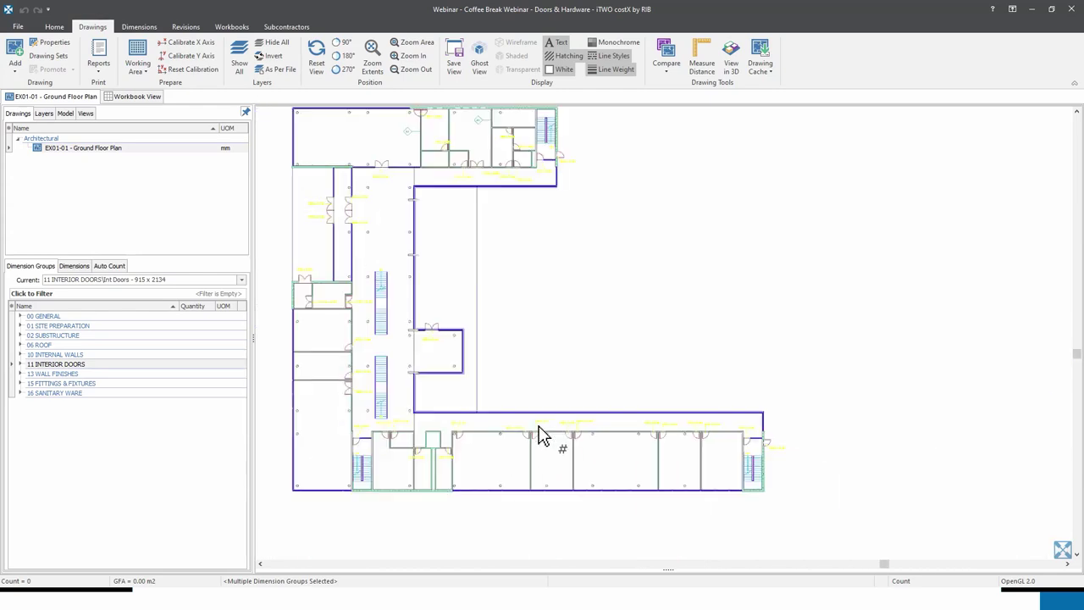
pyautogui.moveTo(544, 441); pyautogui.dragTo(622, 484)
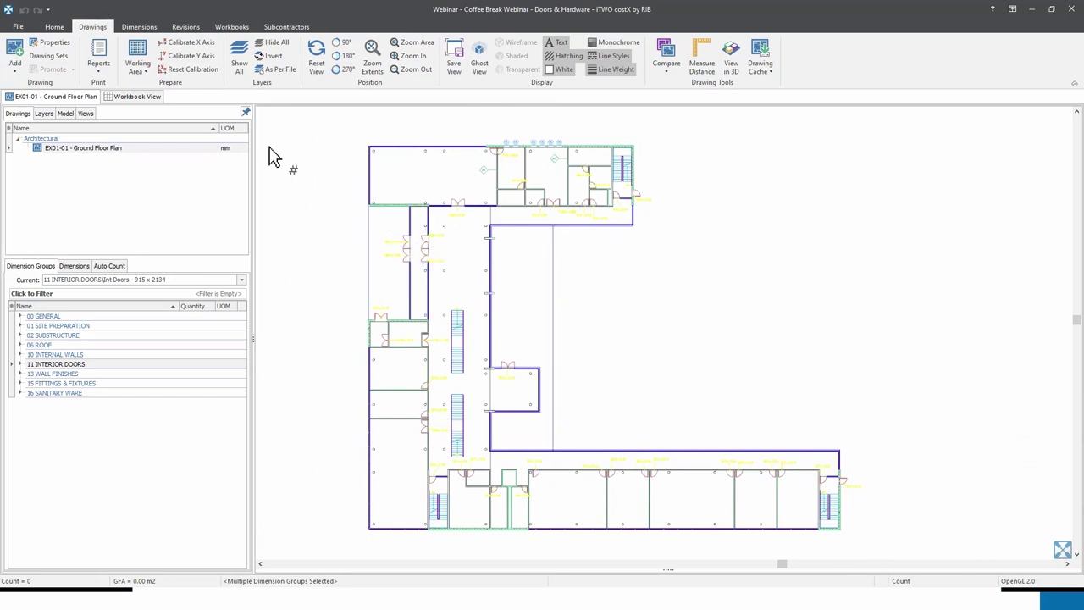
pyautogui.click(241, 148)
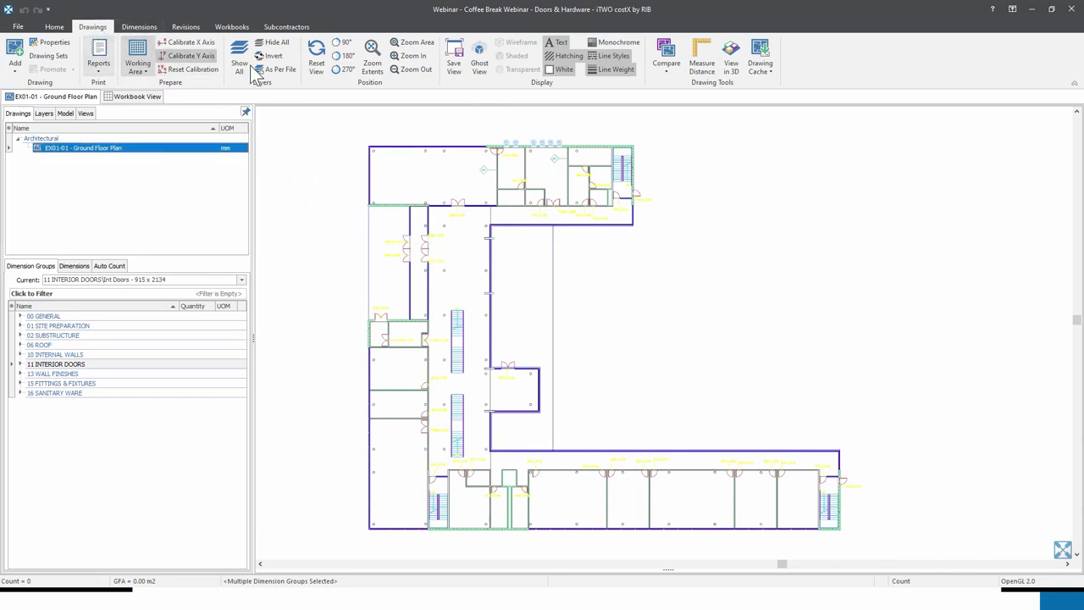
# - Turn off the White display so the plan shows on black, then zoom around the corridor doors
pyautogui.click(565, 71)
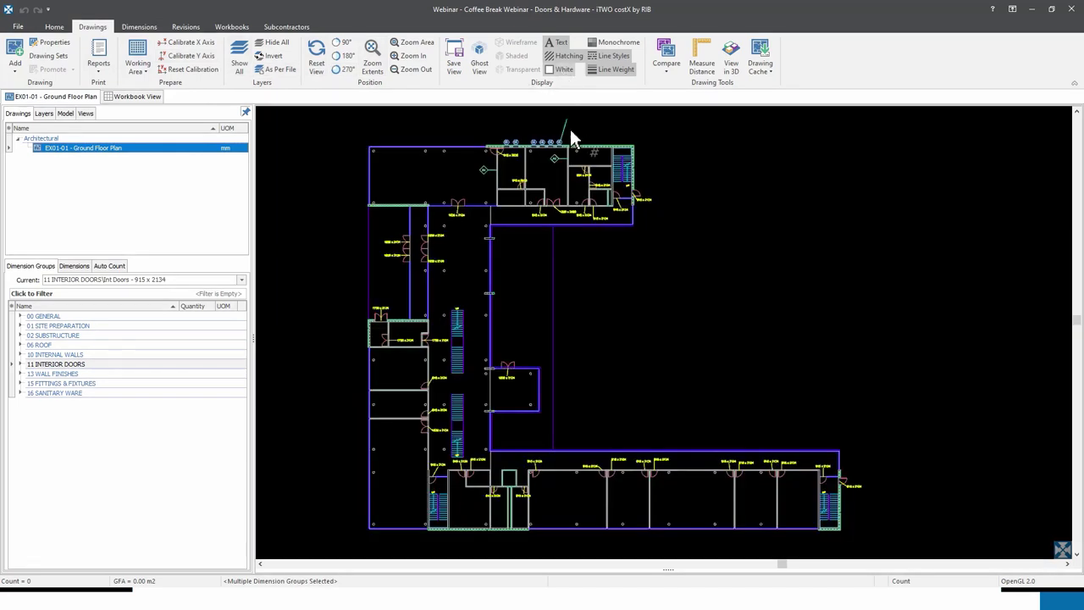
pyautogui.click(631, 284)
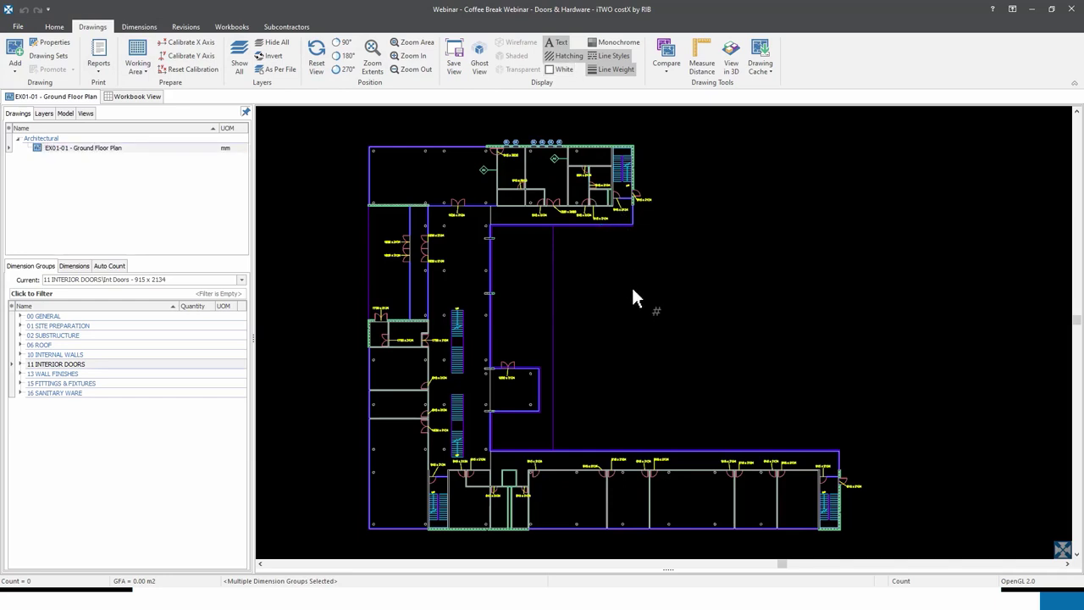
pyautogui.scroll(1, 642, 460)
pyautogui.scroll(3, 666, 473)
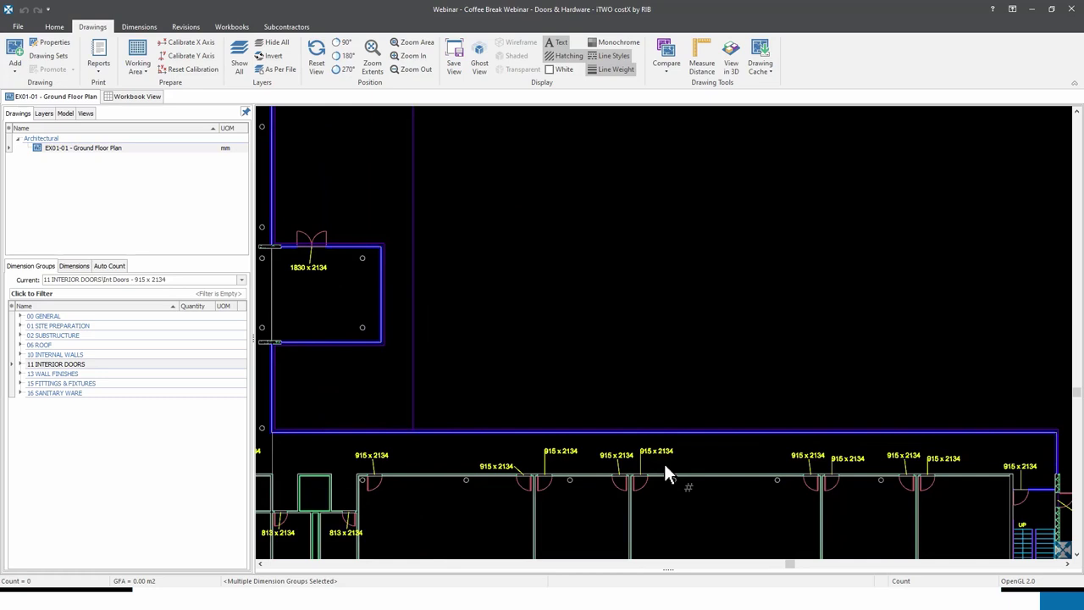
pyautogui.scroll(2, 666, 472)
pyautogui.scroll(1, 665, 473)
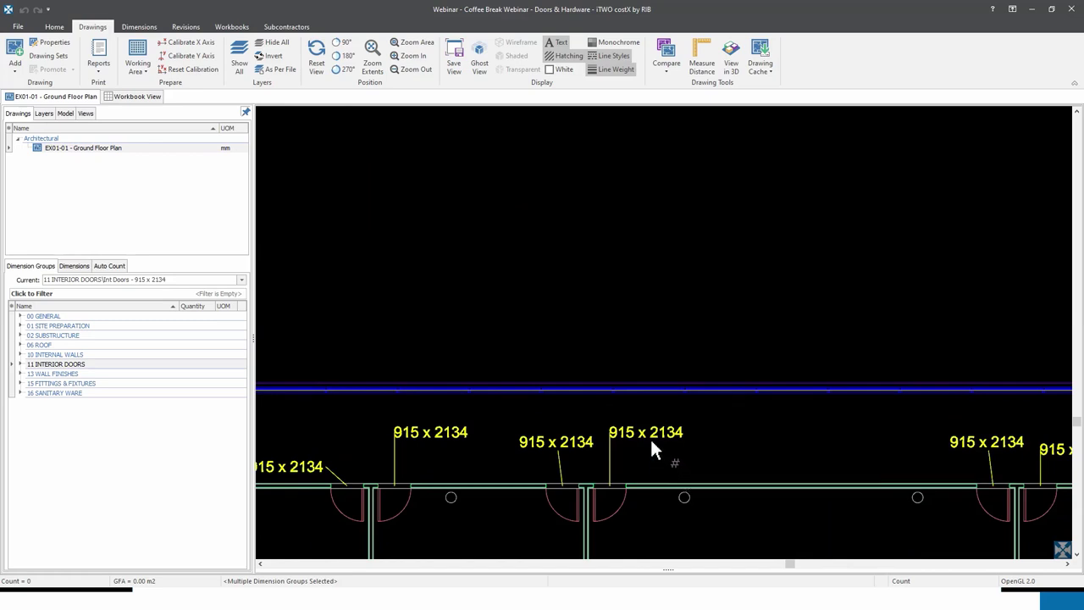
pyautogui.scroll(-4, 651, 442)
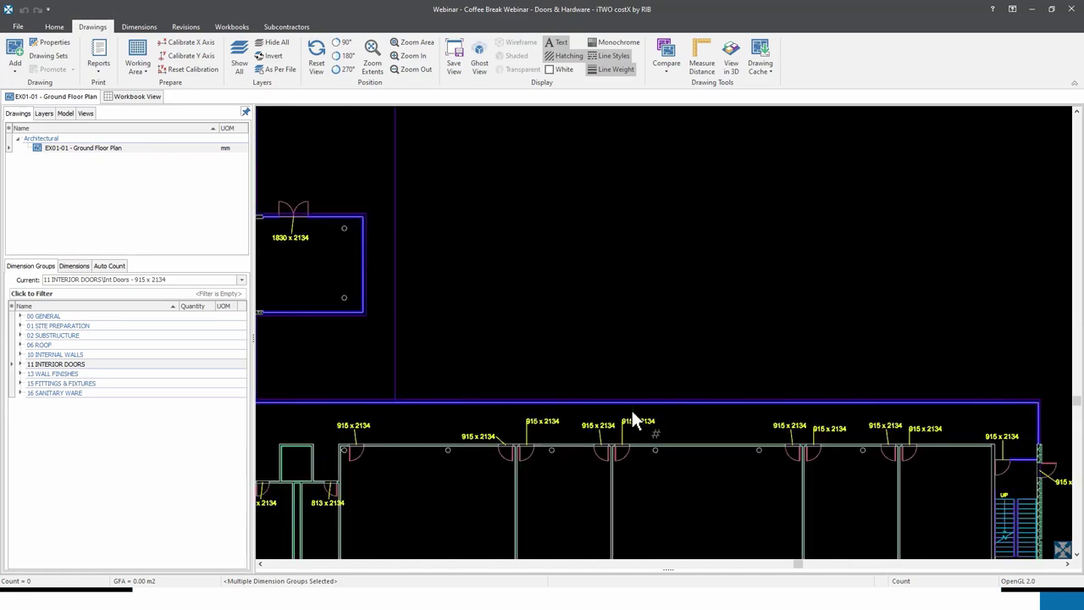
pyautogui.scroll(-2, 632, 415)
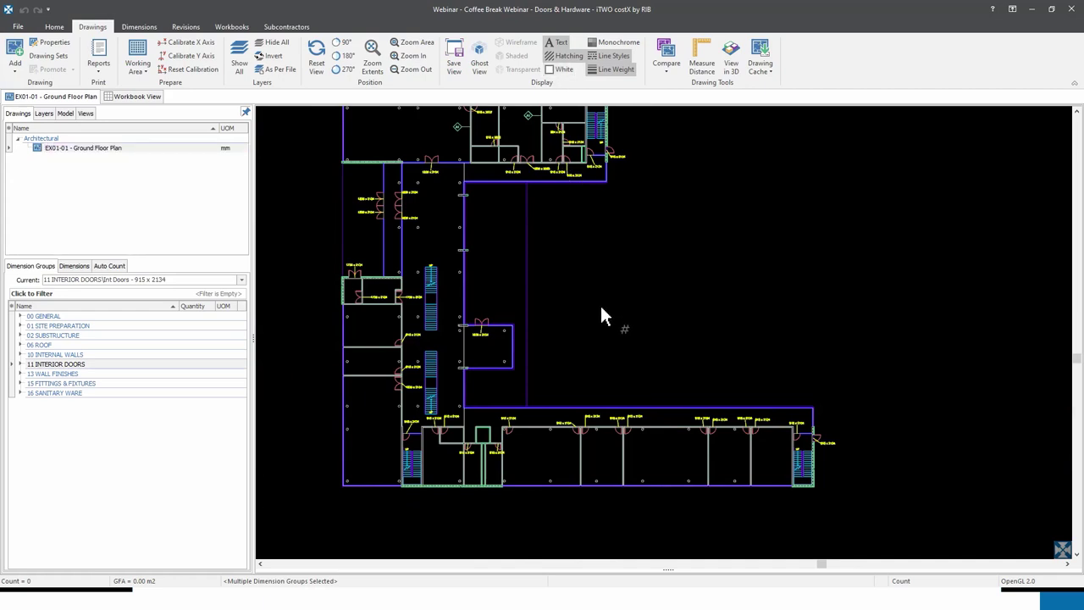
pyautogui.moveTo(601, 308); pyautogui.dragTo(632, 342)
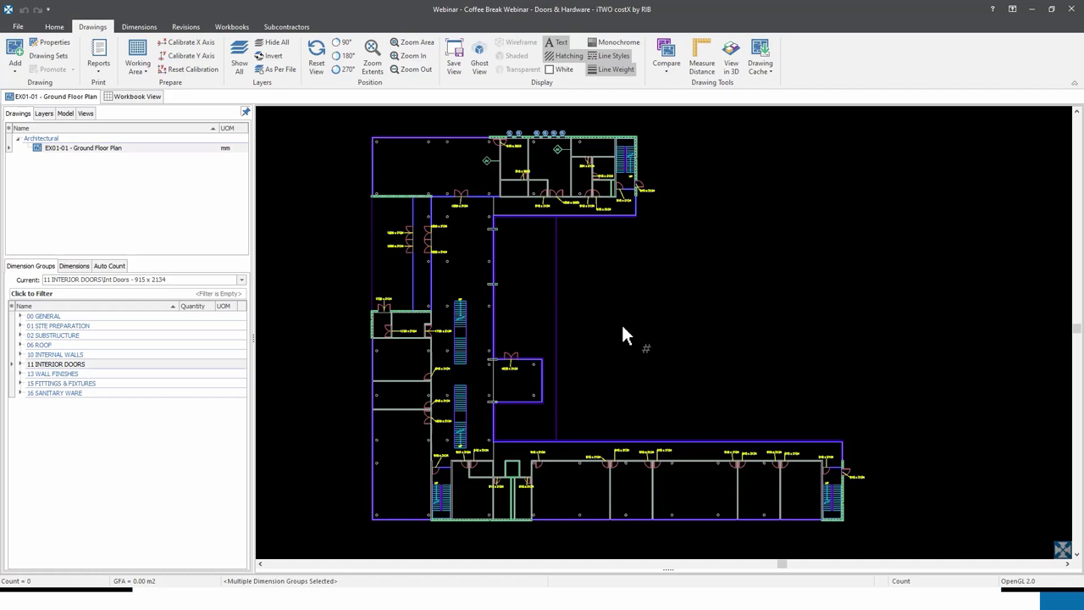
pyautogui.hscroll(-1, 621, 323)
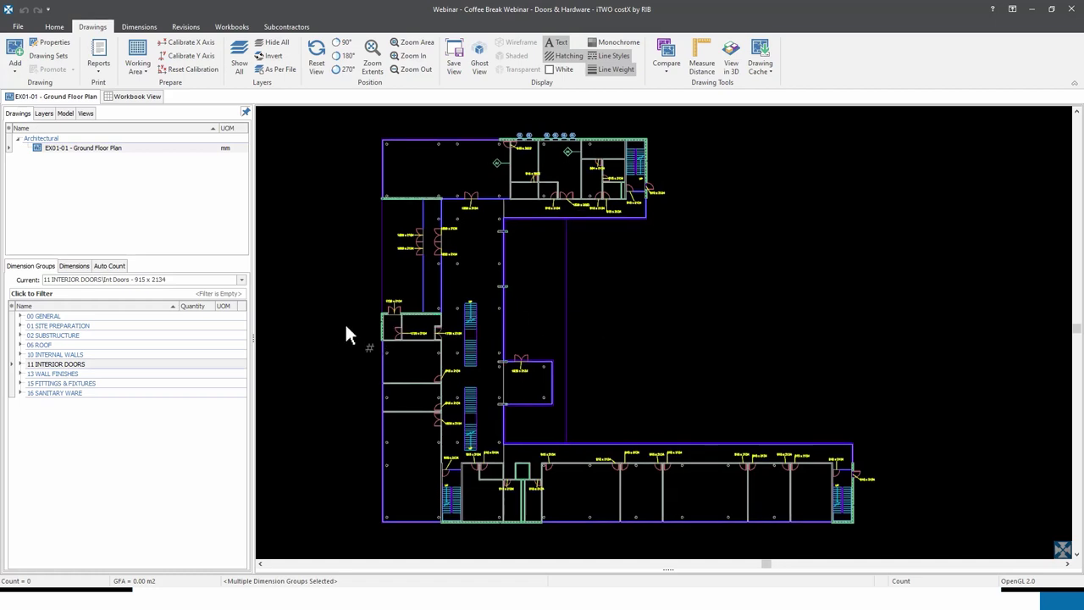
# - Expand 11 INTERIOR DOORS to list its three Int Doors groups and zoom to the door beside the bottom-right stair
pyautogui.click(20, 364)
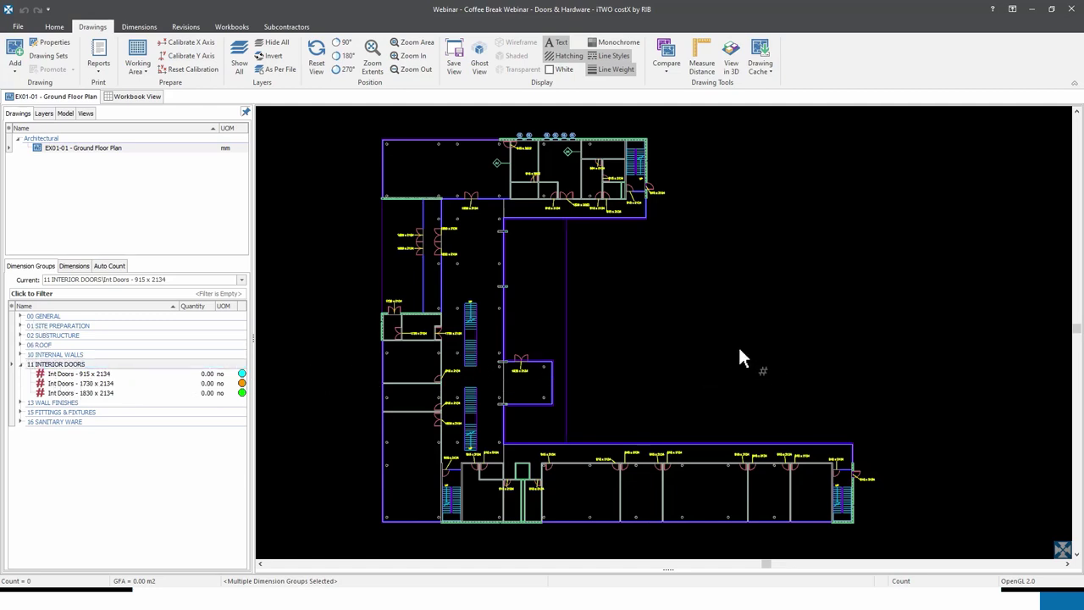
pyautogui.scroll(2, 873, 487)
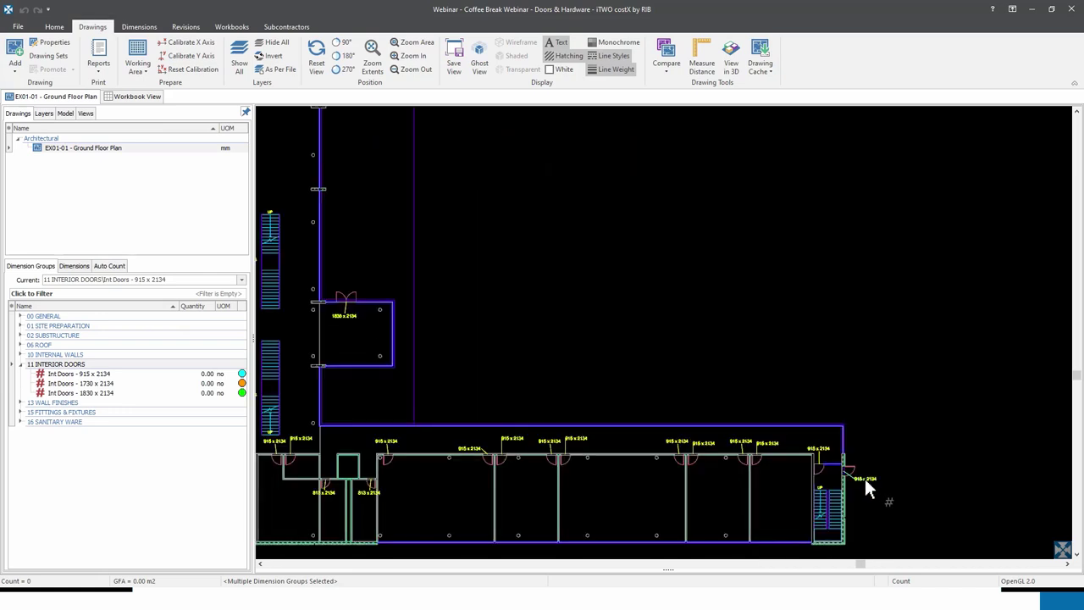
pyautogui.scroll(3, 863, 482)
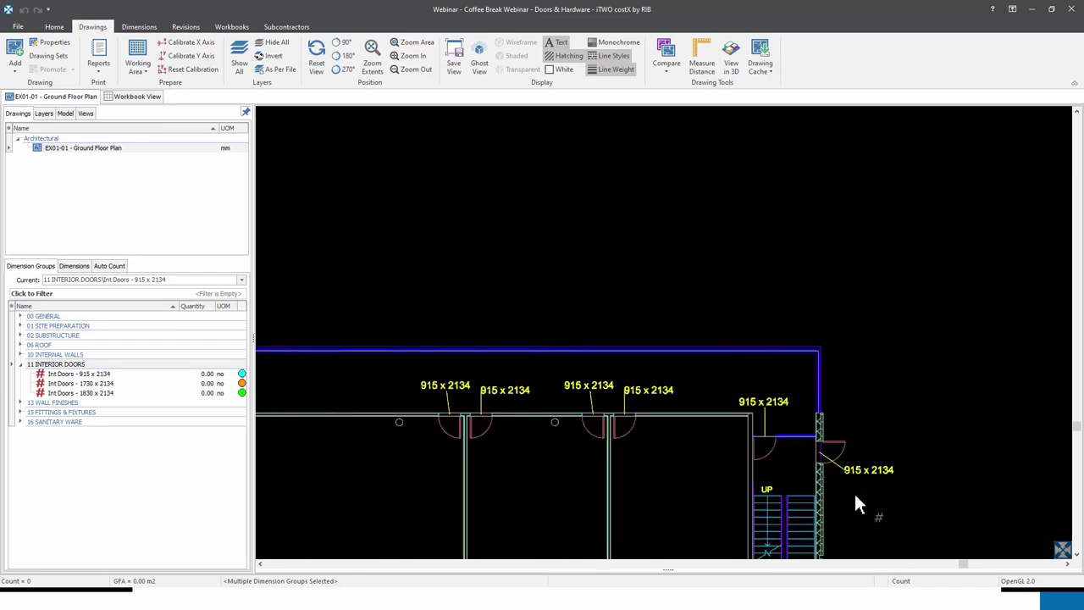
pyautogui.moveTo(854, 498); pyautogui.dragTo(824, 441)
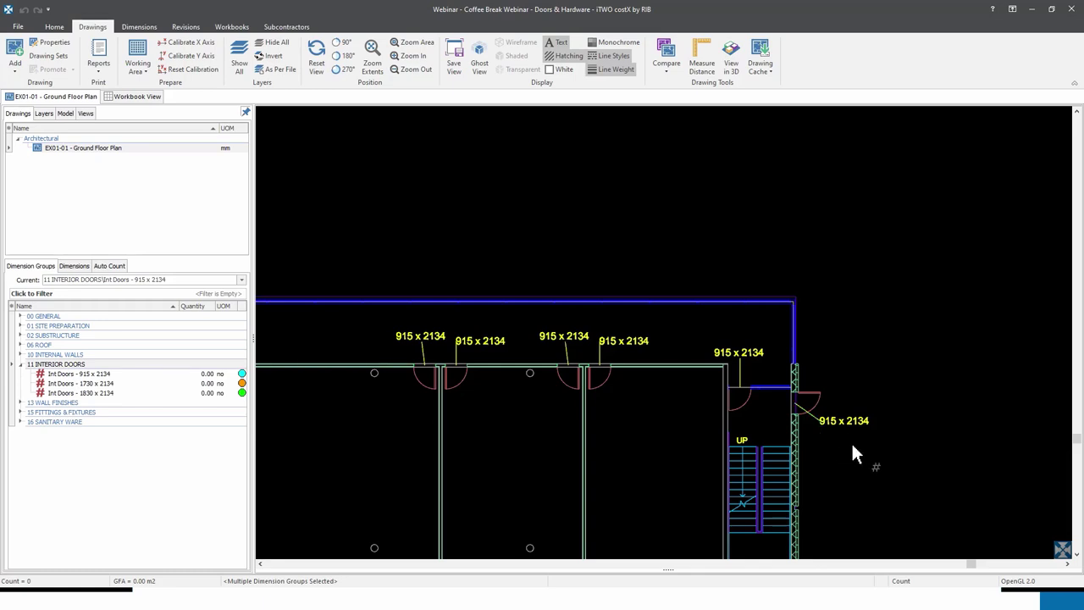
pyautogui.scroll(3, 851, 444)
pyautogui.moveTo(839, 457); pyautogui.dragTo(751, 418)
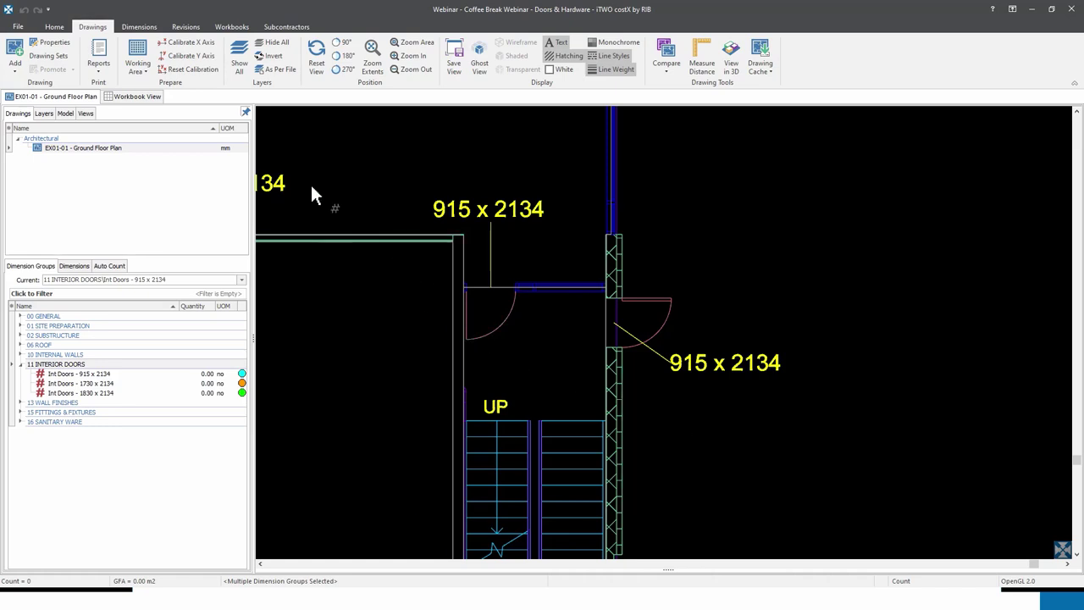
# - Add a dimension group named 'Ext Doors - 915 x2134' and begin replacing its folder with '08 WINDOWS & EXTERIOR DORR'
pyautogui.click(141, 25)
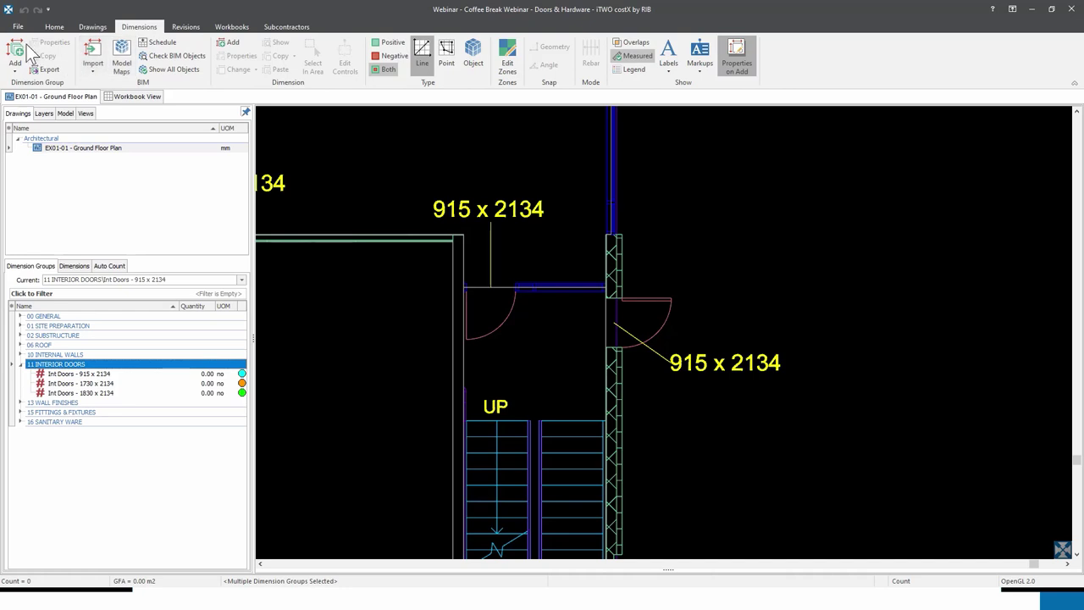
pyautogui.click(32, 64)
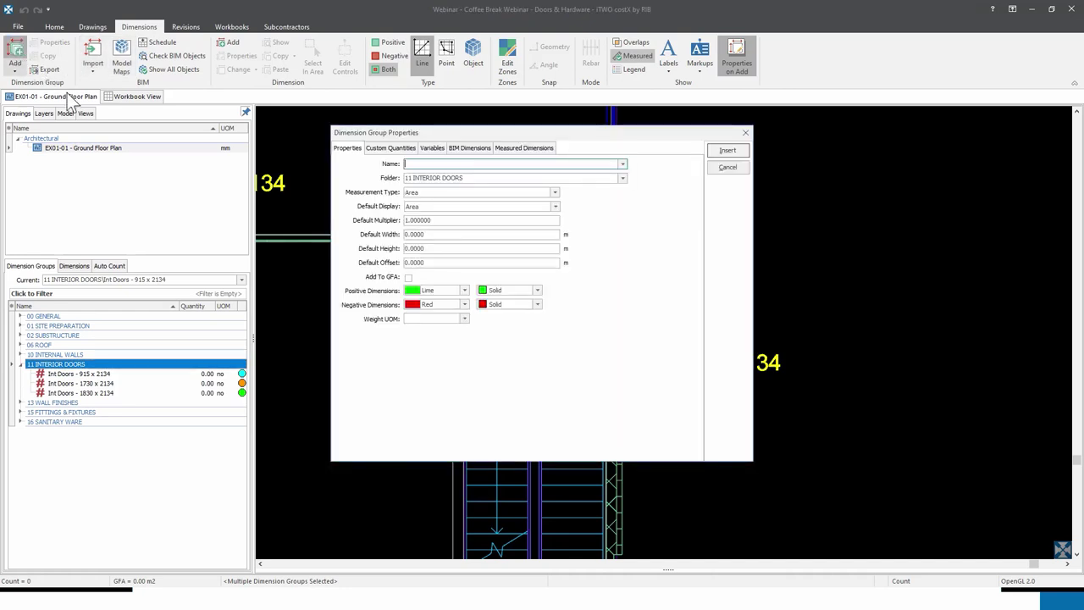
pyautogui.moveTo(519, 128); pyautogui.dragTo(427, 136)
pyautogui.click(334, 167)
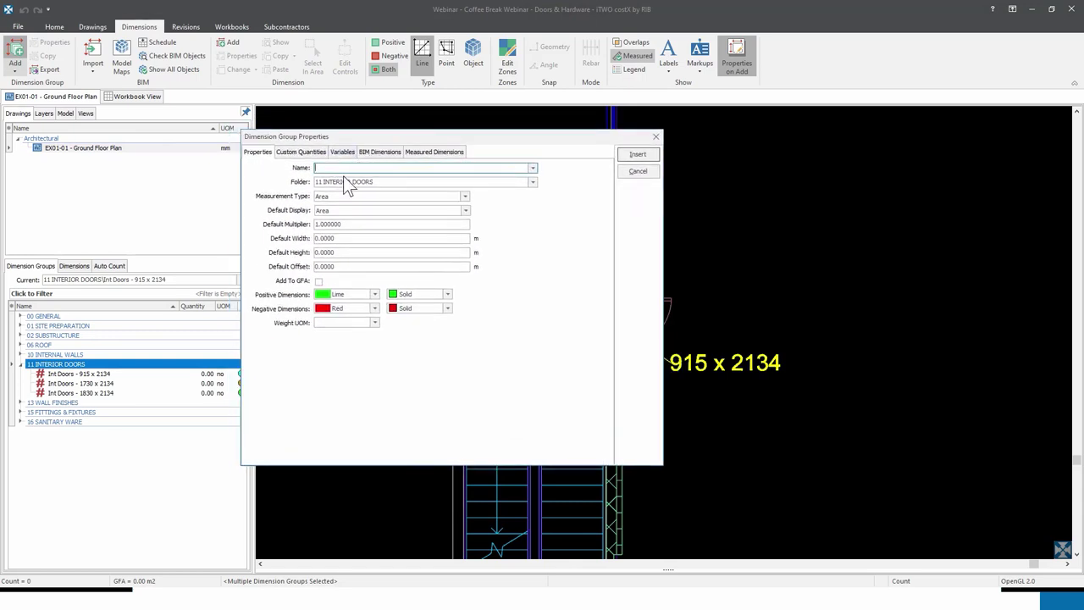
pyautogui.write('Ext Doors - 915 x2134')
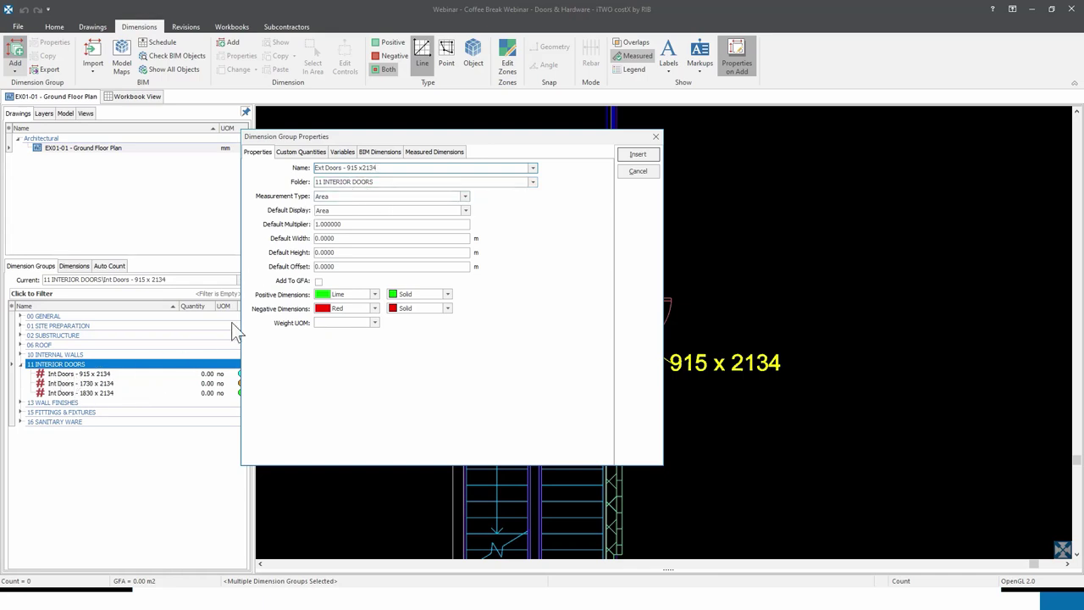
pyautogui.moveTo(386, 182); pyautogui.dragTo(321, 181)
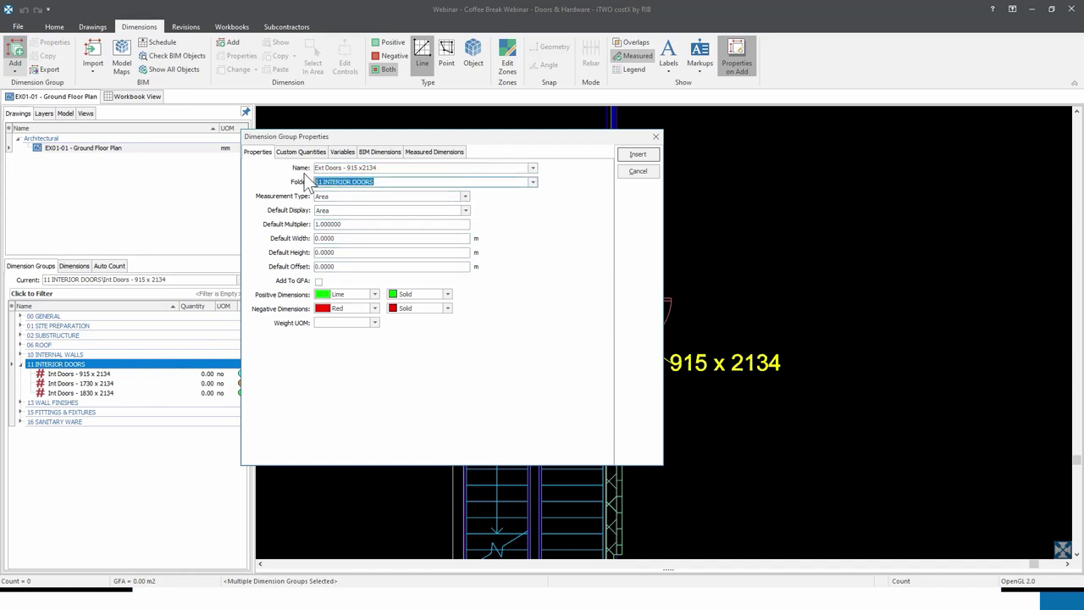
pyautogui.write('08')
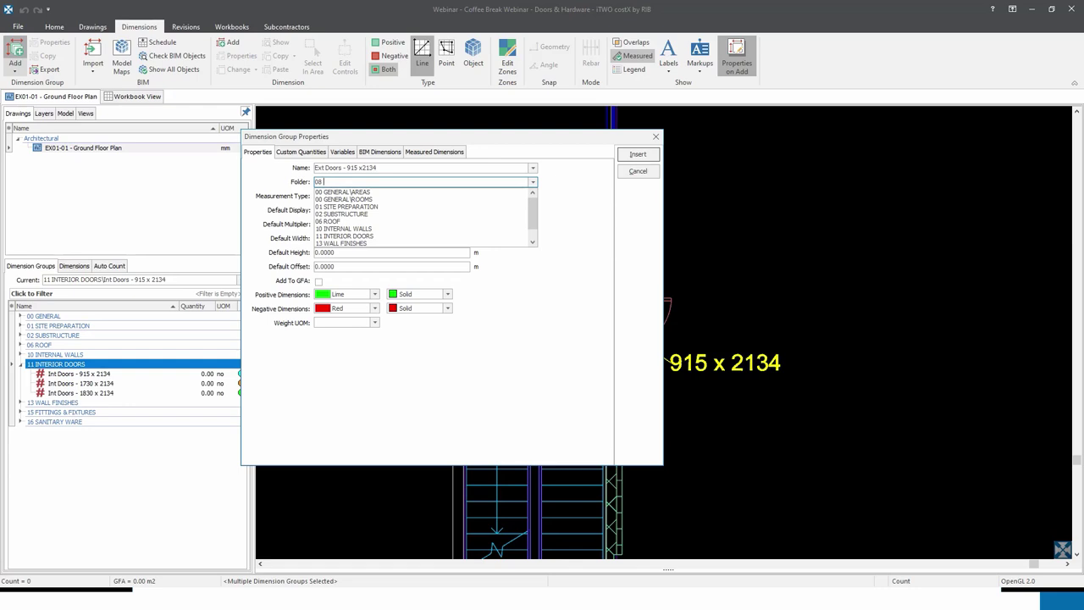
pyautogui.write(' WINDOWS & EXTERIOR DORR')
# - Correct the folder to '08 WINDOWS & EXTERIOR DOORS' and set the measurement type to Count
pyautogui.press('BackSpace')
pyautogui.press('BackSpace')
pyautogui.write('ORS')
pyautogui.click(536, 319)
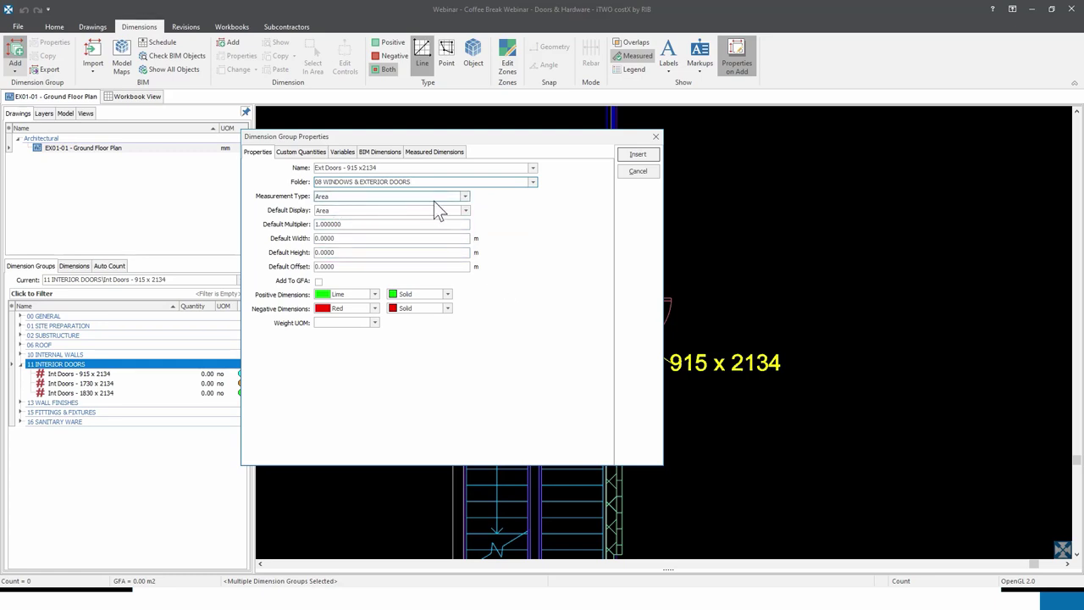
pyautogui.click(465, 196)
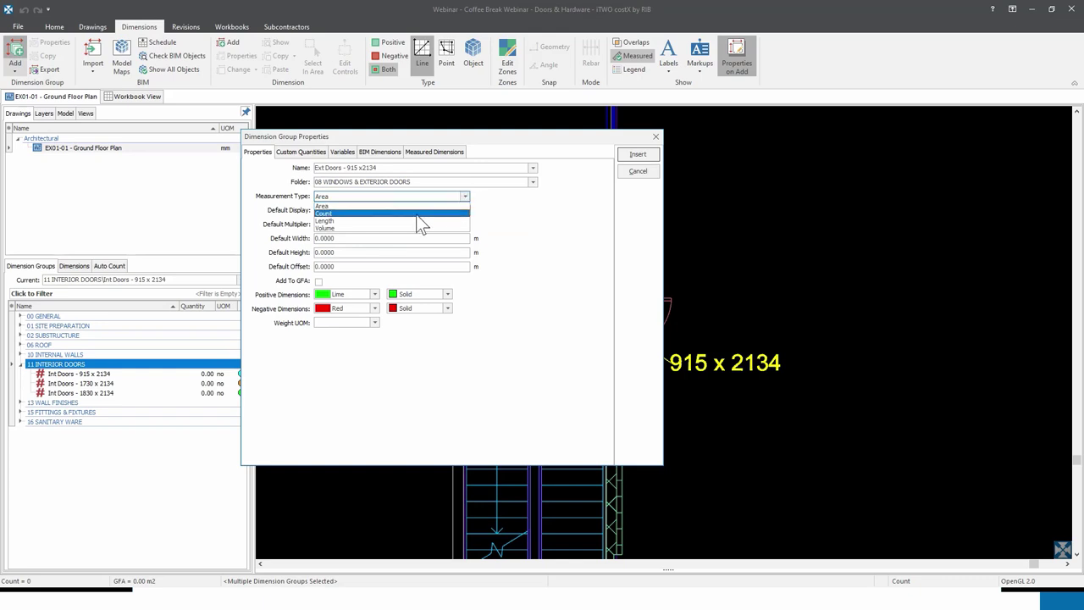
pyautogui.click(366, 212)
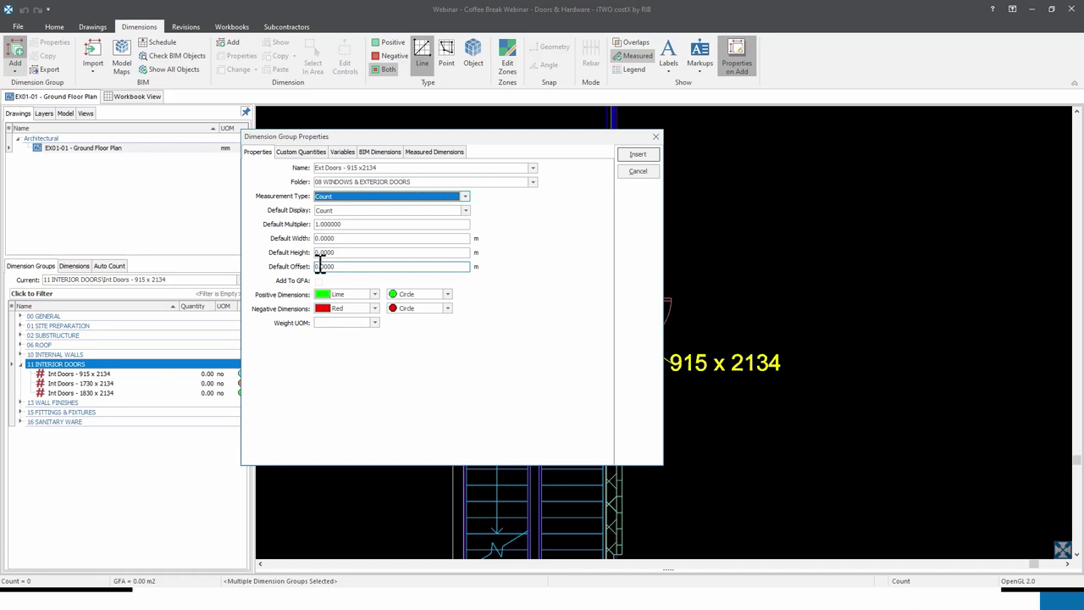
# - Set the positive dimension colour to Gold and insert the 'Ext Doors - 915 x2134' group
pyautogui.click(375, 294)
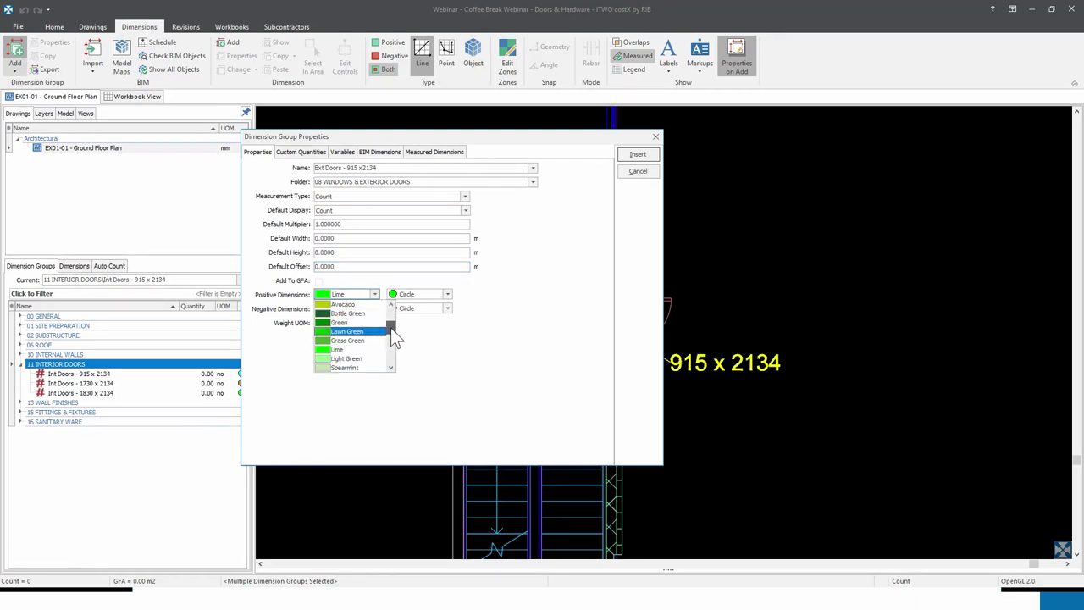
pyautogui.scroll(3, 390, 328)
pyautogui.click(343, 304)
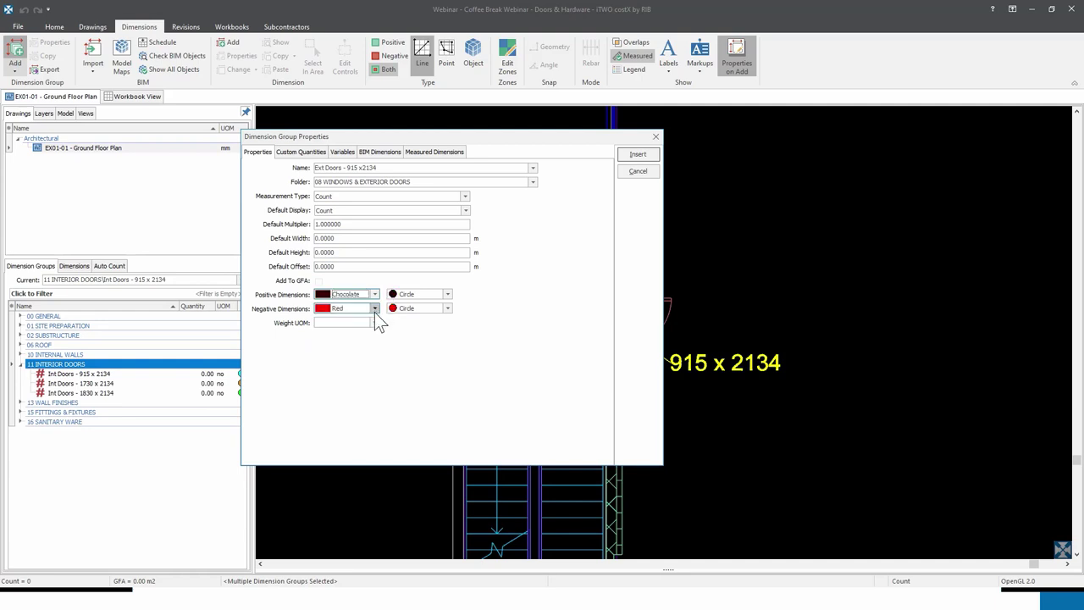
pyautogui.click(374, 294)
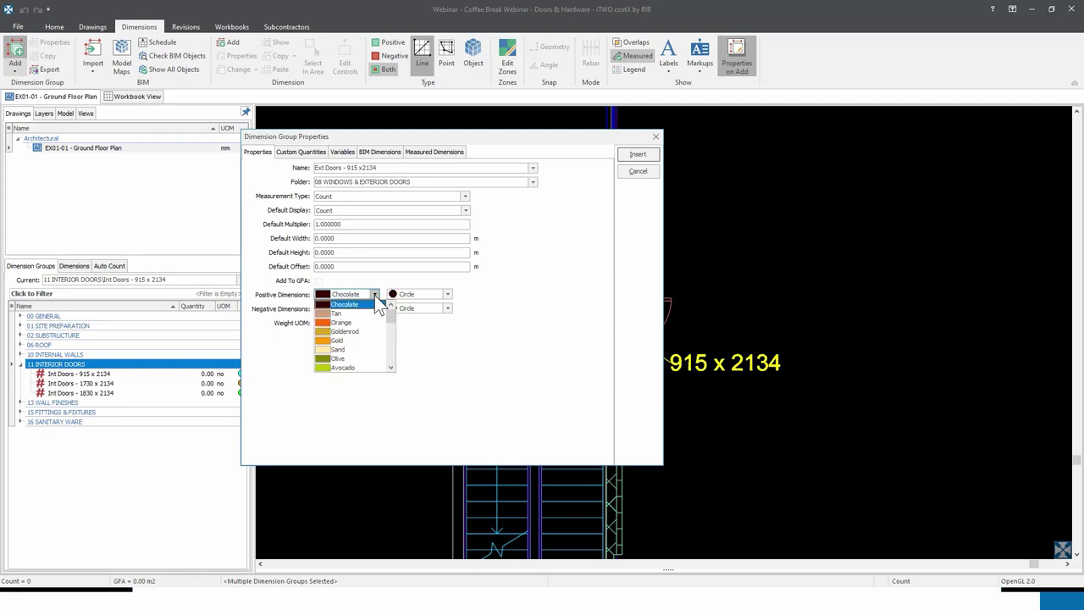
pyautogui.click(348, 340)
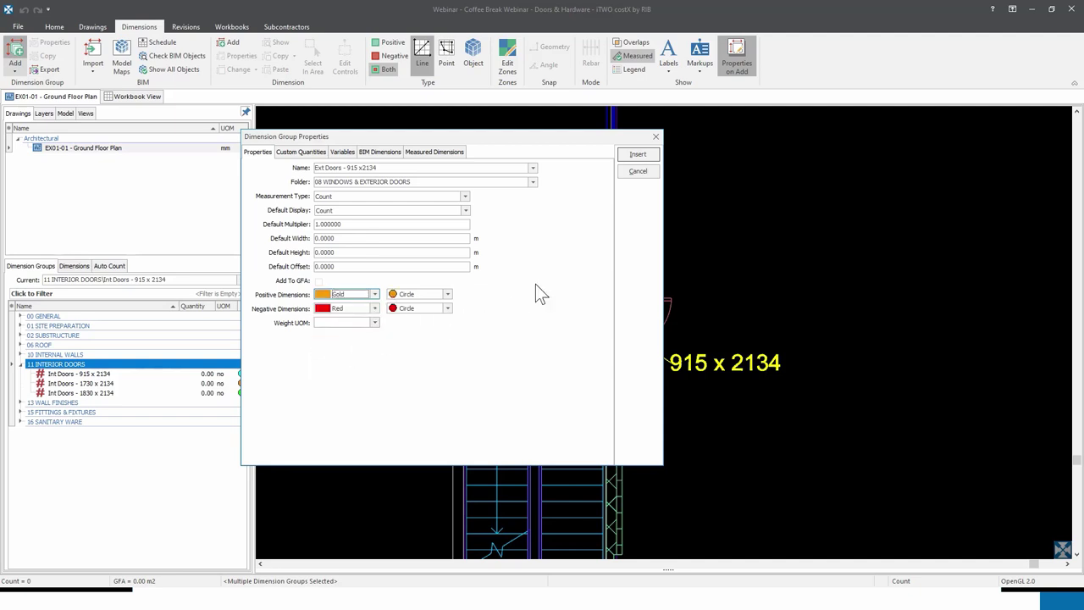
pyautogui.click(638, 155)
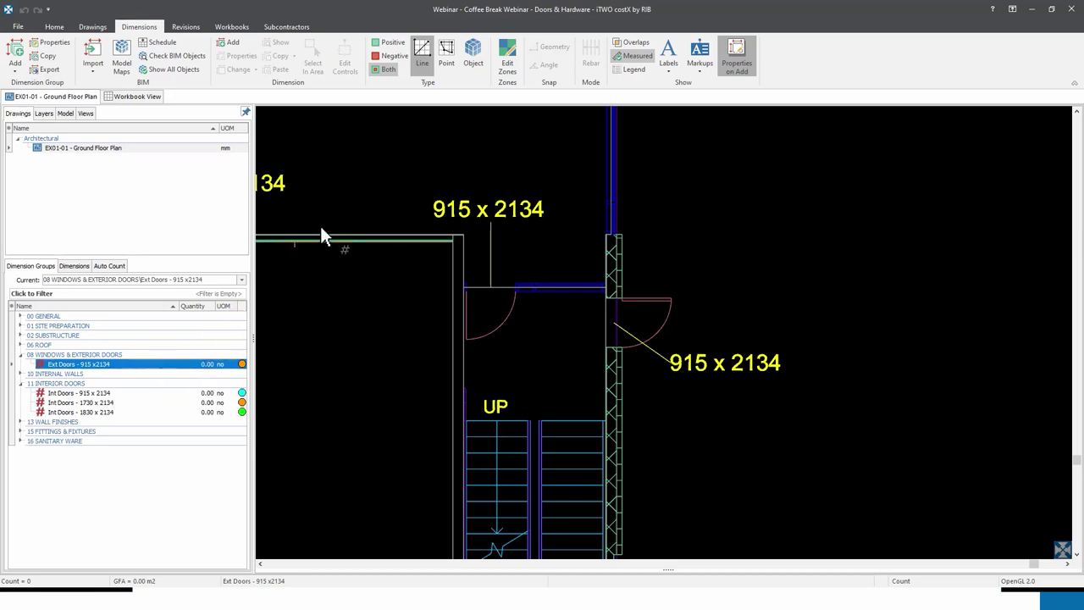
# - Point-count the exterior door beside the stair and a second exterior door, giving a quantity of 2
pyautogui.click(446, 61)
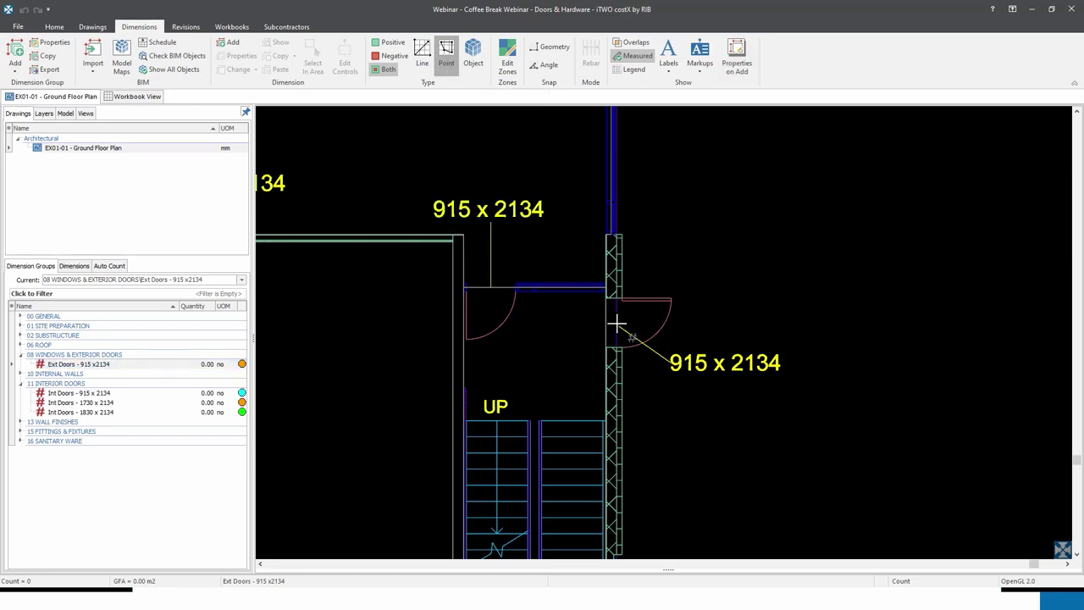
pyautogui.click(618, 324)
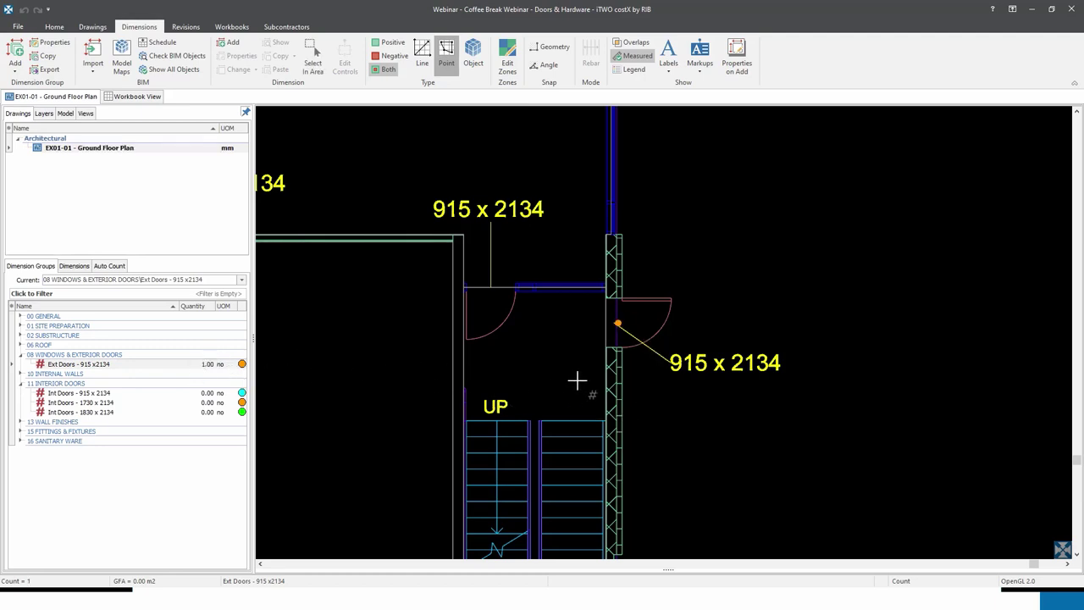
pyautogui.scroll(-6, 606, 389)
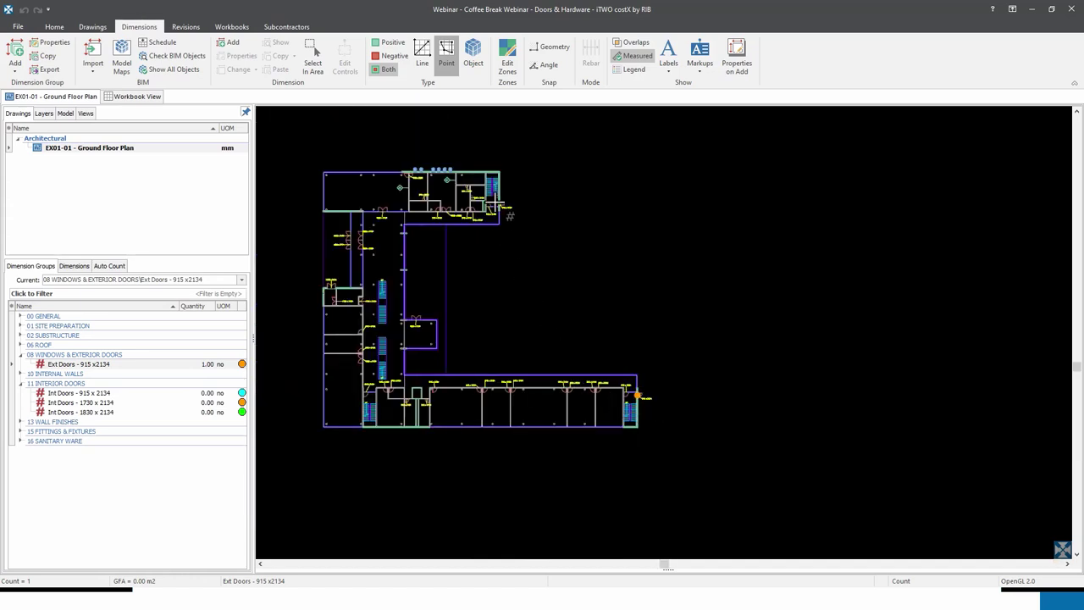
pyautogui.scroll(8, 500, 198)
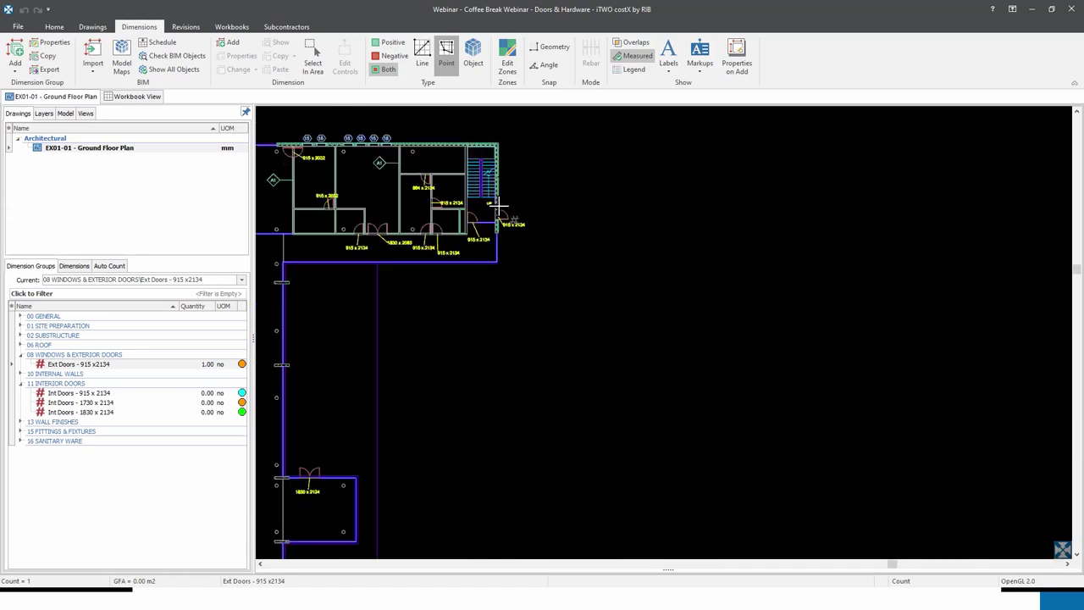
pyautogui.scroll(4, 500, 219)
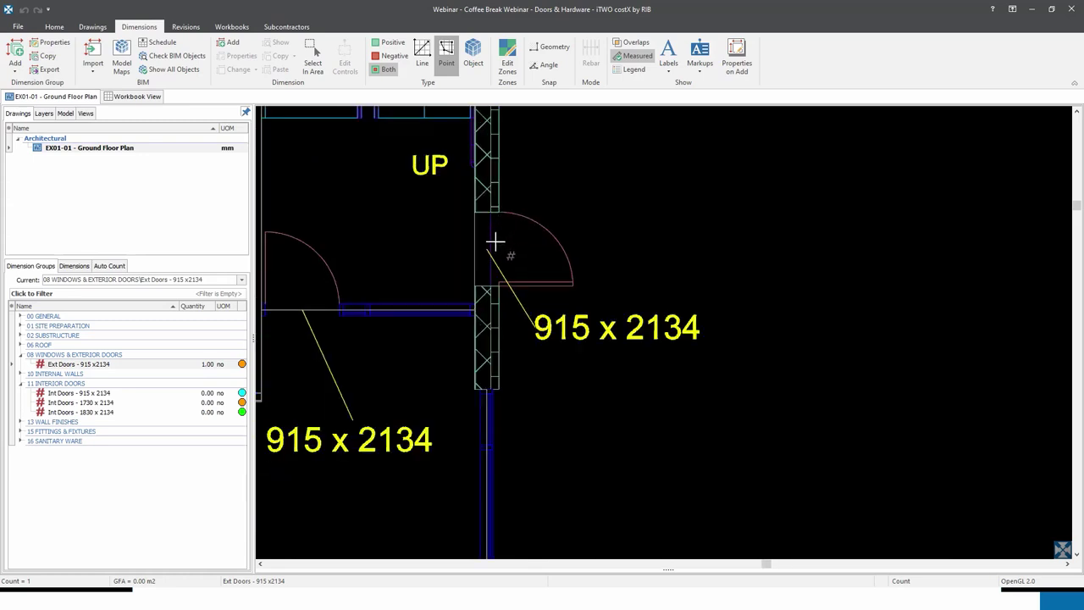
pyautogui.click(495, 250)
pyautogui.scroll(-10, 624, 293)
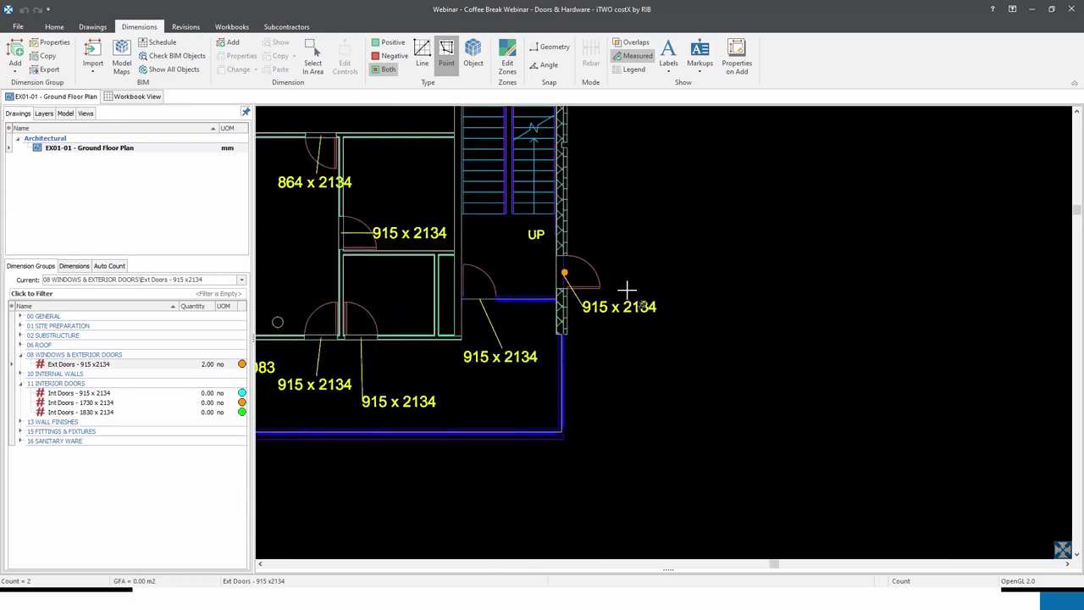
pyautogui.scroll(-5, 651, 318)
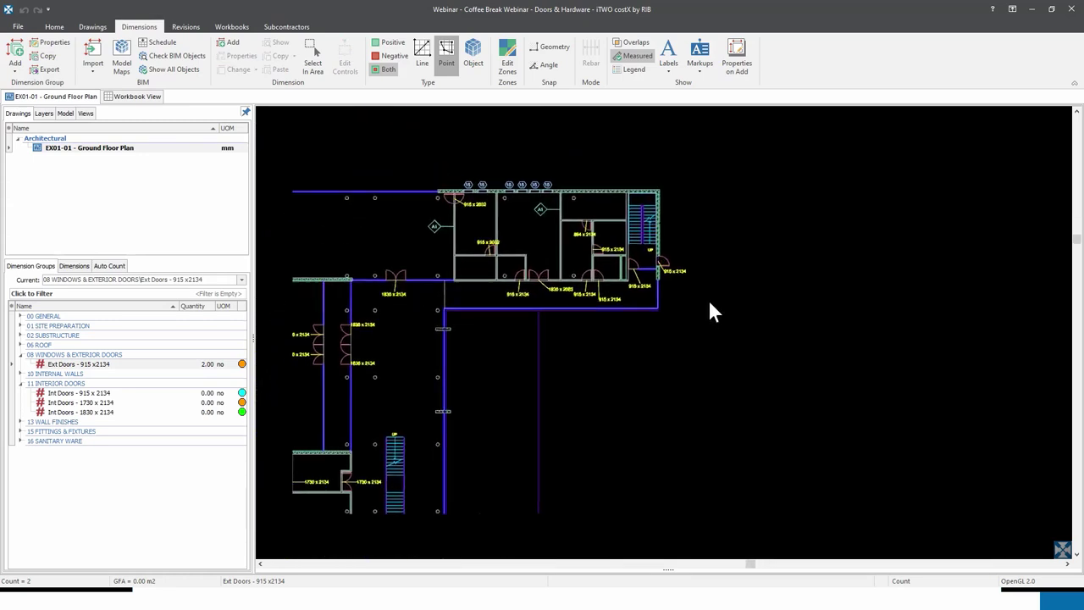
pyautogui.moveTo(726, 296)
pyautogui.mouseDown()
pyautogui.moveTo(707, 248)
pyautogui.moveTo(677, 260)
pyautogui.mouseUp()
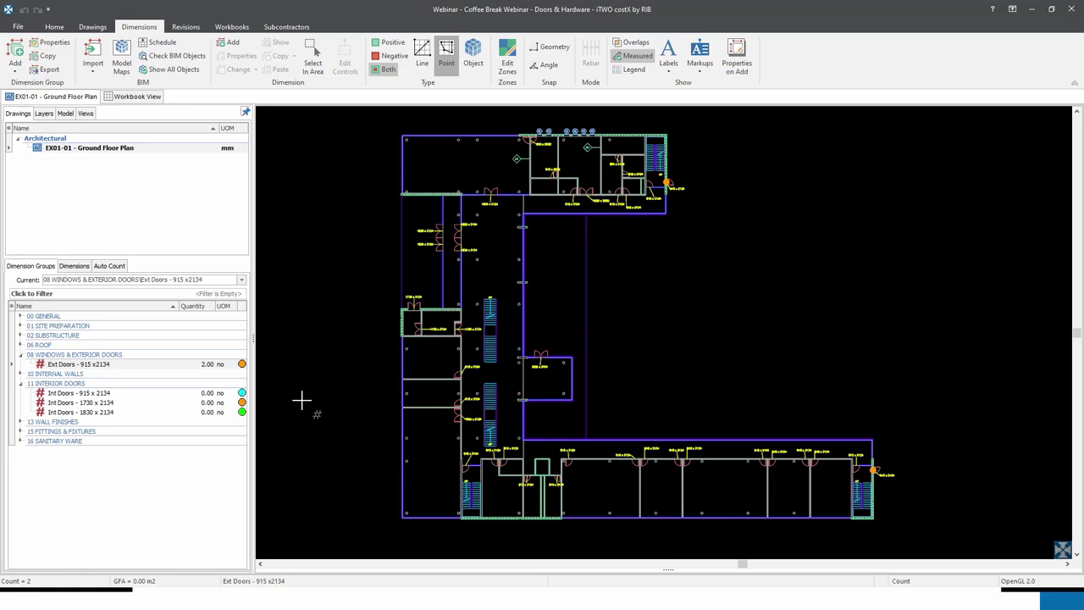
# - Show all drawing layers, then switch off the A-DOOR layer by clicking a door swing
pyautogui.click(44, 113)
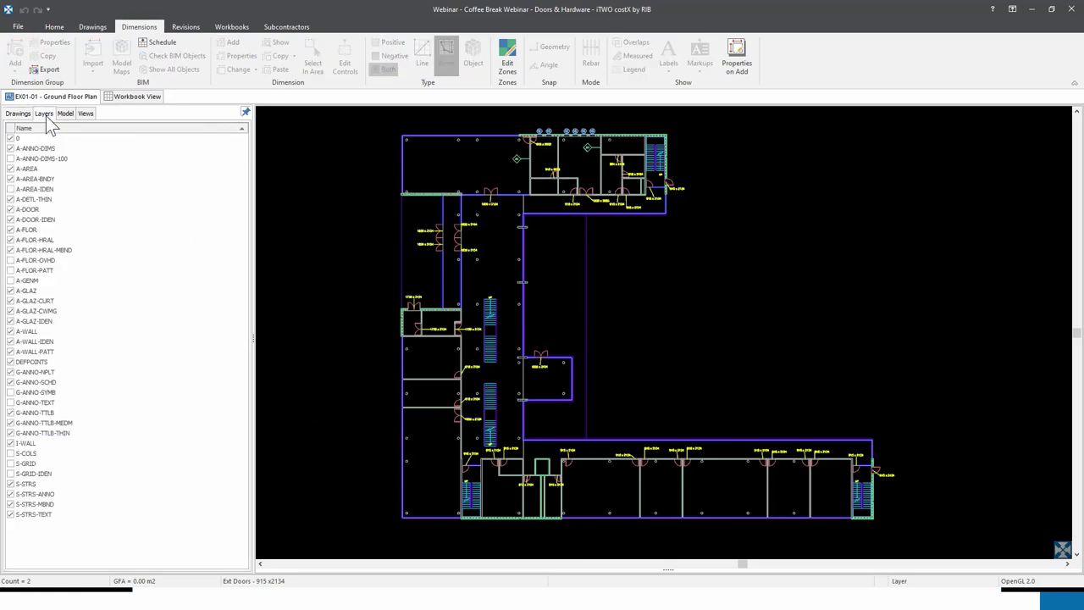
pyautogui.click(88, 27)
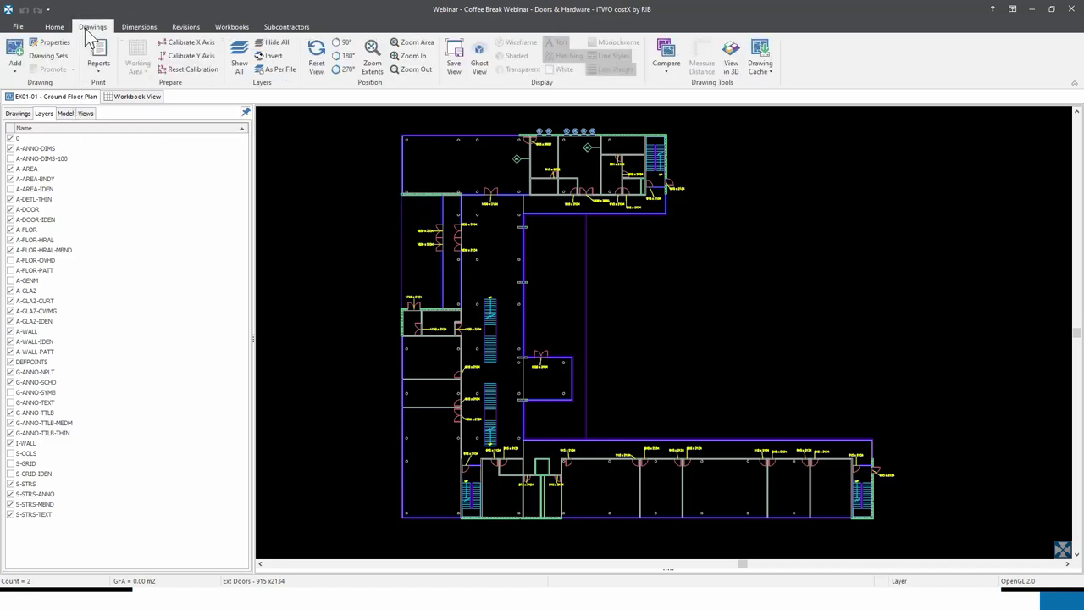
pyautogui.click(249, 64)
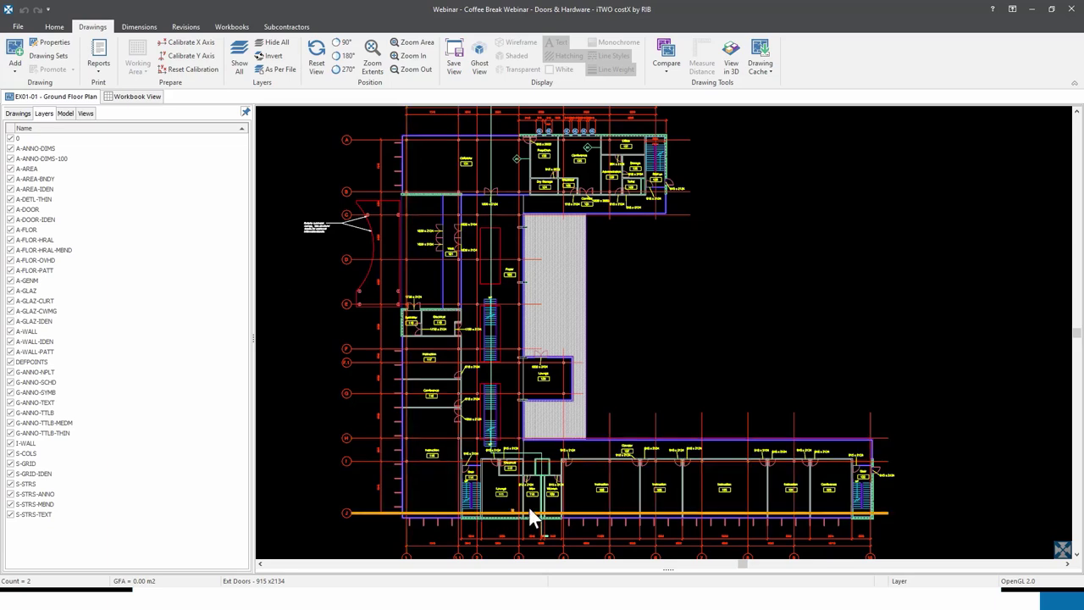
pyautogui.scroll(3, 581, 475)
pyautogui.scroll(1, 566, 476)
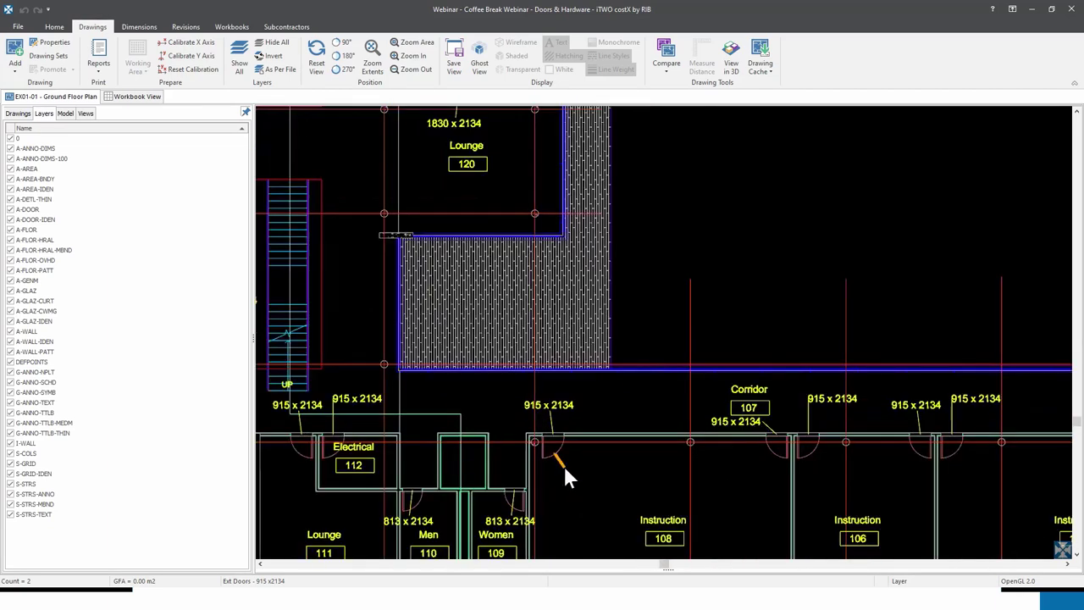
pyautogui.scroll(2, 564, 474)
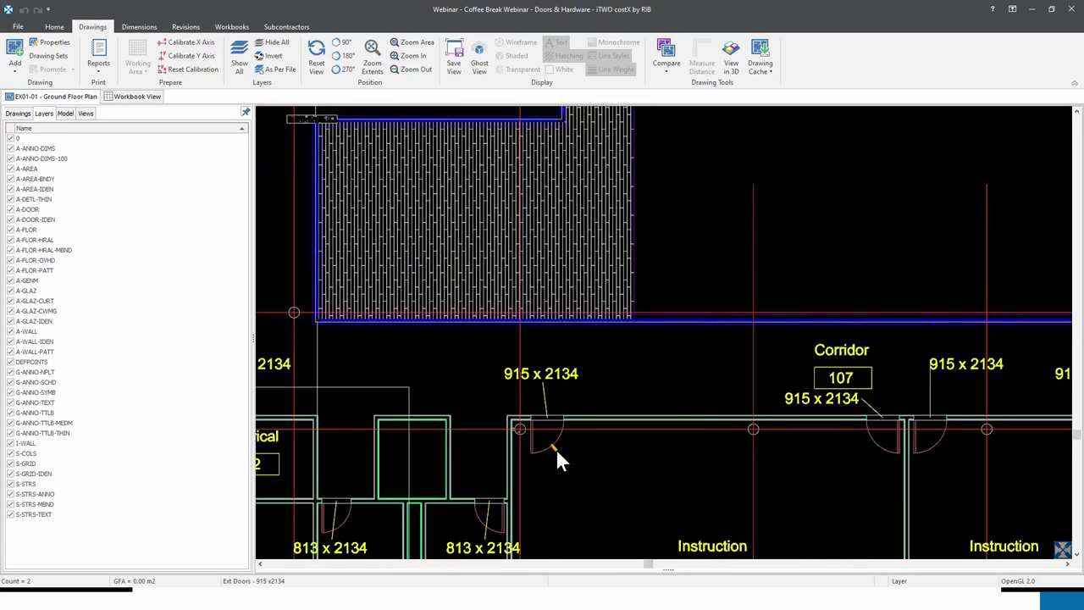
pyautogui.click(555, 448)
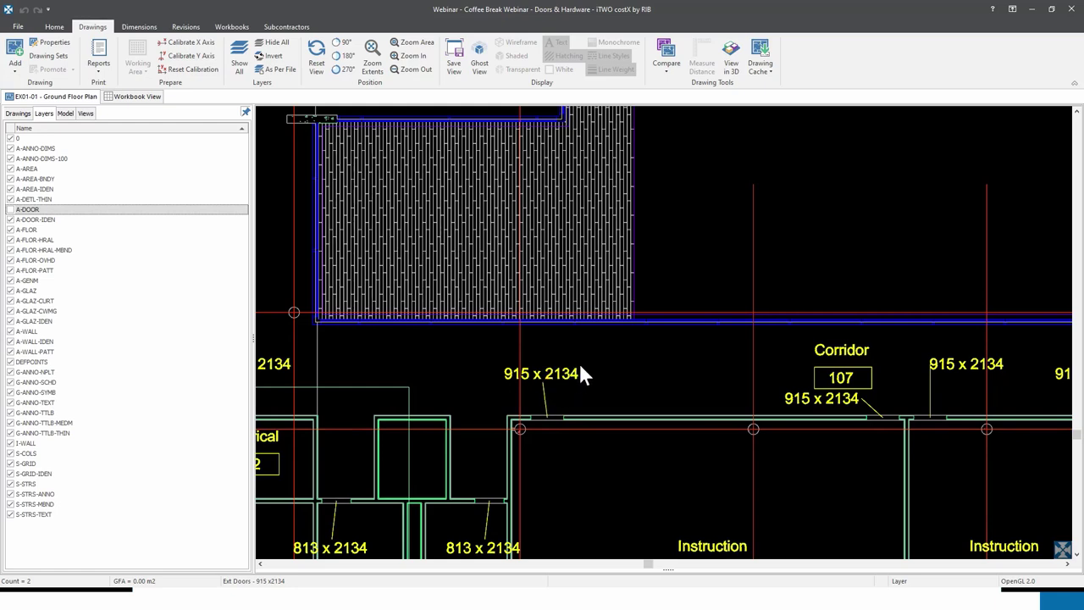
# - Select a 915 x 2134 door label and switch off its A-DOOR-IDEN layer, then zoom back out
pyautogui.scroll(3, 581, 371)
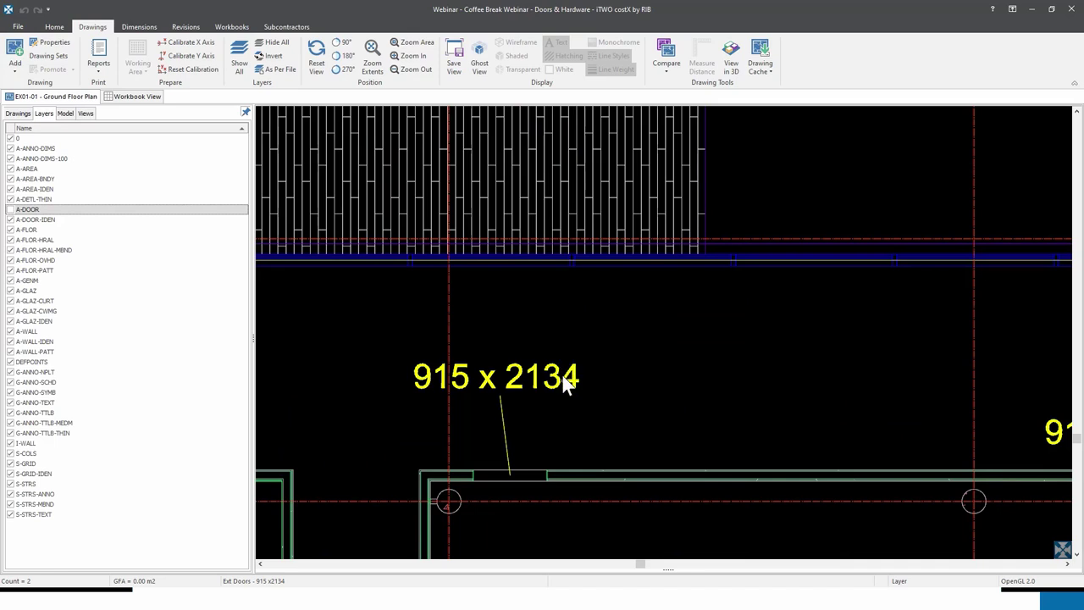
pyautogui.scroll(-1, 578, 386)
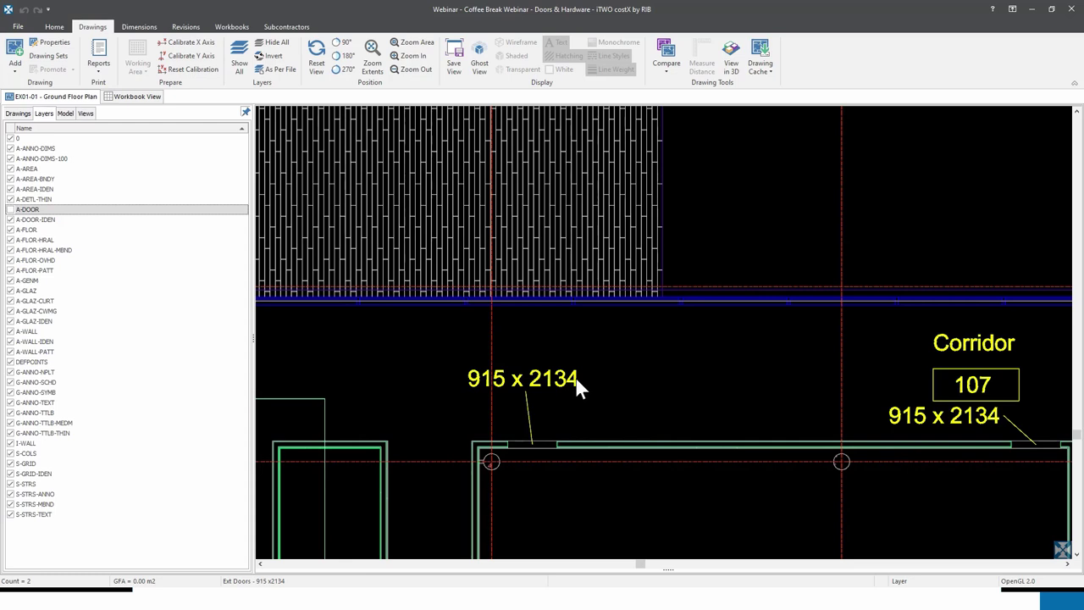
pyautogui.moveTo(590, 376); pyautogui.dragTo(548, 342)
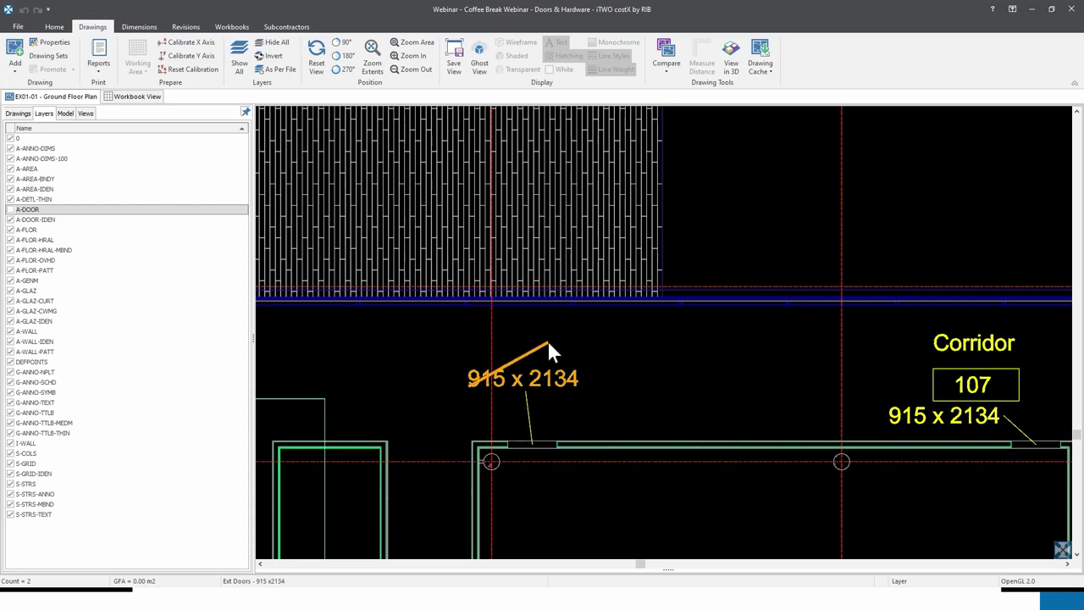
pyautogui.press('Down')
pyautogui.press('space')
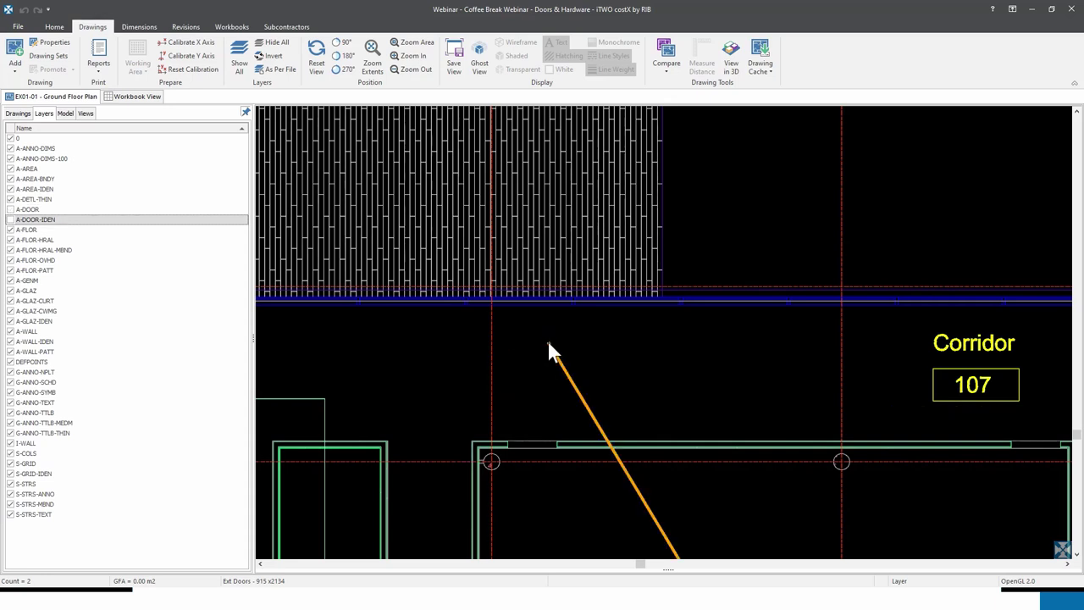
pyautogui.scroll(-3, 561, 376)
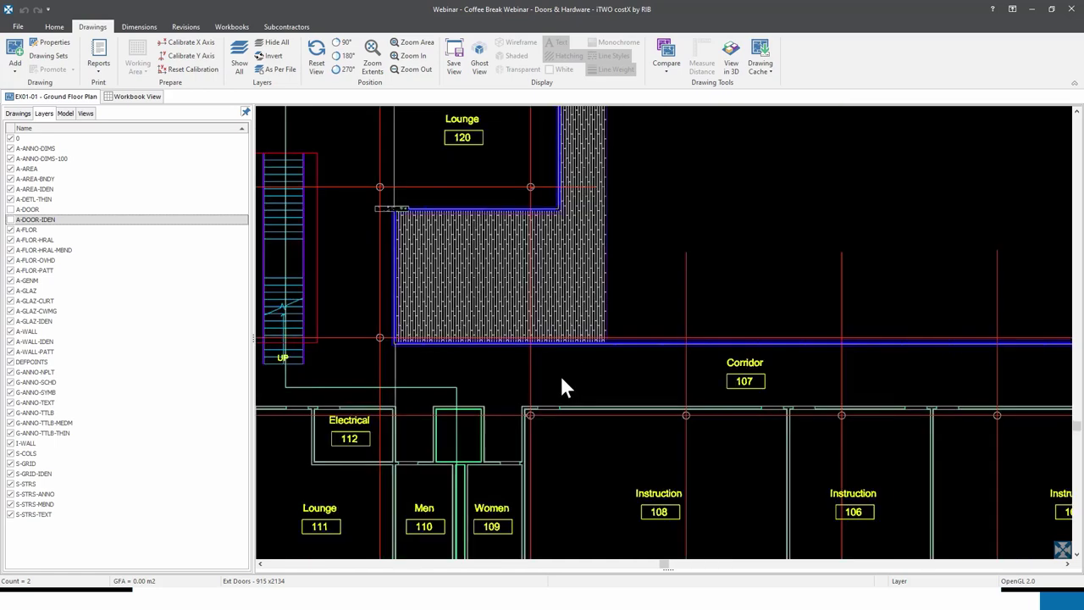
pyautogui.scroll(-3, 560, 384)
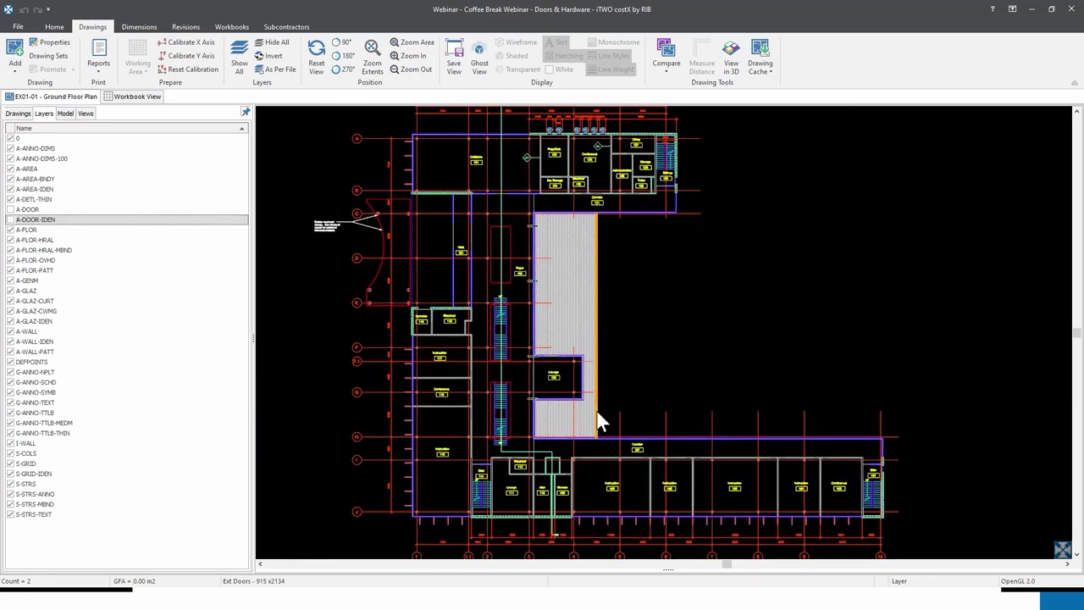
pyautogui.scroll(-2, 598, 421)
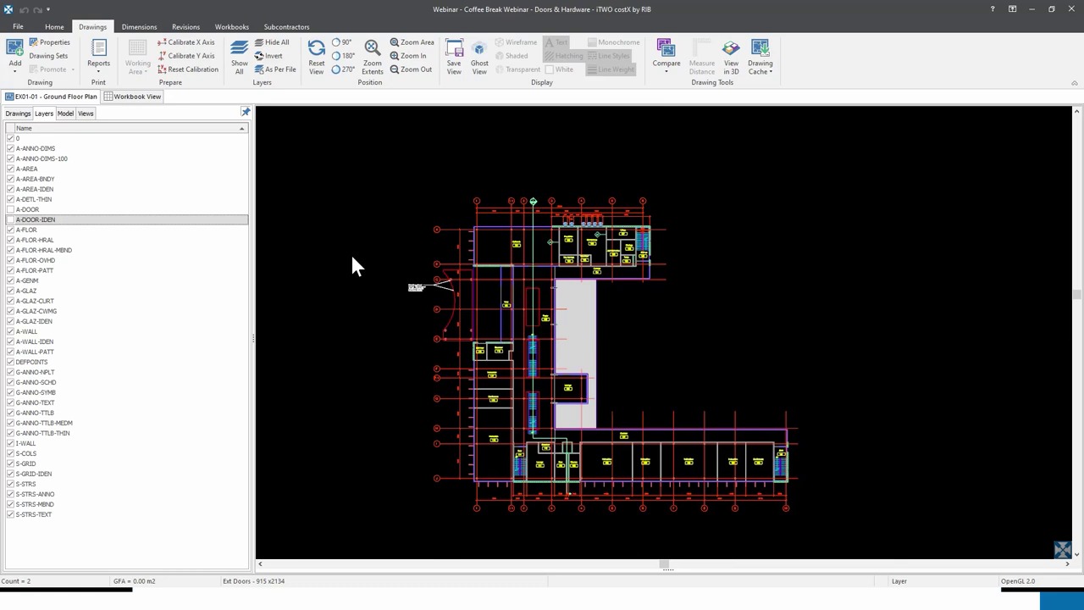
# - Invert layer visibility so only A-DOOR and A-DOOR-IDEN remain shown
pyautogui.click(274, 57)
pyautogui.scroll(2, 623, 409)
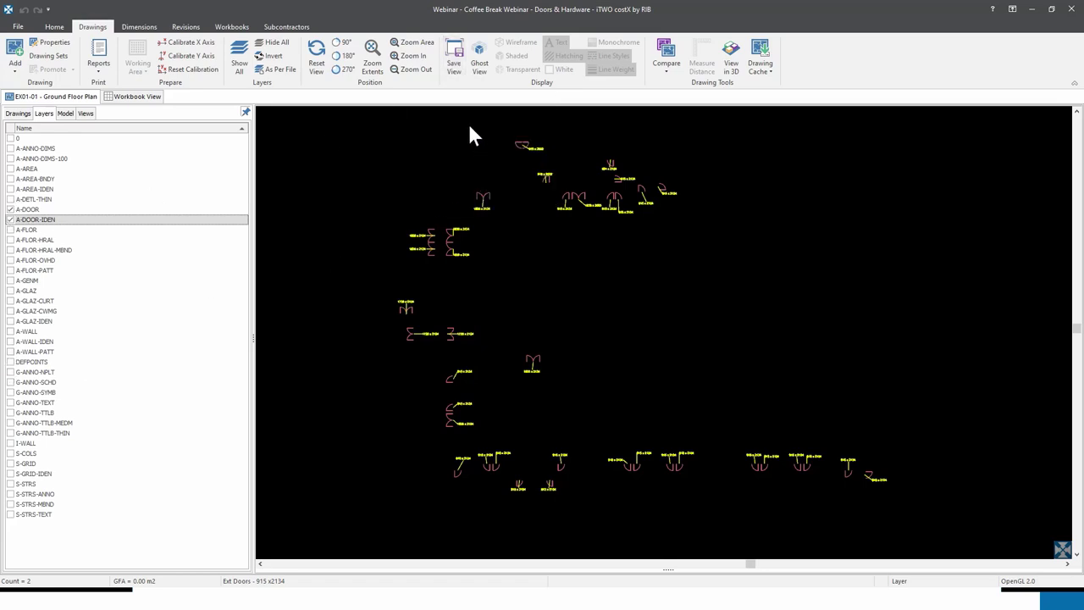
# - Save the current doors-only view as 'External & Internal Doors' in a new 'Doors' folder
pyautogui.click(455, 63)
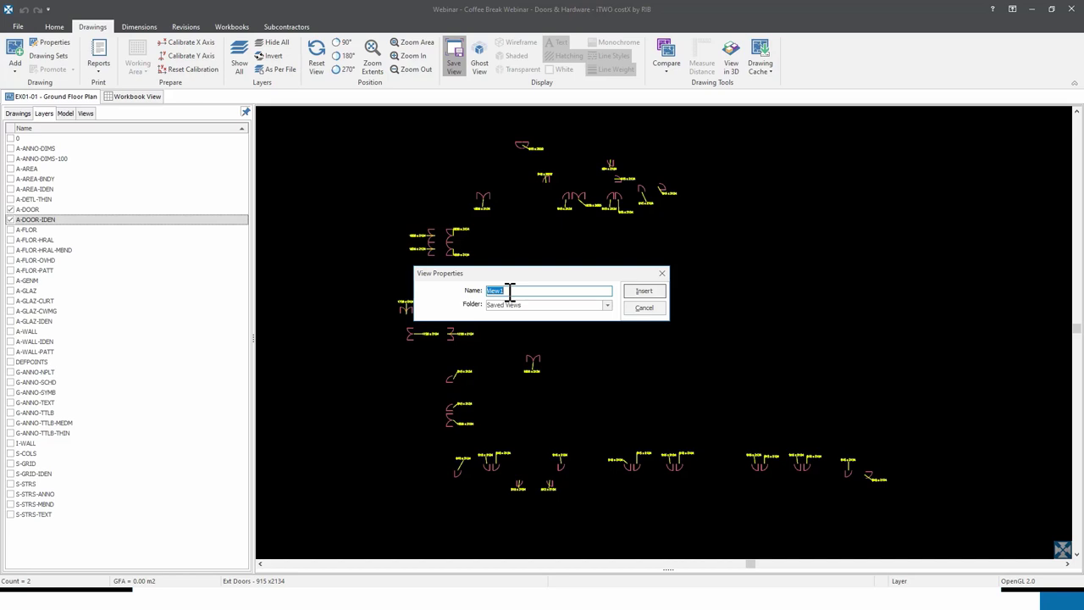
pyautogui.write('External & Internal Doors')
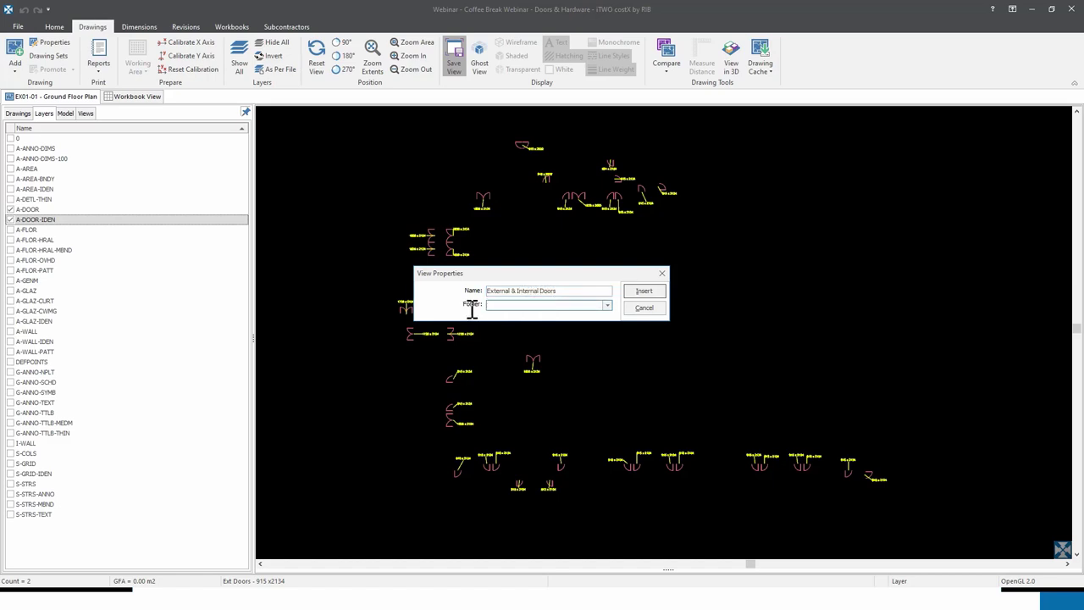
pyautogui.press('Tab')
pyautogui.write('D')
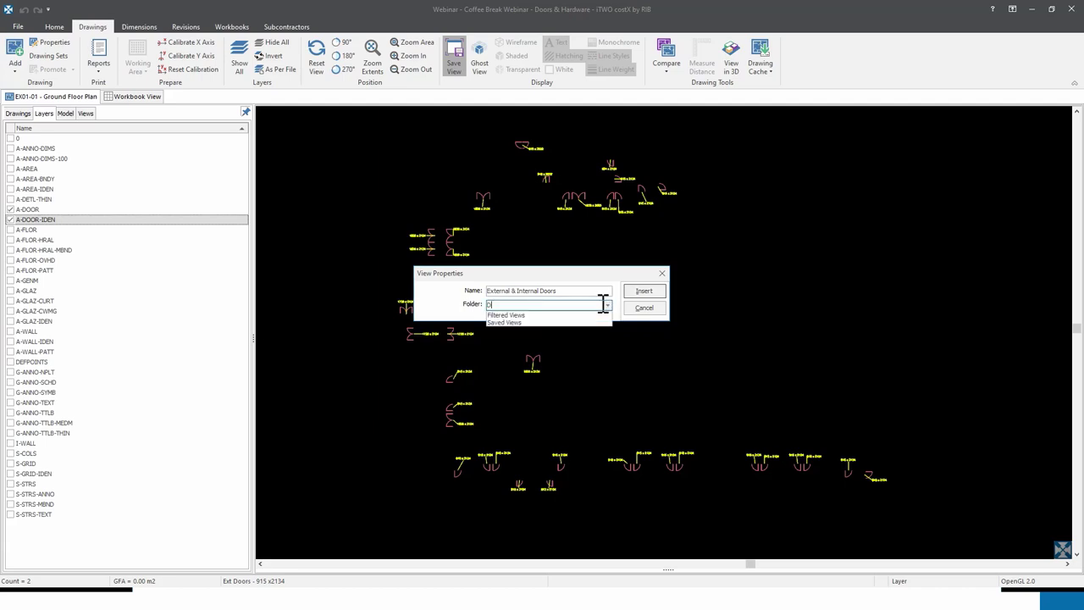
pyautogui.write('oors')
pyautogui.click(581, 305)
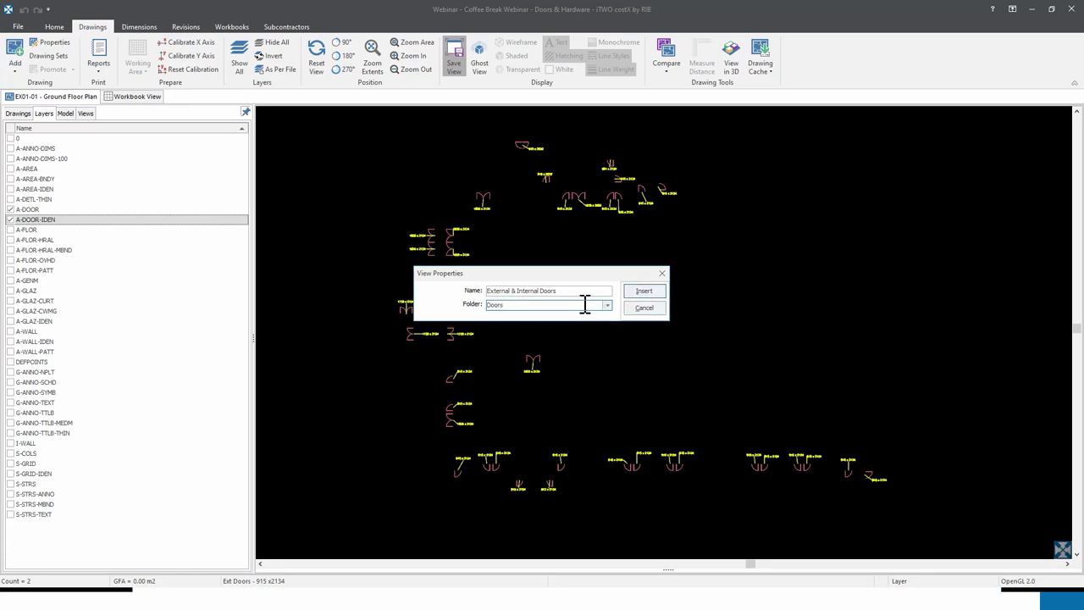
pyautogui.click(644, 292)
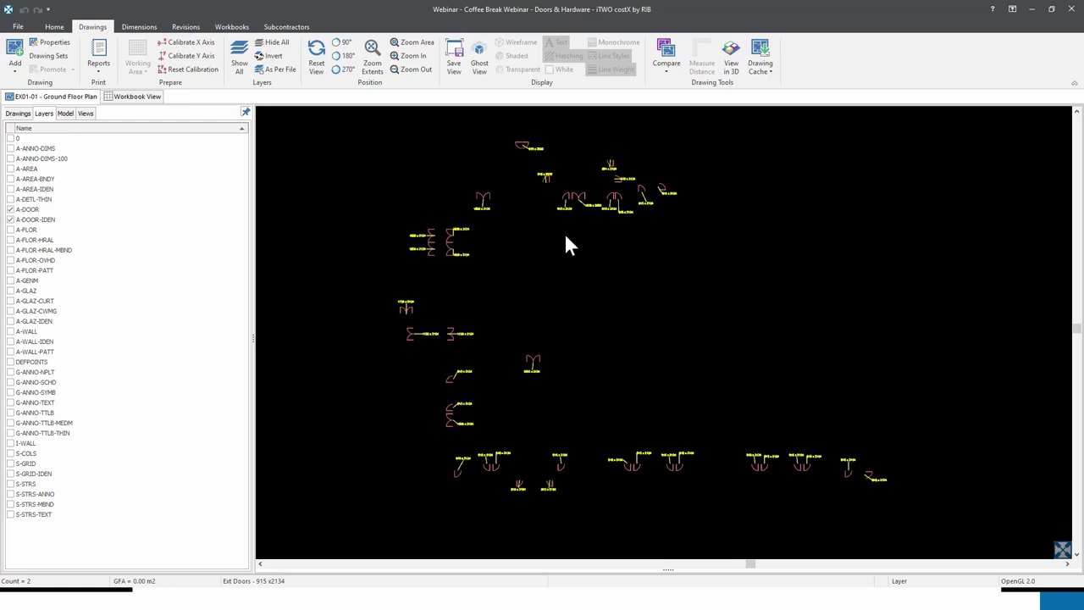
# - Show all layers, then reapply the 'External & Internal Doors' view to show only doors again
pyautogui.click(241, 66)
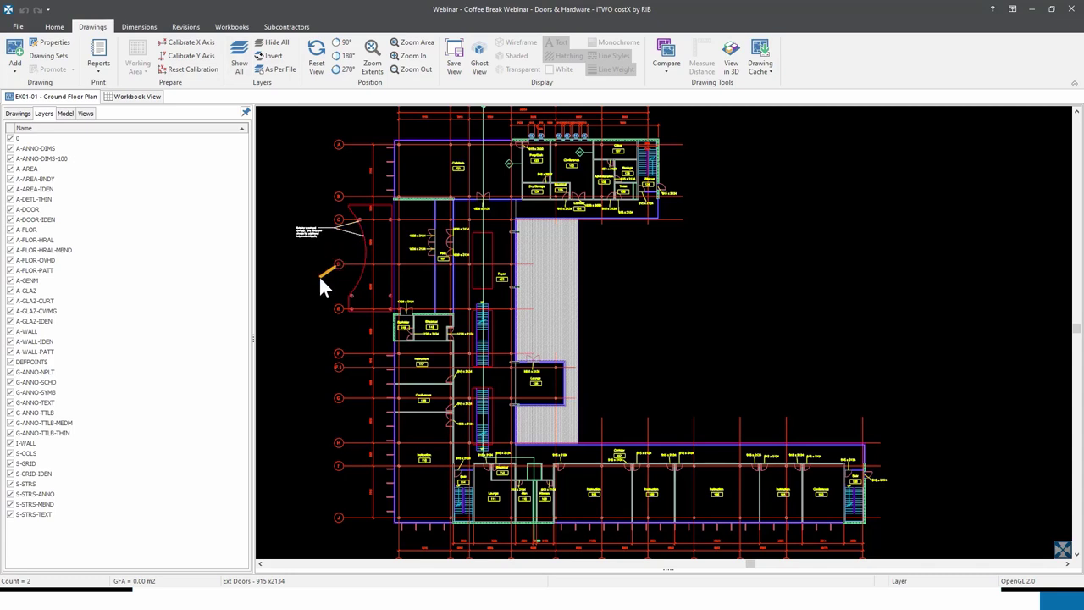
pyautogui.click(86, 114)
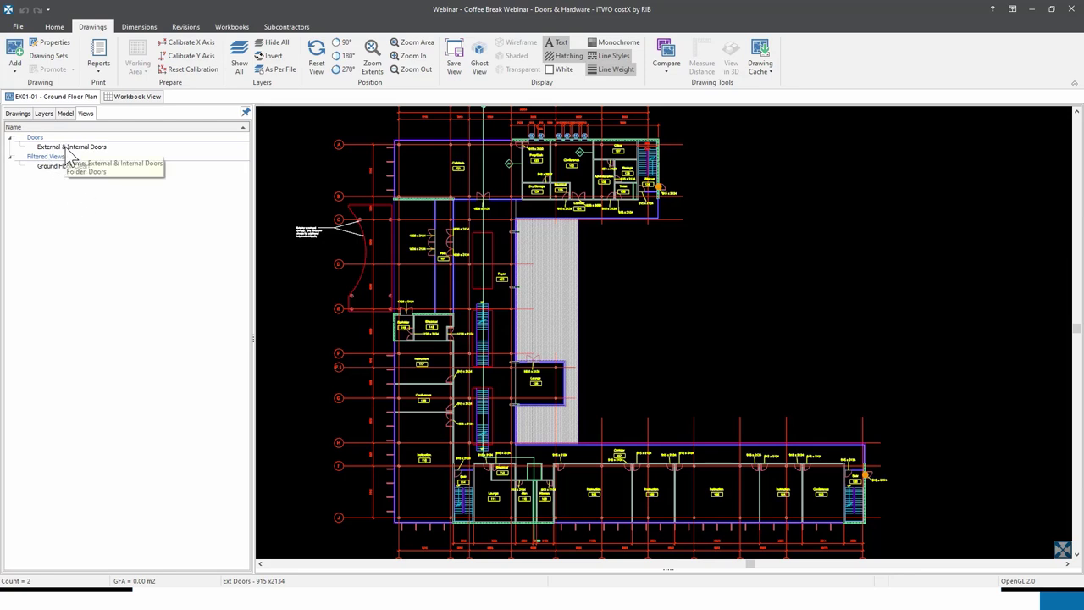
pyautogui.click(70, 148)
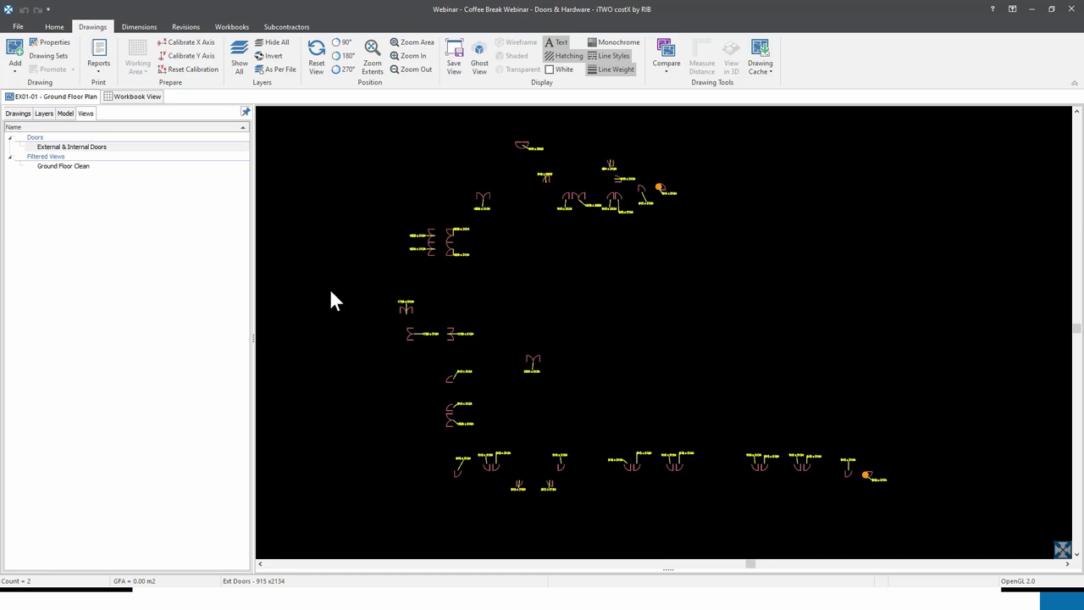
# - Return to the Drawings list to see the Dimension Groups, including the Int Doors groups
pyautogui.click(52, 147)
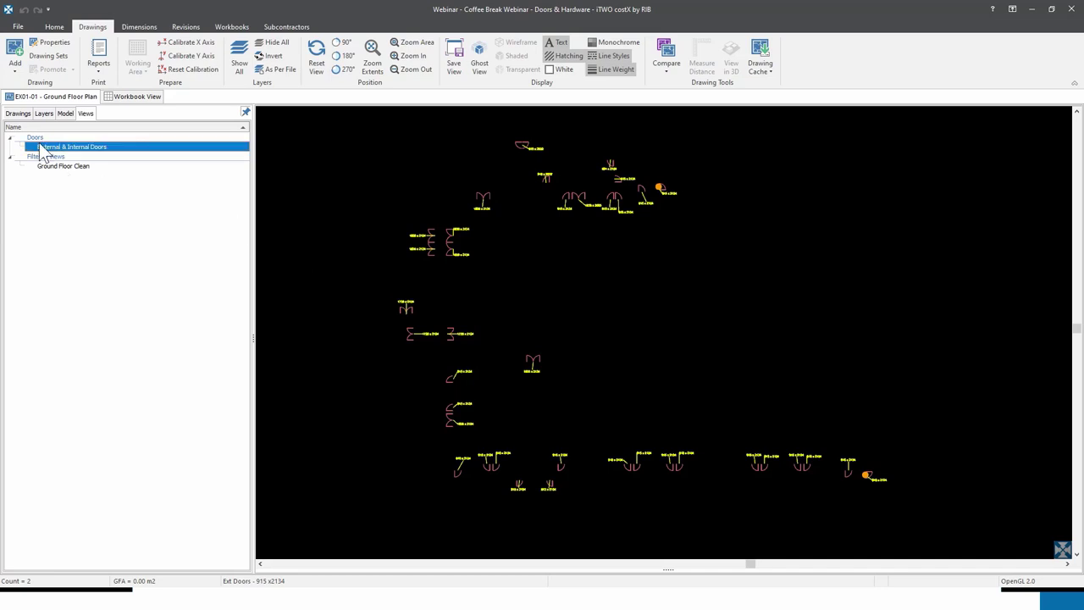
pyautogui.click(18, 114)
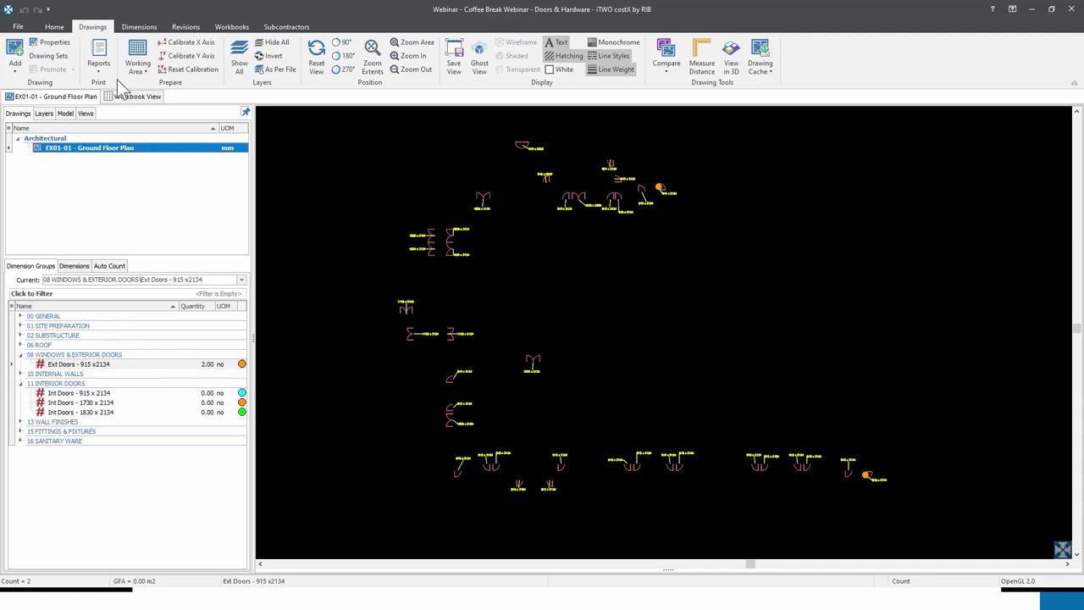
# - Start a dimension group 'Int Doors - 915 x 2032' in folder 11 INTERIOR DOORS, measured by Length
pyautogui.click(144, 27)
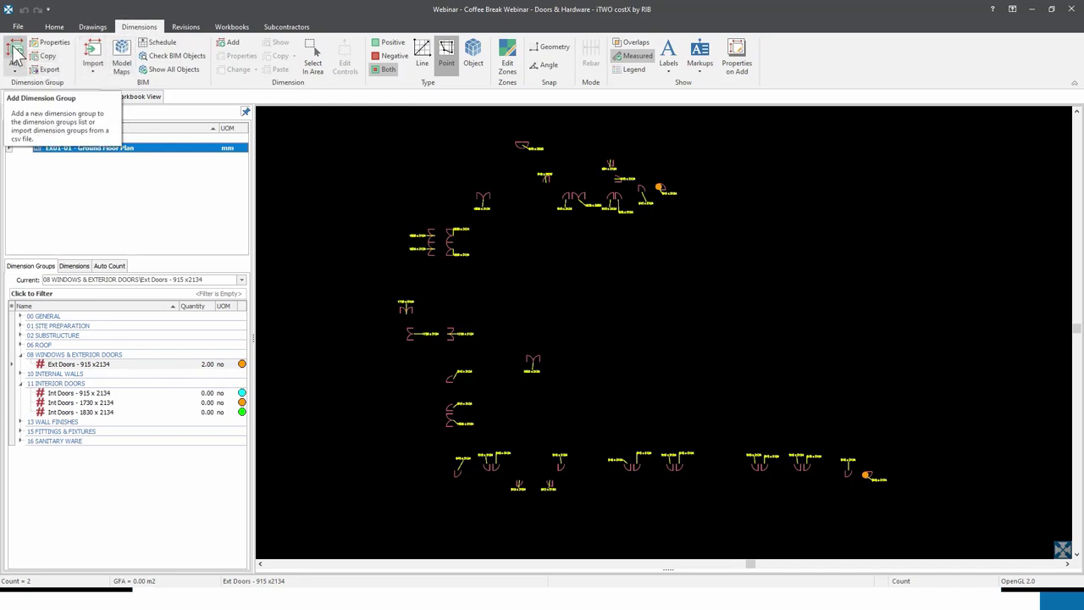
pyautogui.click(17, 53)
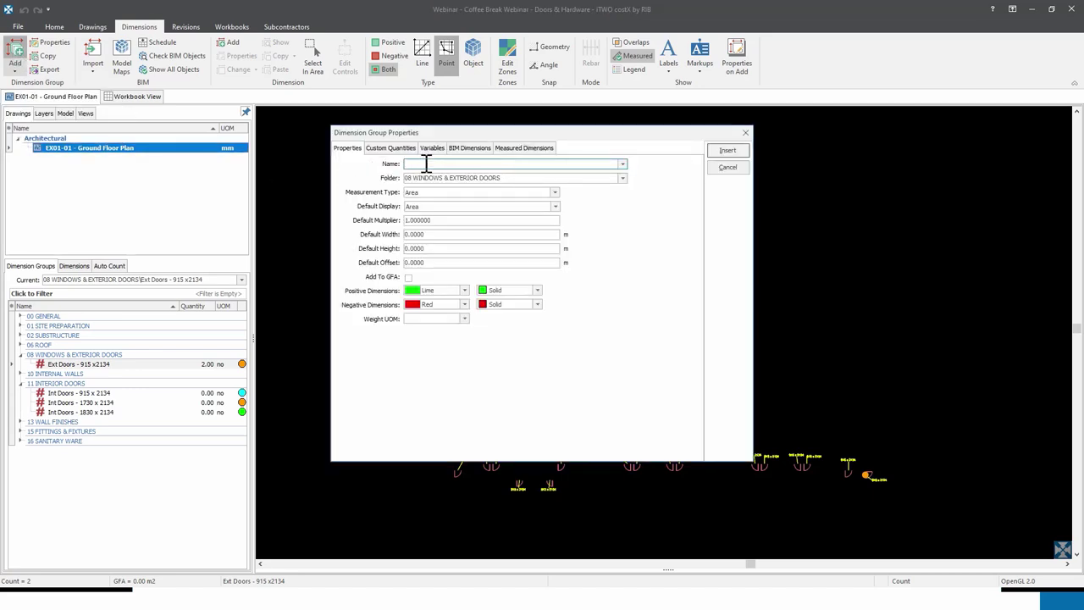
pyautogui.write('E')
pyautogui.write('nt Doors')
pyautogui.write(' - 915')
pyautogui.write(' x')
pyautogui.write(' 2032')
pyautogui.click(622, 179)
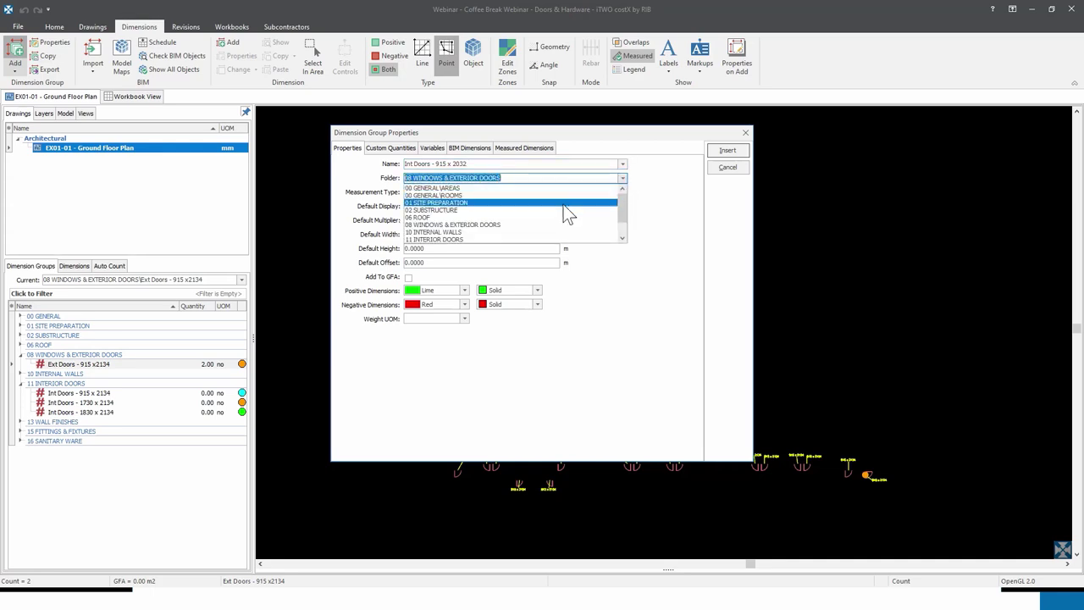
pyautogui.scroll(-1, 521, 233)
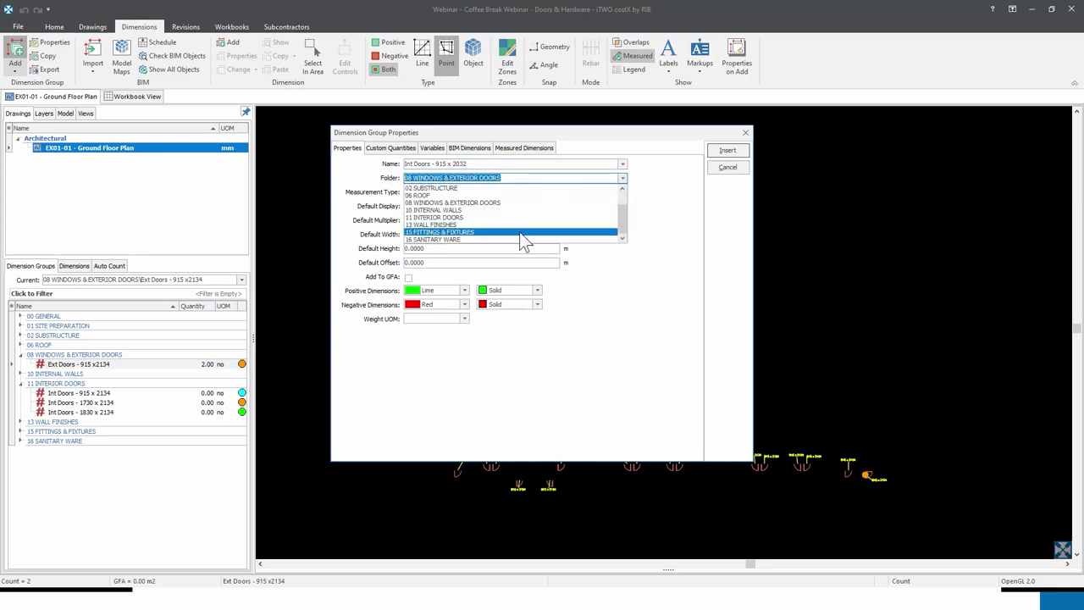
pyautogui.click(482, 218)
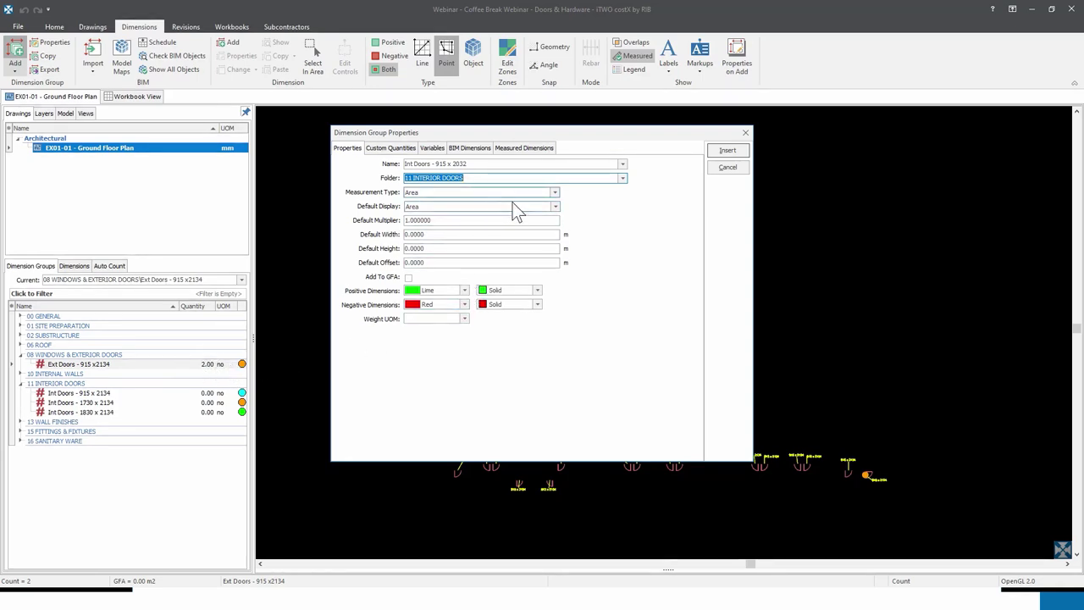
pyautogui.click(555, 193)
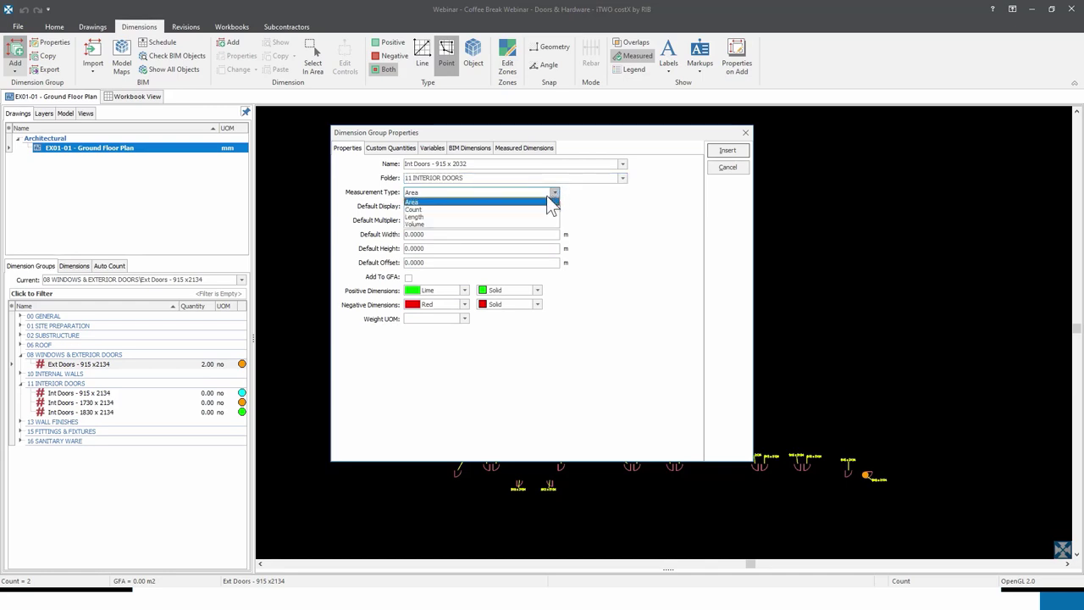
pyautogui.click(430, 217)
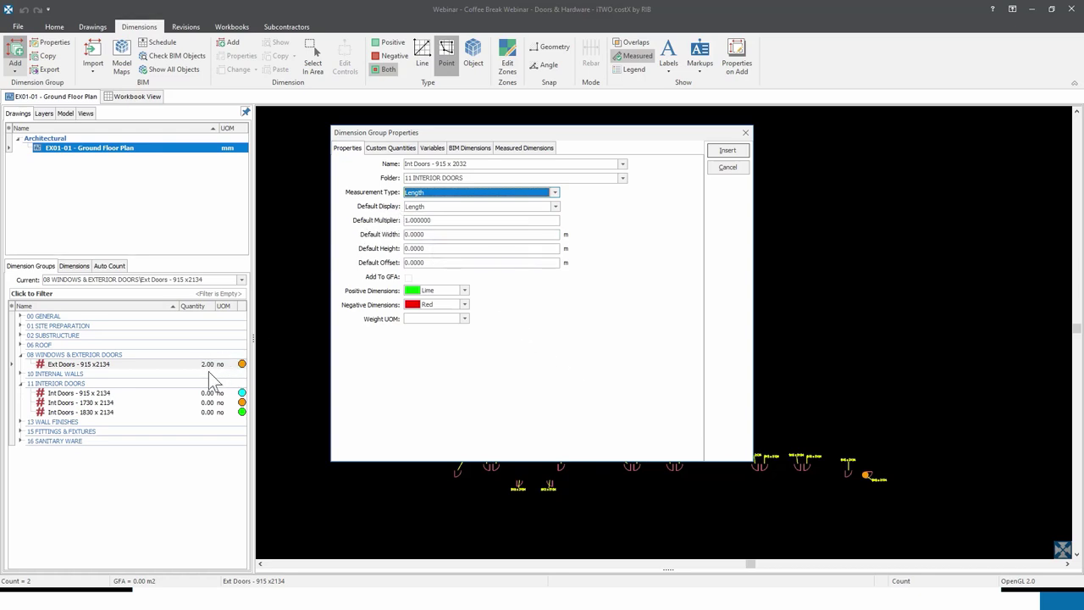
# - Set Default Display to Count and Default Height to 2.032, then insert the group
pyautogui.click(556, 206)
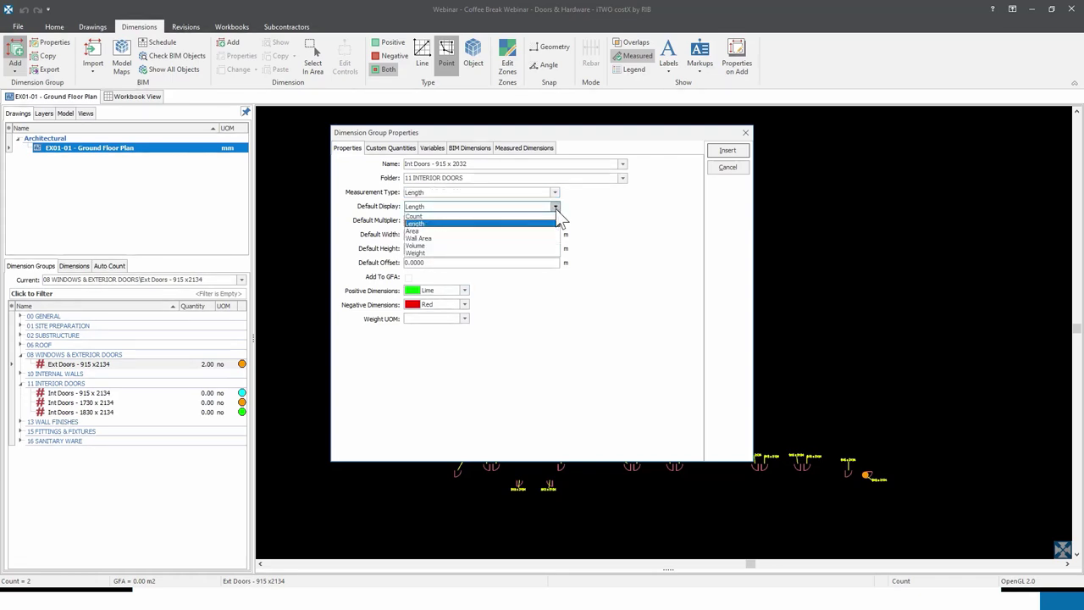
pyautogui.click(499, 217)
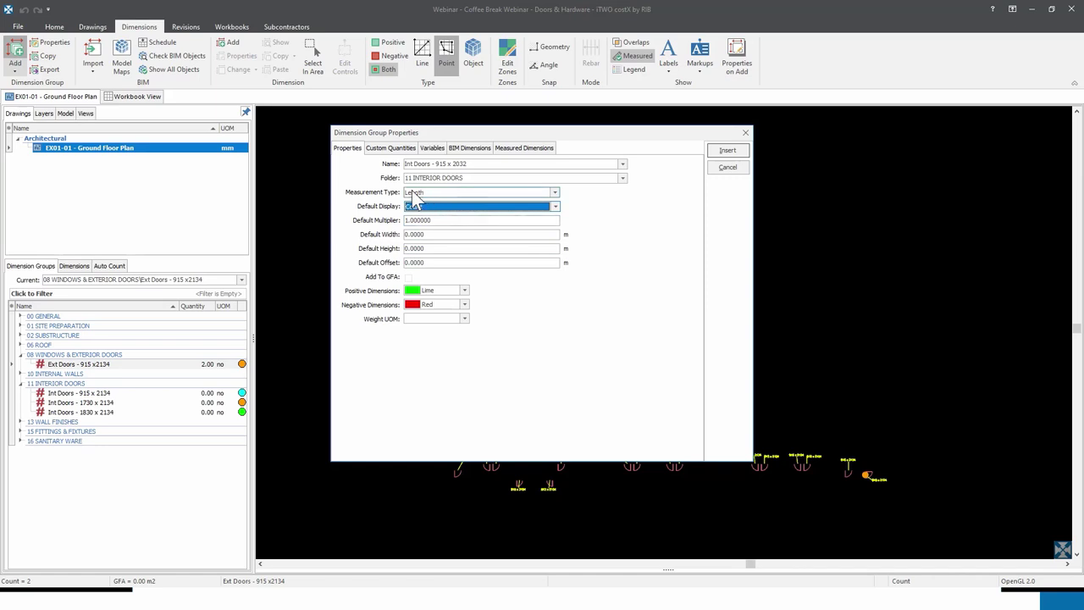
pyautogui.click(447, 250)
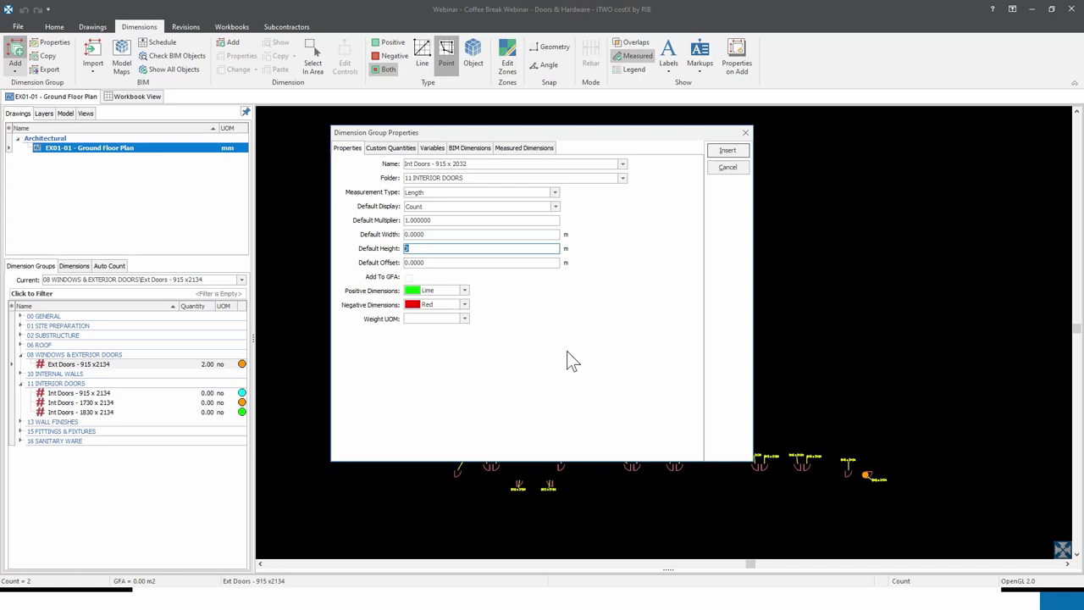
pyautogui.write('2.032')
pyautogui.click(732, 153)
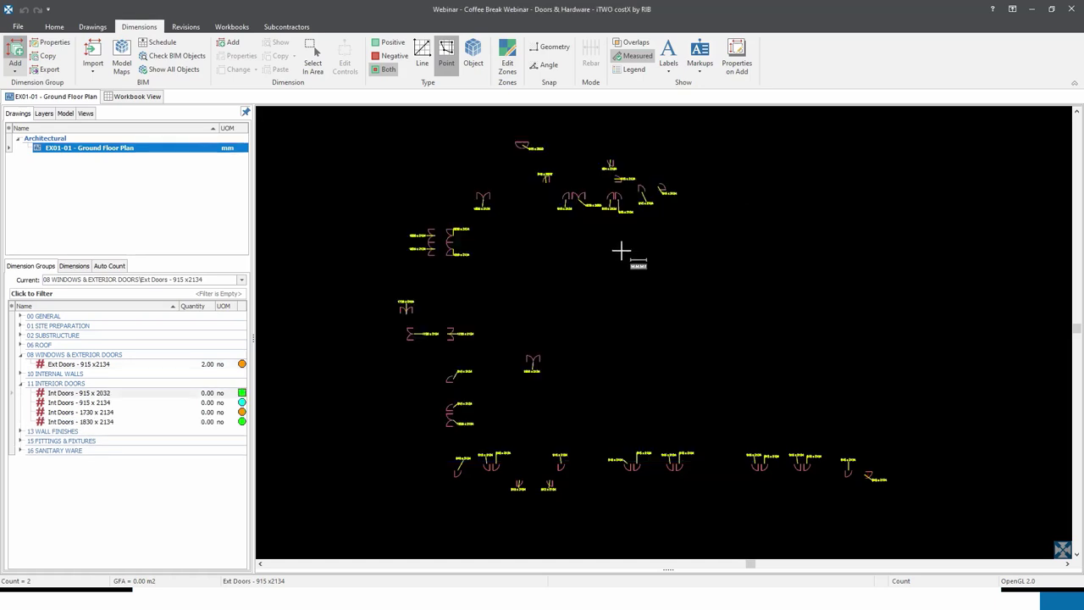
# - Measure a 0.92 m line along one door leaf under Int Doors - 915 x 2032, giving quantity 1.00
pyautogui.click(130, 395)
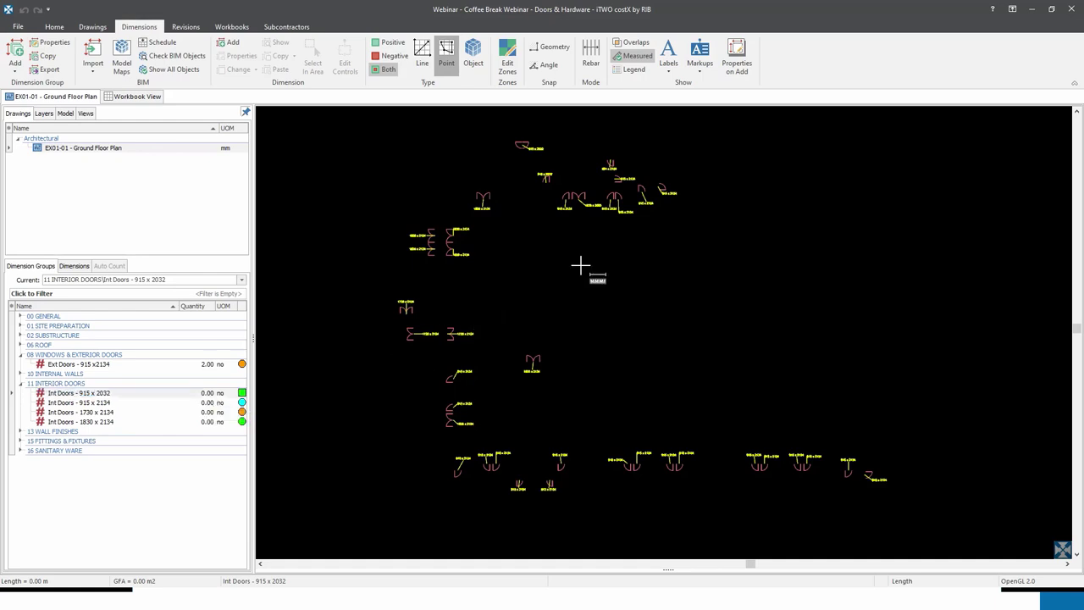
pyautogui.scroll(4, 546, 144)
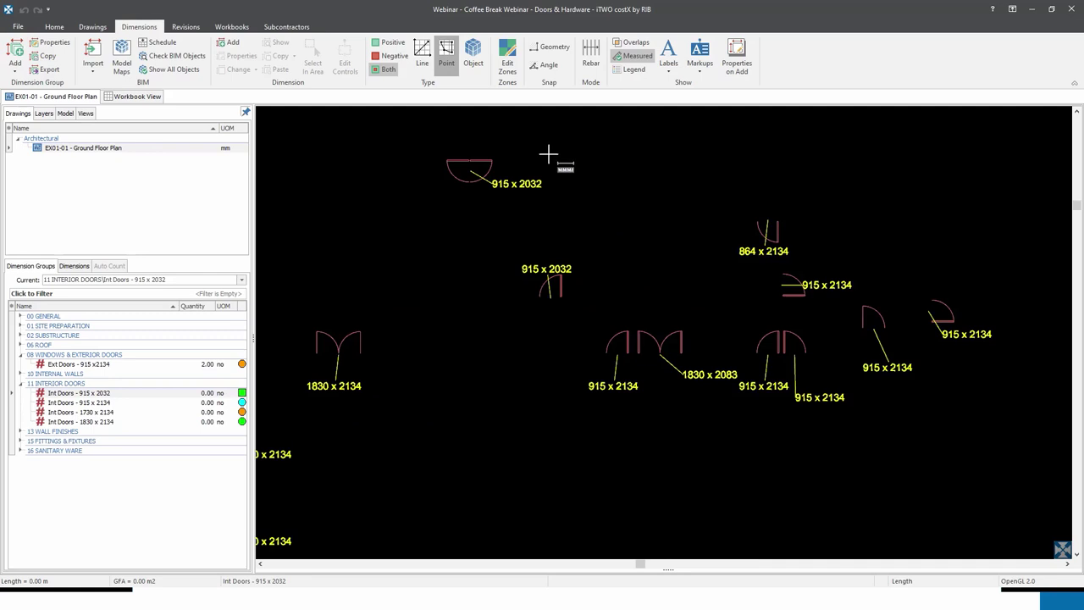
pyautogui.scroll(3, 576, 212)
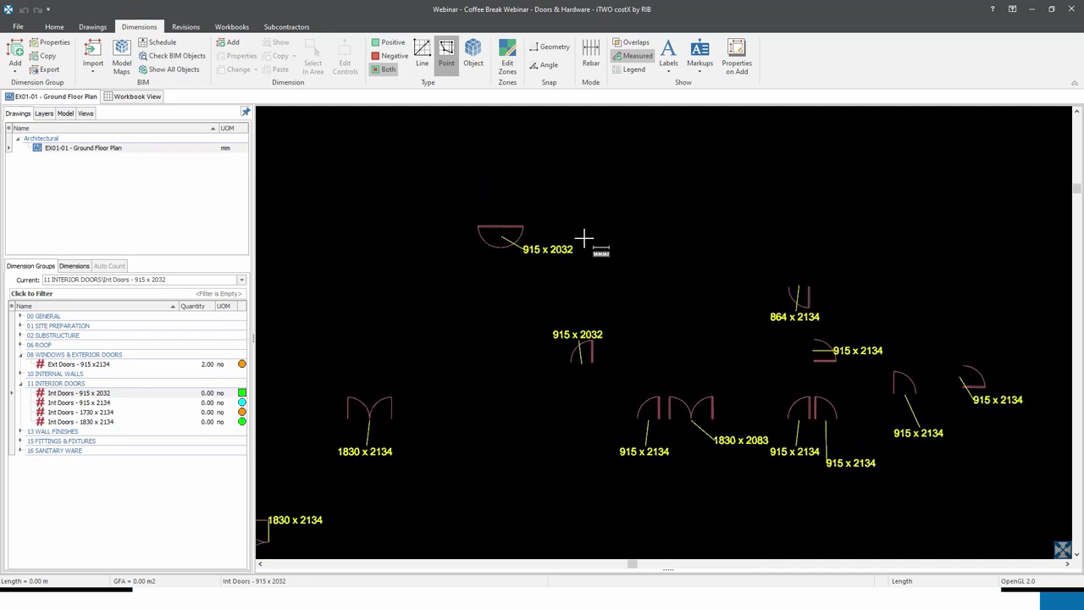
pyautogui.scroll(1, 584, 240)
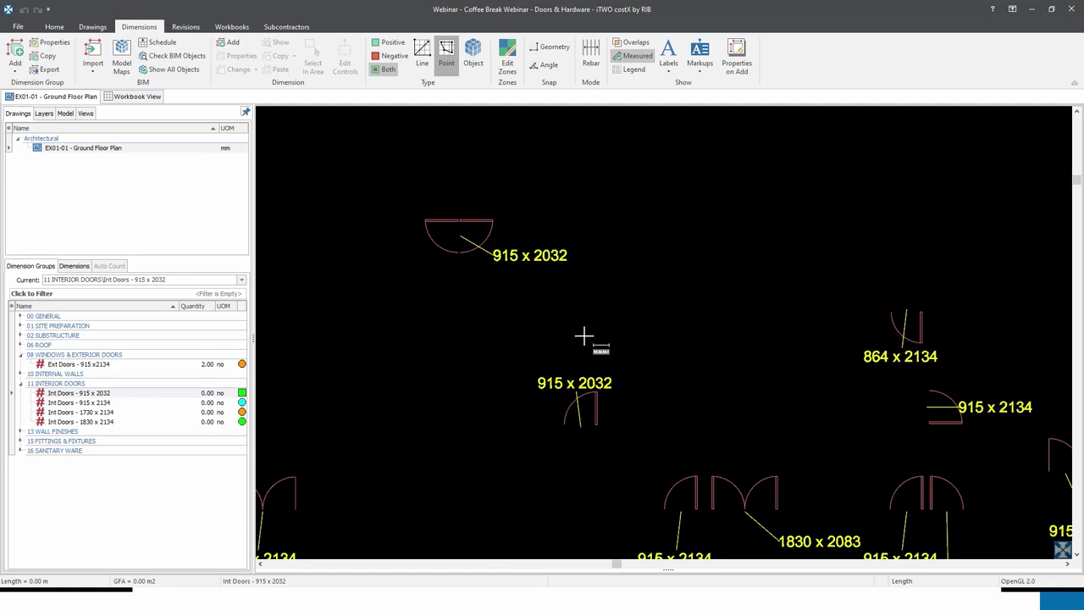
pyautogui.click(424, 61)
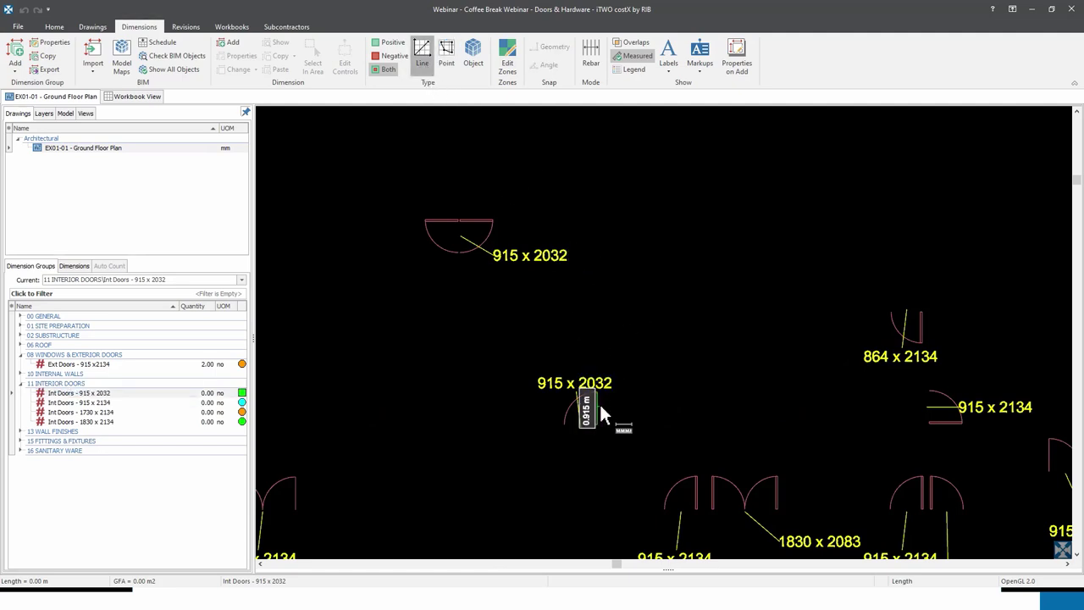
pyautogui.scroll(2, 601, 410)
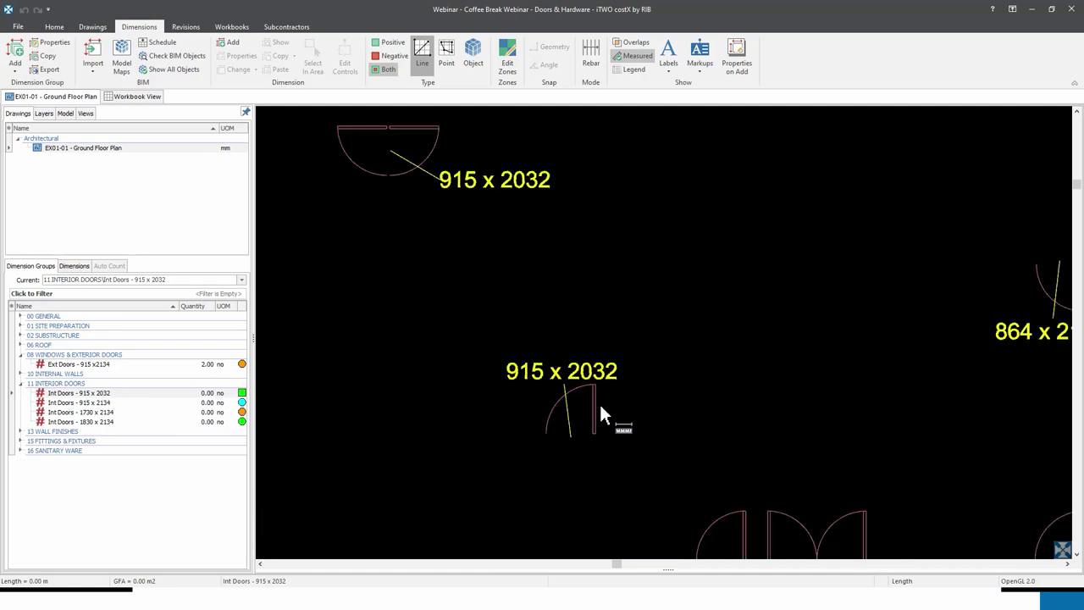
pyautogui.doubleClick(598, 405)
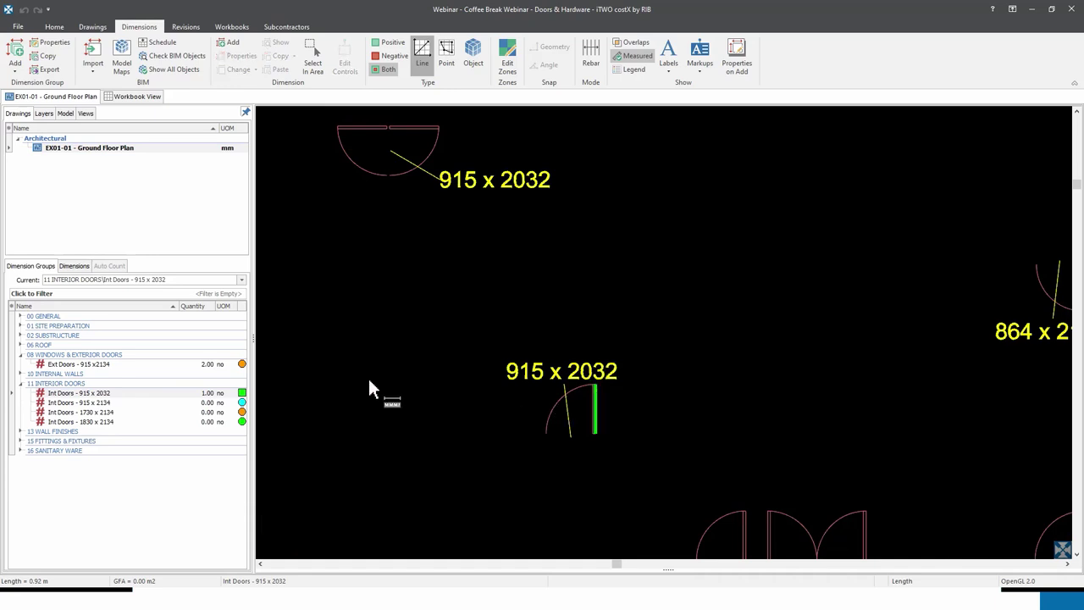
pyautogui.click(182, 393)
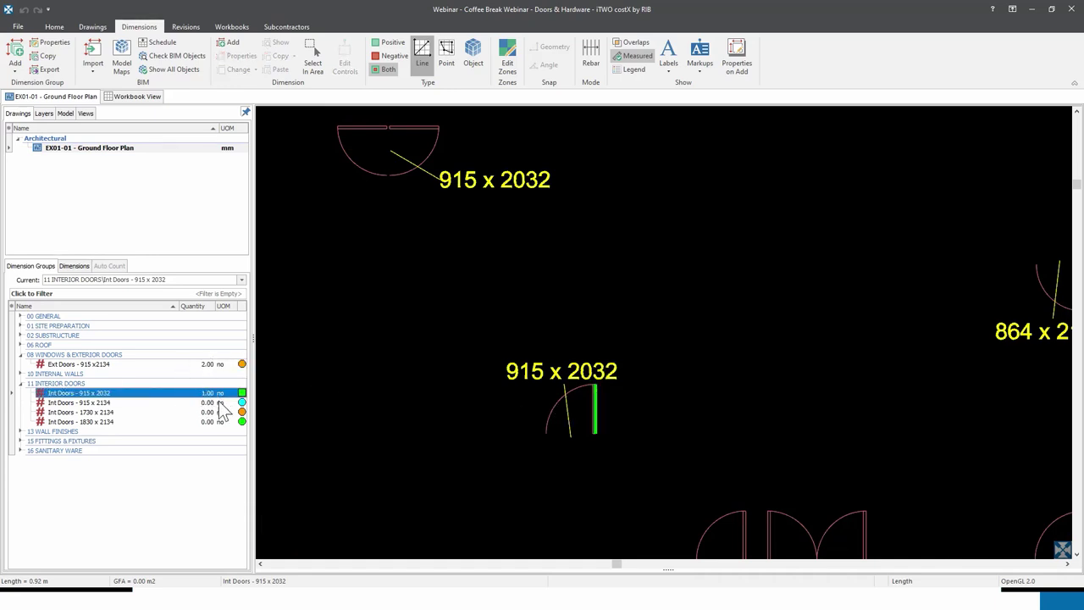
pyautogui.click(601, 413)
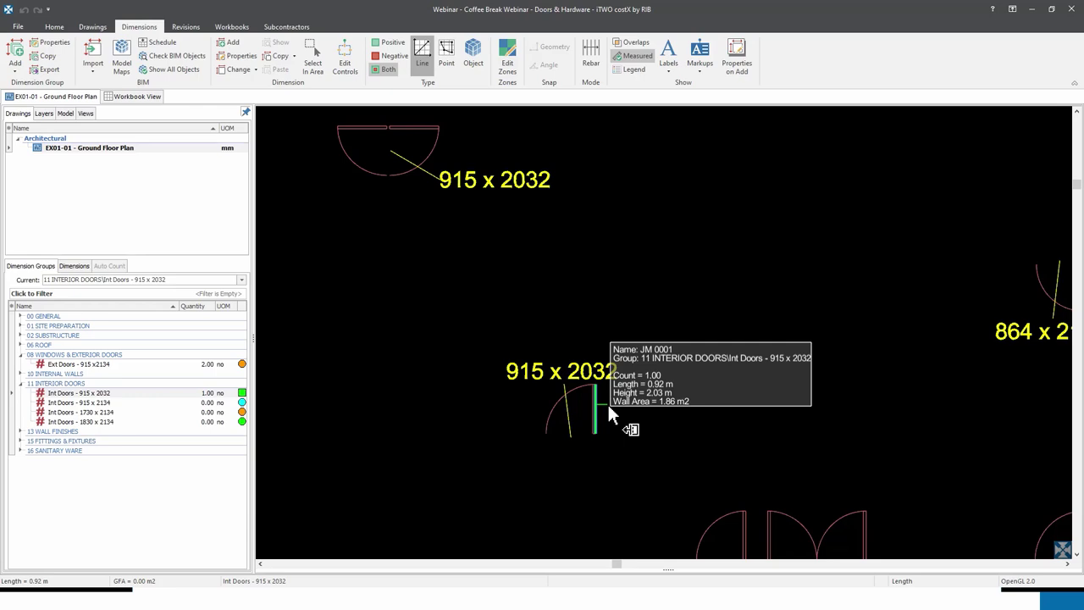
pyautogui.press('Escape')
# - Measure the top 915 x 2032 door opening, bringing the group to 2.00 and 1.83 m
pyautogui.click(229, 394)
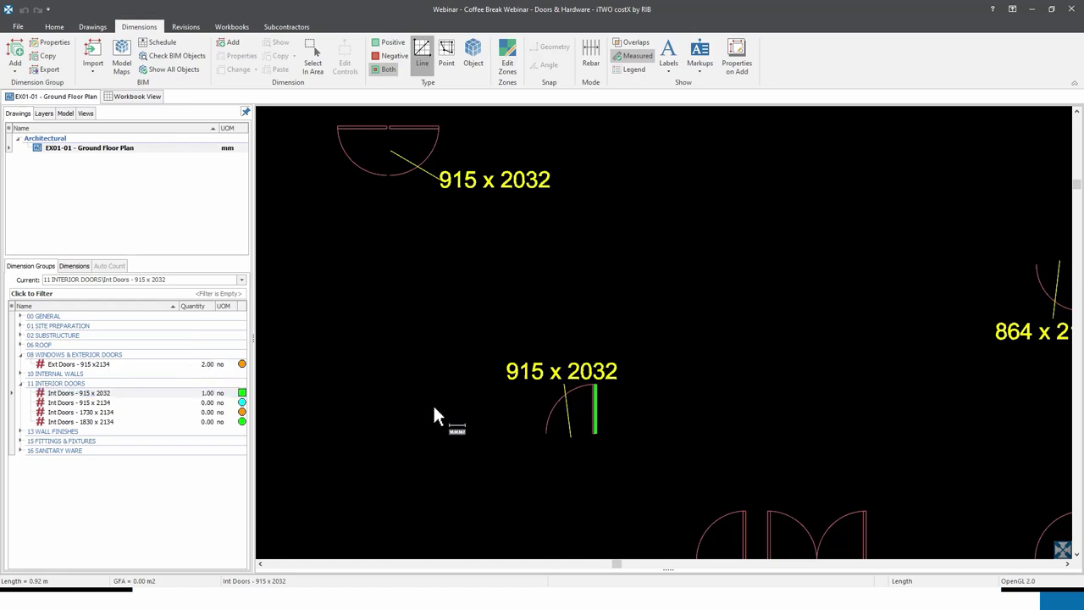
pyautogui.click(418, 133)
pyautogui.click(146, 393)
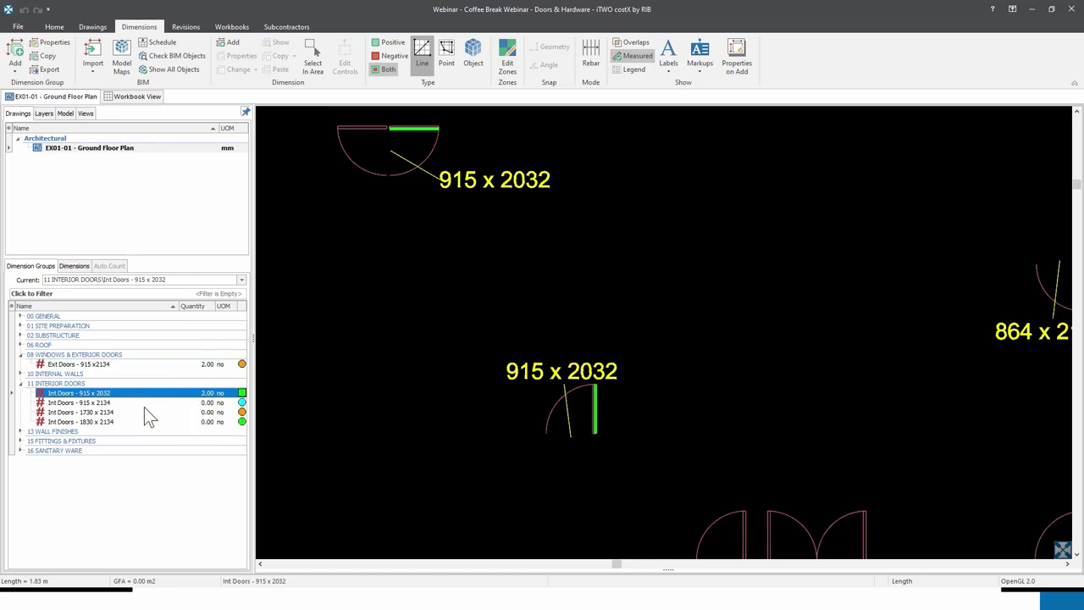
pyautogui.moveTo(147, 392)
# - Make Int Doors - 1830 x 2134 the current dimension and zoom in on the double doors
pyautogui.scroll(-6, 366, 405)
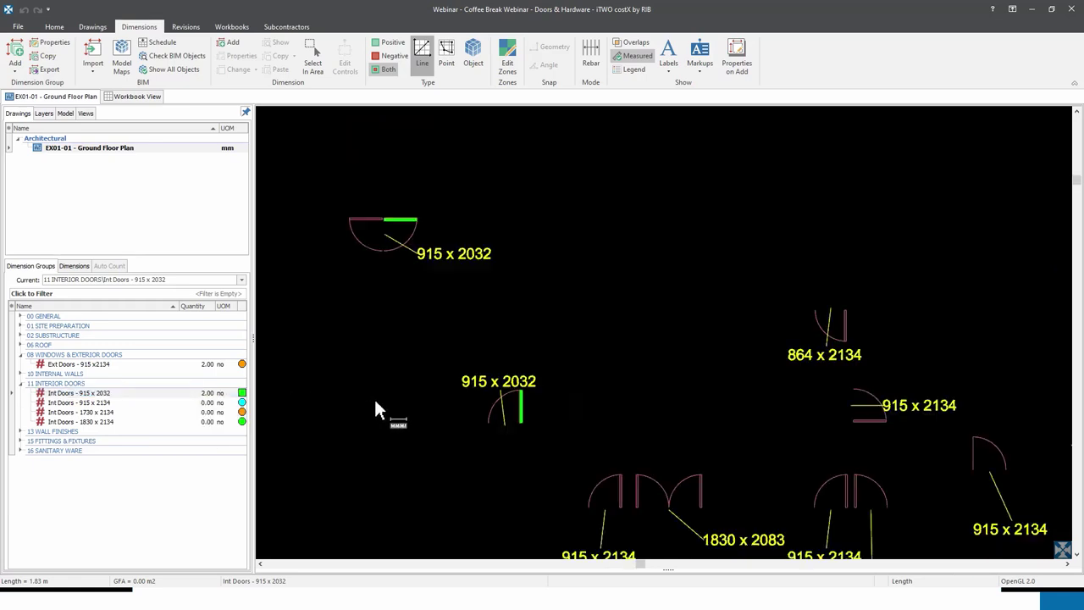
pyautogui.moveTo(386, 411); pyautogui.dragTo(484, 314)
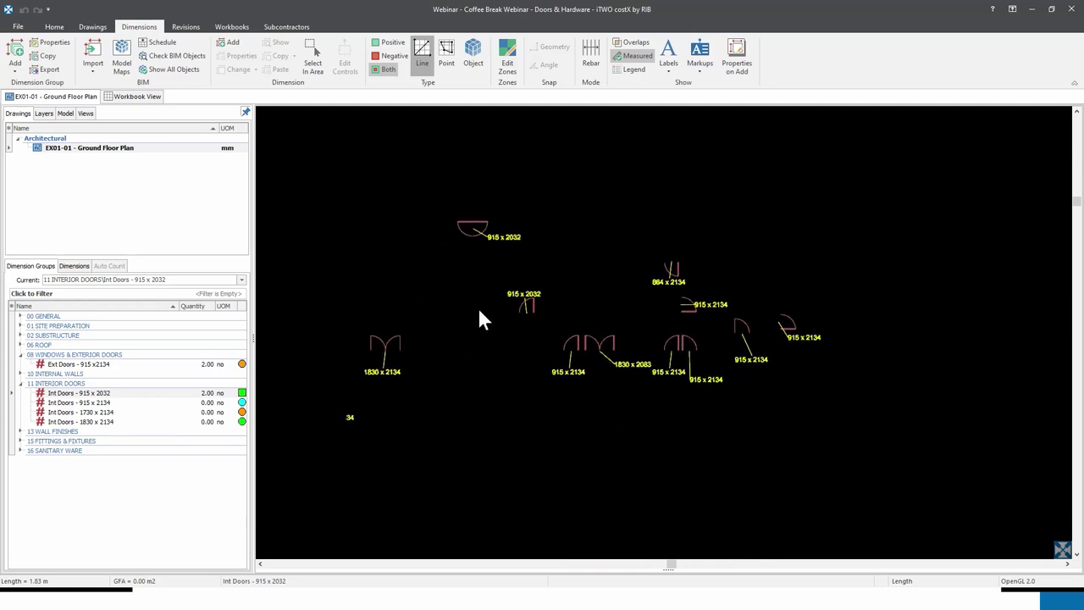
pyautogui.scroll(-5, 484, 314)
pyautogui.scroll(-3, 508, 406)
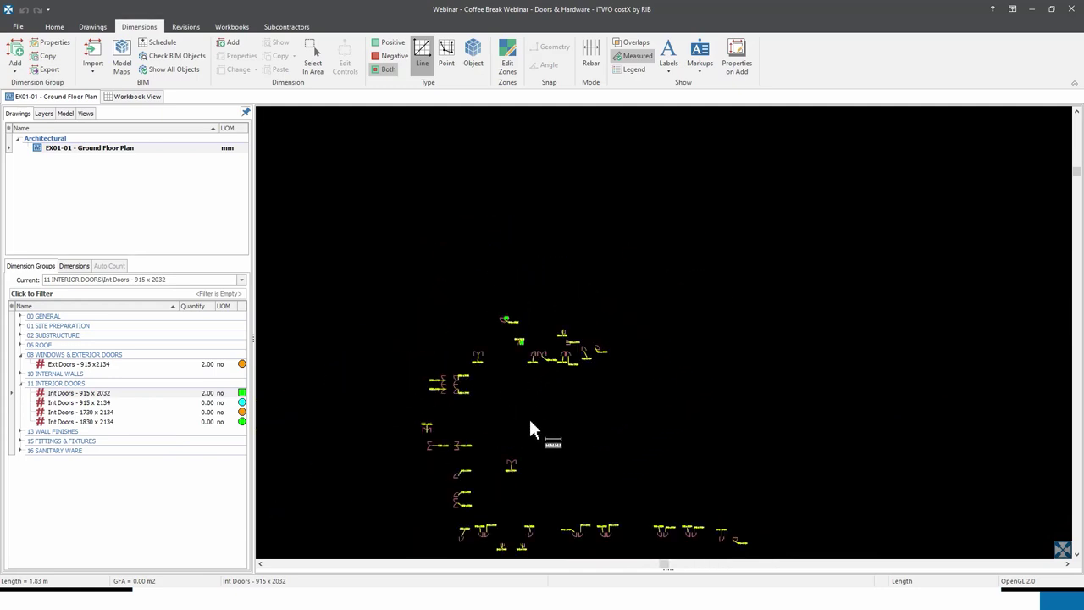
pyautogui.moveTo(537, 387); pyautogui.dragTo(518, 333)
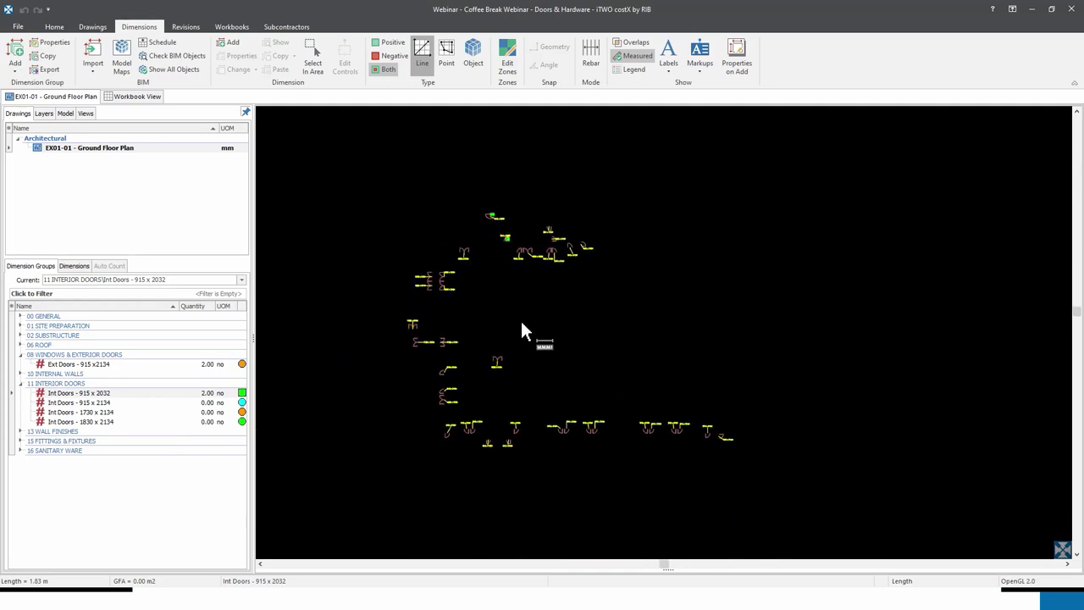
pyautogui.scroll(3, 522, 319)
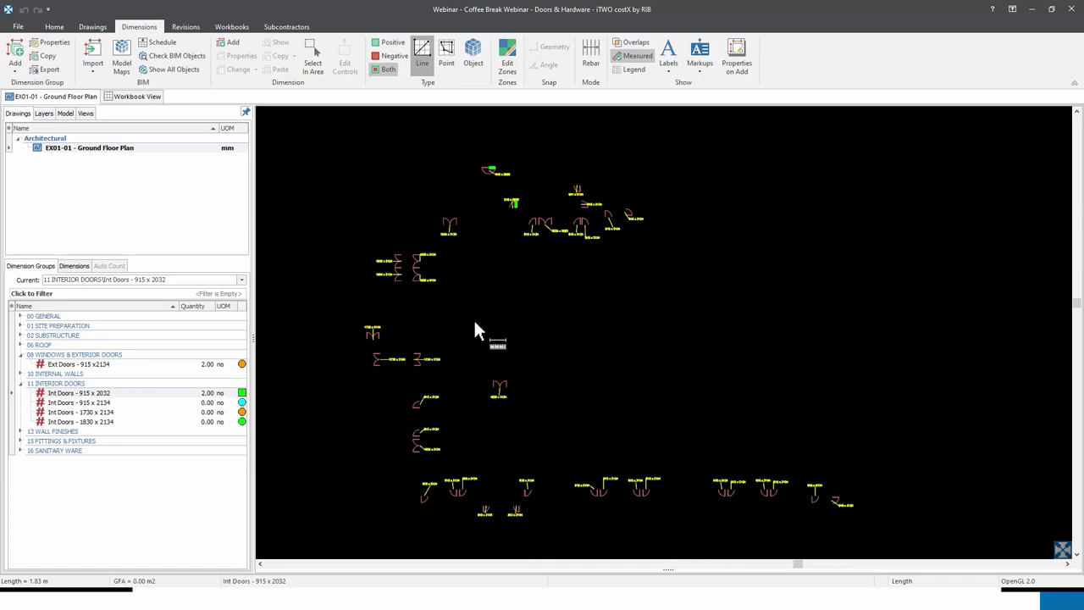
pyautogui.click(88, 424)
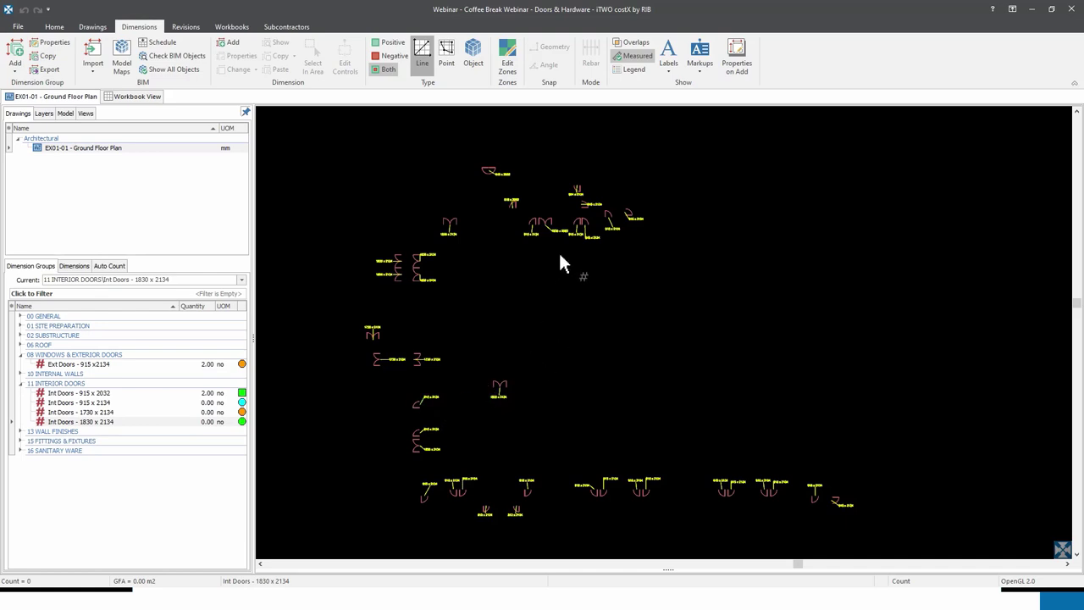
pyautogui.scroll(4, 561, 259)
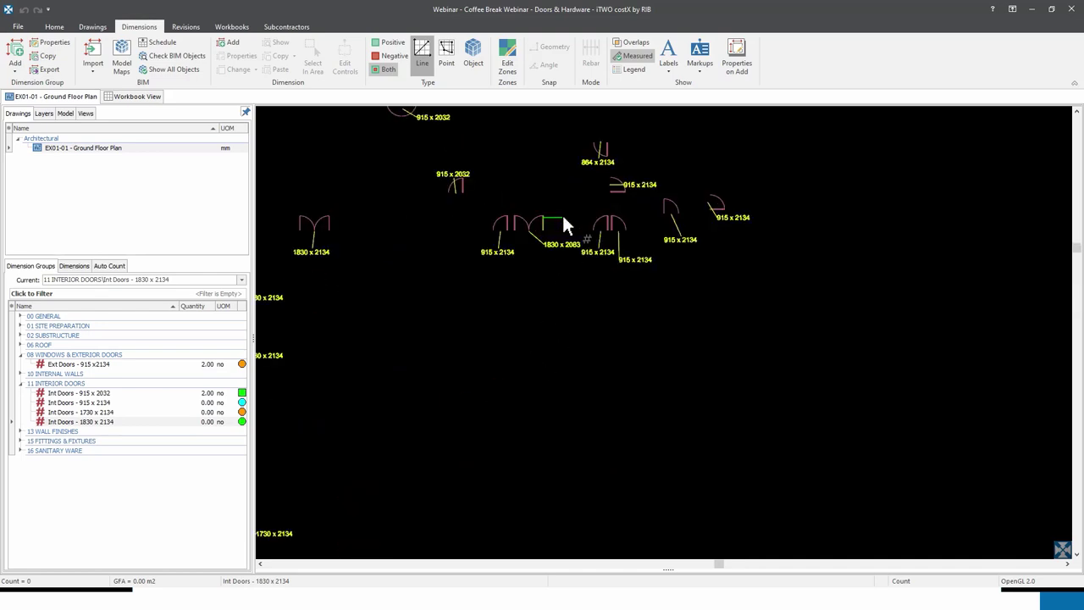
pyautogui.scroll(2, 558, 222)
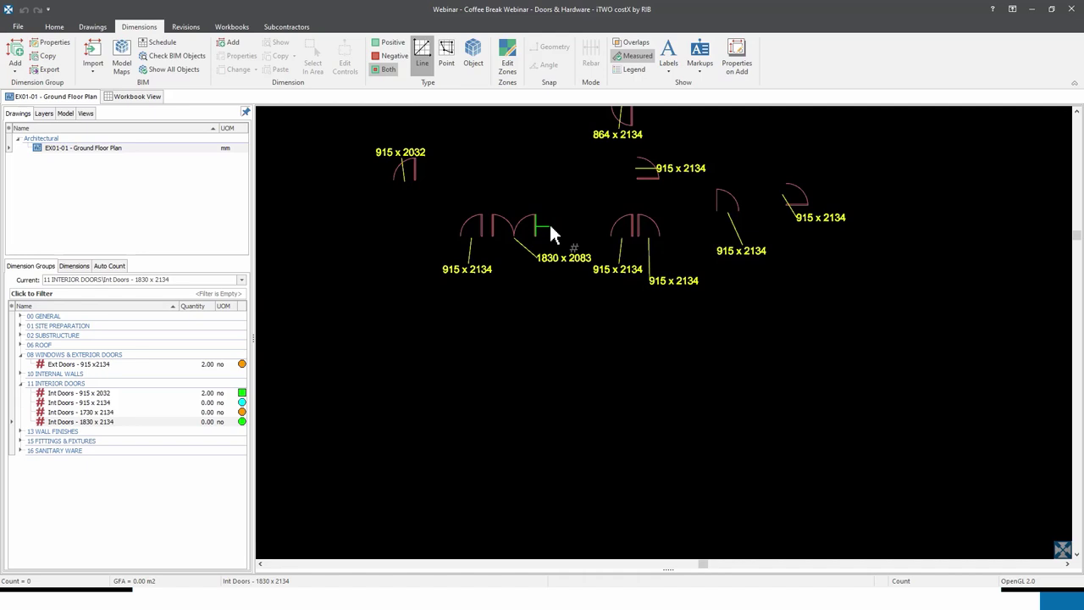
pyautogui.scroll(4, 550, 227)
pyautogui.moveTo(556, 229); pyautogui.dragTo(583, 249)
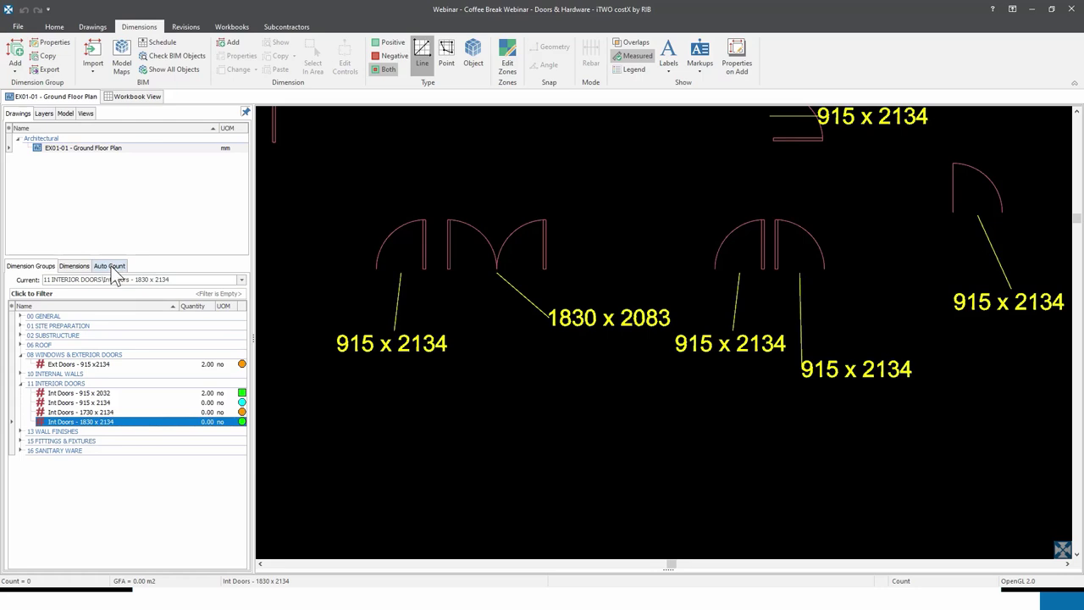
# - Capture the '1830 x 2083' door label as the Auto Count search image
pyautogui.click(111, 266)
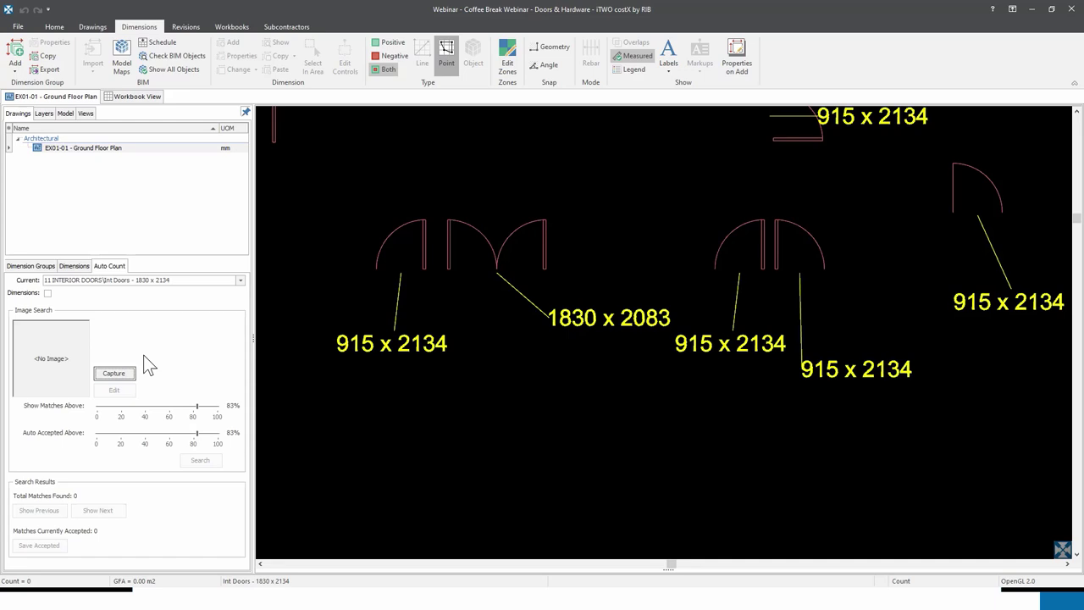
pyautogui.click(127, 378)
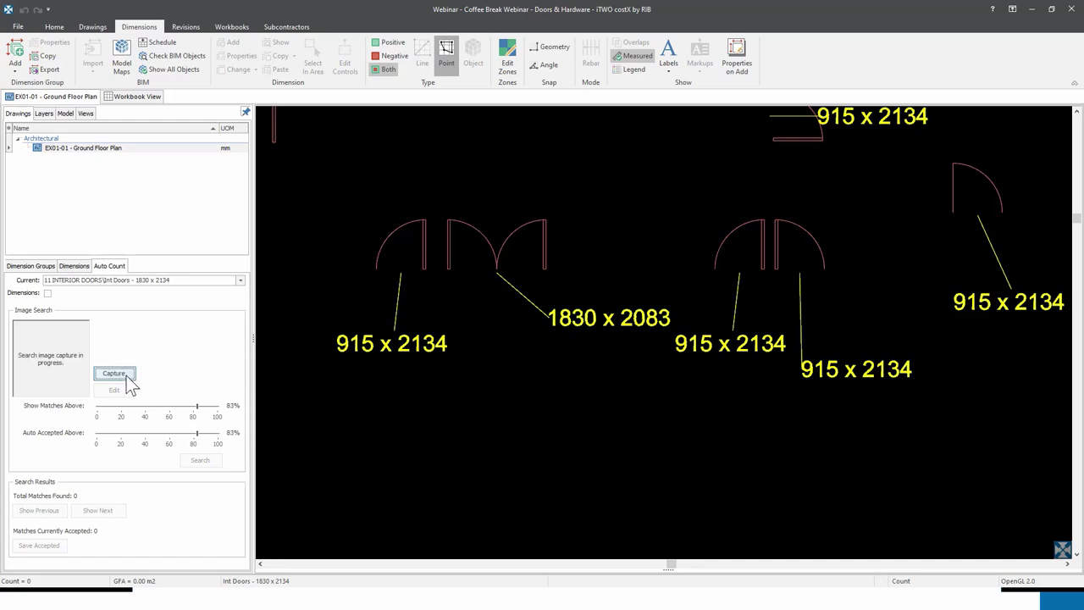
pyautogui.scroll(2, 610, 328)
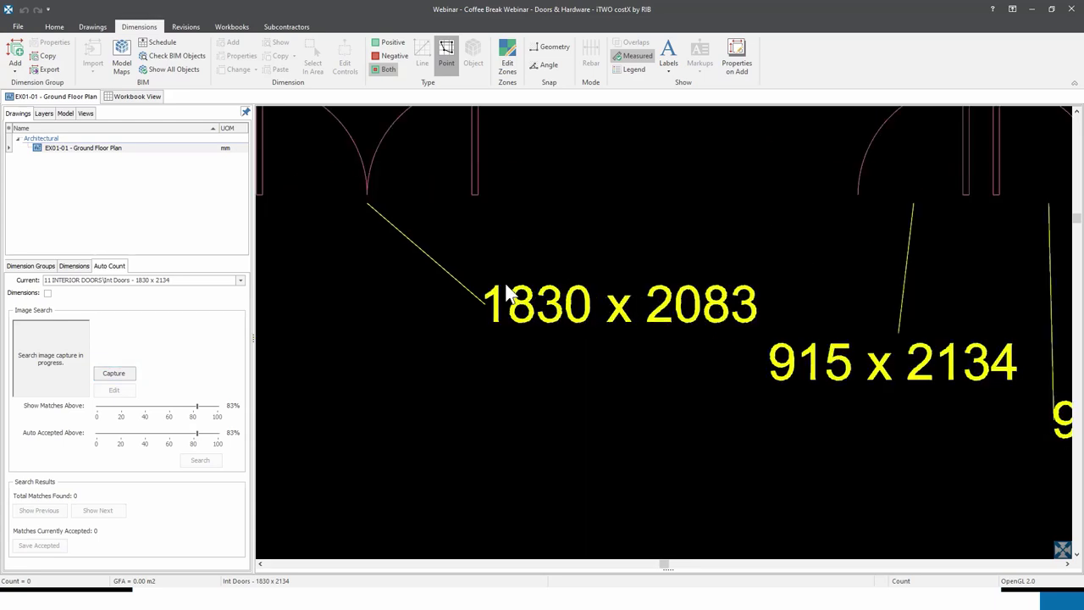
pyautogui.moveTo(485, 288); pyautogui.dragTo(759, 332)
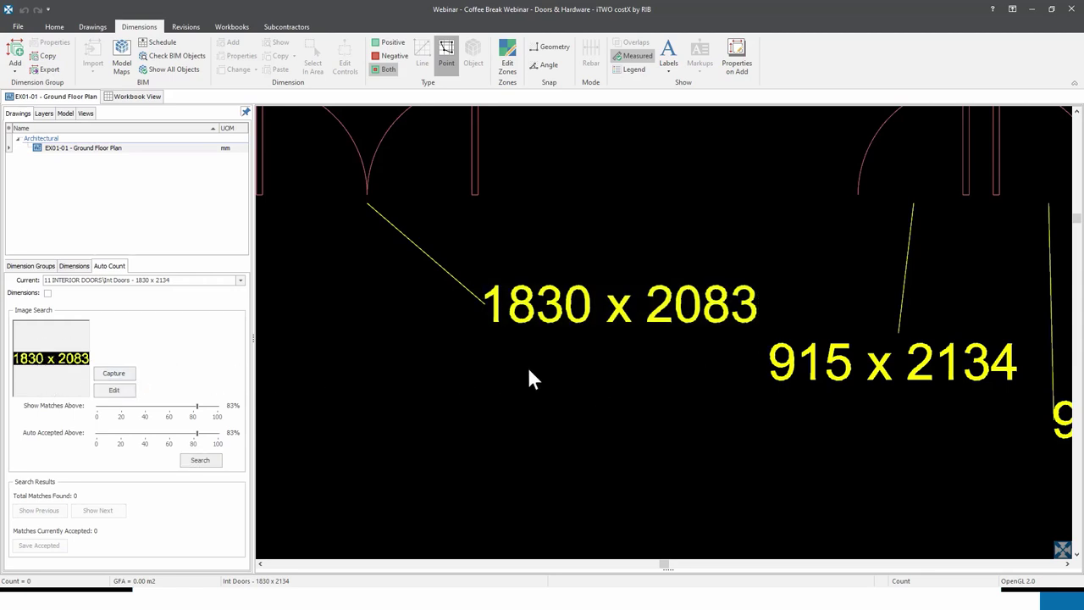
pyautogui.scroll(-5, 542, 318)
pyautogui.scroll(-6, 546, 324)
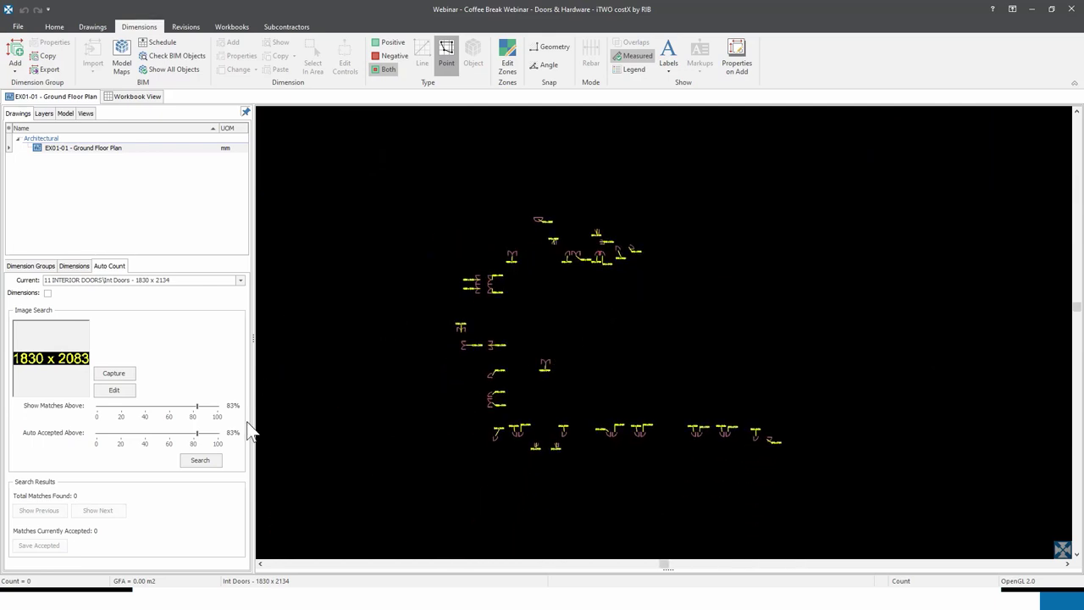
# - Search the plan for the label and lower the auto-accept threshold to 74%, accepting 5 matches
pyautogui.click(203, 464)
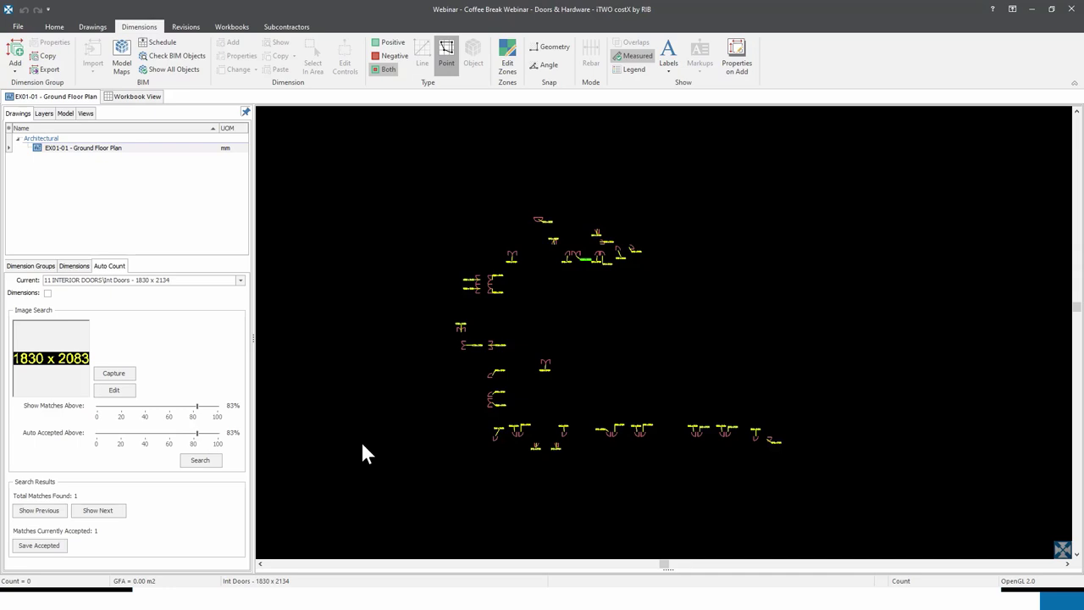
pyautogui.scroll(2, 598, 254)
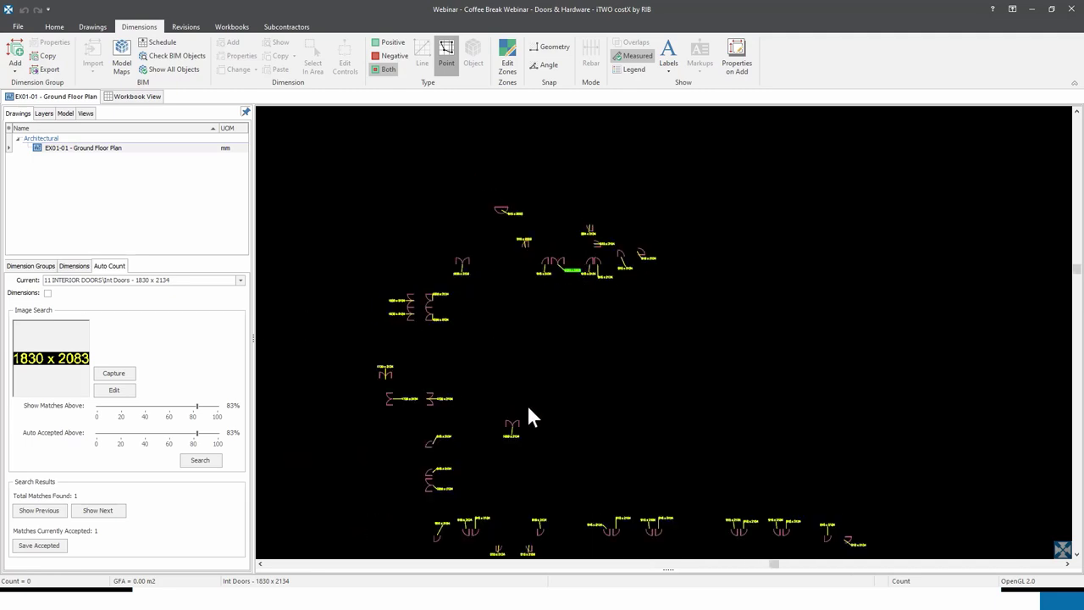
pyautogui.scroll(1, 522, 449)
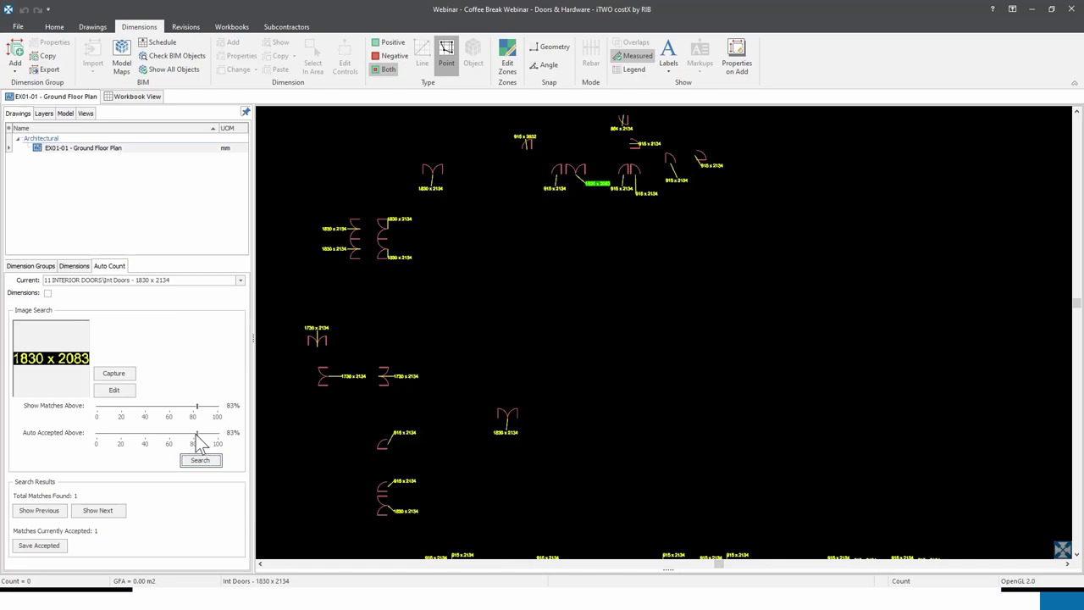
pyautogui.moveTo(196, 435); pyautogui.dragTo(193, 441)
pyautogui.moveTo(192, 436); pyautogui.dragTo(187, 435)
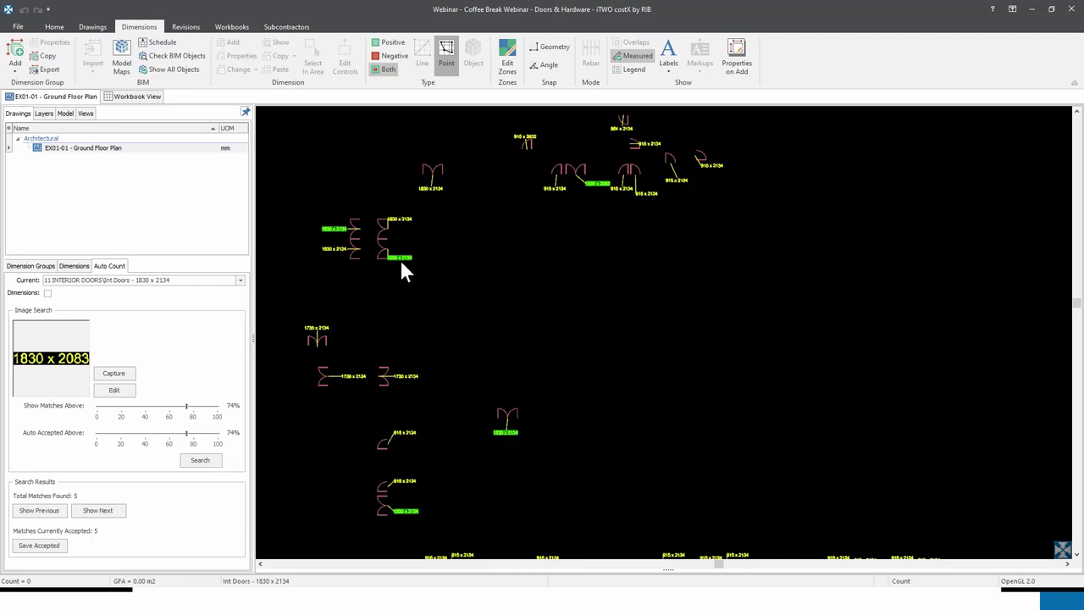
# - Drop the Auto Accepted Above threshold to 71% and check the eight green-highlighted door label matches
pyautogui.moveTo(188, 437); pyautogui.dragTo(183, 435)
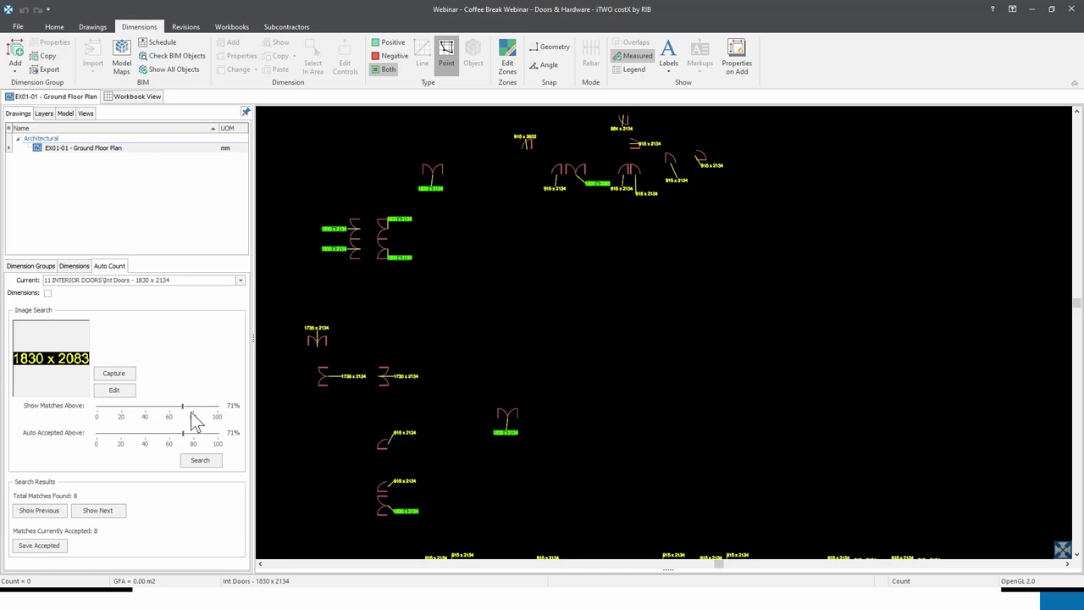
pyautogui.scroll(-3, 519, 317)
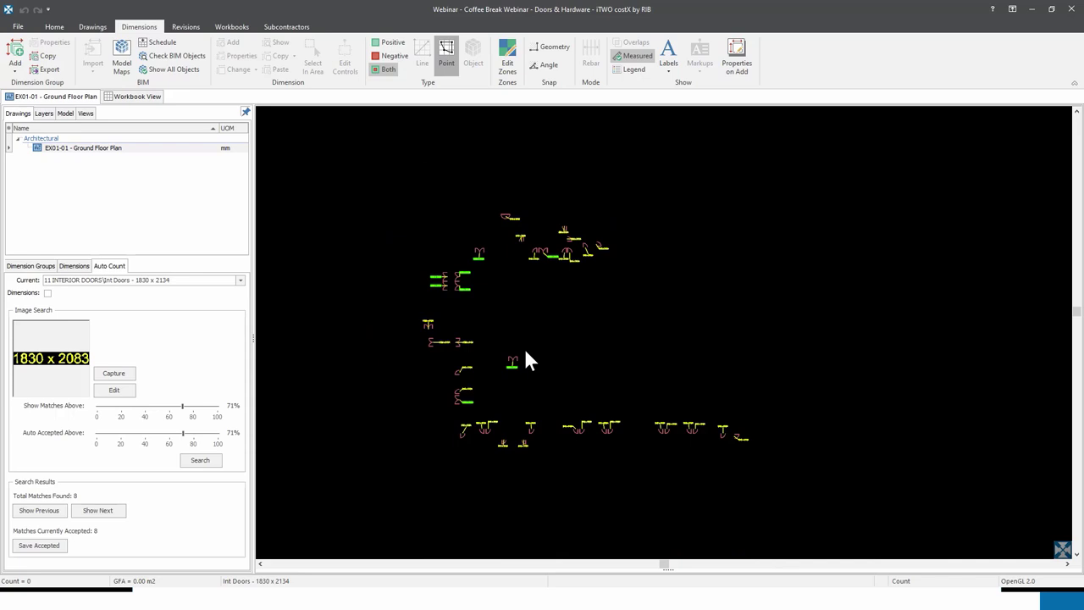
pyautogui.scroll(2, 526, 355)
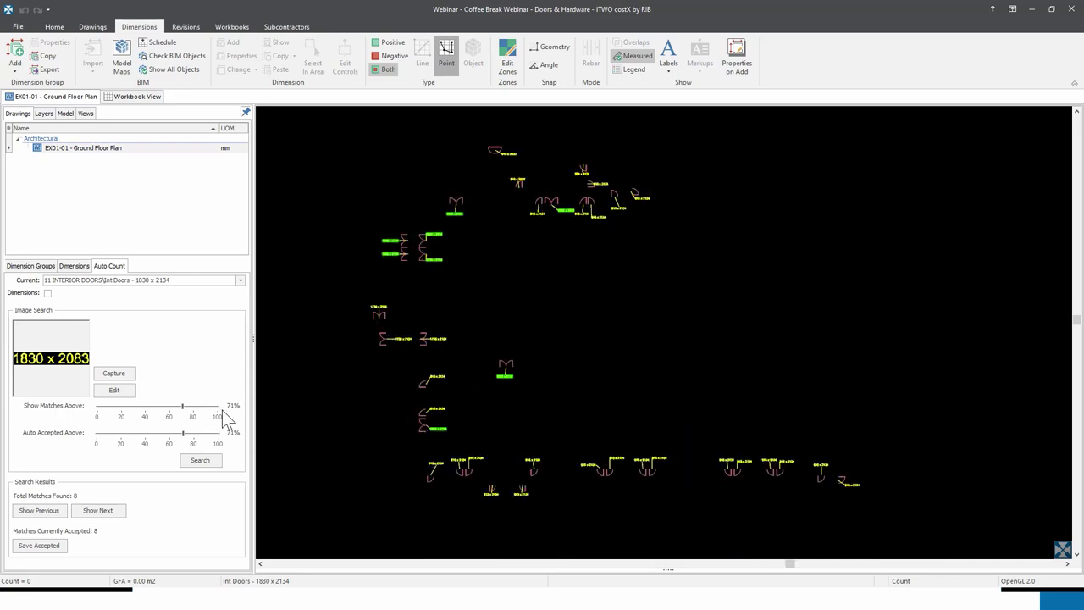
pyautogui.scroll(1, 569, 209)
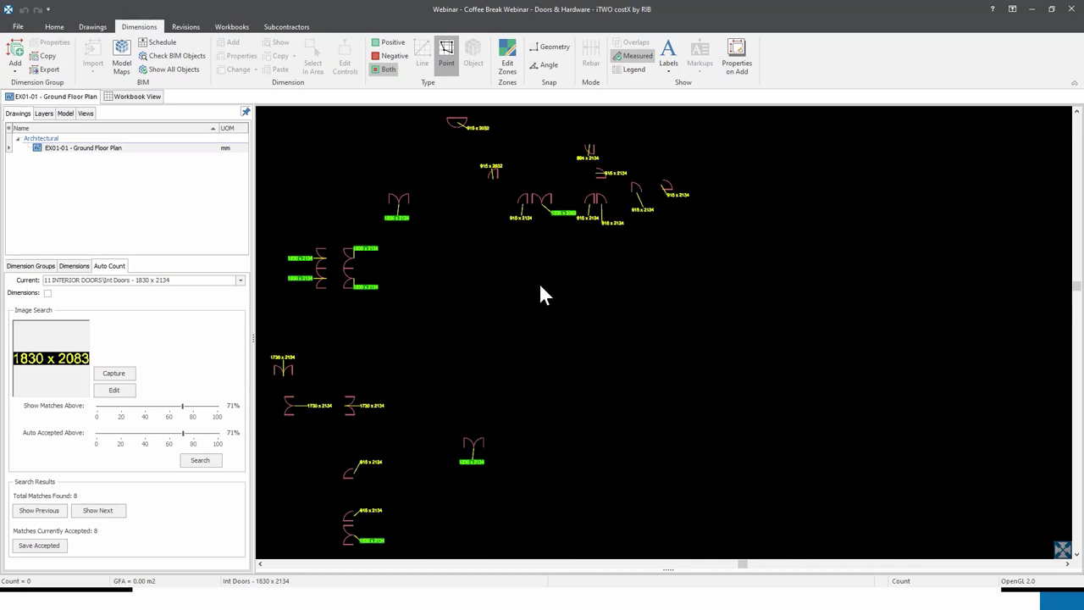
pyautogui.scroll(-3, 540, 287)
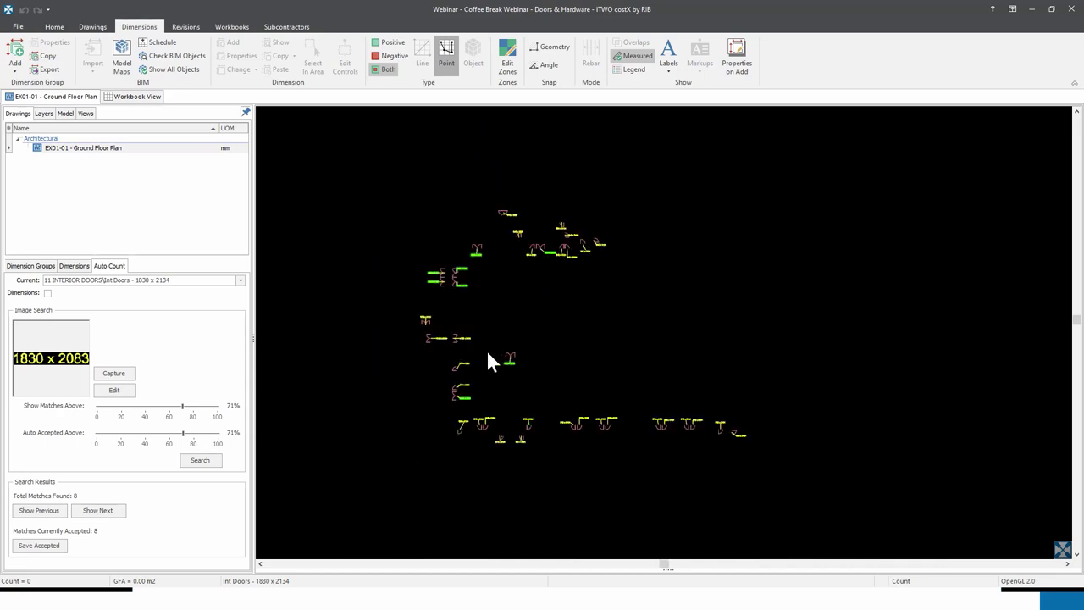
pyautogui.scroll(1, 488, 355)
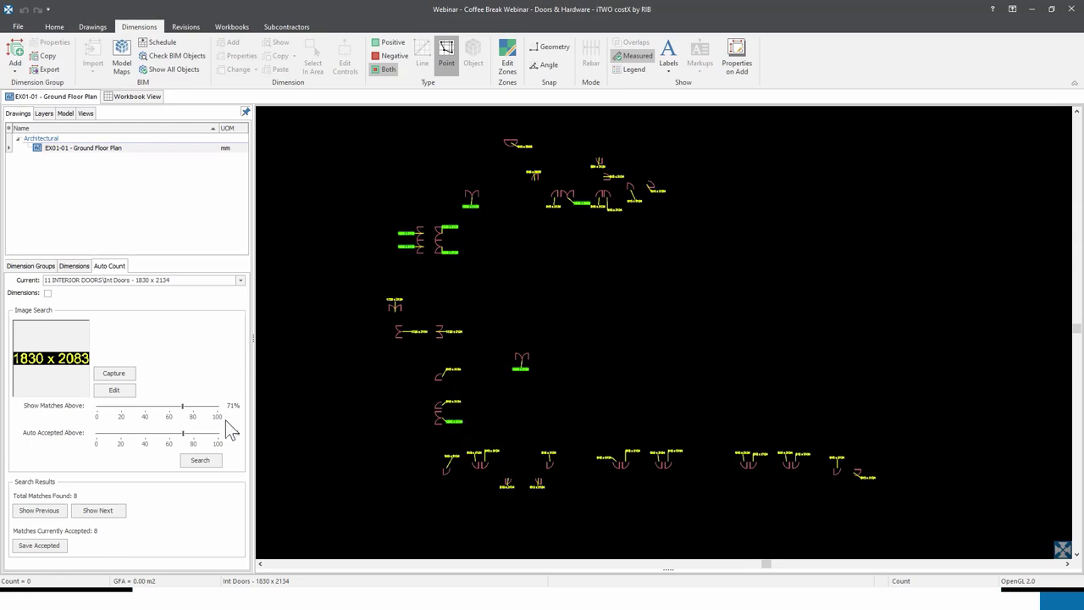
pyautogui.click(183, 433)
# - Save the eight matches as counts, then make Int Doors - 915 x 2134 the current group
pyautogui.click(64, 549)
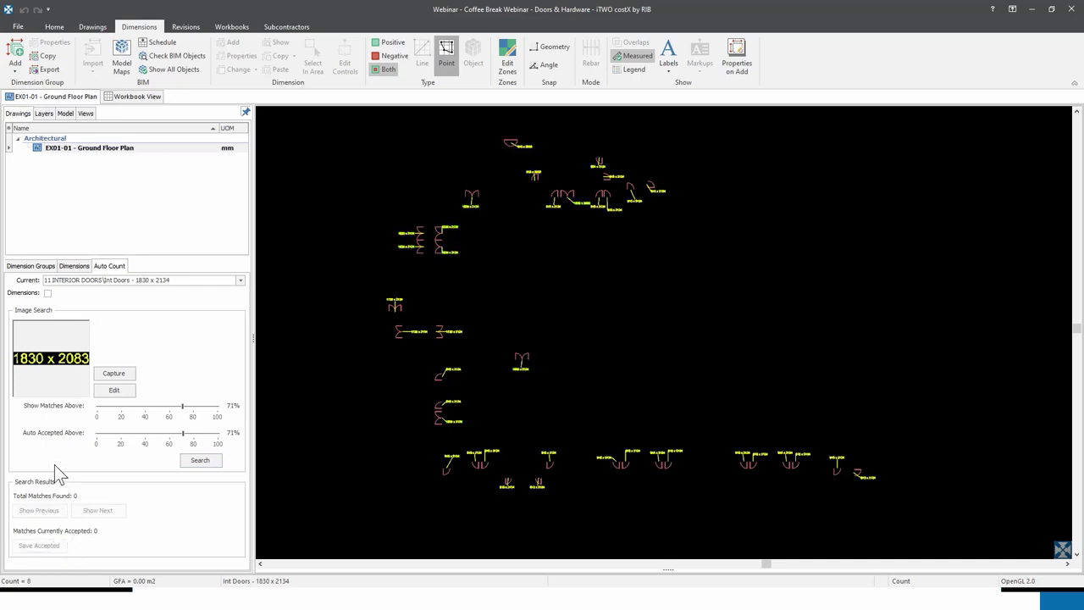
pyautogui.click(30, 266)
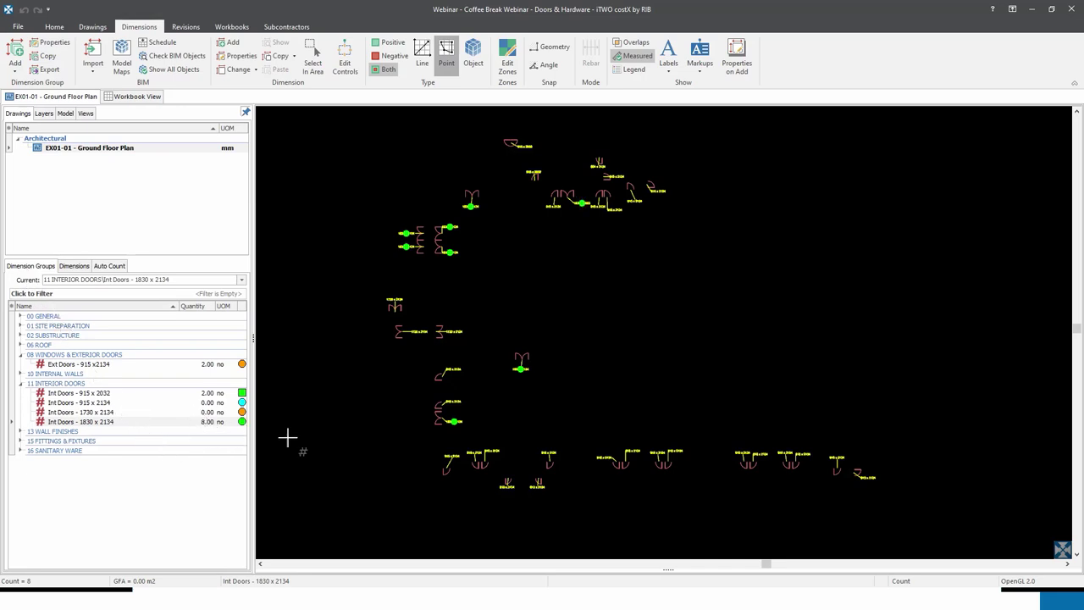
pyautogui.scroll(3, 454, 253)
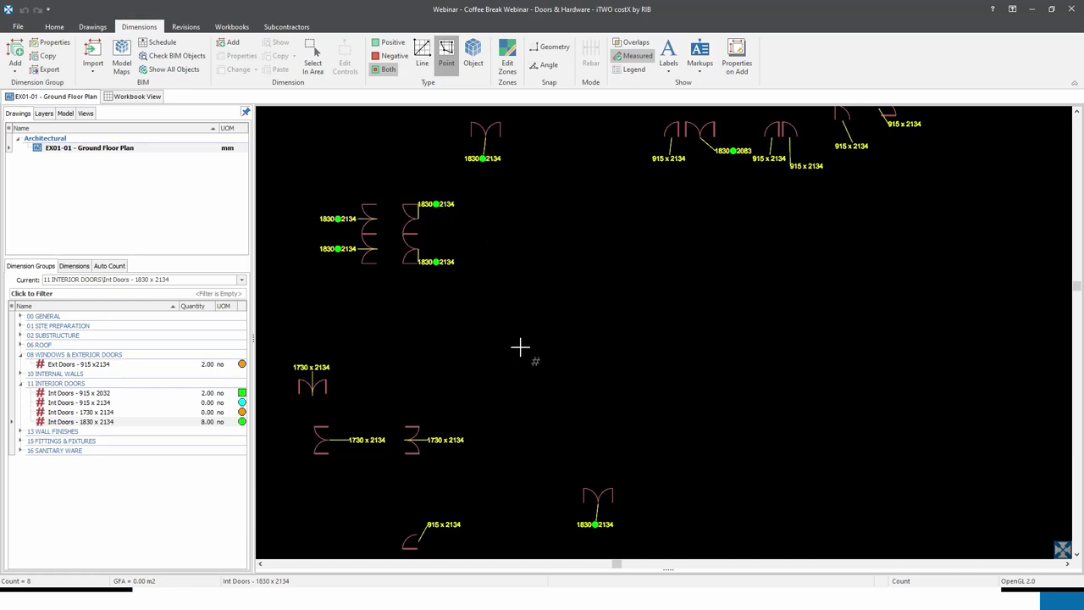
pyautogui.scroll(-3, 520, 353)
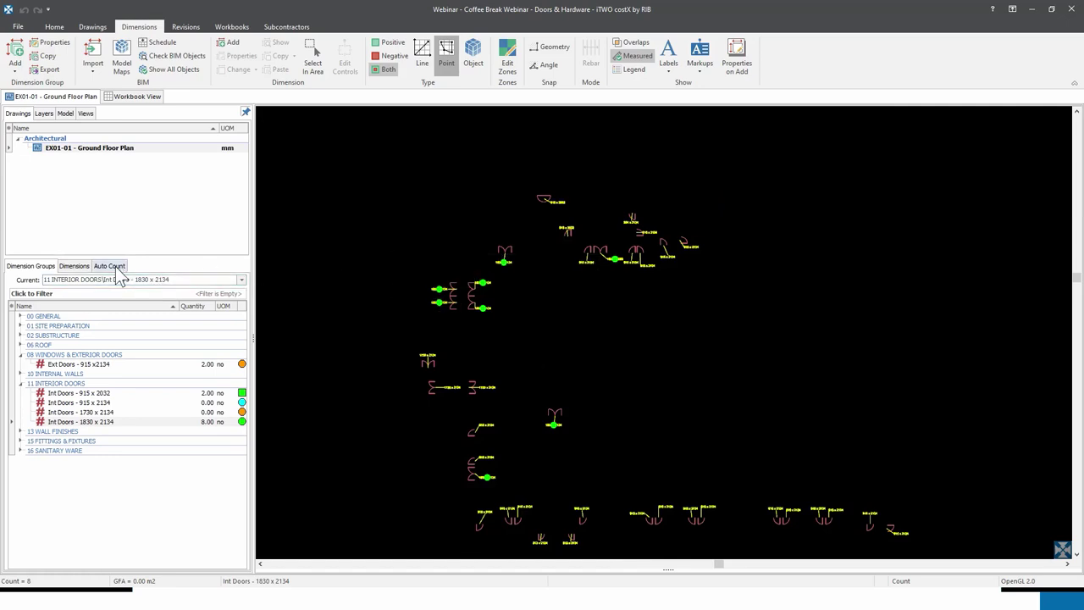
pyautogui.moveTo(392, 384); pyautogui.dragTo(375, 336)
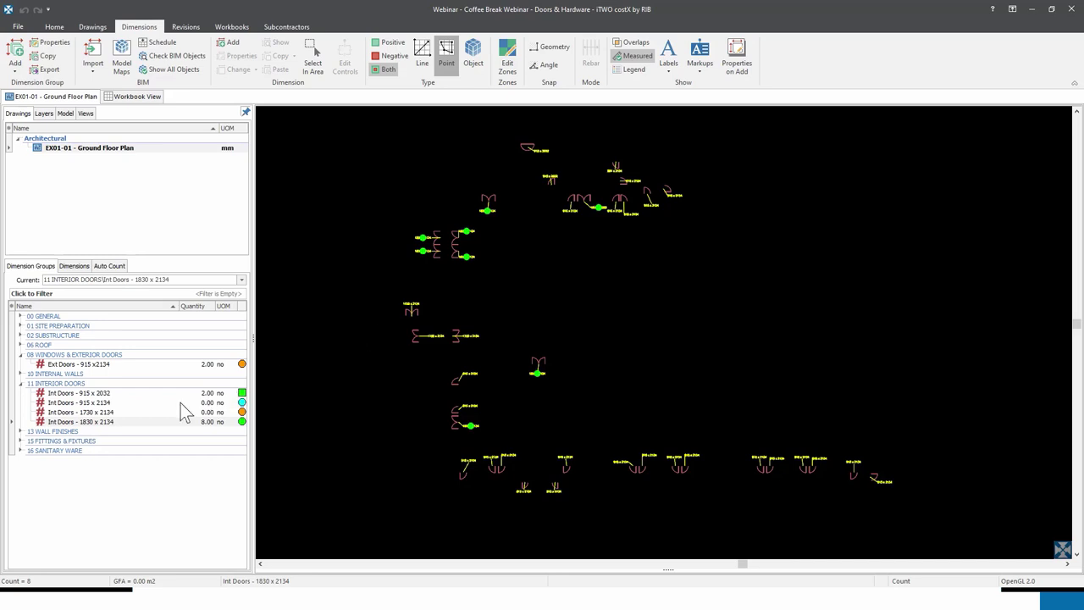
pyautogui.click(108, 403)
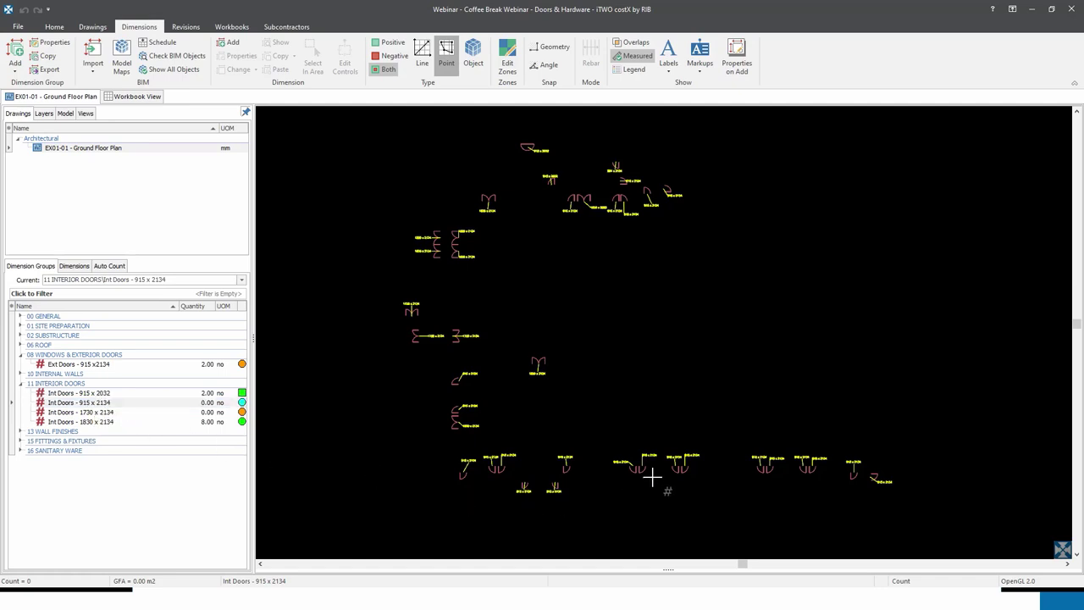
pyautogui.scroll(2, 653, 477)
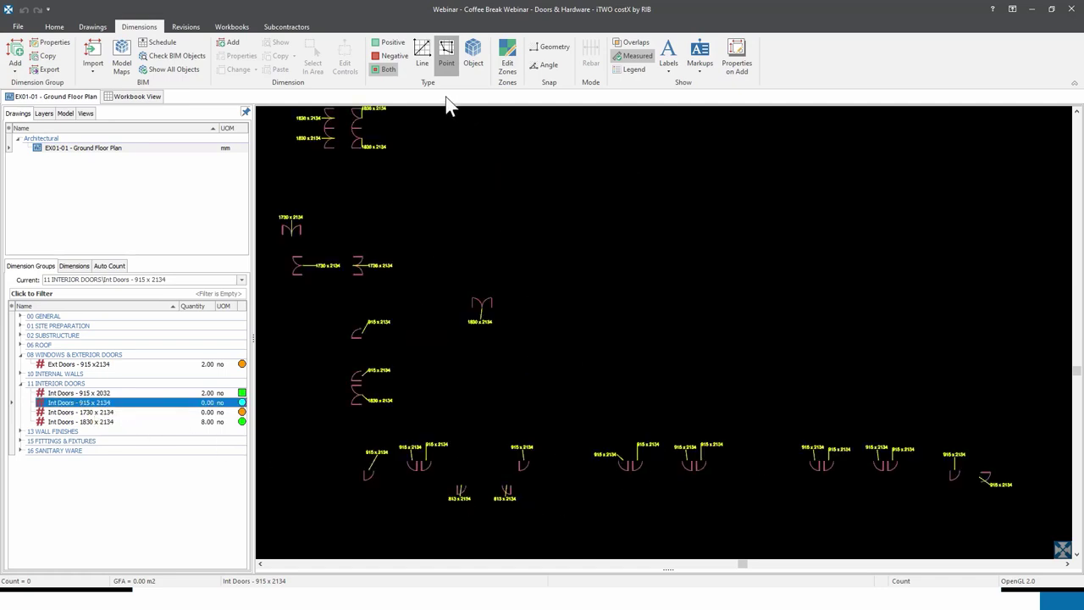
# - Count all door swings matching a sampled 915 x 2134 arc using Line type, totalling 8
pyautogui.click(423, 65)
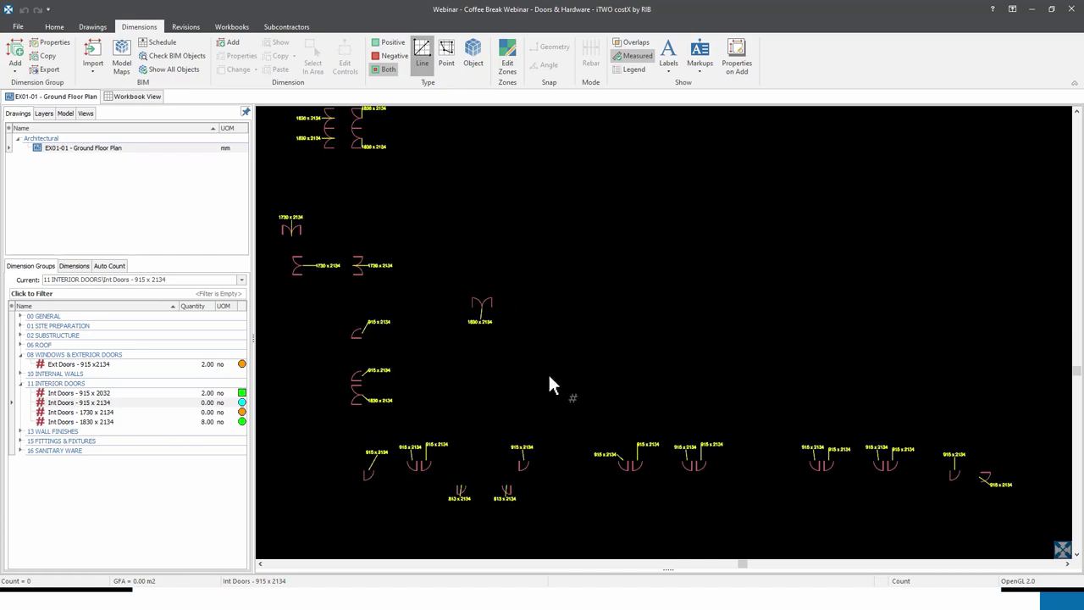
pyautogui.scroll(4, 630, 489)
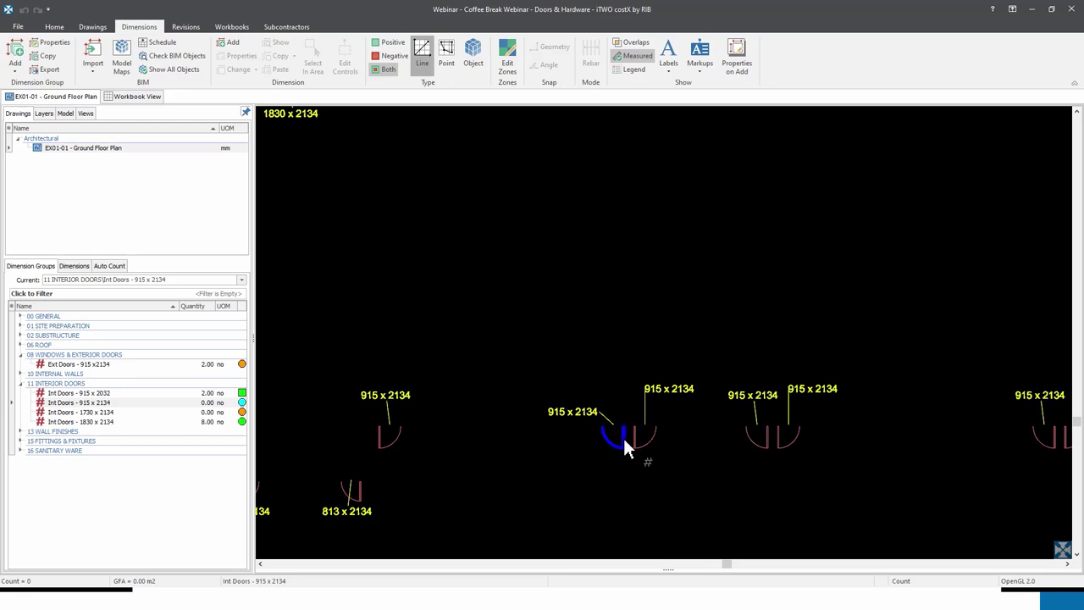
pyautogui.scroll(-2, 624, 449)
pyautogui.scroll(-2, 625, 449)
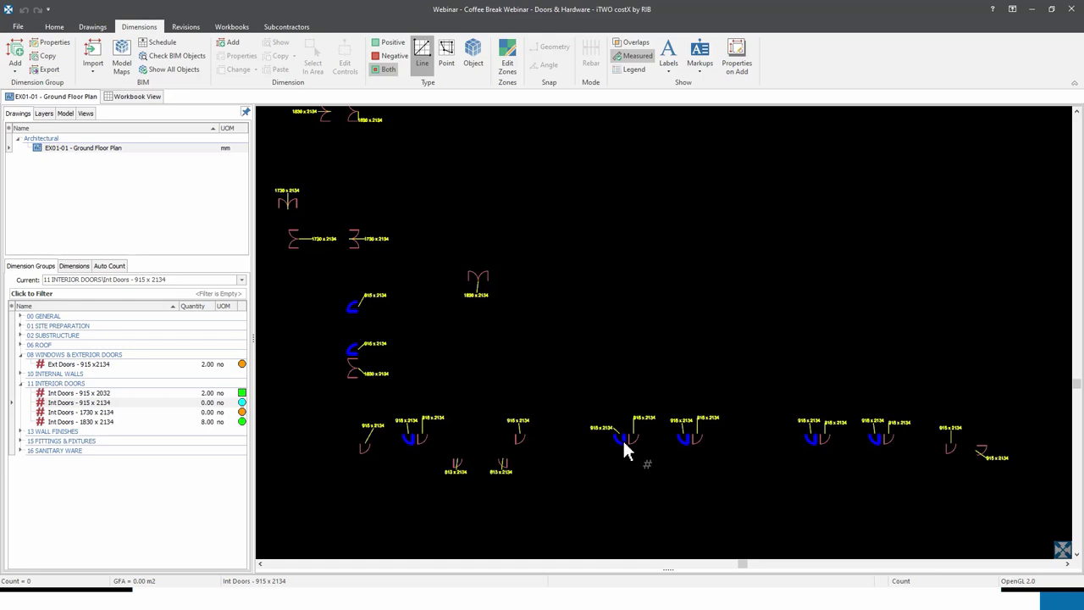
pyautogui.click(622, 439)
pyautogui.click(623, 439)
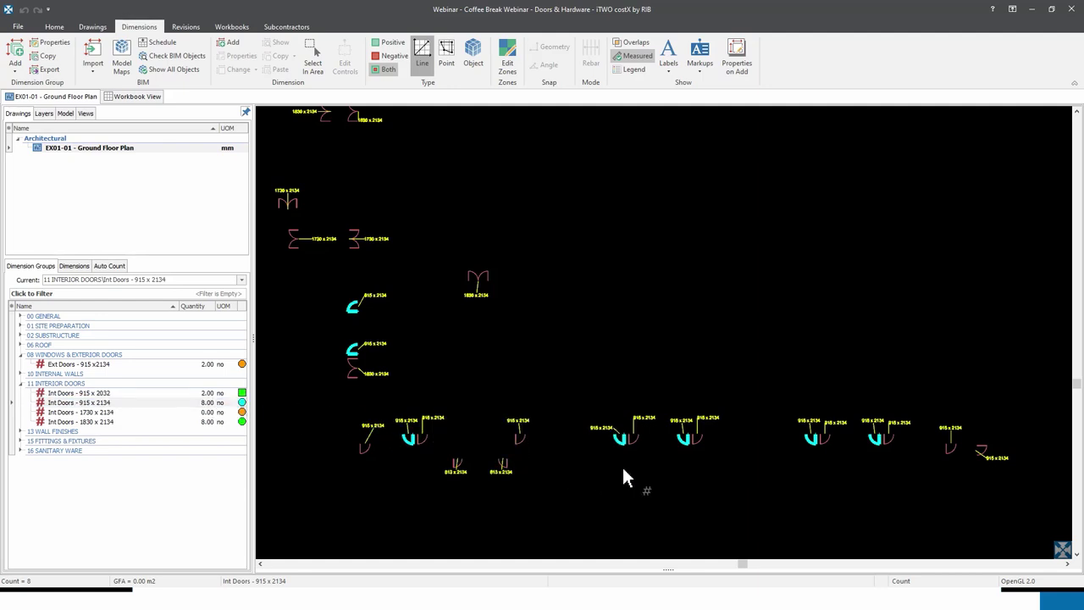
# - Sample a right-hand 915 x 2134 door leaf and count all its matching leaves
pyautogui.scroll(2, 647, 452)
pyautogui.scroll(2, 643, 437)
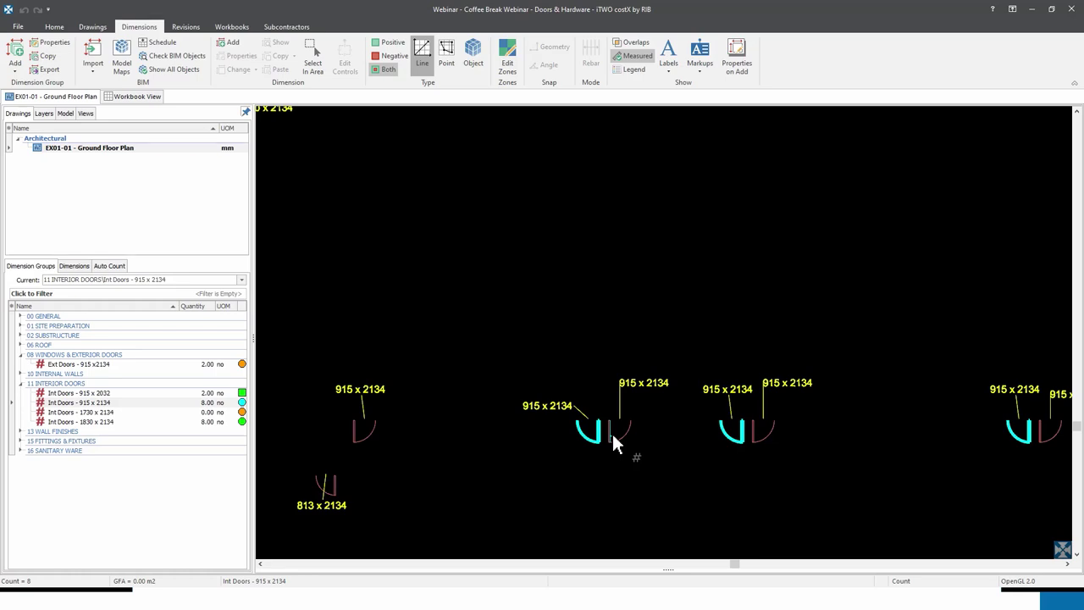
pyautogui.scroll(-2, 616, 439)
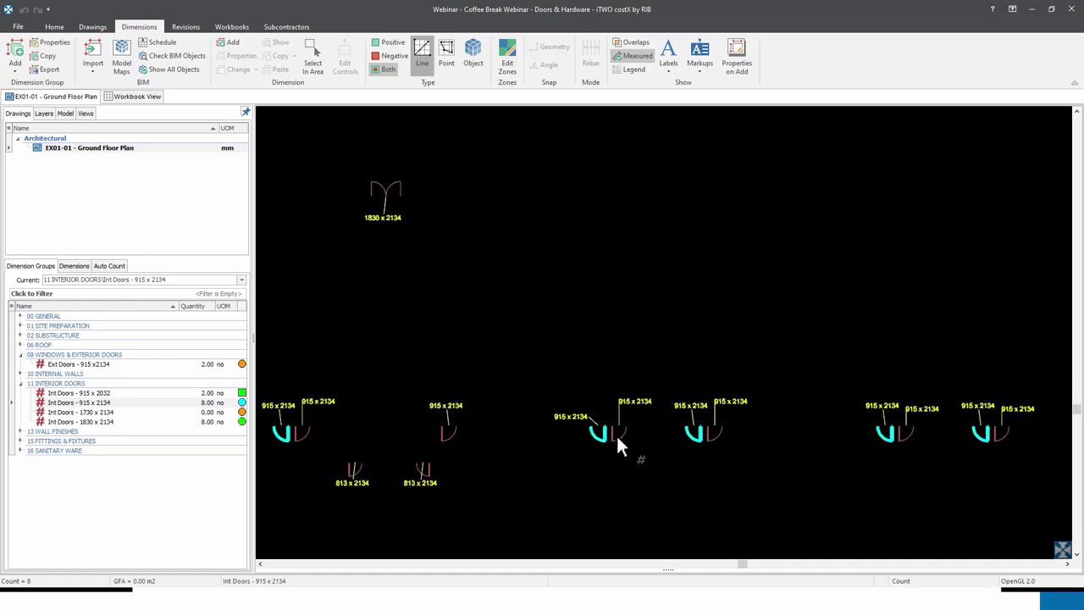
pyautogui.click(611, 433)
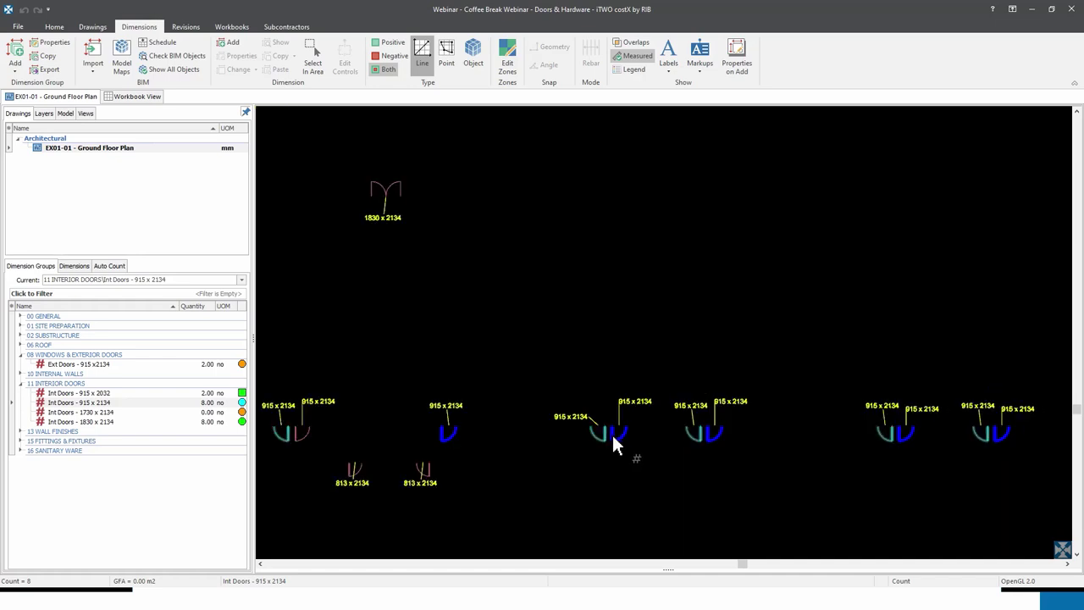
pyautogui.click(612, 433)
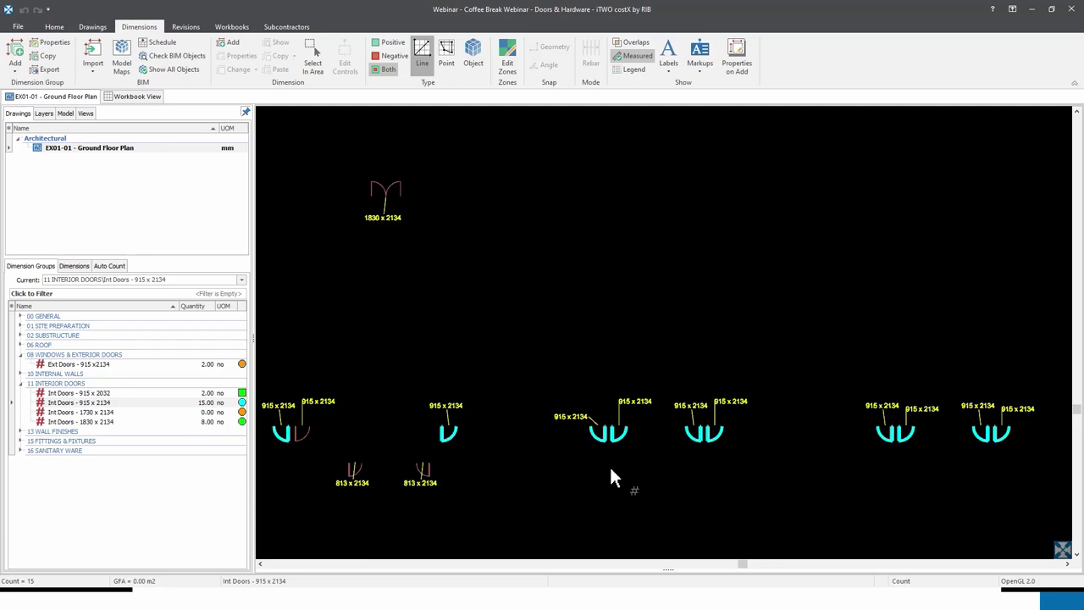
# - Count three single 915 x 2134 doors along the lower row and at lower left
pyautogui.scroll(-2, 611, 471)
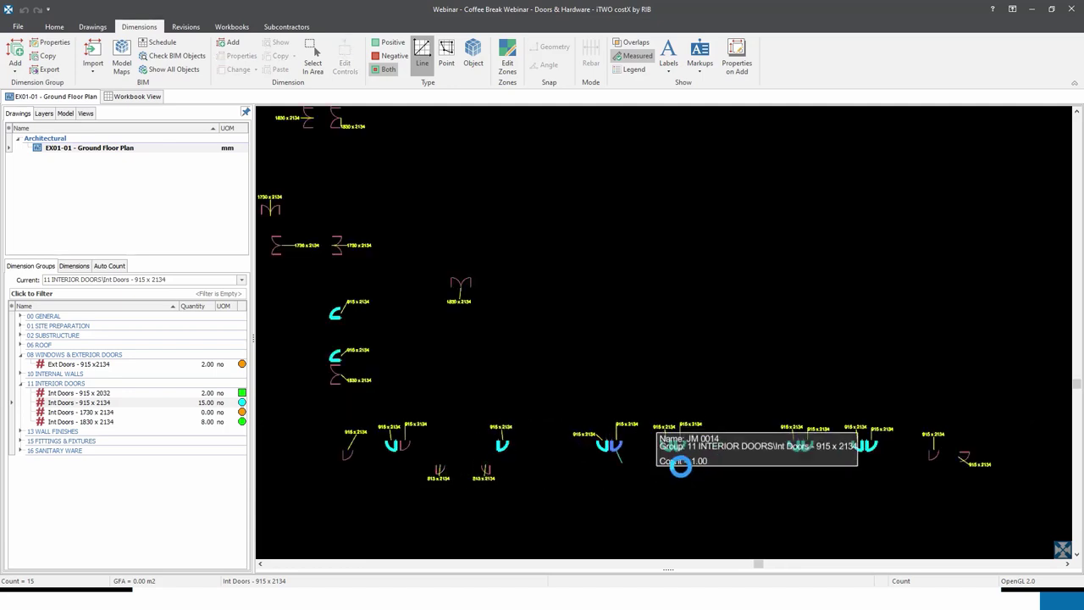
pyautogui.scroll(3, 957, 464)
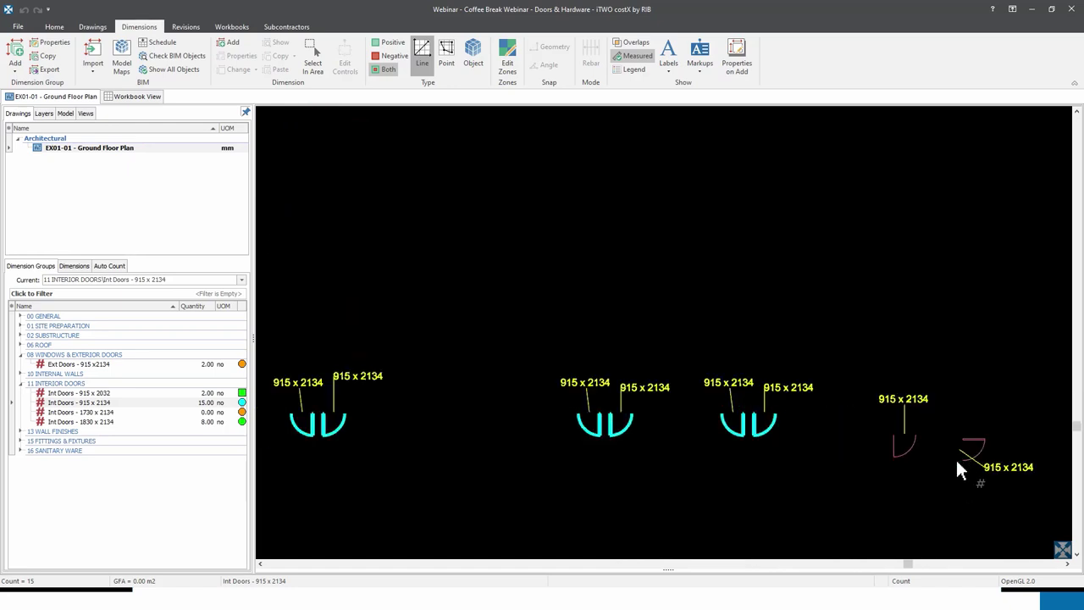
pyautogui.moveTo(918, 449); pyautogui.dragTo(900, 447)
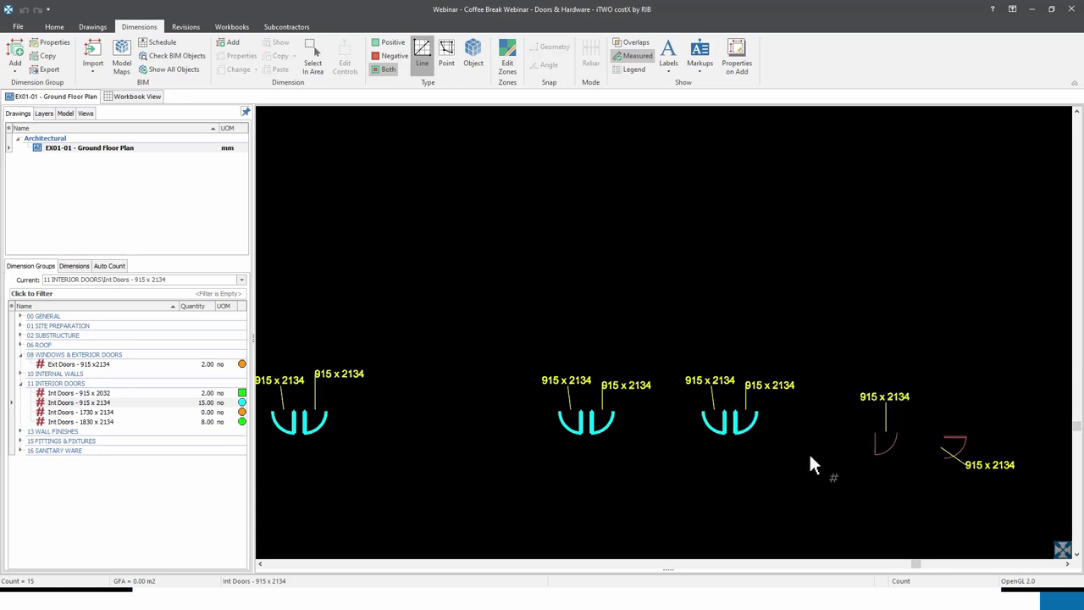
pyautogui.click(877, 449)
pyautogui.click(961, 439)
pyautogui.scroll(-5, 872, 504)
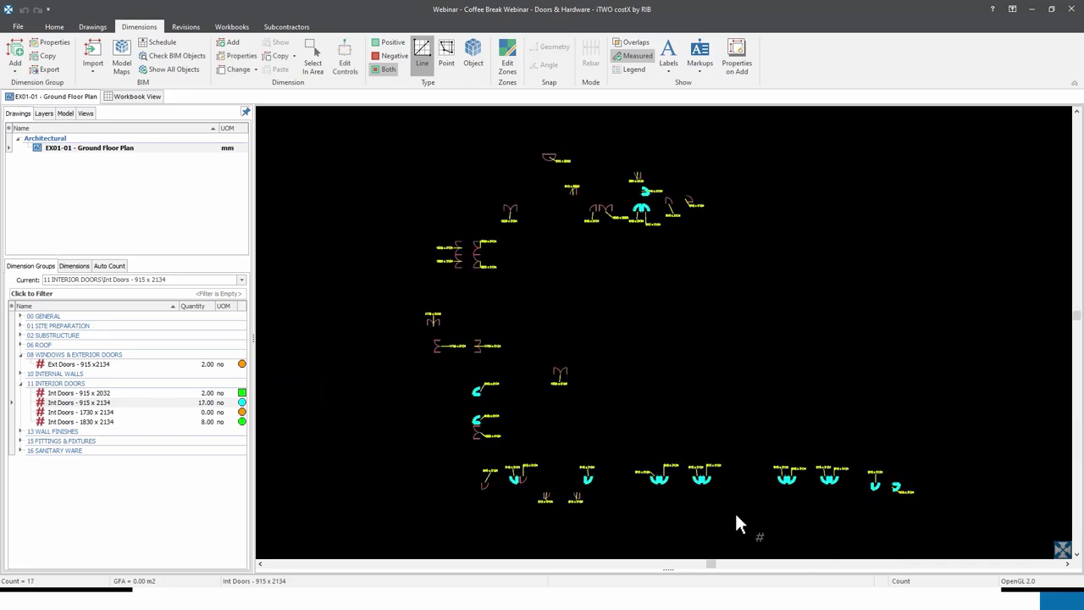
pyautogui.scroll(5, 497, 502)
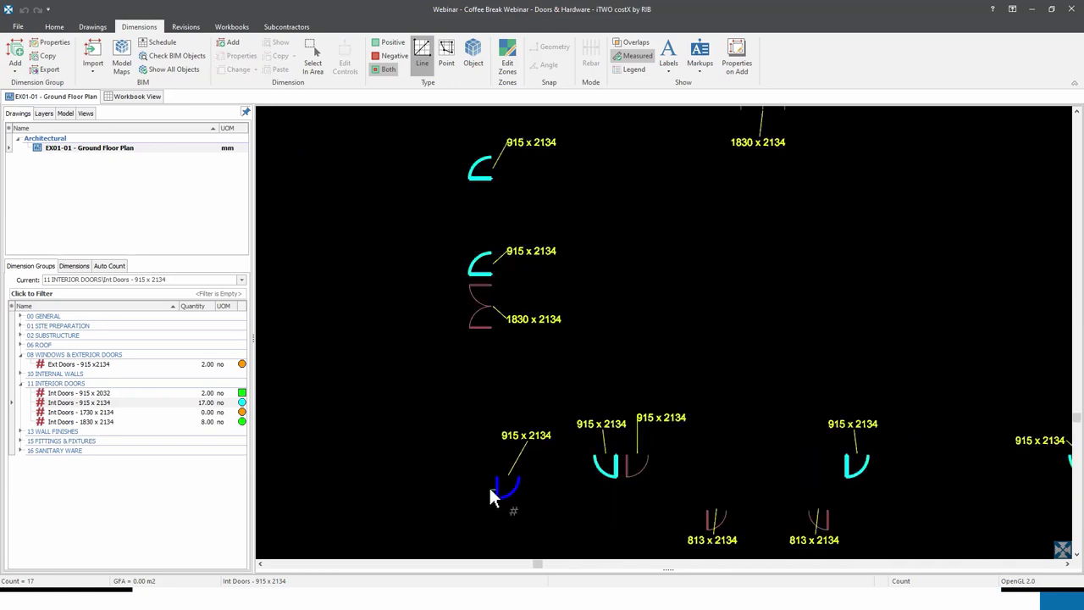
pyautogui.click(491, 489)
# - Count the last two 915 x 2134 doors near the top, bringing the total to 20
pyautogui.scroll(-4, 490, 488)
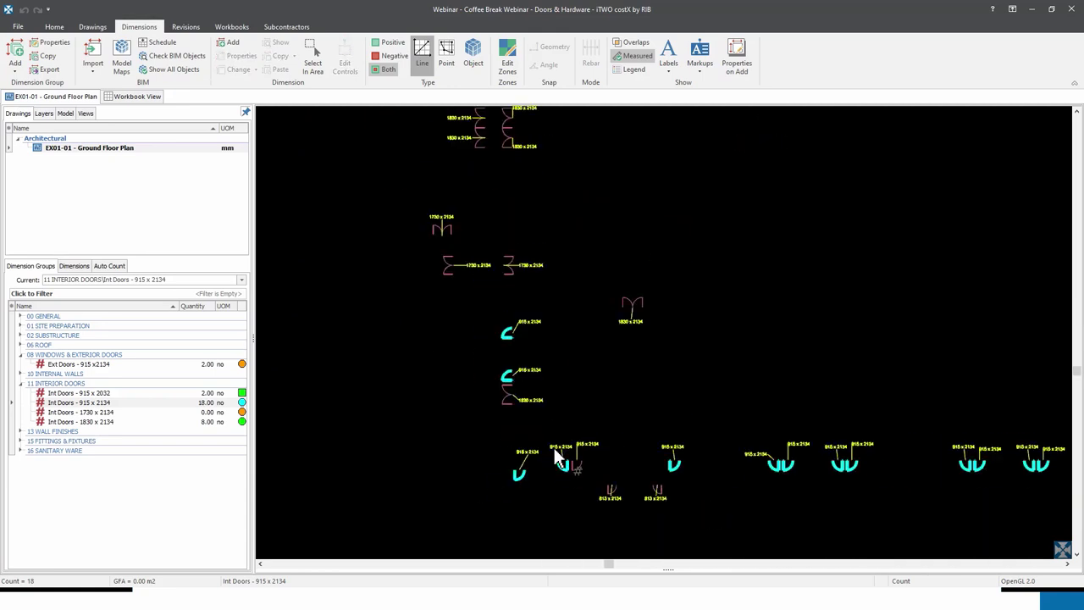
pyautogui.scroll(-2, 570, 437)
pyautogui.scroll(4, 745, 169)
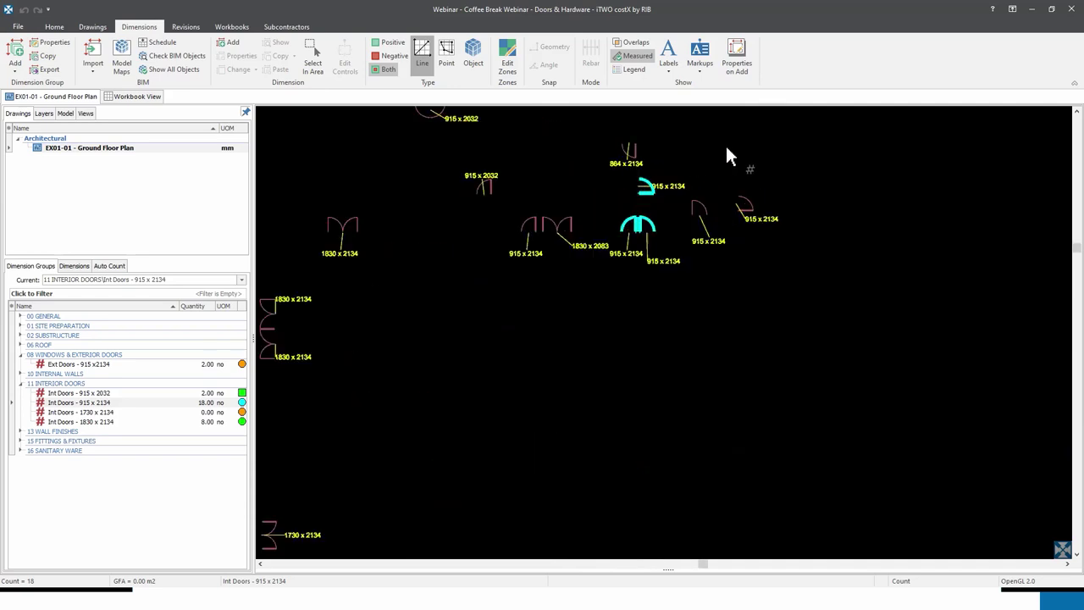
pyautogui.click(686, 236)
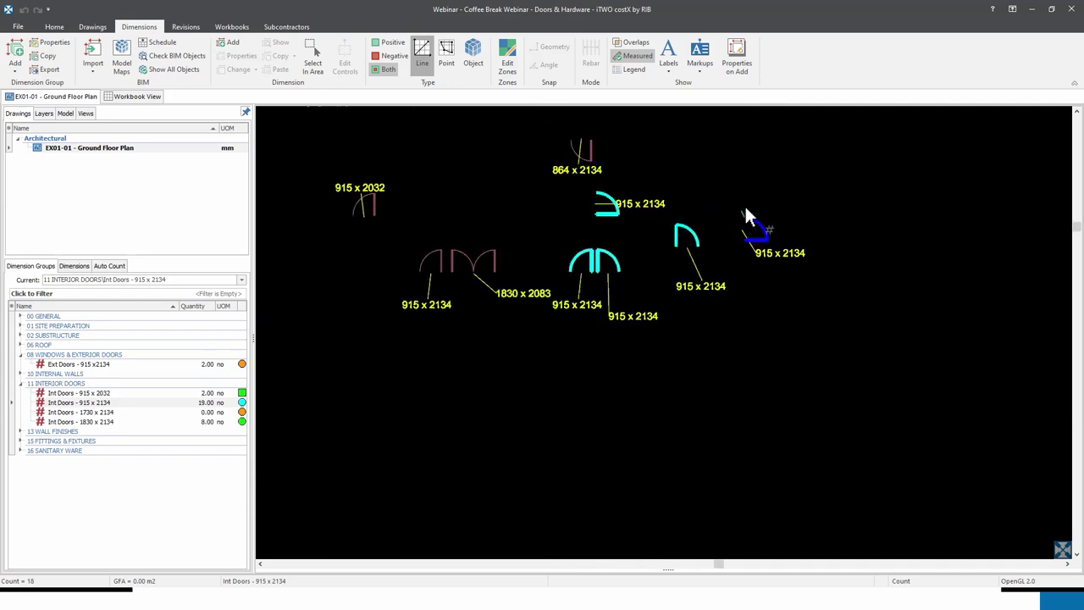
pyautogui.click(756, 210)
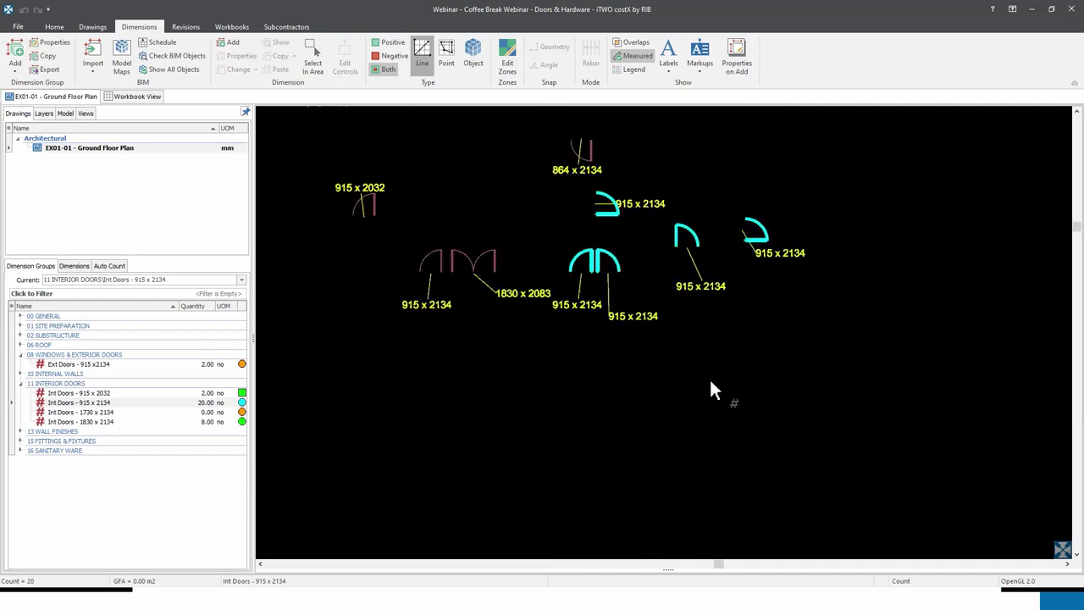
pyautogui.scroll(-2, 709, 388)
pyautogui.scroll(-2, 710, 379)
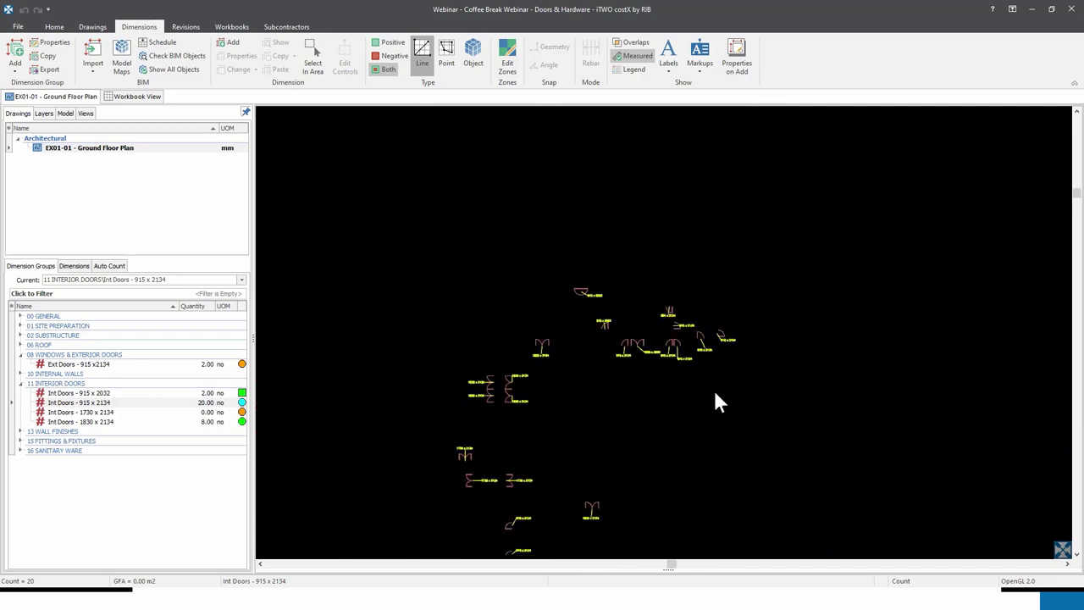
pyautogui.moveTo(712, 387); pyautogui.dragTo(652, 262)
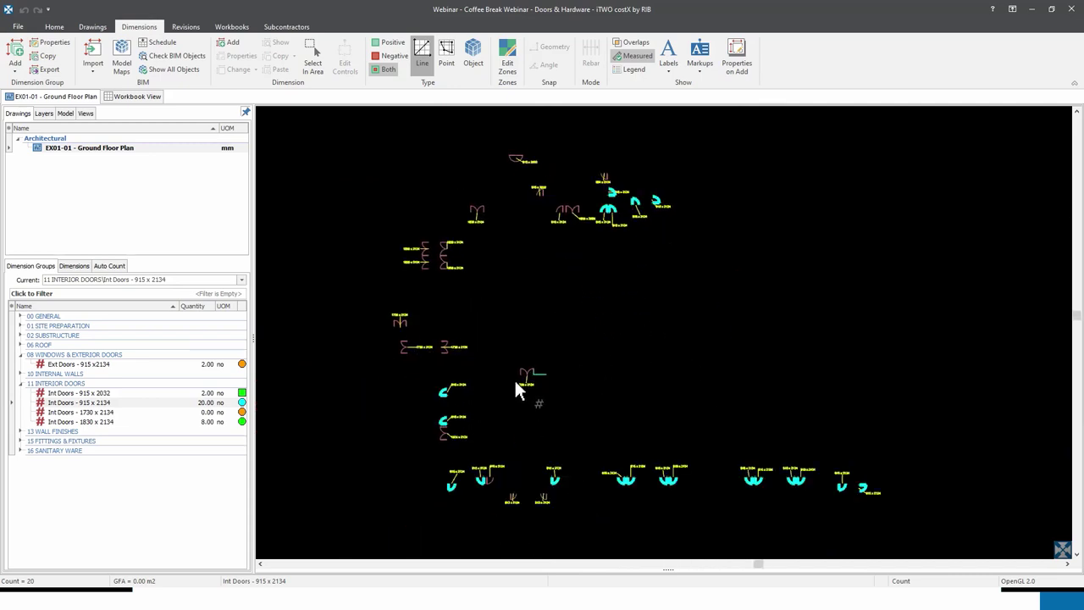
pyautogui.click(157, 402)
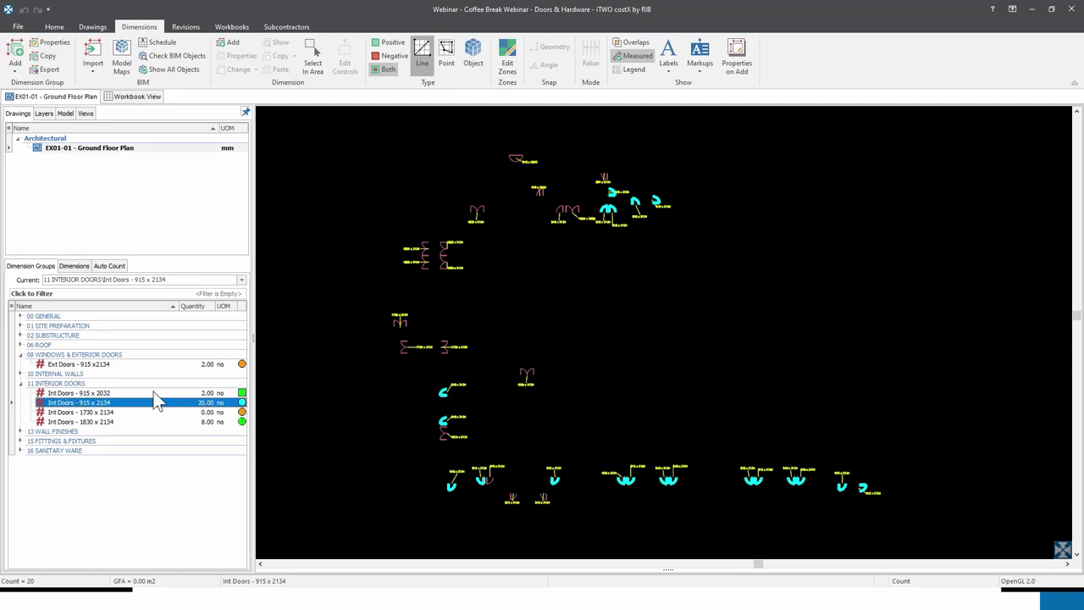
pyautogui.click(70, 384)
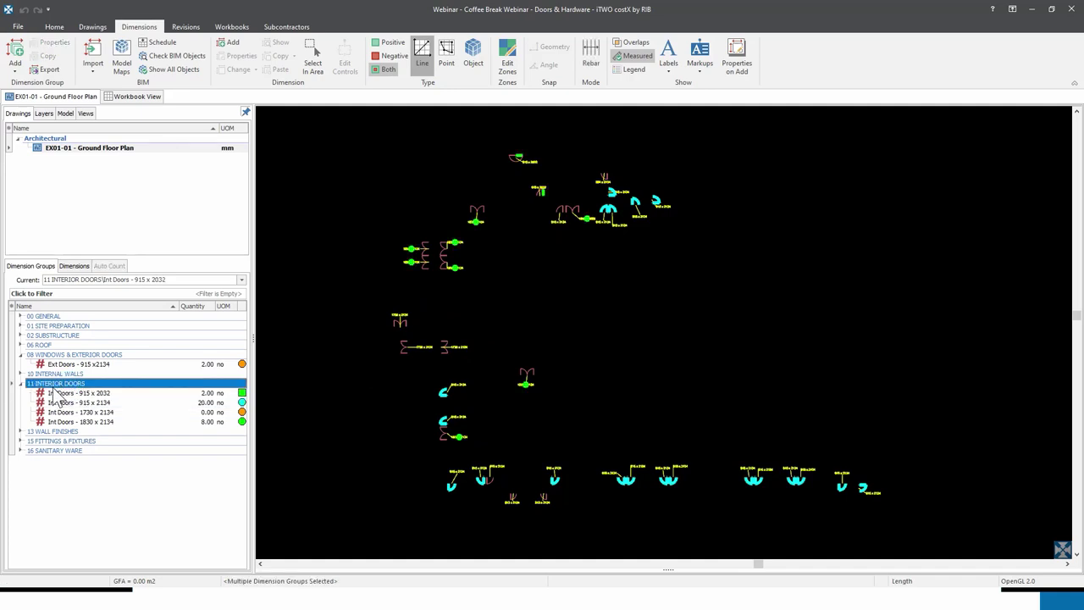
pyautogui.click(750, 491)
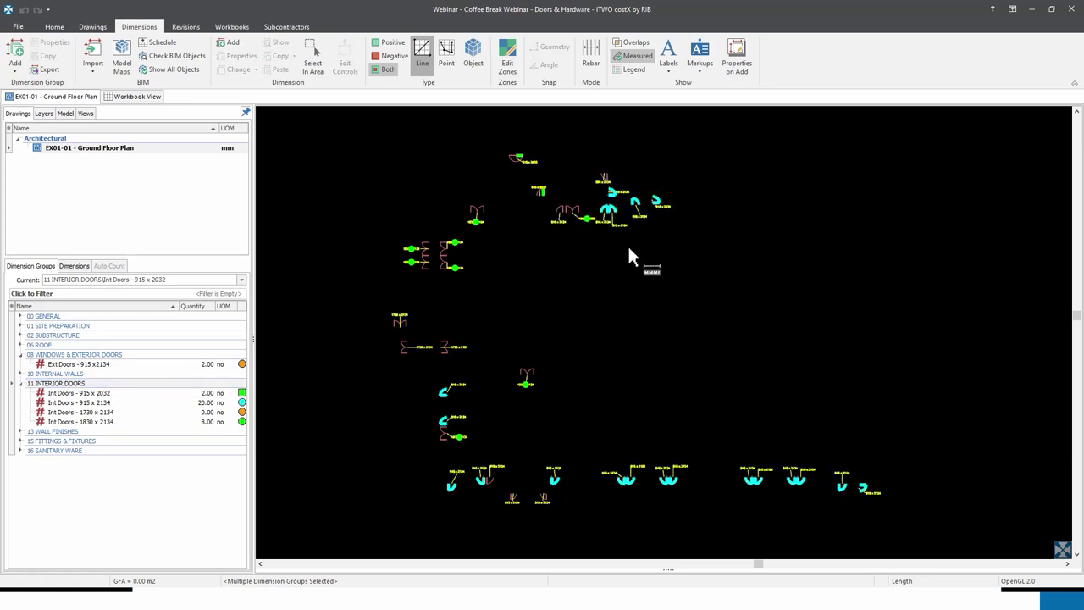
pyautogui.scroll(4, 631, 257)
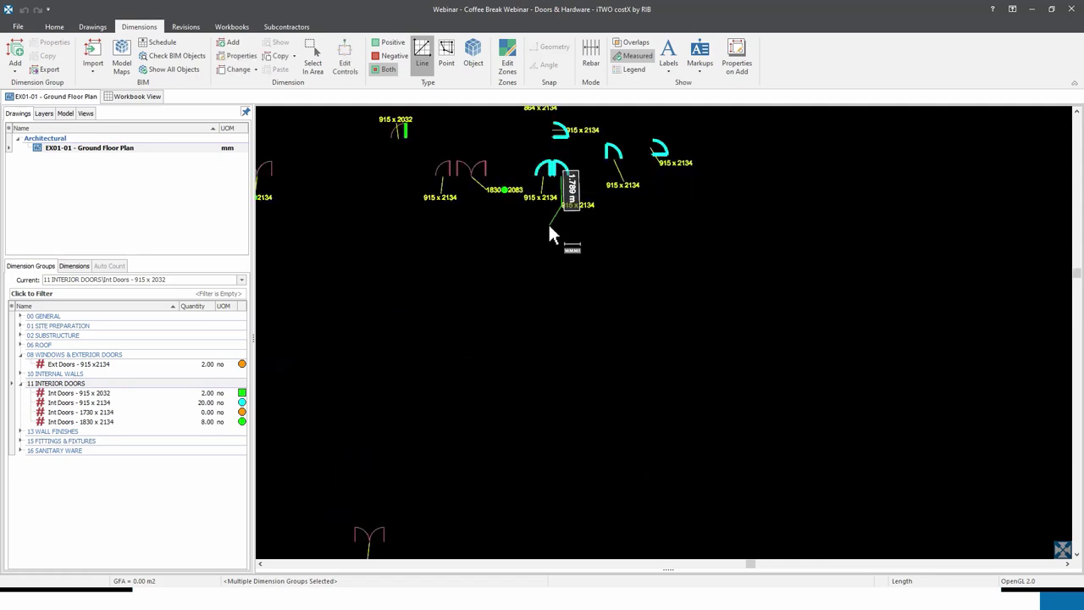
pyautogui.scroll(-2, 559, 326)
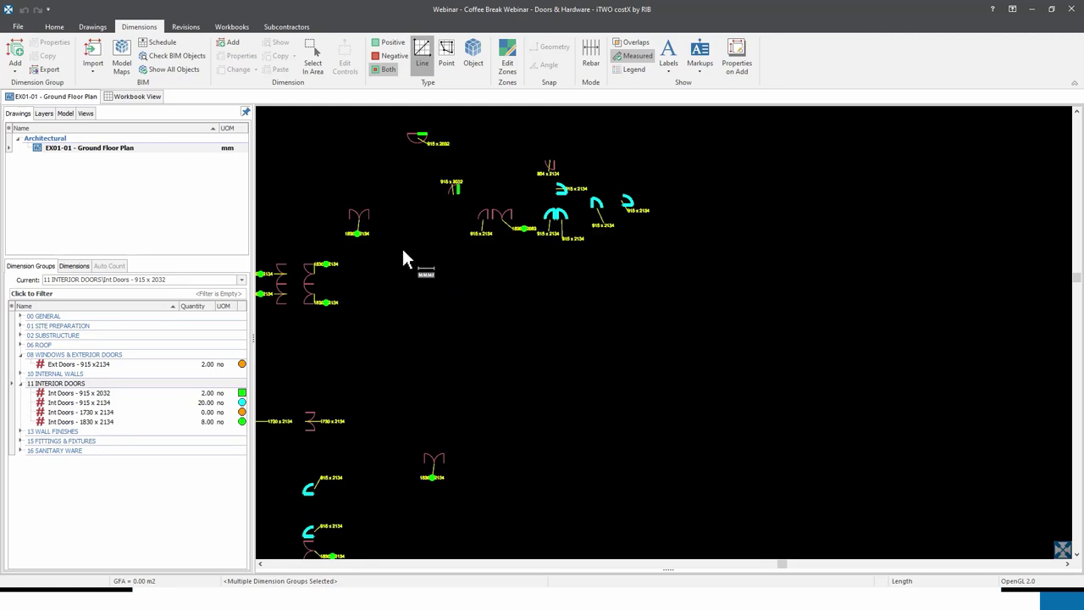
pyautogui.click(438, 176)
pyautogui.scroll(-1, 526, 340)
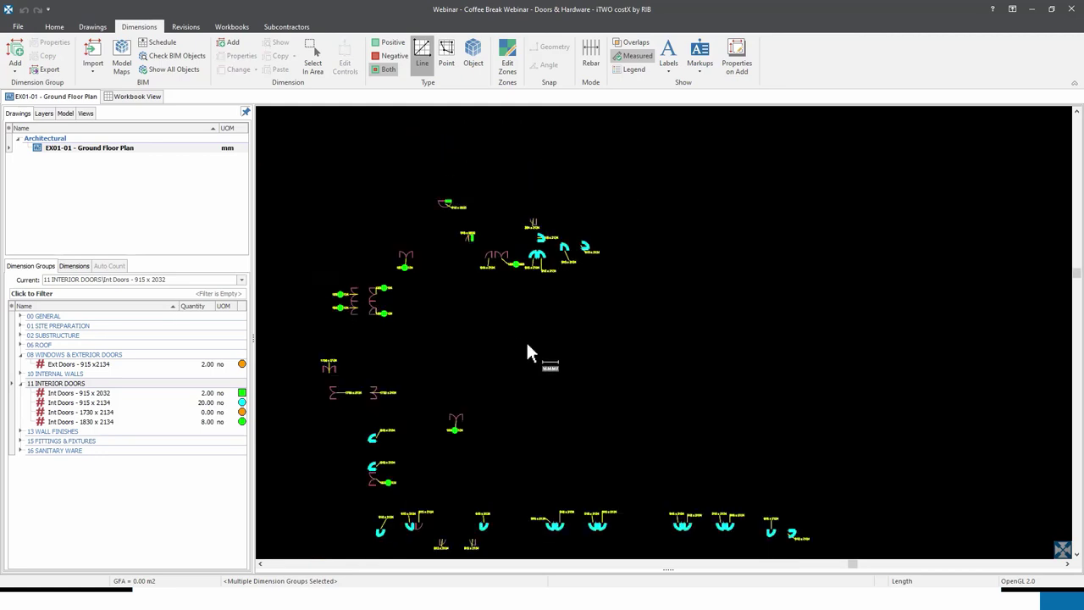
pyautogui.scroll(-1, 606, 317)
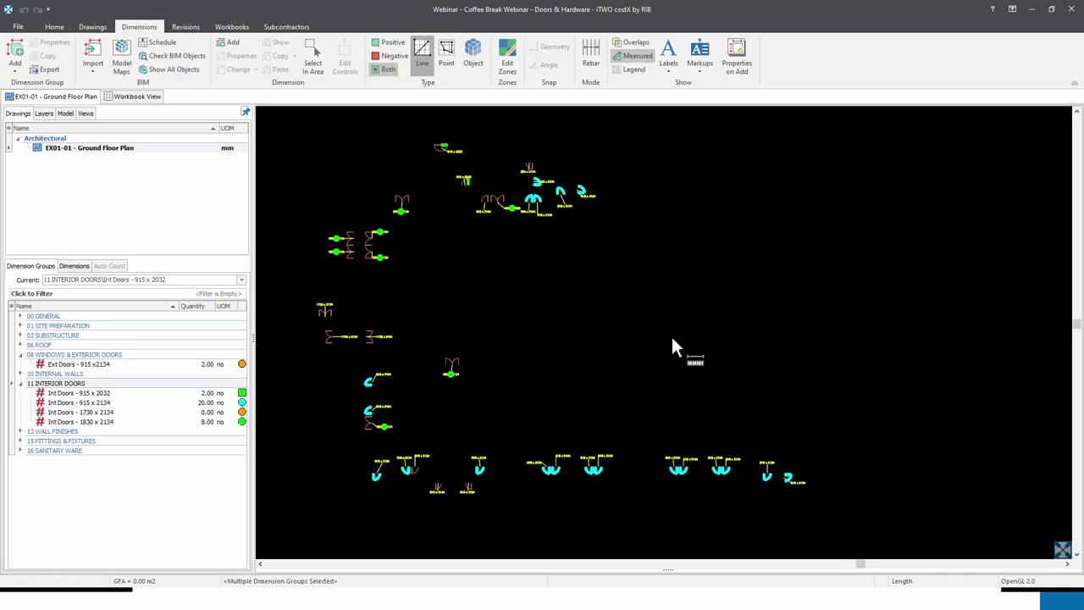
pyautogui.scroll(1, 672, 341)
pyautogui.scroll(-1, 813, 438)
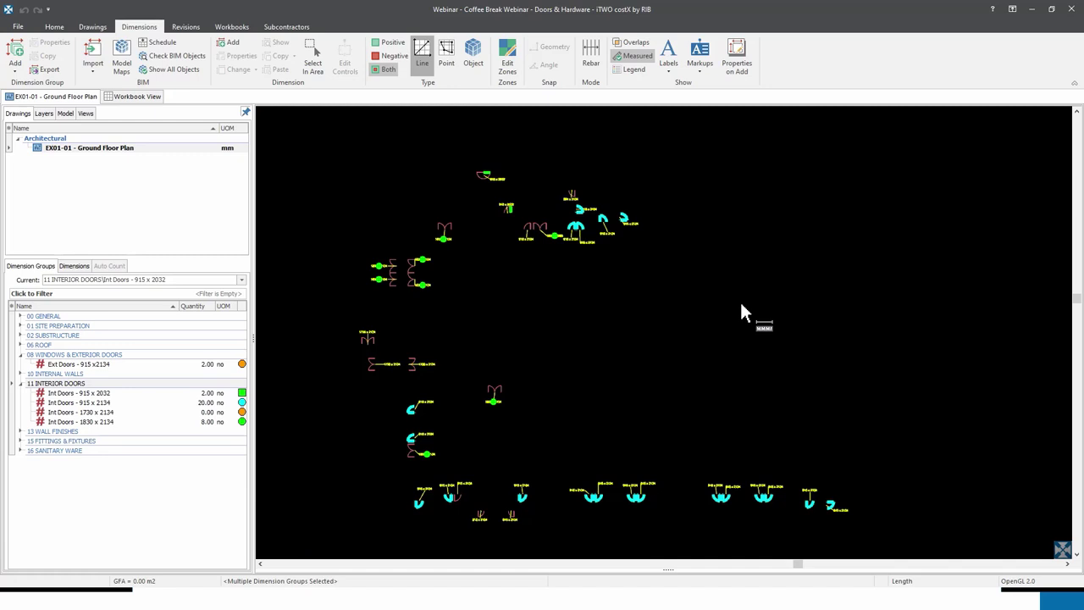
# - Select a stray 915 x 2134 door count and delete it
pyautogui.click(636, 229)
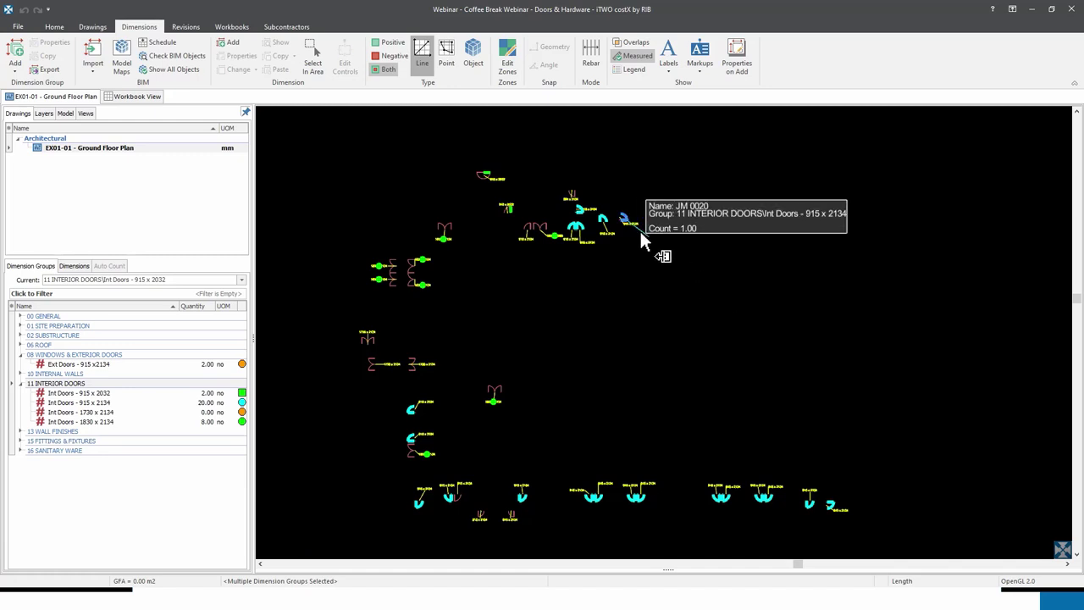
pyautogui.scroll(3, 631, 221)
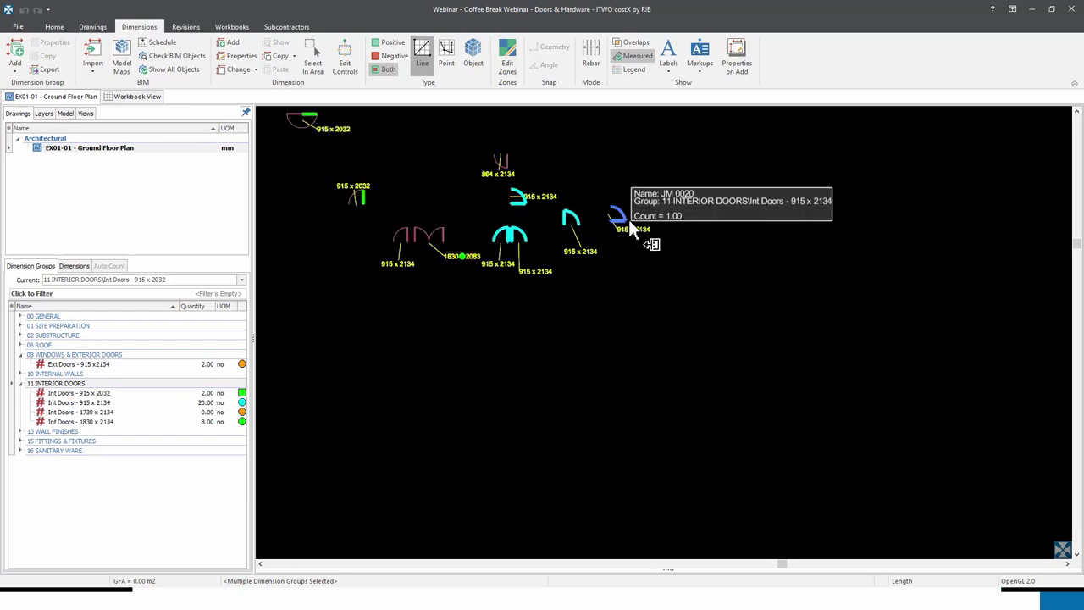
pyautogui.press('Delete')
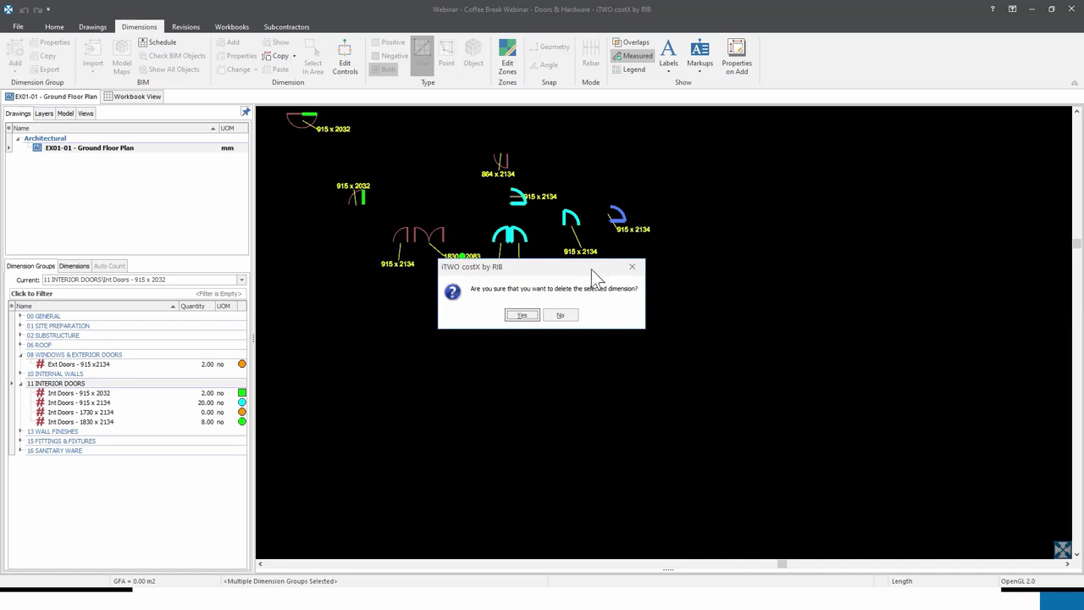
pyautogui.click(522, 315)
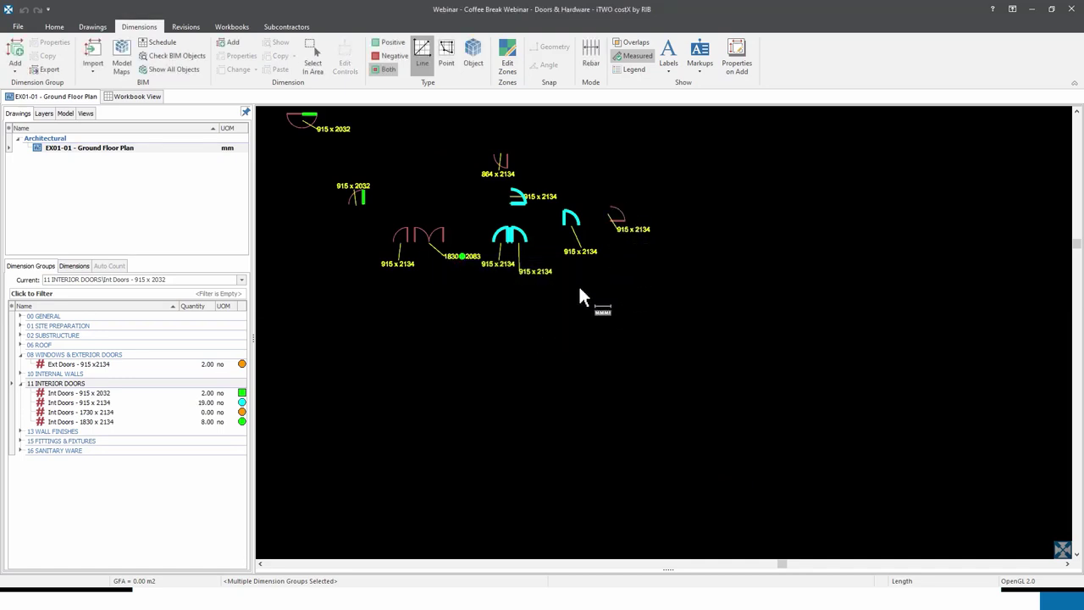
pyautogui.scroll(-4, 392, 343)
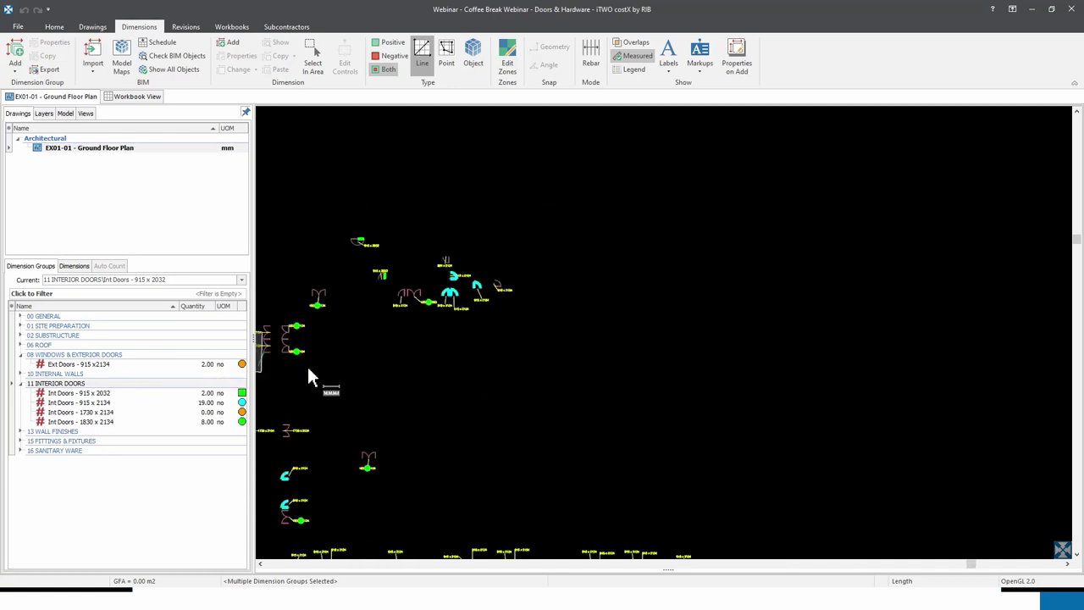
# - Delete a second stray door count on the lower doors, leaving the group at 18
pyautogui.moveTo(649, 382); pyautogui.dragTo(669, 268)
pyautogui.scroll(2, 674, 268)
pyautogui.scroll(4, 733, 419)
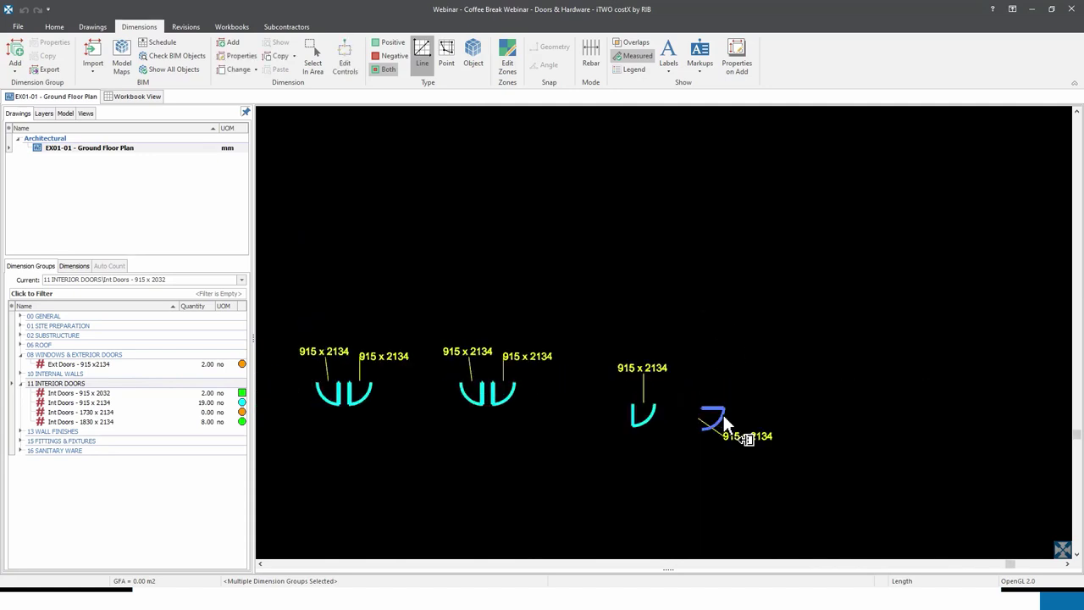
pyautogui.press('Delete')
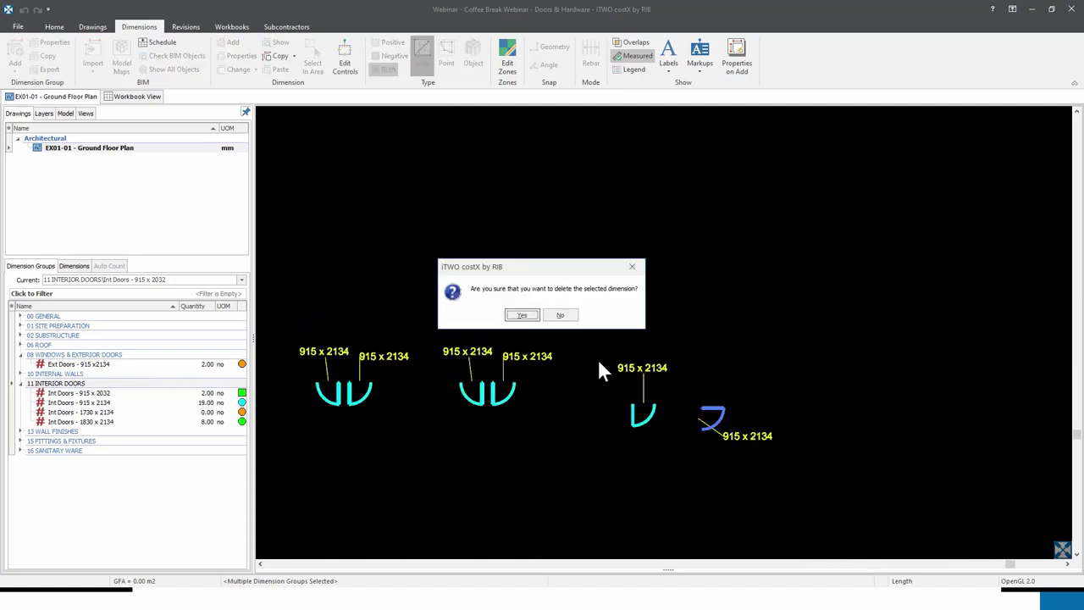
pyautogui.click(522, 314)
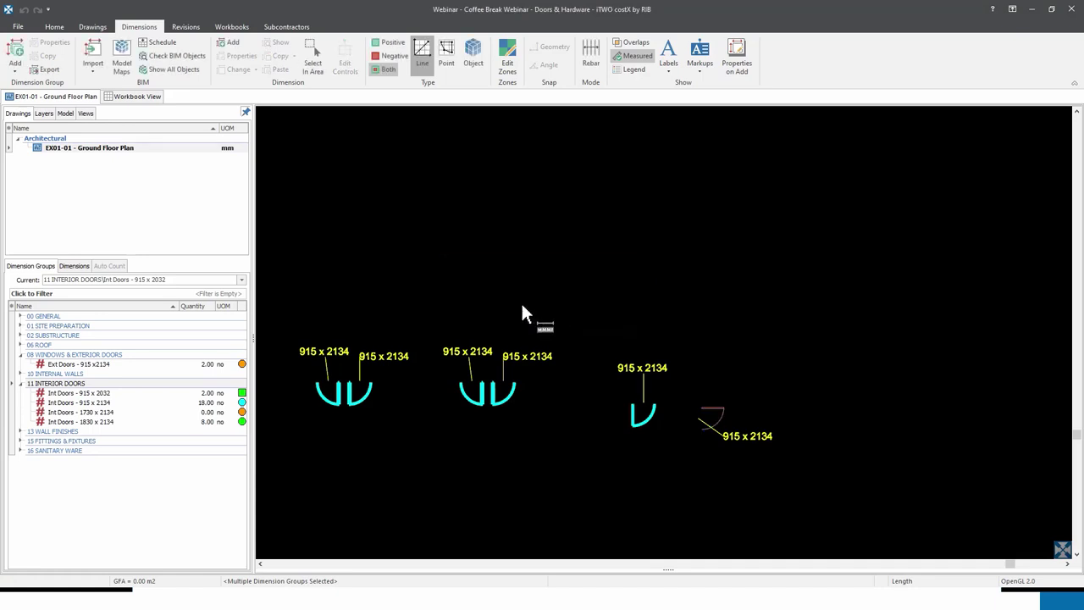
pyautogui.scroll(-4, 542, 296)
pyautogui.scroll(-3, 672, 499)
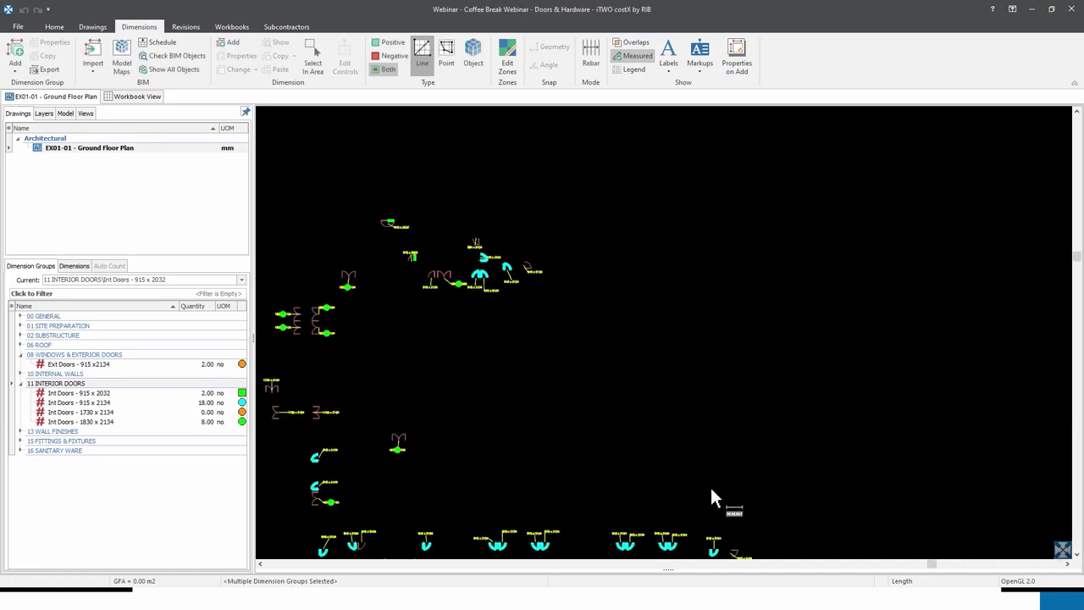
pyautogui.scroll(-1, 686, 466)
pyautogui.scroll(1, 652, 381)
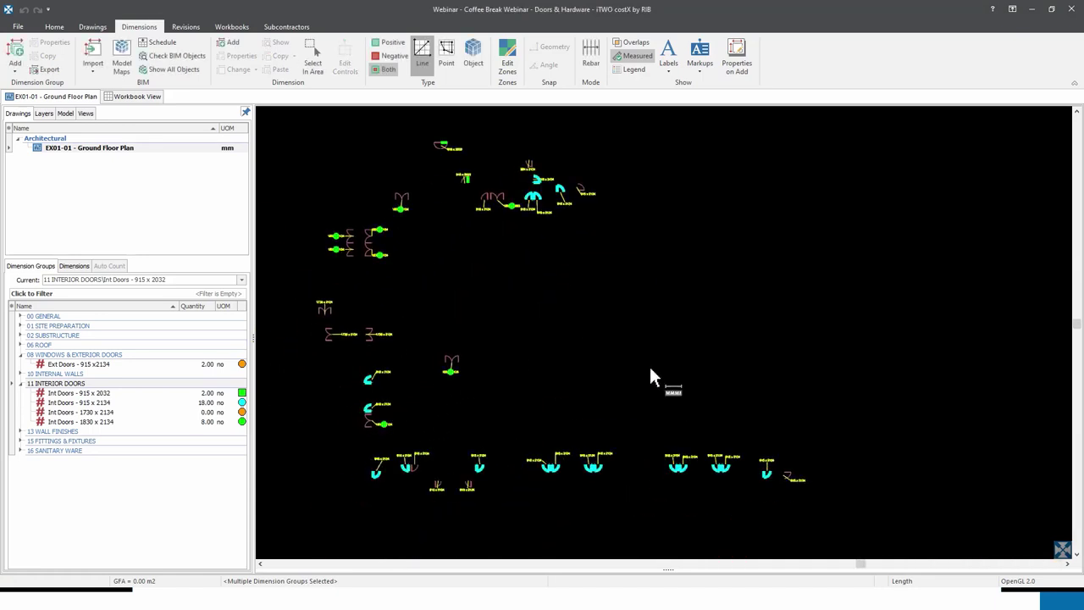
# - Set Ext Doors - 915x2134 as the current dimension group
pyautogui.click(98, 364)
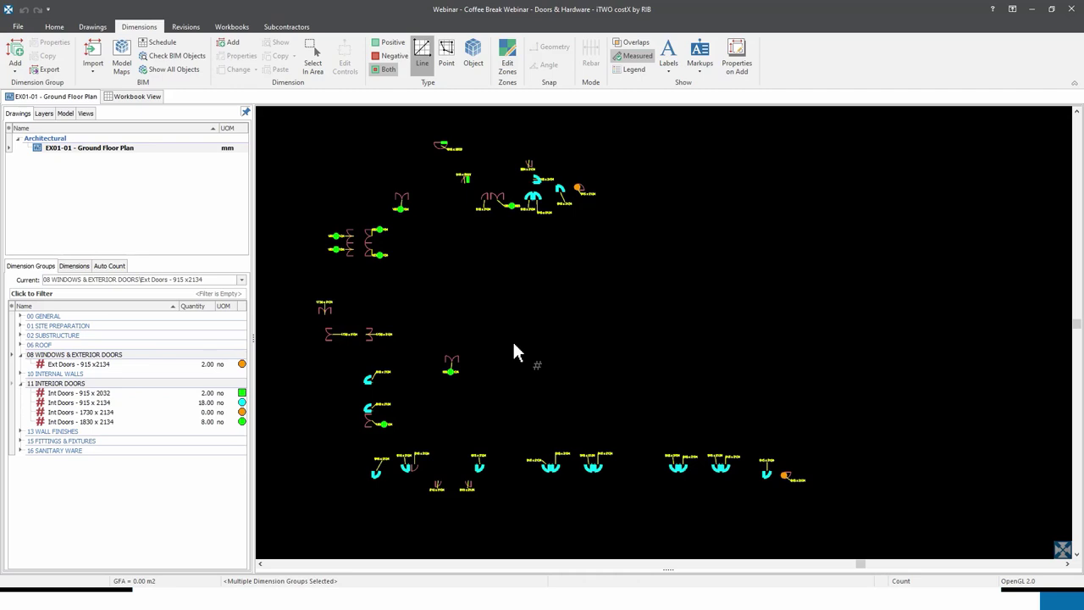
pyautogui.scroll(4, 313, 332)
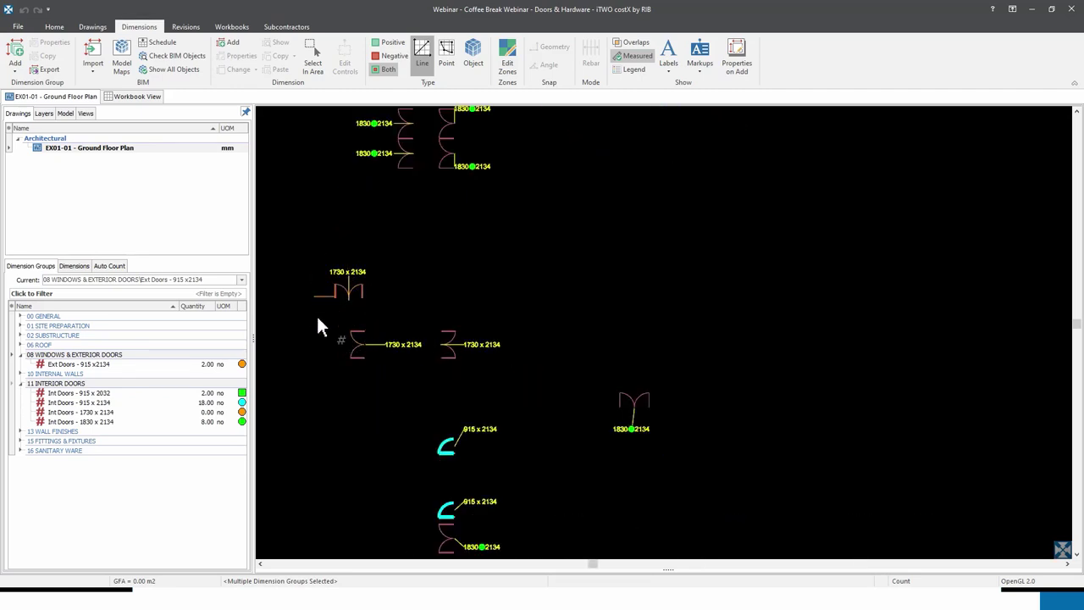
pyautogui.moveTo(448, 379); pyautogui.dragTo(515, 412)
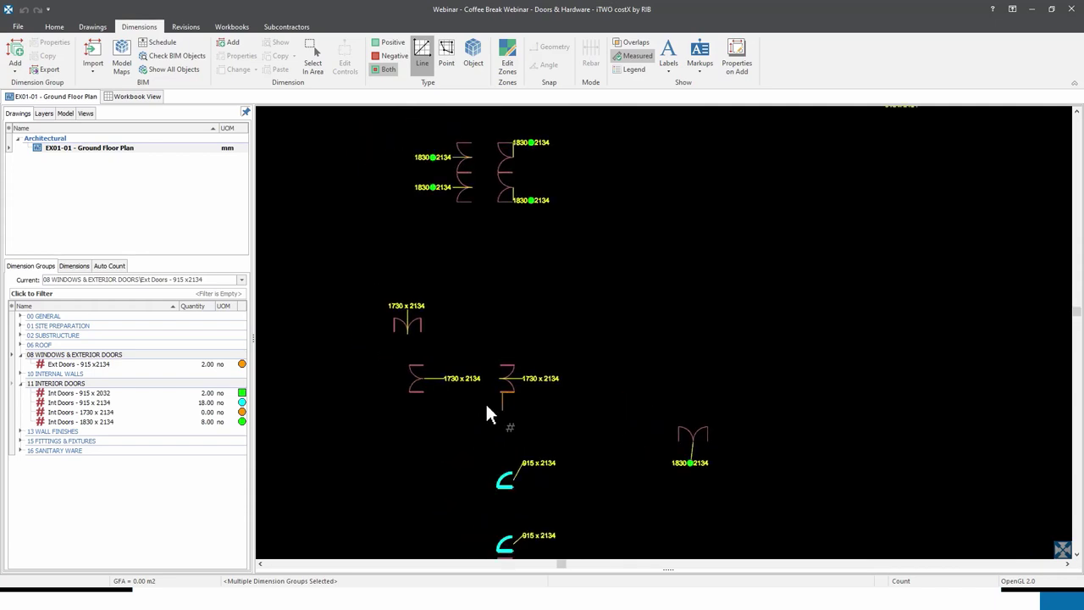
pyautogui.scroll(1, 383, 380)
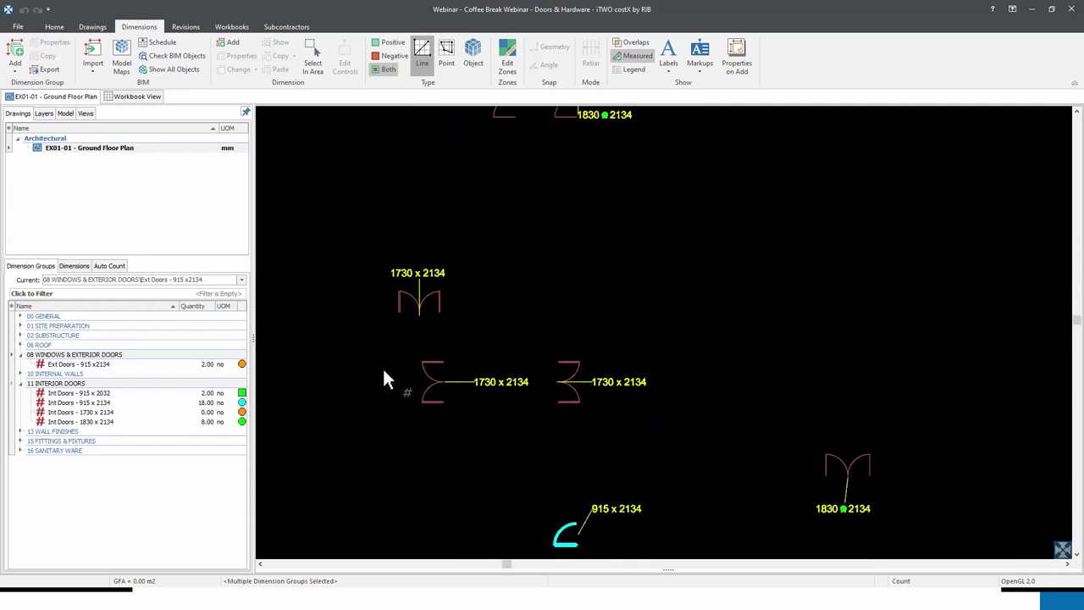
pyautogui.scroll(1, 384, 379)
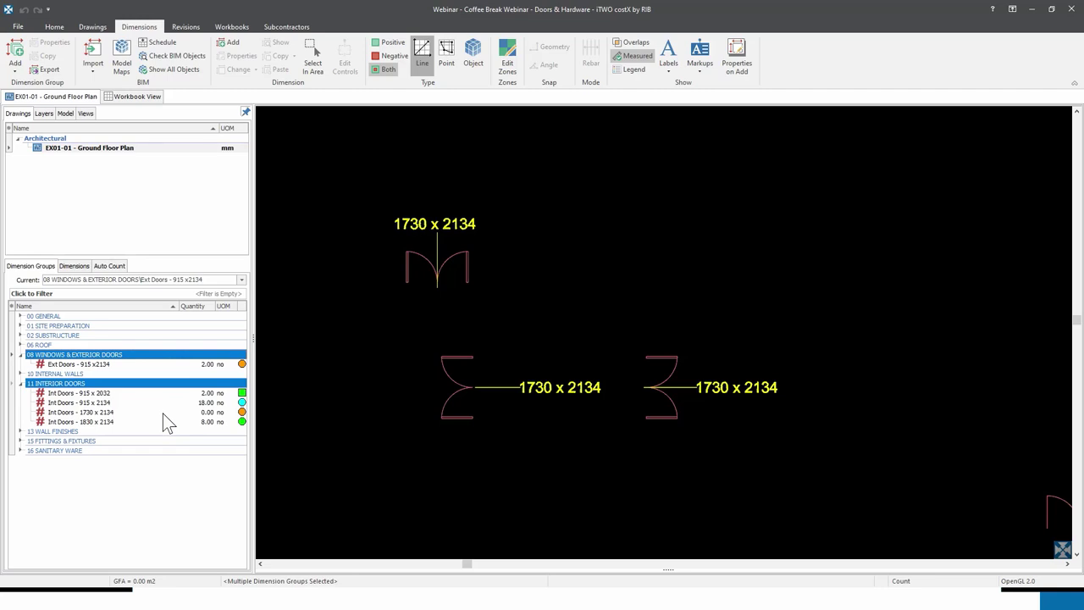
# - Make Int Doors - 1730 x 2134 current and turn on Properties on Add
pyautogui.click(106, 413)
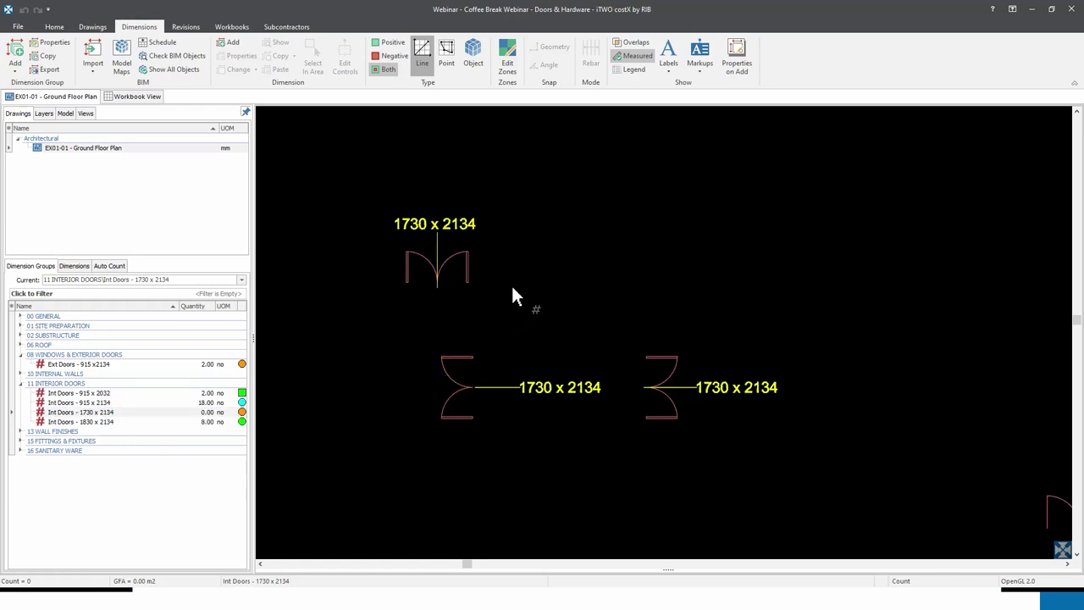
pyautogui.click(744, 60)
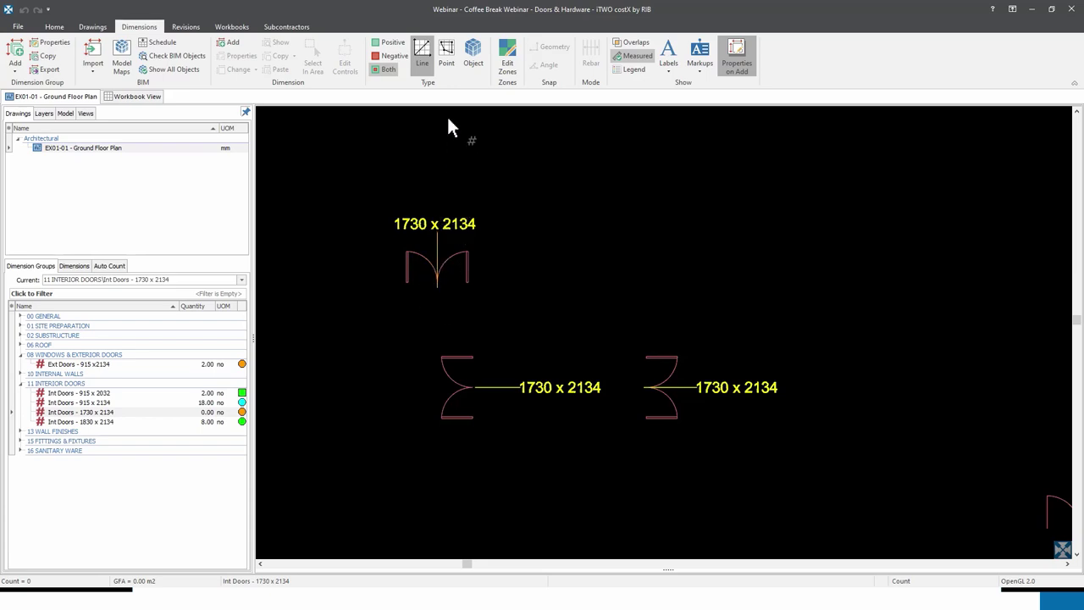
# - Count the upper 1730 x 2134 door as a Point with Geometry snap enabled
pyautogui.click(448, 60)
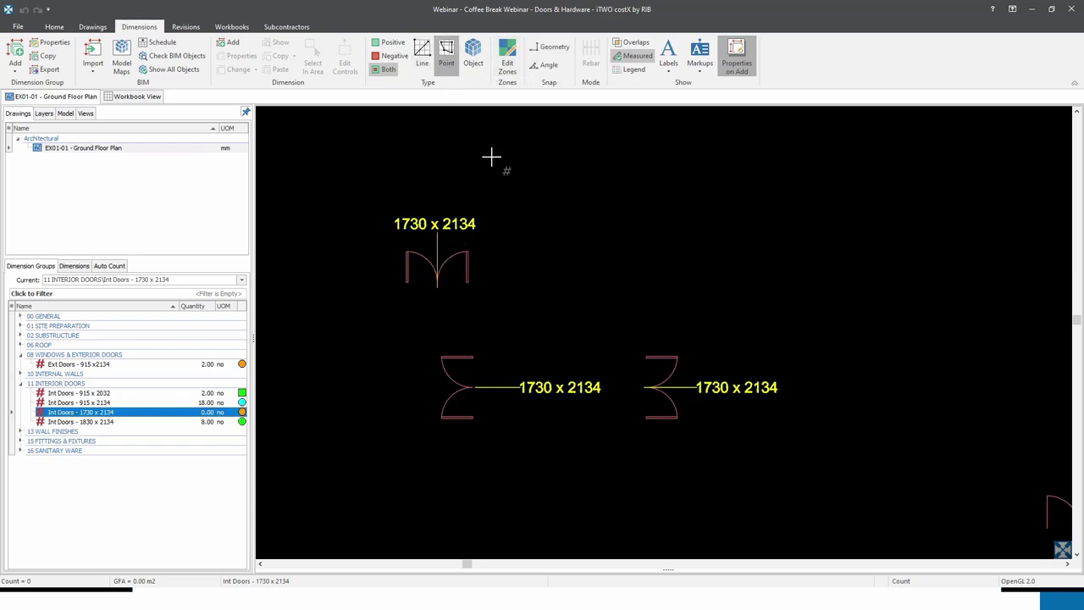
pyautogui.click(552, 47)
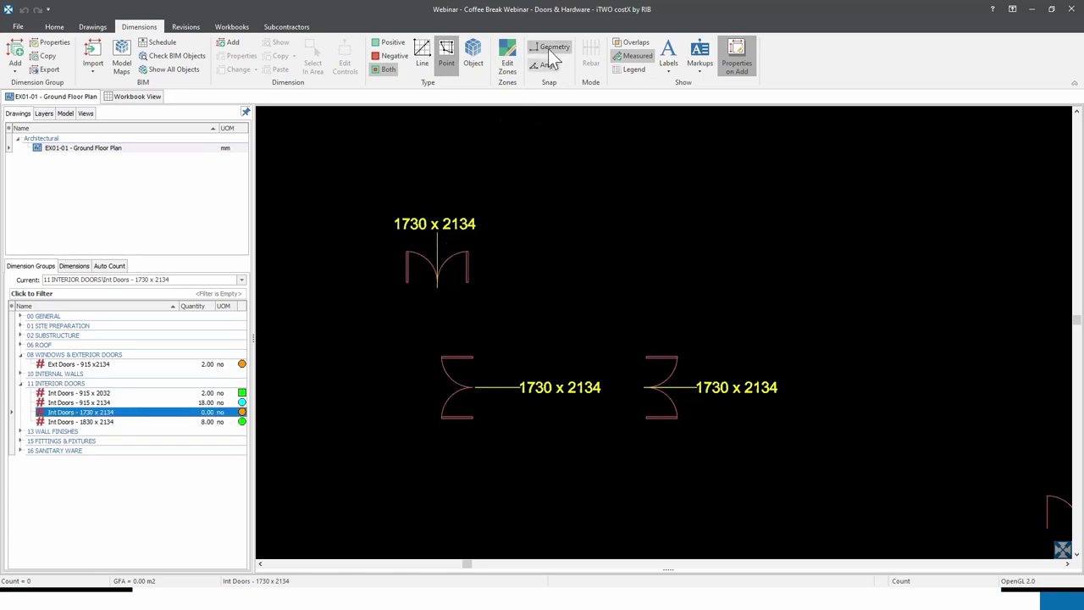
pyautogui.click(408, 286)
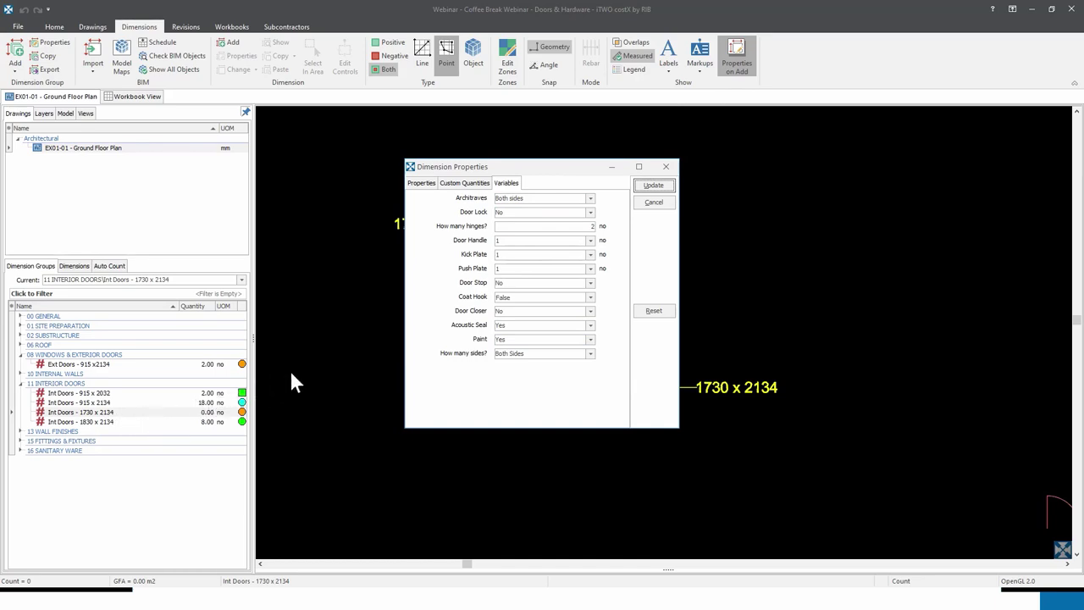
# - Keep architraves on both sides, add a door lock, and change the hinges to 6
pyautogui.click(464, 182)
pyautogui.moveTo(563, 166); pyautogui.dragTo(679, 157)
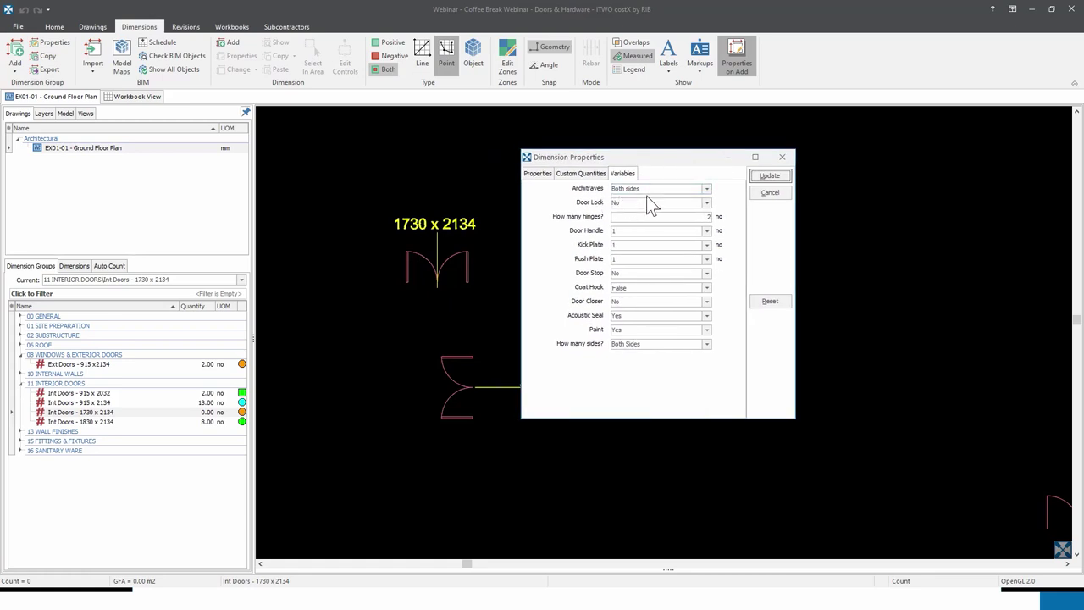
pyautogui.click(708, 191)
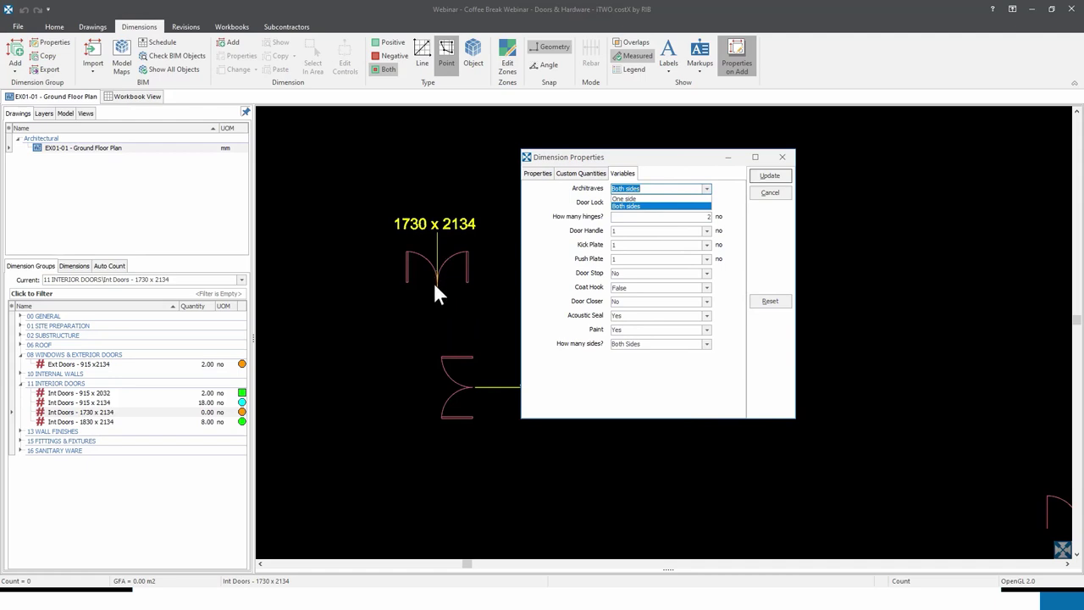
pyautogui.click(639, 206)
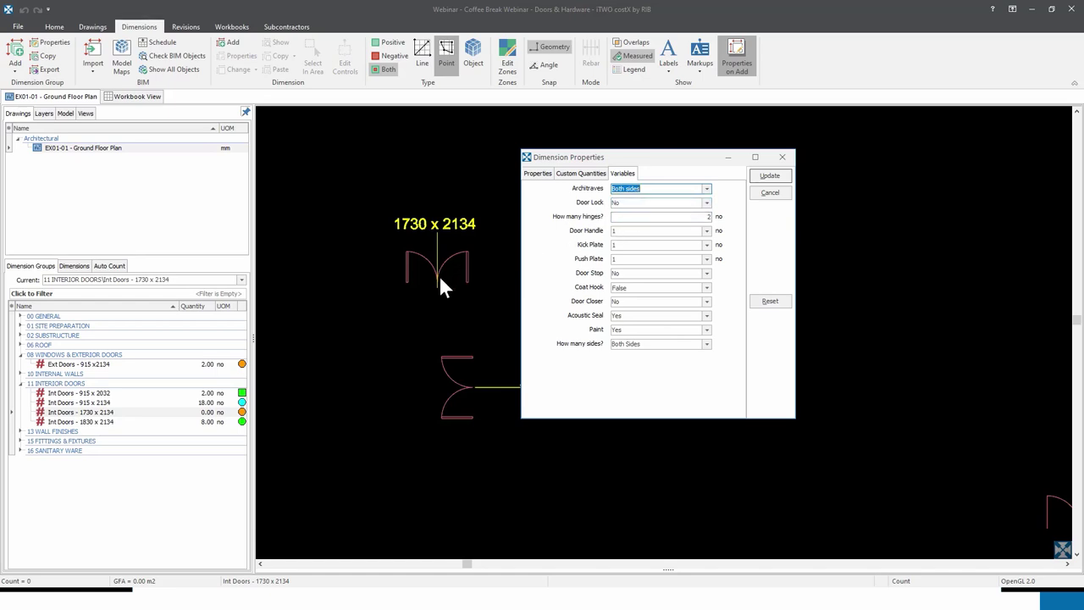
pyautogui.click(706, 202)
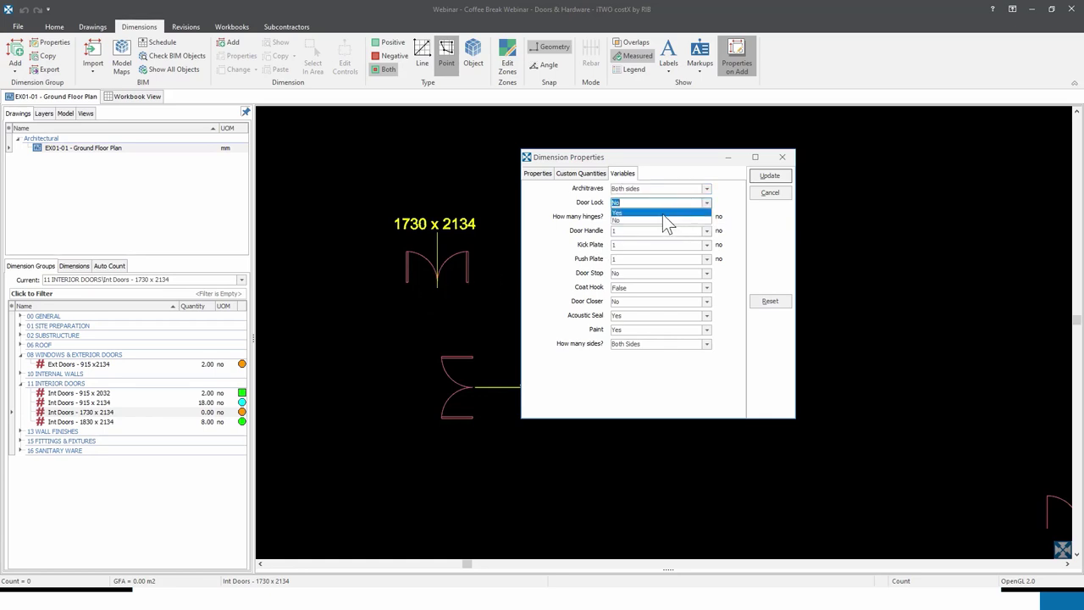
pyautogui.click(665, 214)
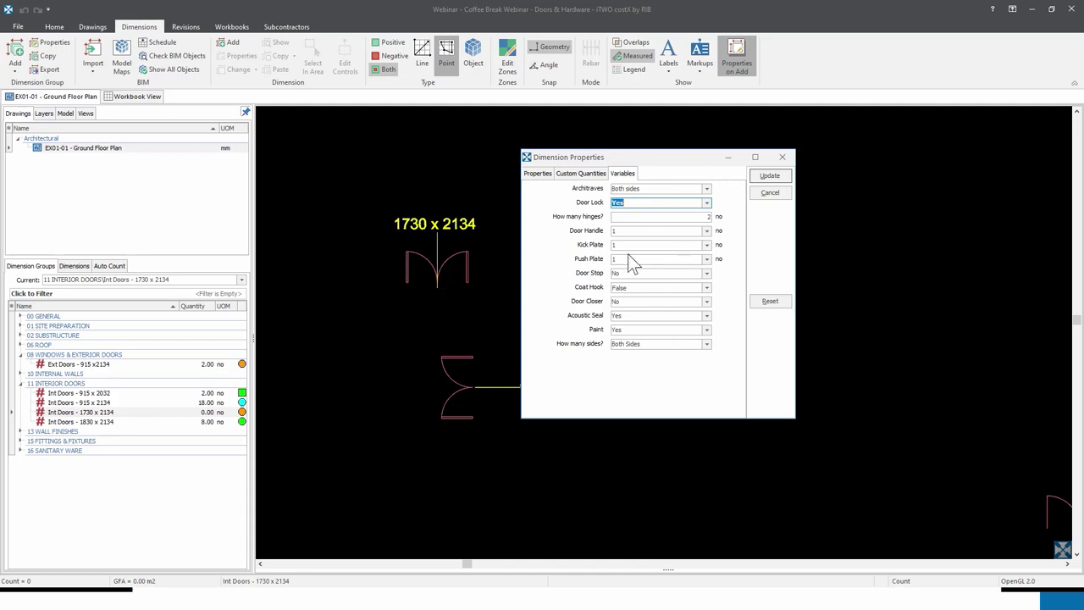
pyautogui.click(686, 216)
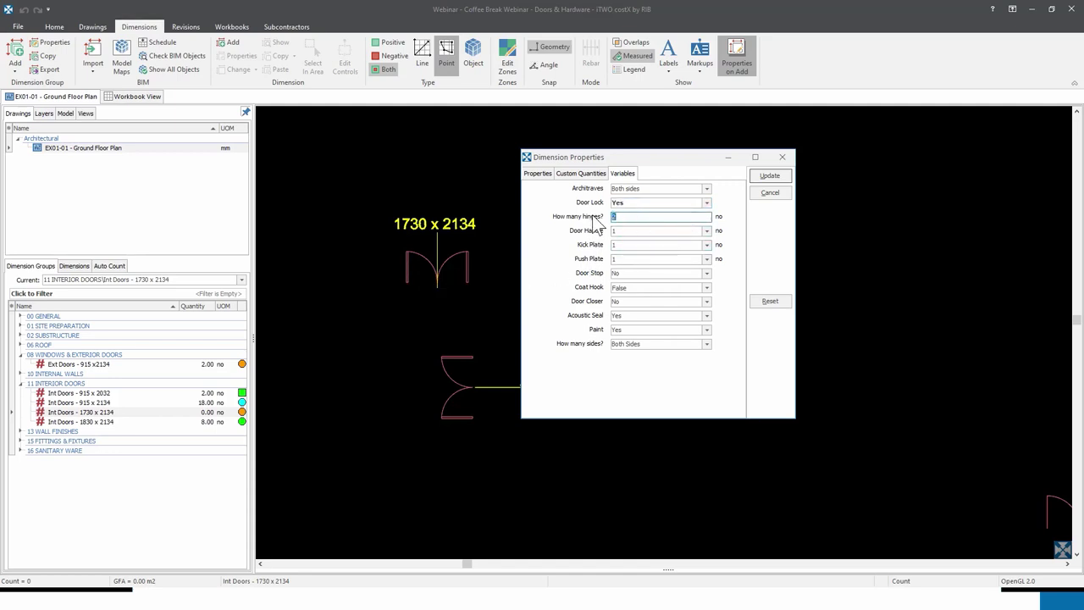
pyautogui.write('6')
# - Set door handles to 2, kick plates to 4 and push plates to 0
pyautogui.click(706, 231)
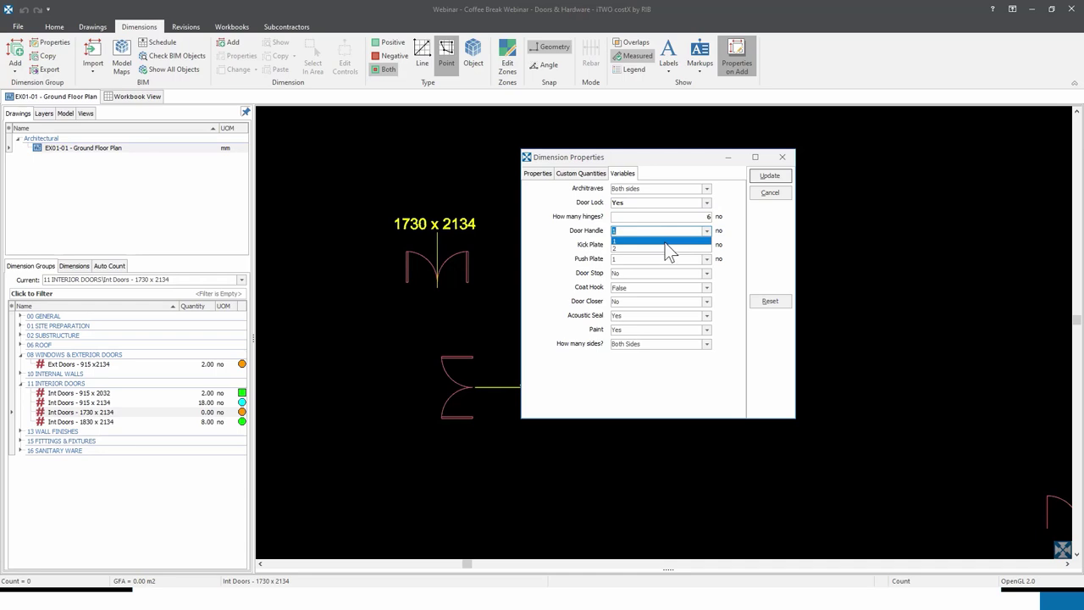
pyautogui.click(665, 242)
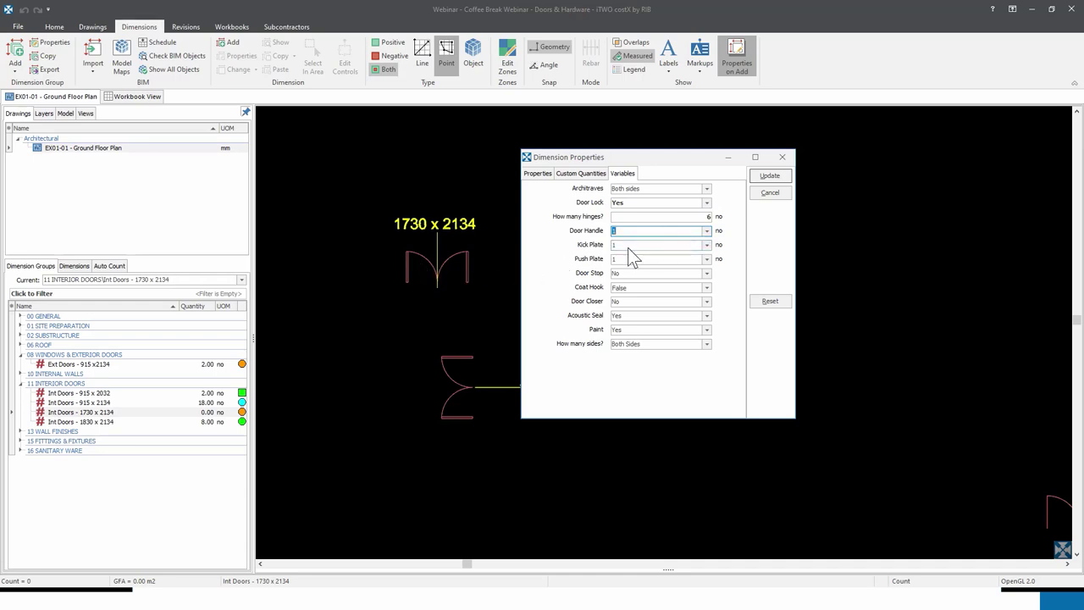
pyautogui.click(707, 231)
pyautogui.click(664, 252)
pyautogui.click(707, 245)
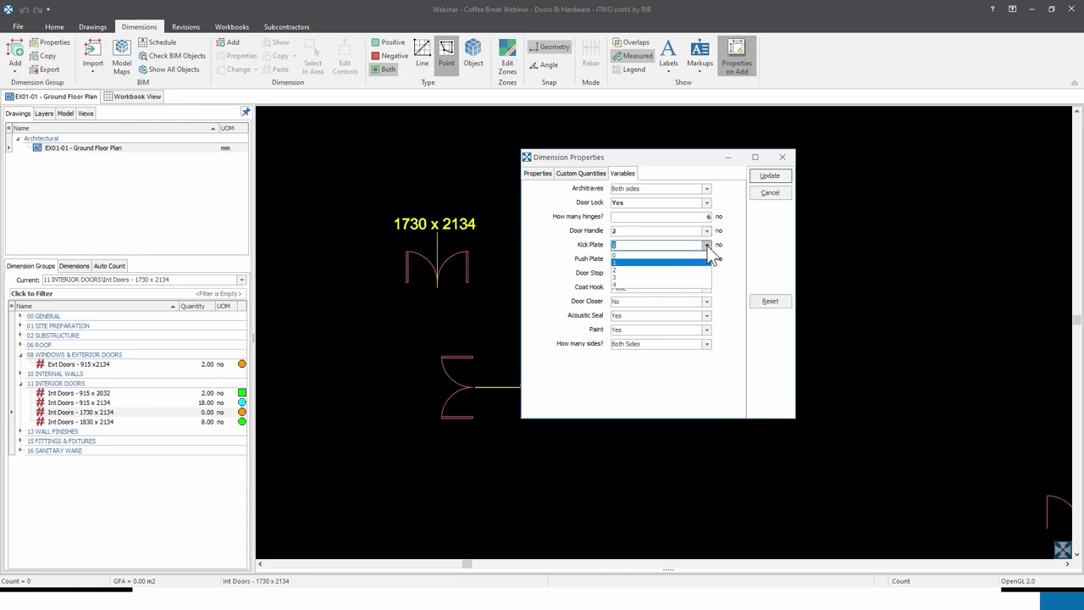
pyautogui.click(631, 285)
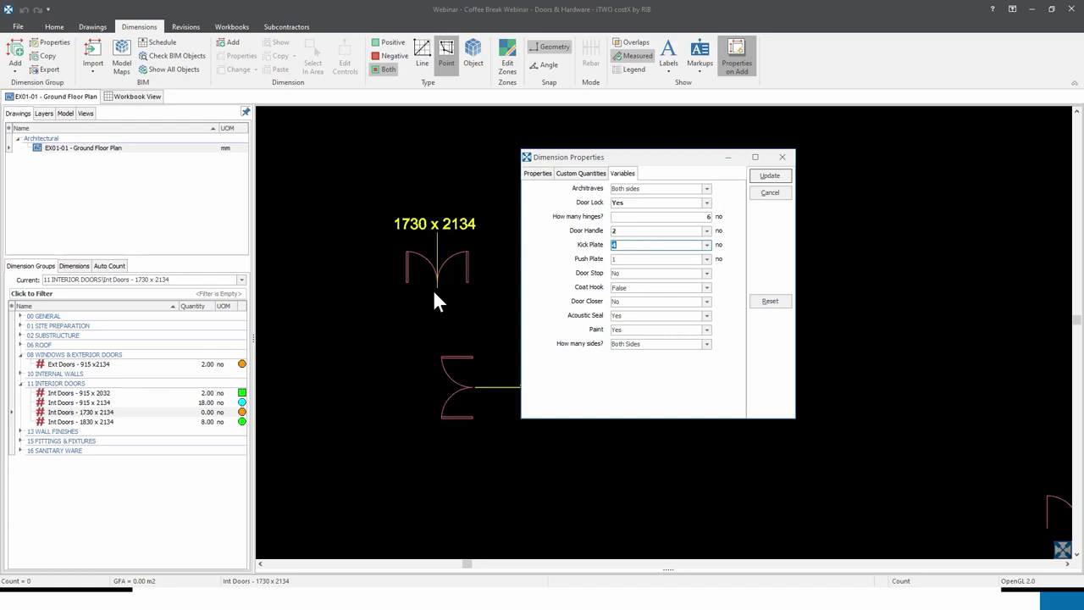
pyautogui.click(707, 260)
pyautogui.click(678, 268)
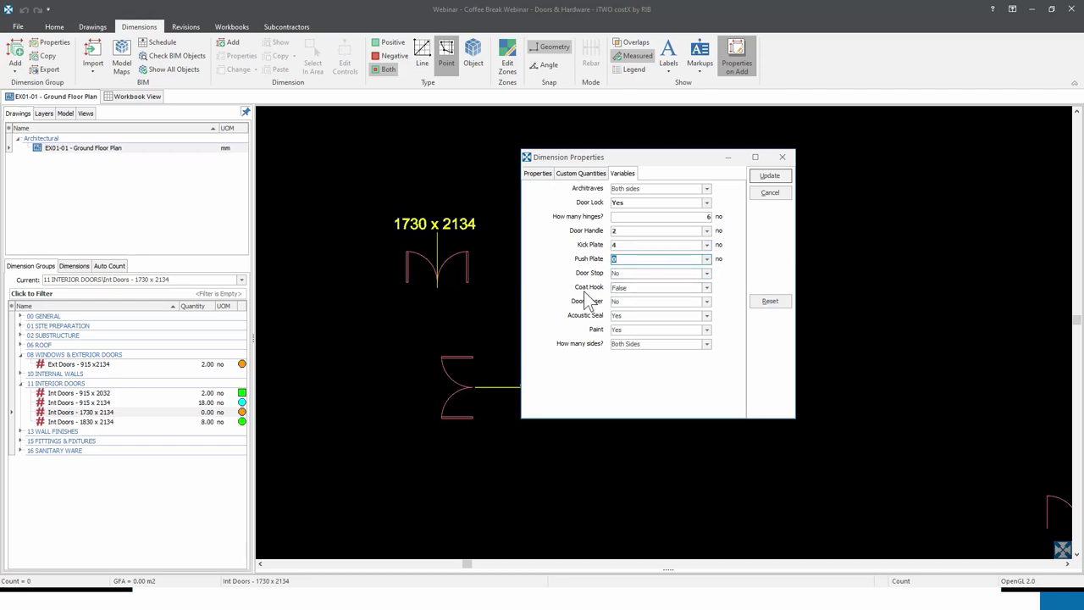
# - Add 2 door stops, leave coat hook False, and include a door closer
pyautogui.click(707, 274)
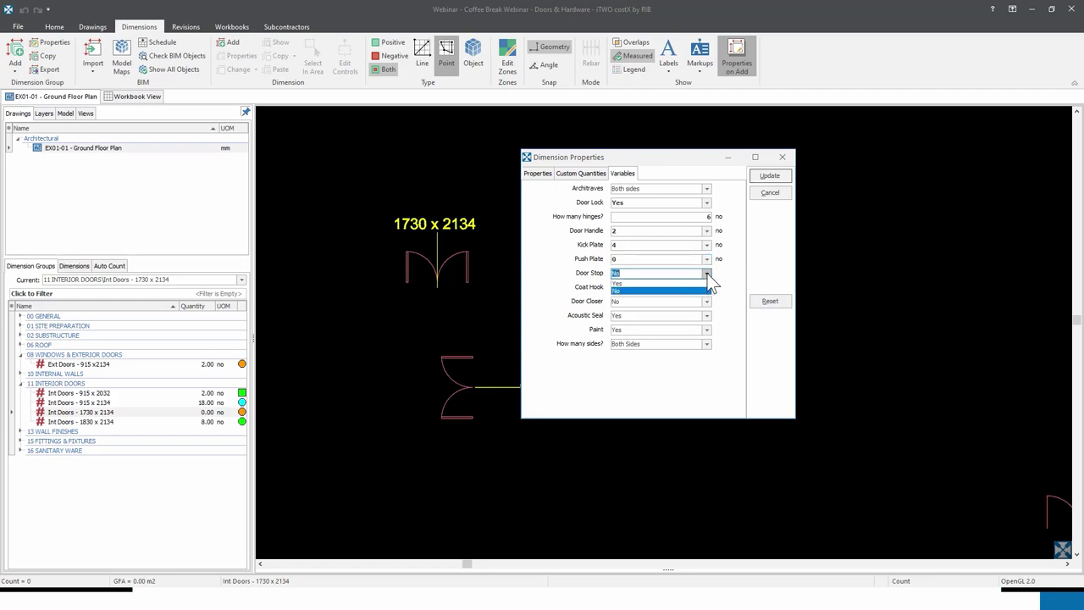
pyautogui.click(691, 291)
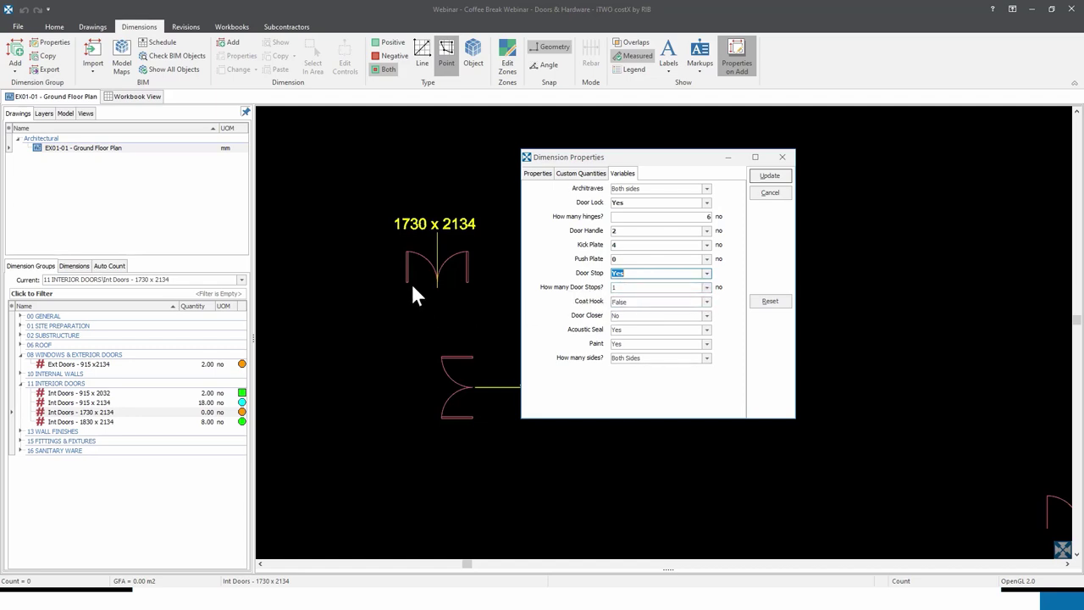
pyautogui.click(706, 287)
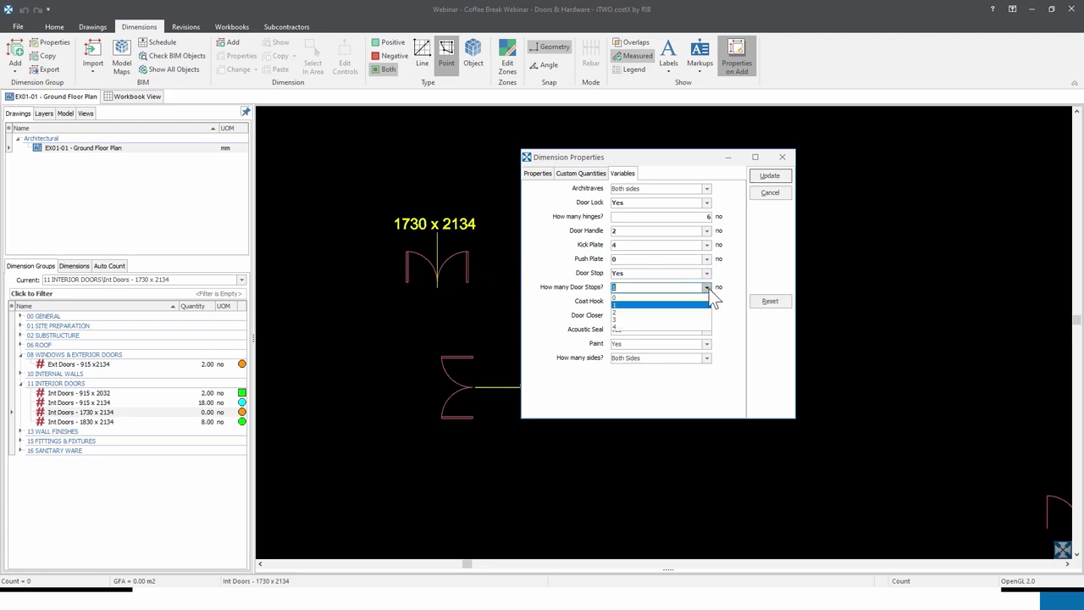
pyautogui.click(635, 312)
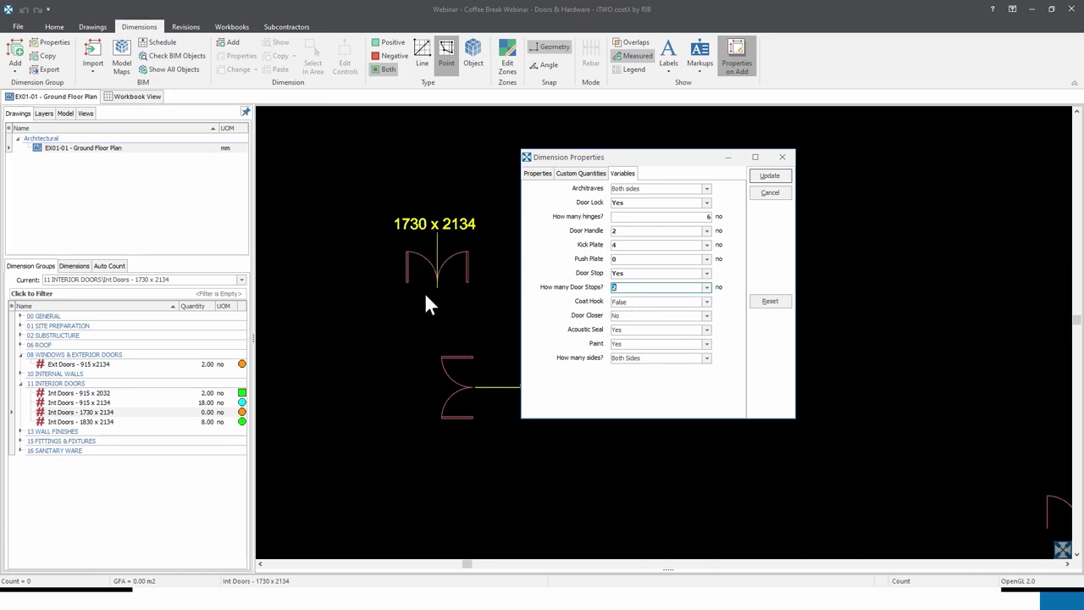
pyautogui.click(707, 301)
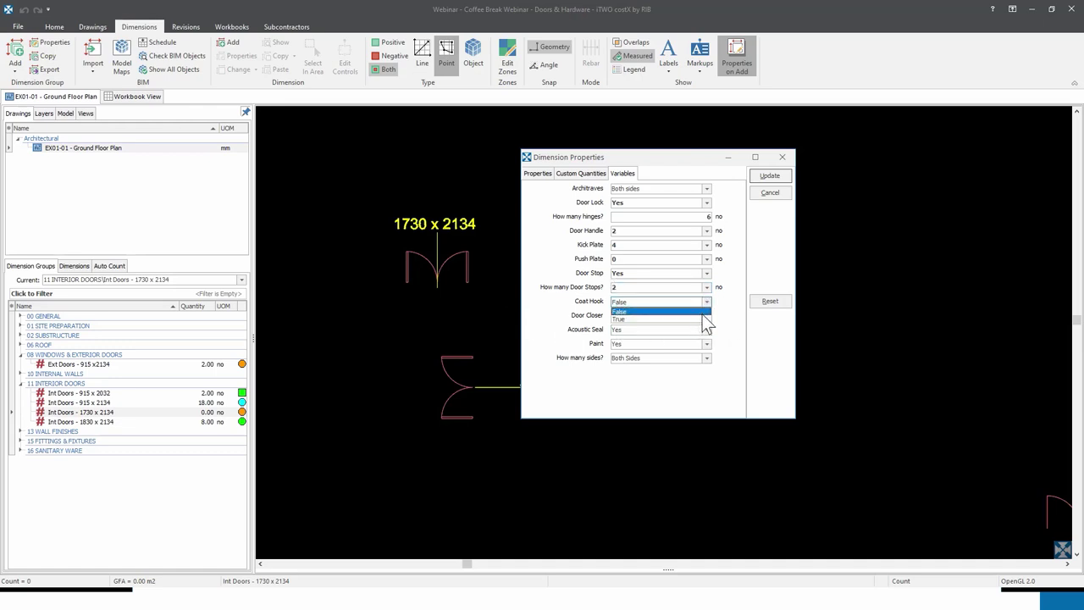
pyautogui.click(707, 302)
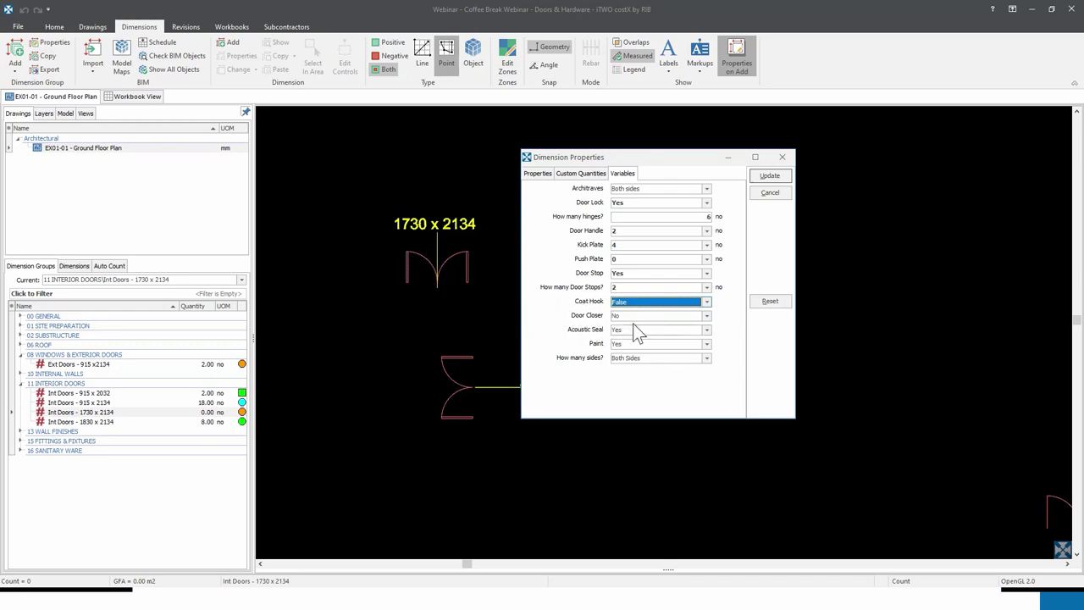
pyautogui.click(708, 317)
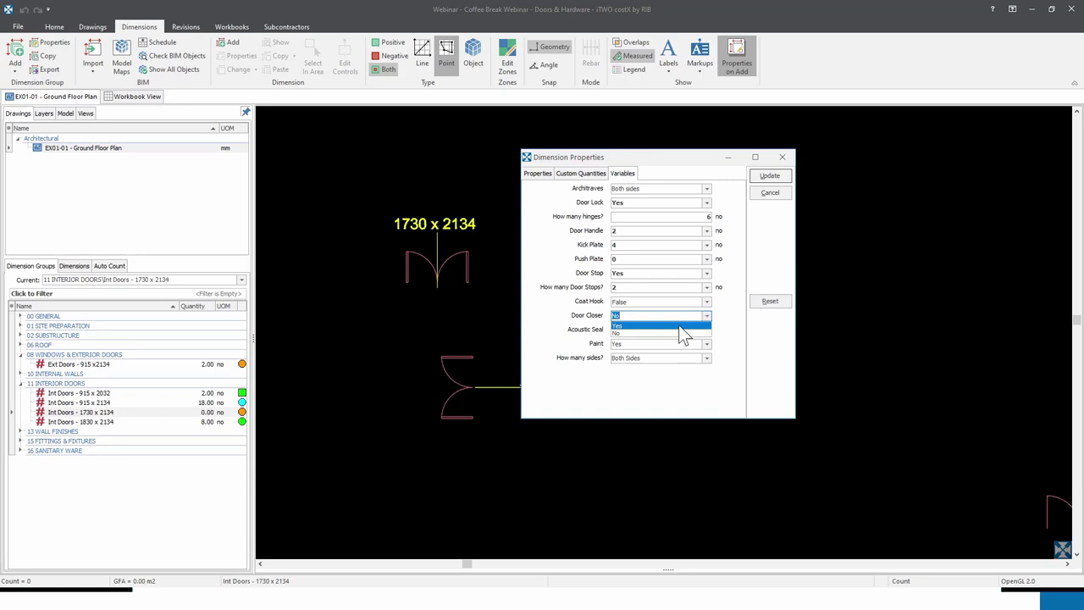
pyautogui.click(679, 326)
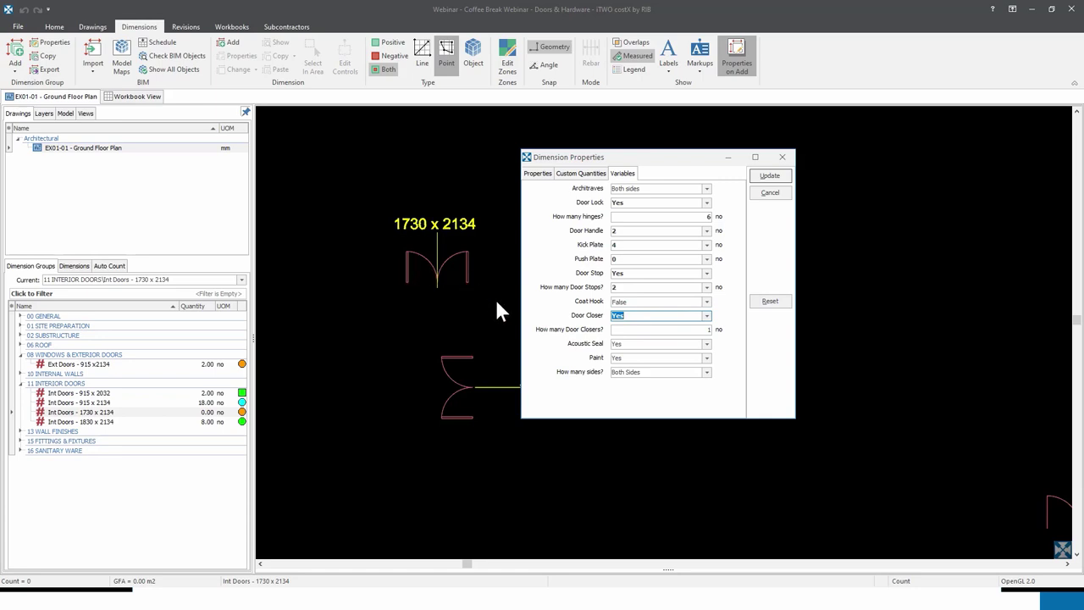
# - Enter 2 door closers, keeping Acoustic Seal and Paint at Yes and sides at Both Sides
pyautogui.click(673, 329)
pyautogui.write('2')
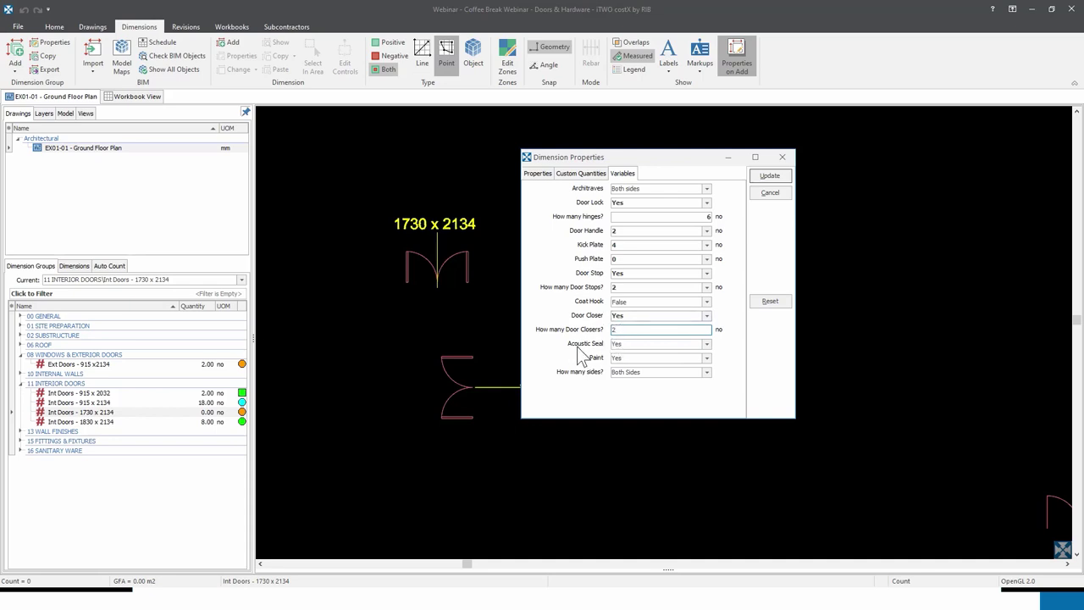
pyautogui.click(711, 343)
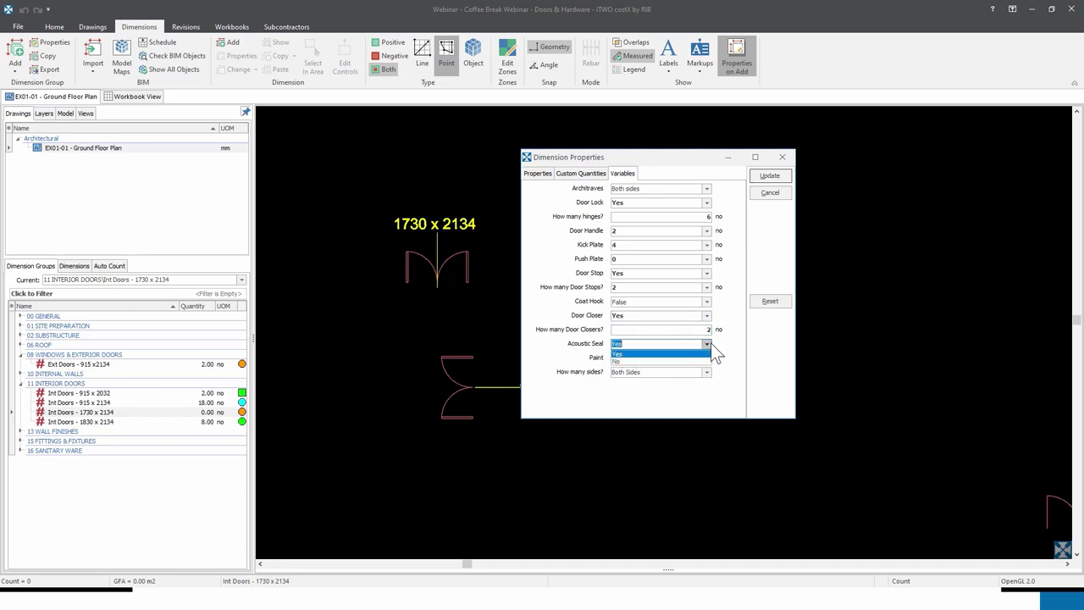
pyautogui.click(710, 343)
pyautogui.click(658, 354)
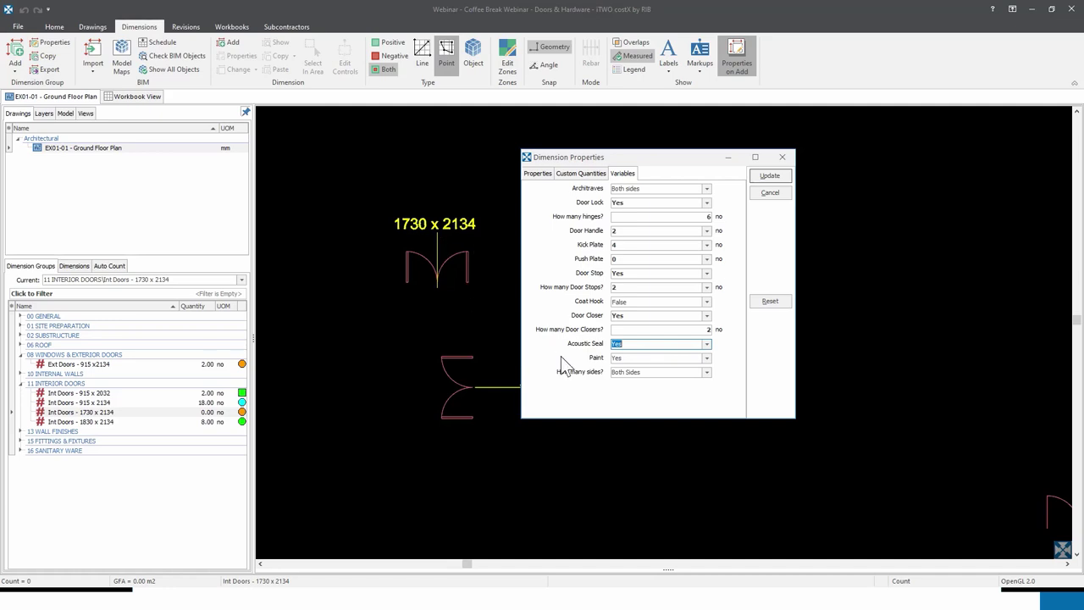
pyautogui.click(706, 358)
pyautogui.click(673, 367)
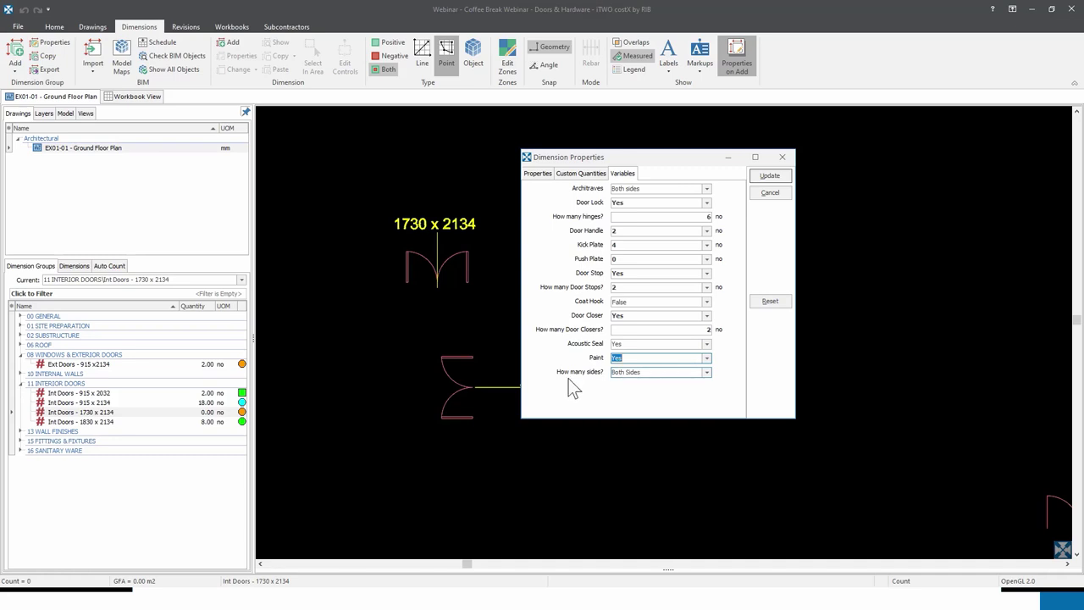
pyautogui.click(707, 373)
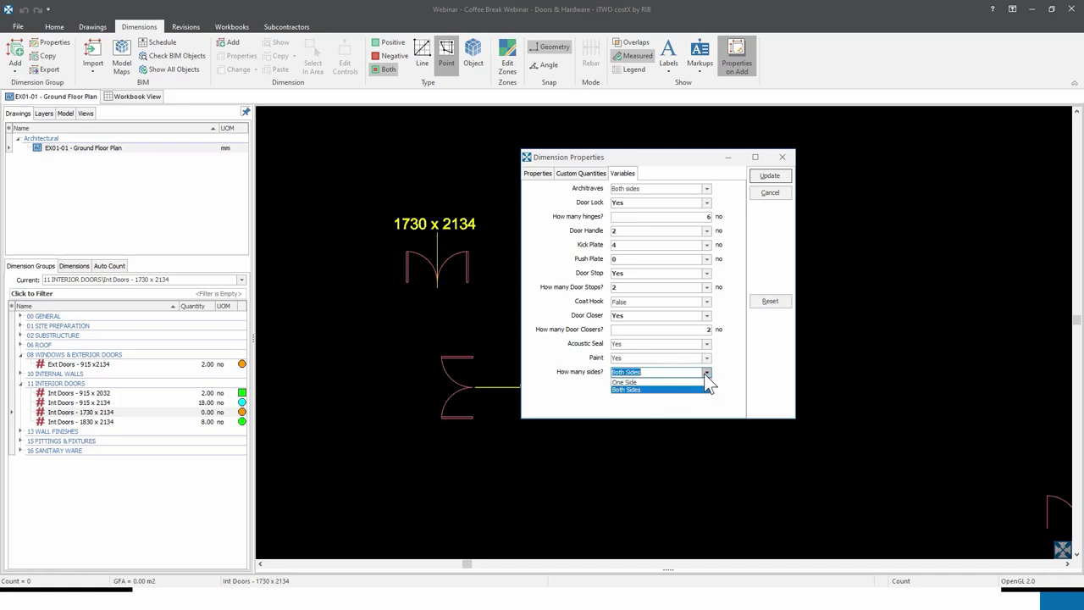
pyautogui.click(664, 390)
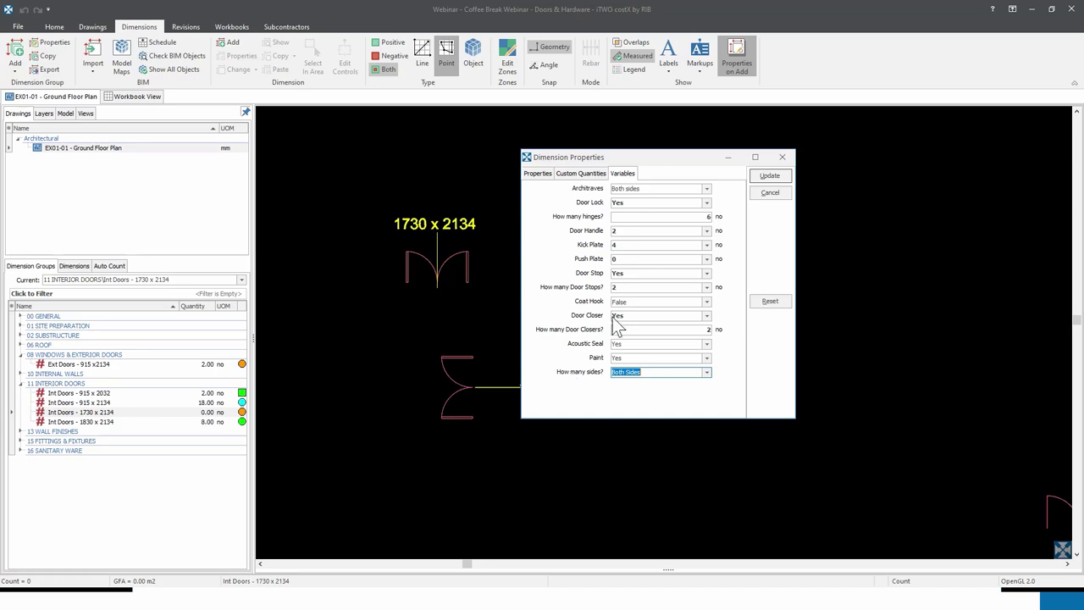
# - Apply the hardware variables and check the 1730 x 2134 door's quantity tooltip
pyautogui.click(770, 177)
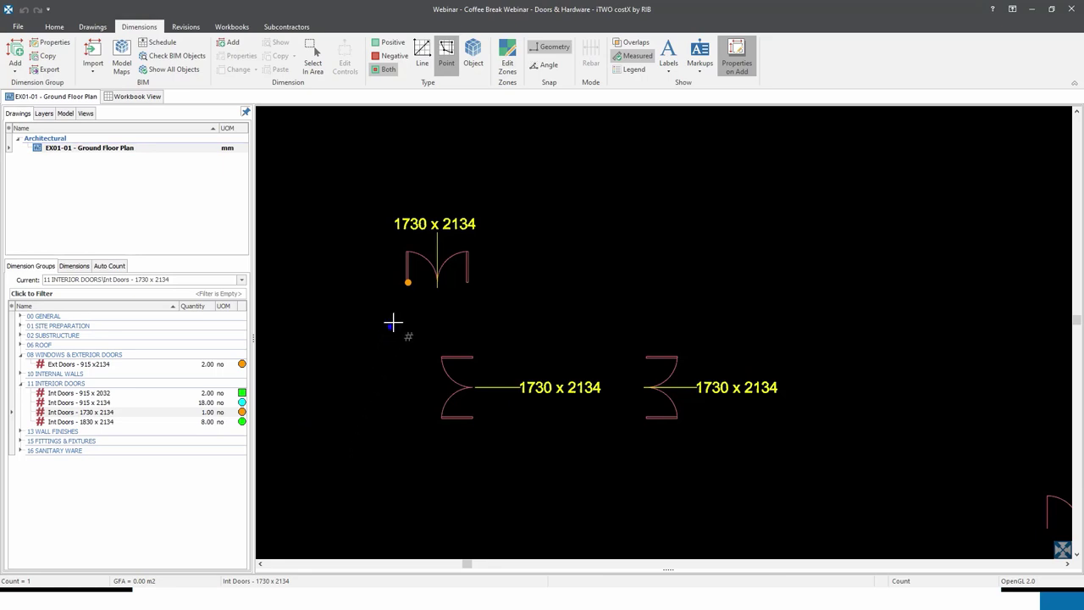
pyautogui.click(409, 284)
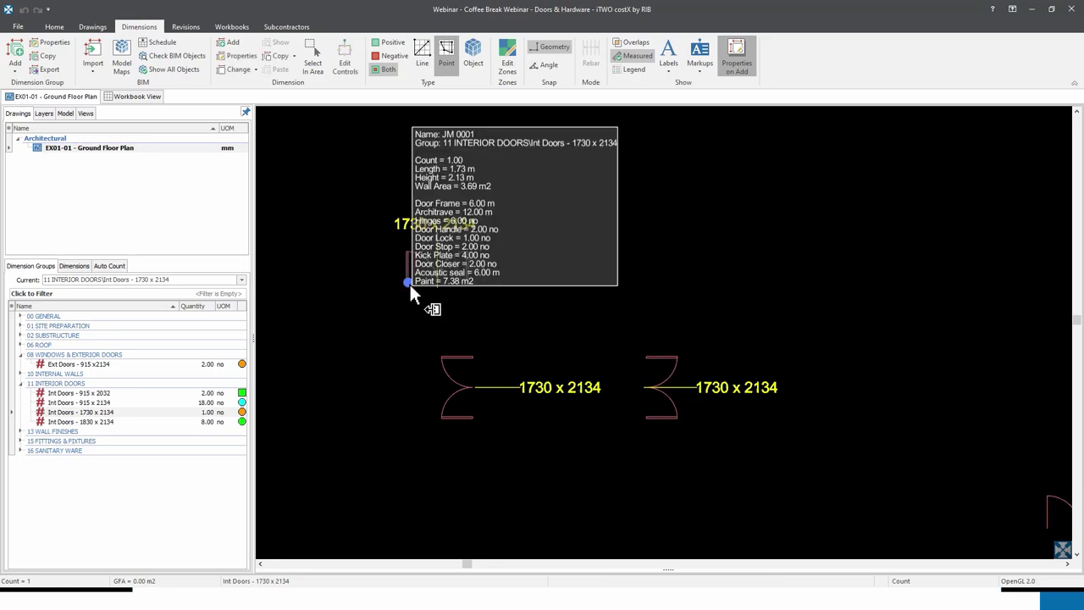
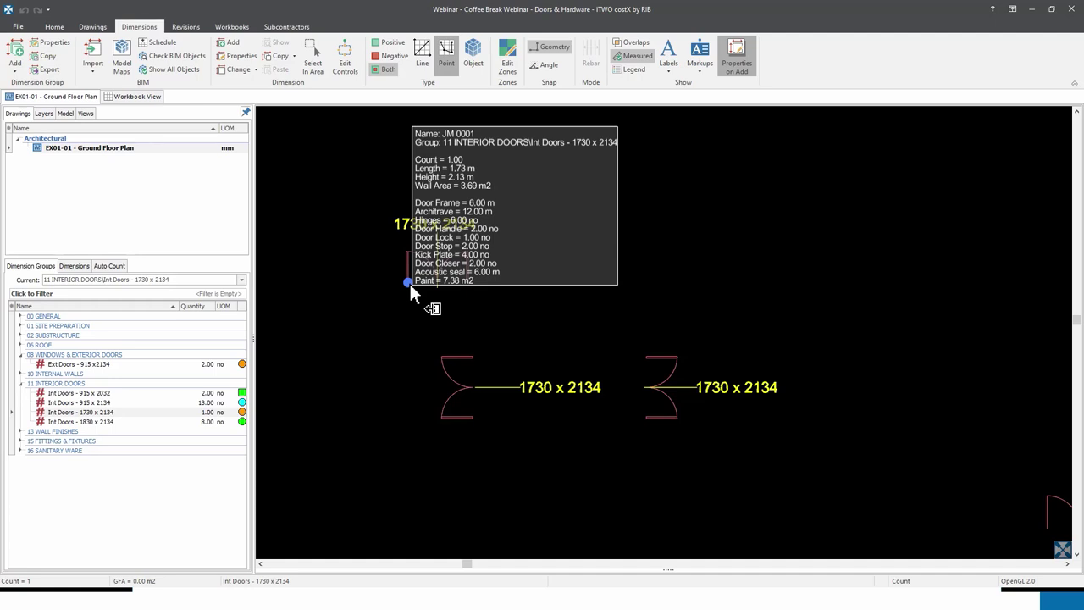
# - Count the lower 1730 x 2134 door as a new point
pyautogui.press('Escape')
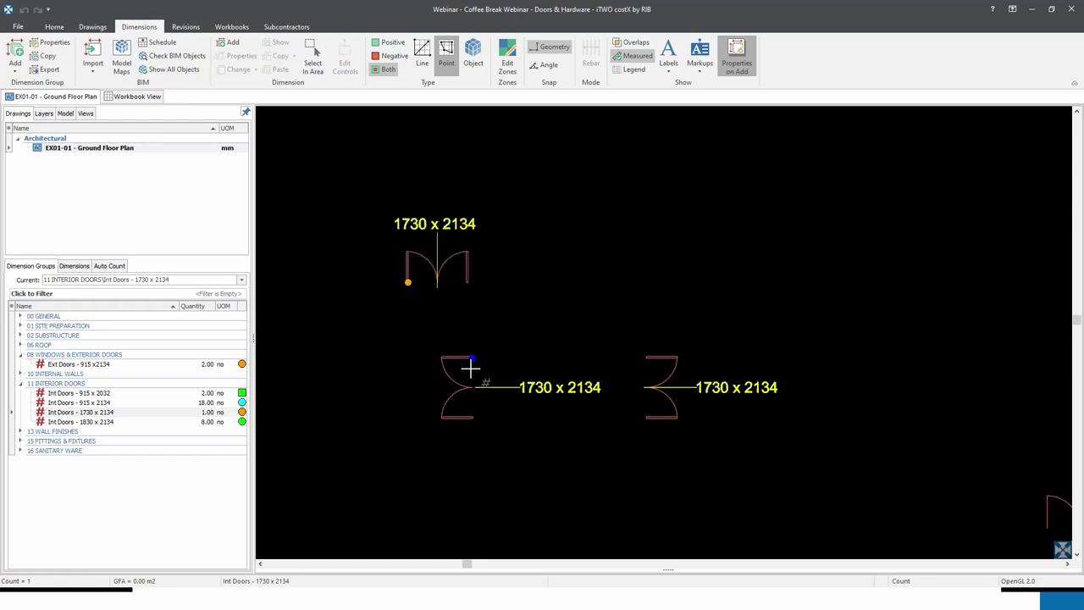
pyautogui.click(471, 367)
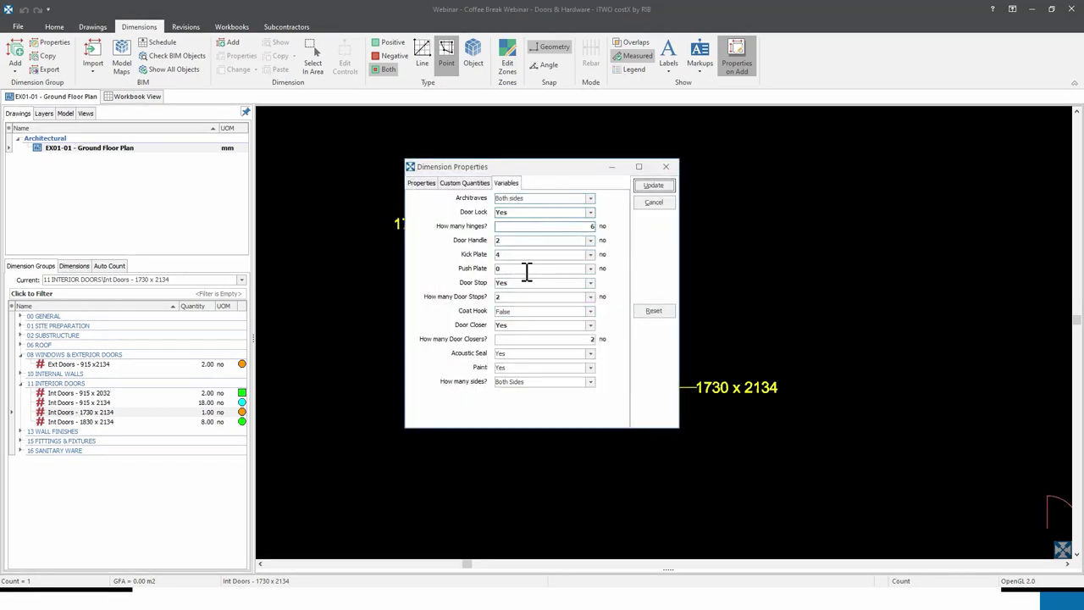
pyautogui.moveTo(547, 167); pyautogui.dragTo(616, 163)
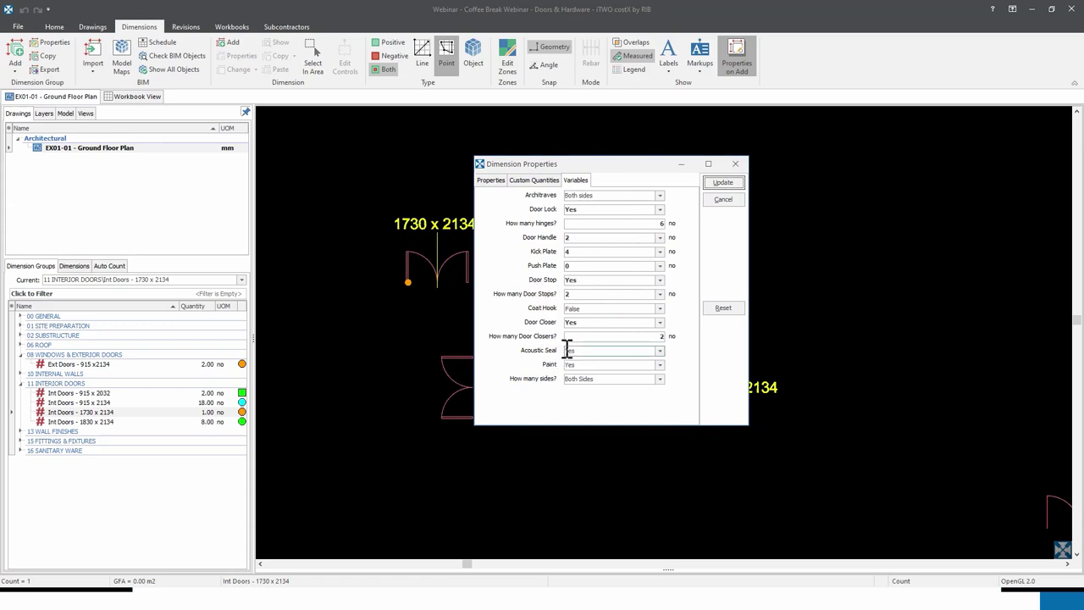
# - Set its Acoustic Seal to No, Kick Plate 2 and Push Plate 2, and update
pyautogui.click(661, 351)
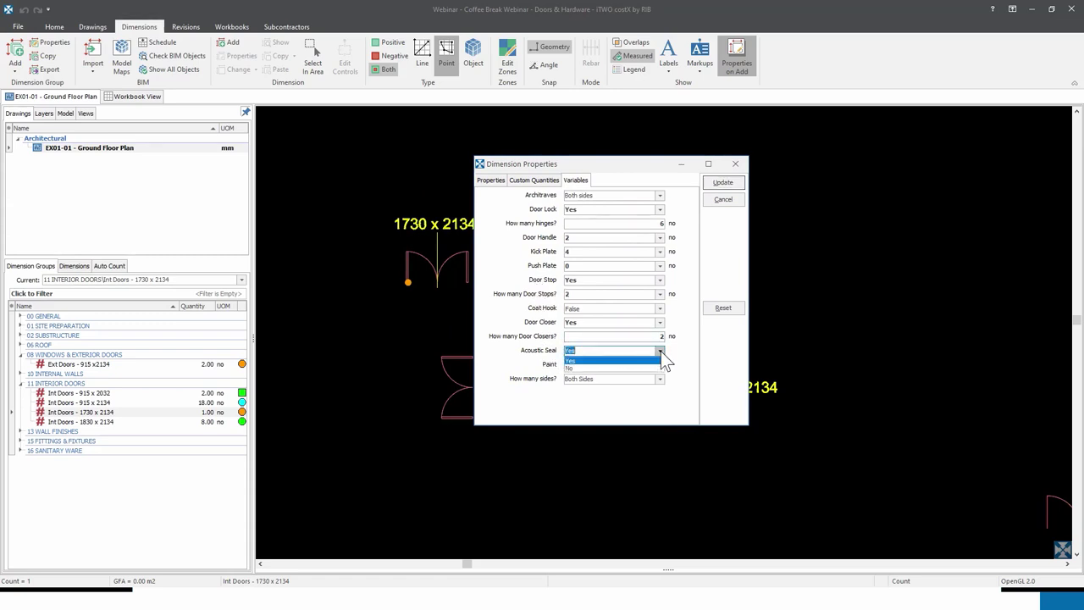
pyautogui.click(619, 368)
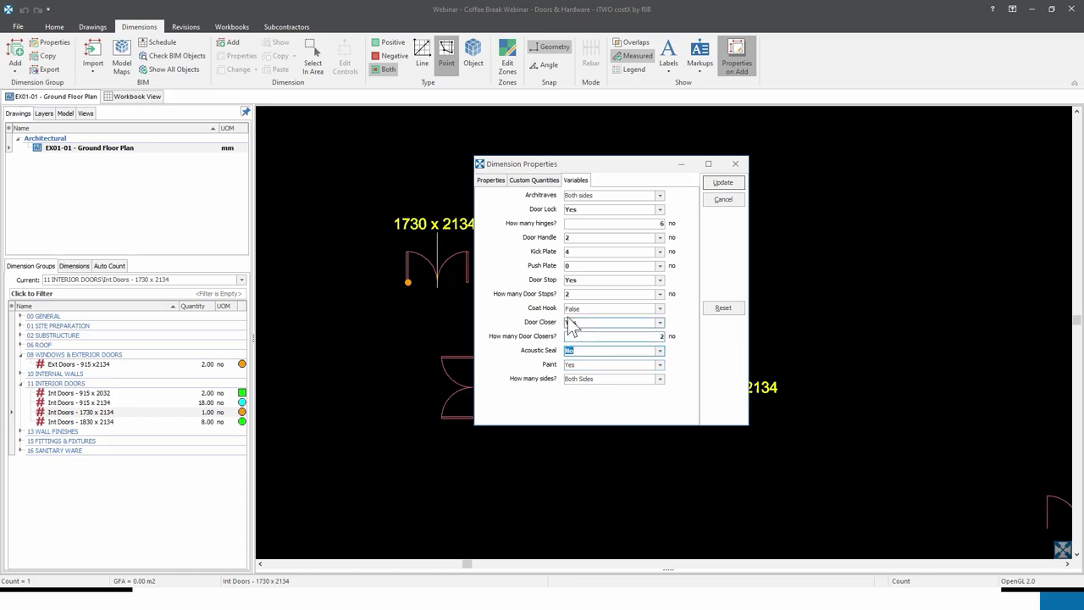
pyautogui.click(569, 252)
pyautogui.press('BackSpace')
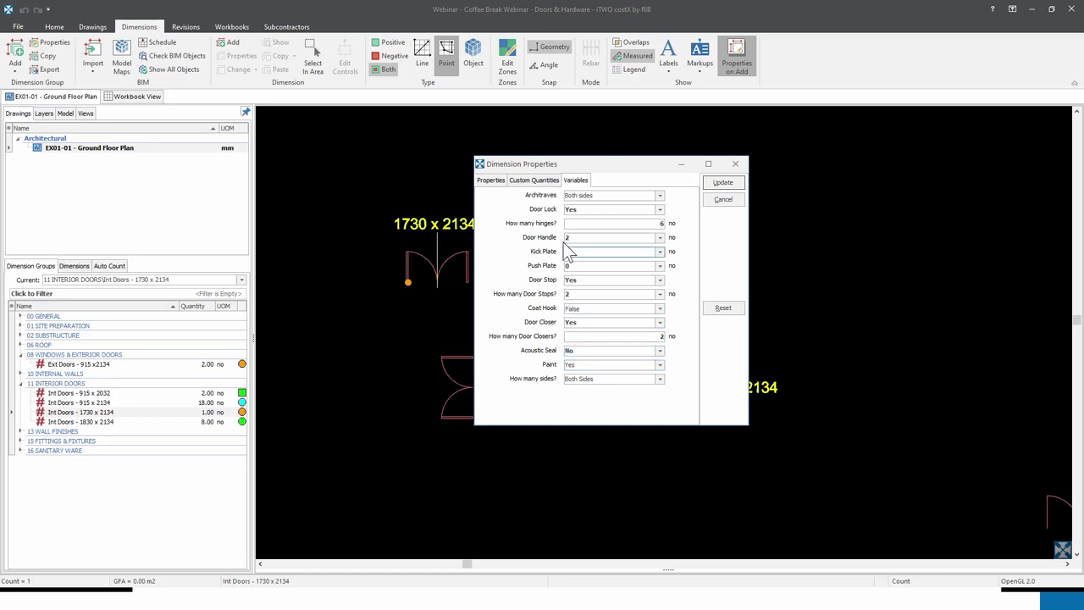
pyautogui.write('2')
pyautogui.click(582, 280)
pyautogui.click(582, 266)
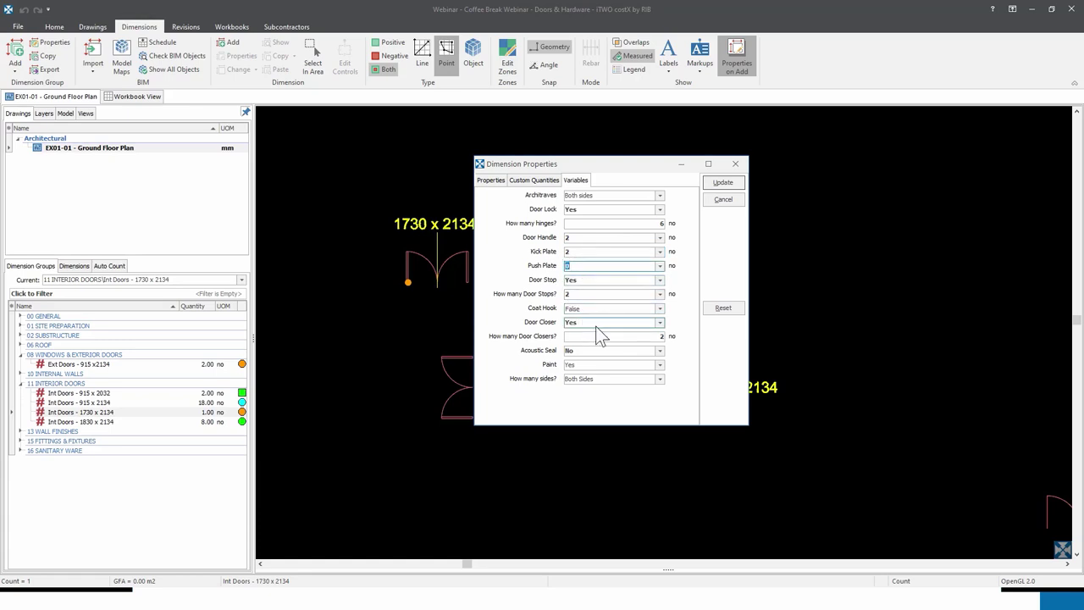
pyautogui.write('2')
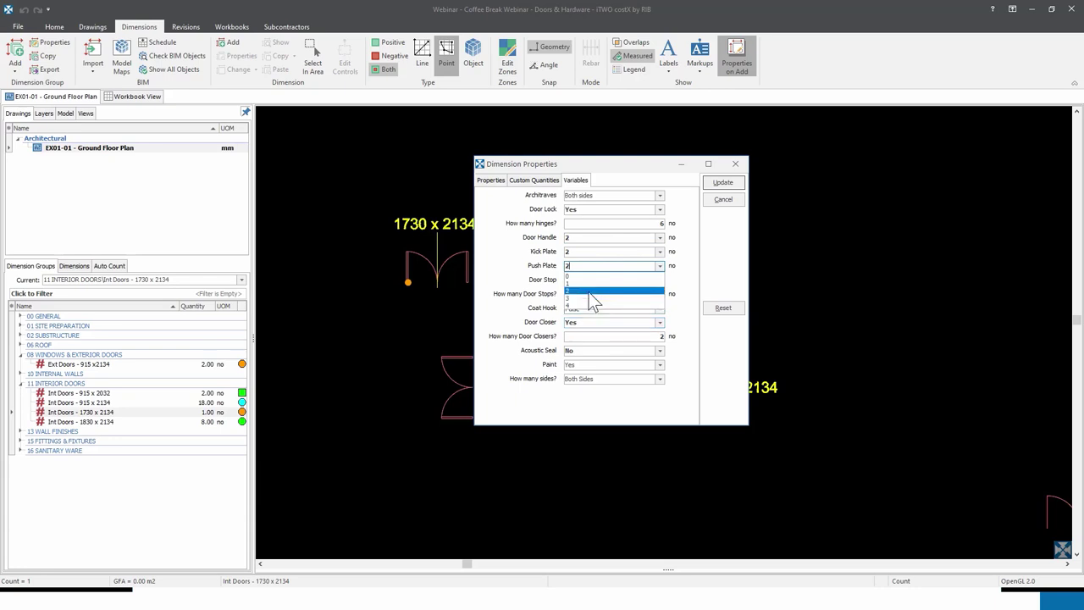
pyautogui.click(590, 292)
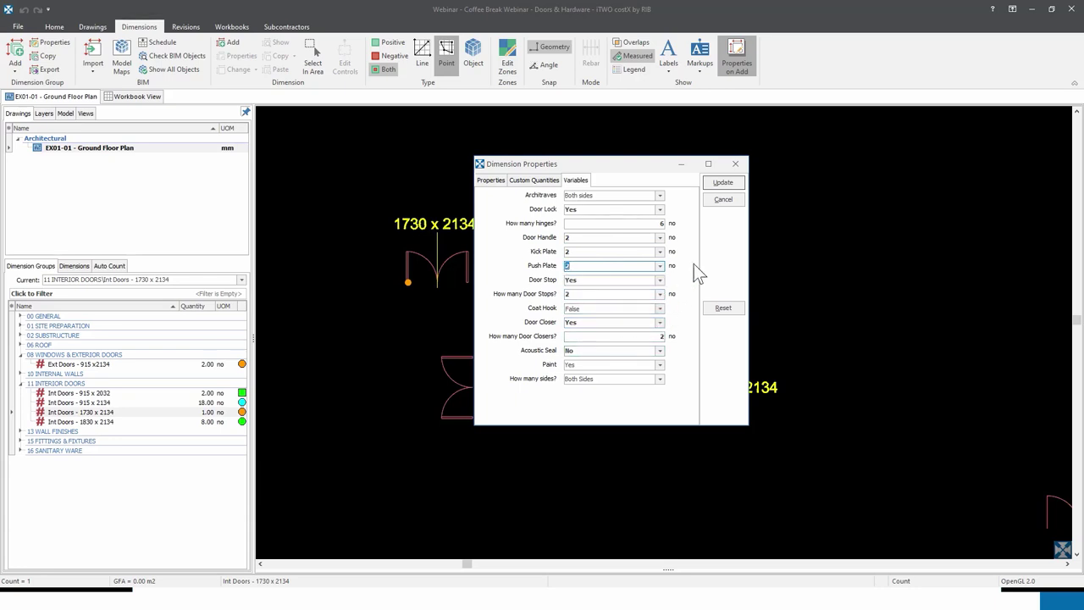
pyautogui.click(723, 182)
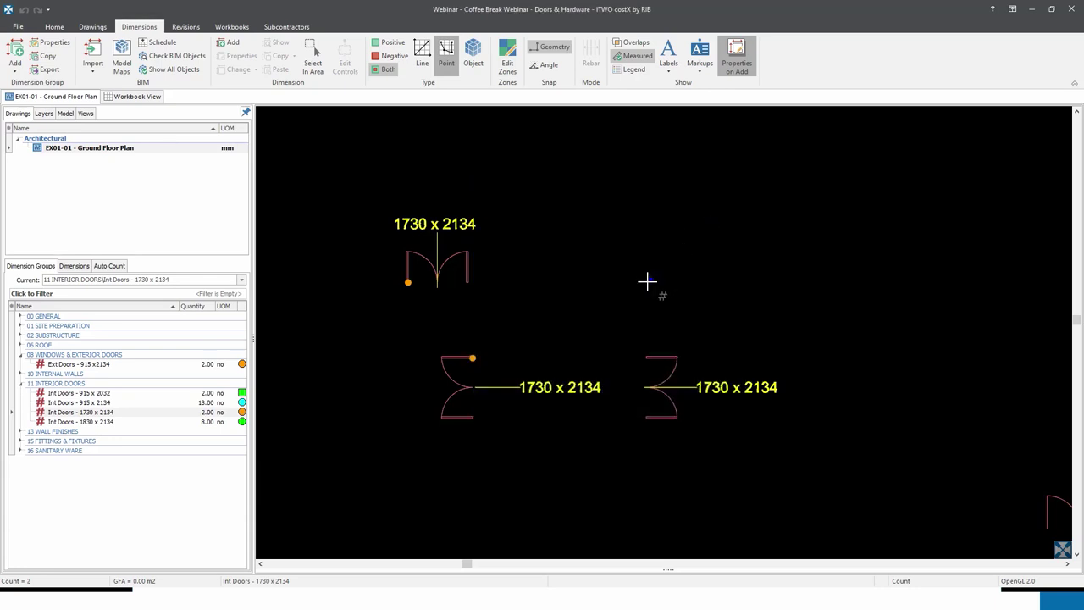
# - Count the right-hand 1730 x 2134 door with Kick Plate 4, Push Plate 0 and Door Lock No
pyautogui.click(472, 358)
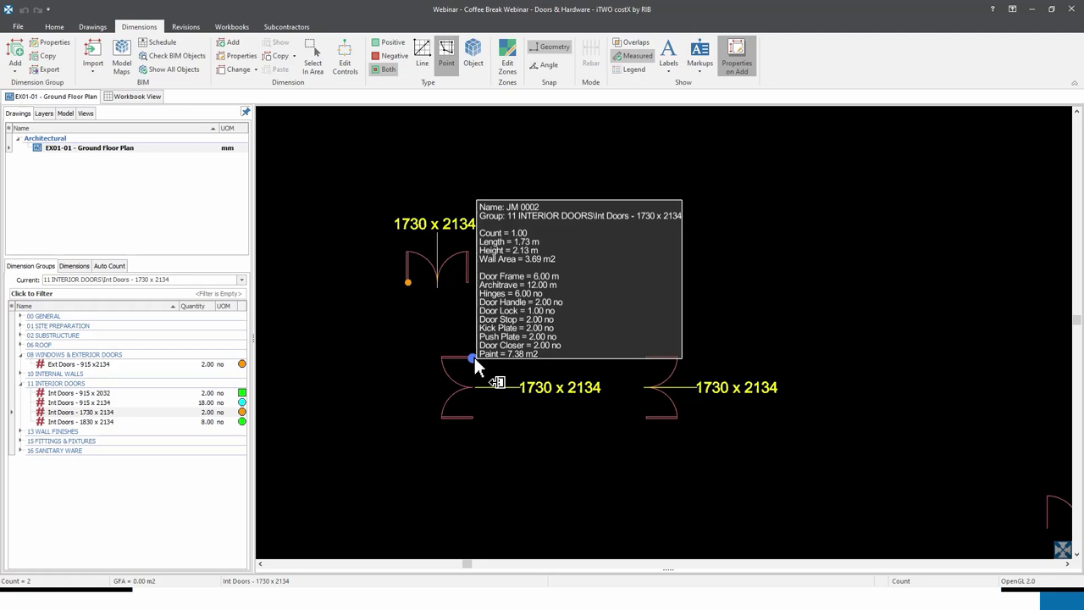
pyautogui.doubleClick(646, 360)
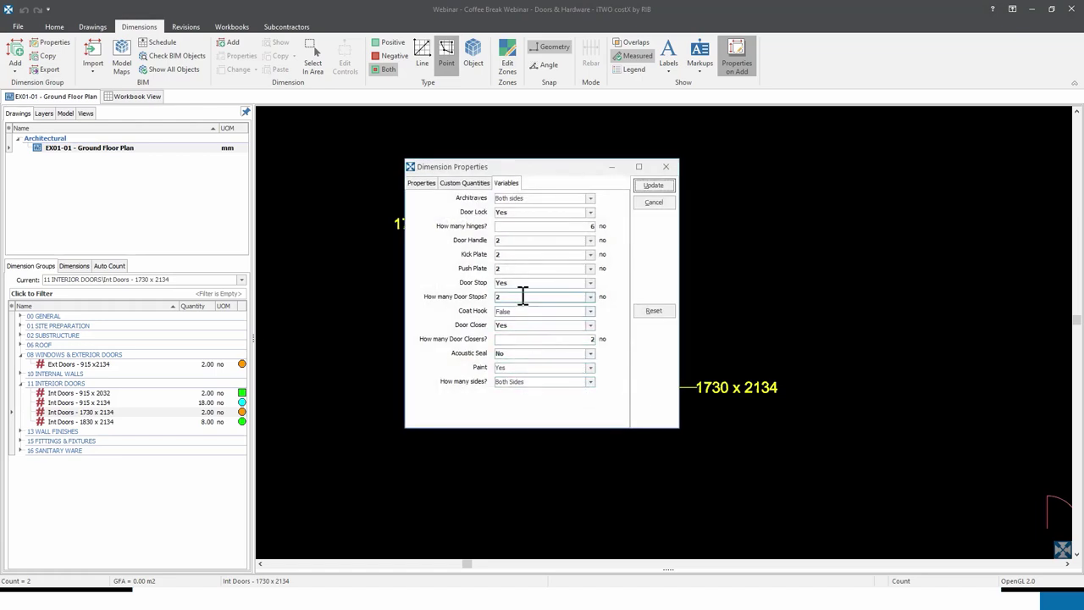
pyautogui.click(591, 255)
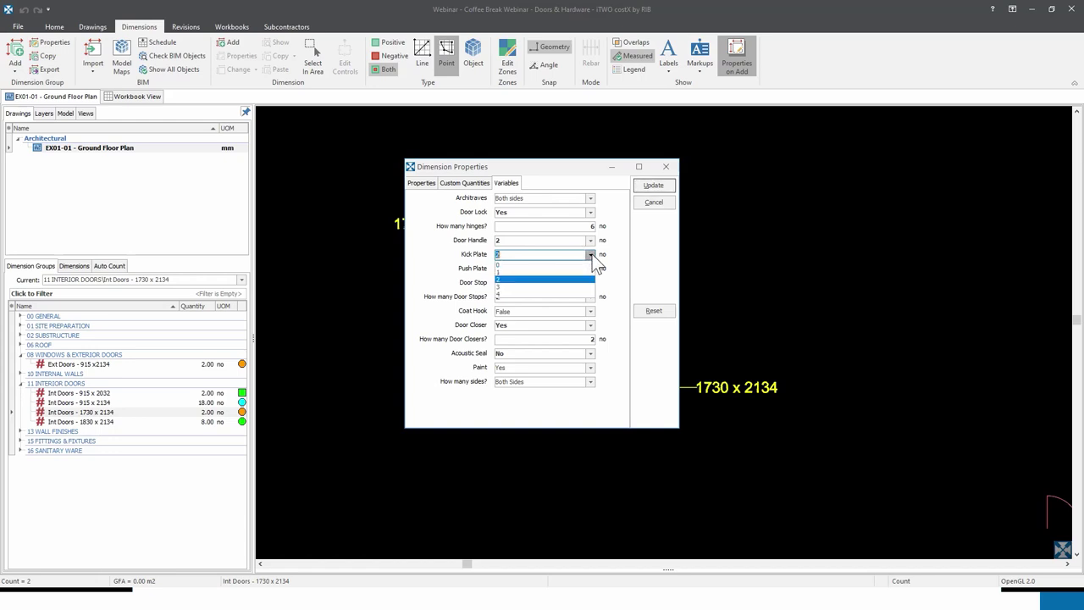
pyautogui.click(514, 297)
pyautogui.click(523, 270)
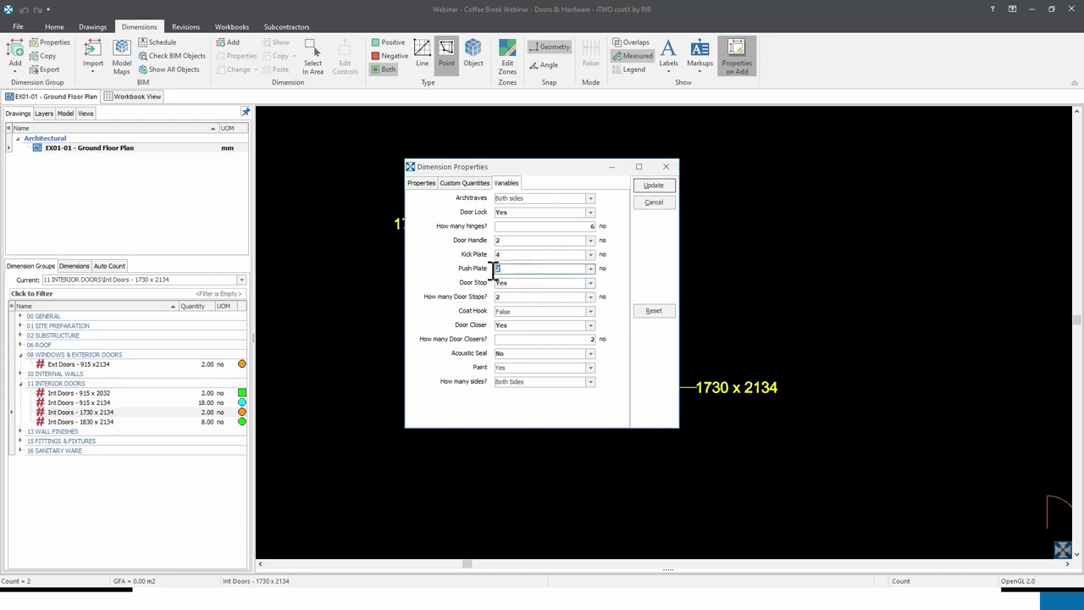
pyautogui.write('0')
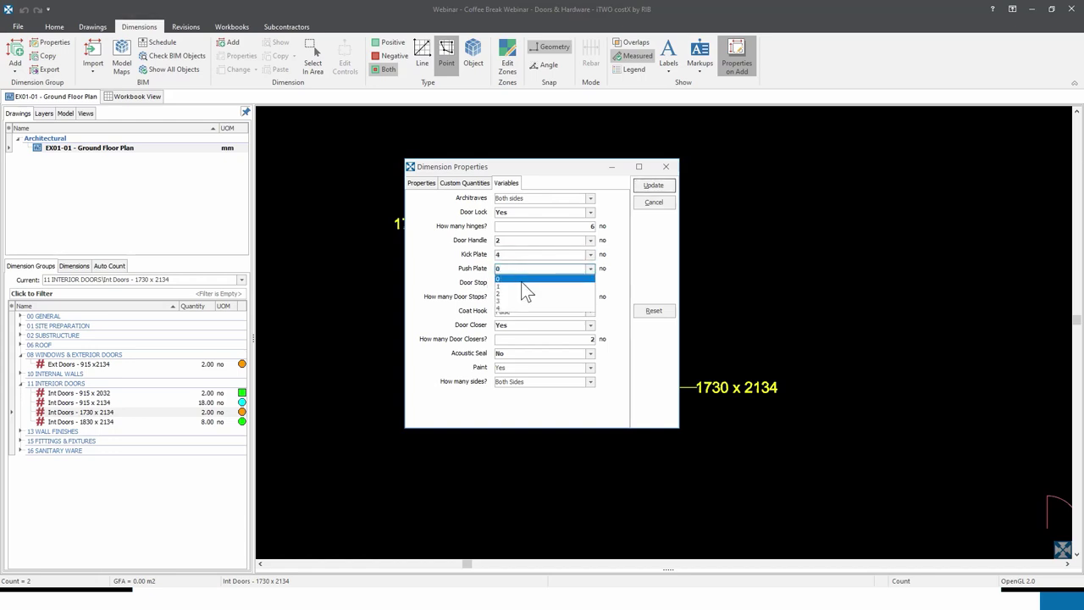
pyautogui.click(590, 270)
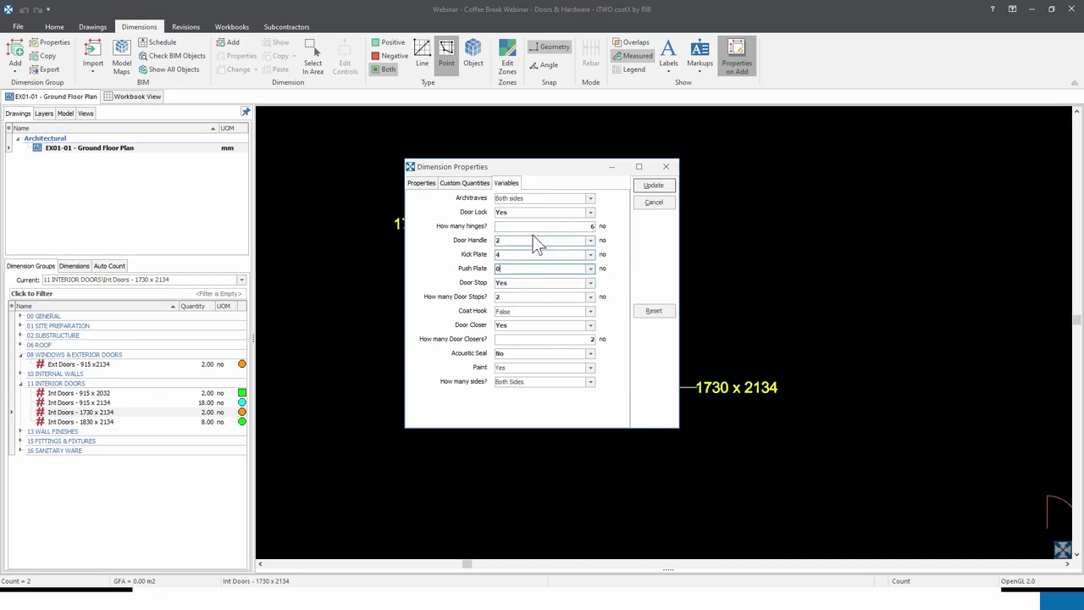
pyautogui.click(590, 211)
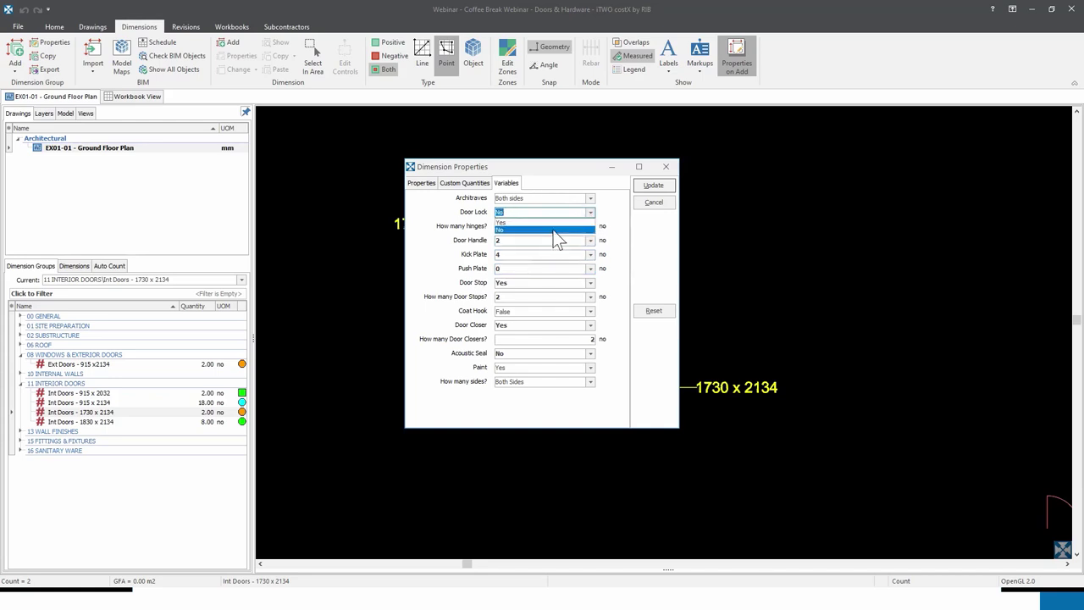
pyautogui.click(573, 230)
pyautogui.click(652, 186)
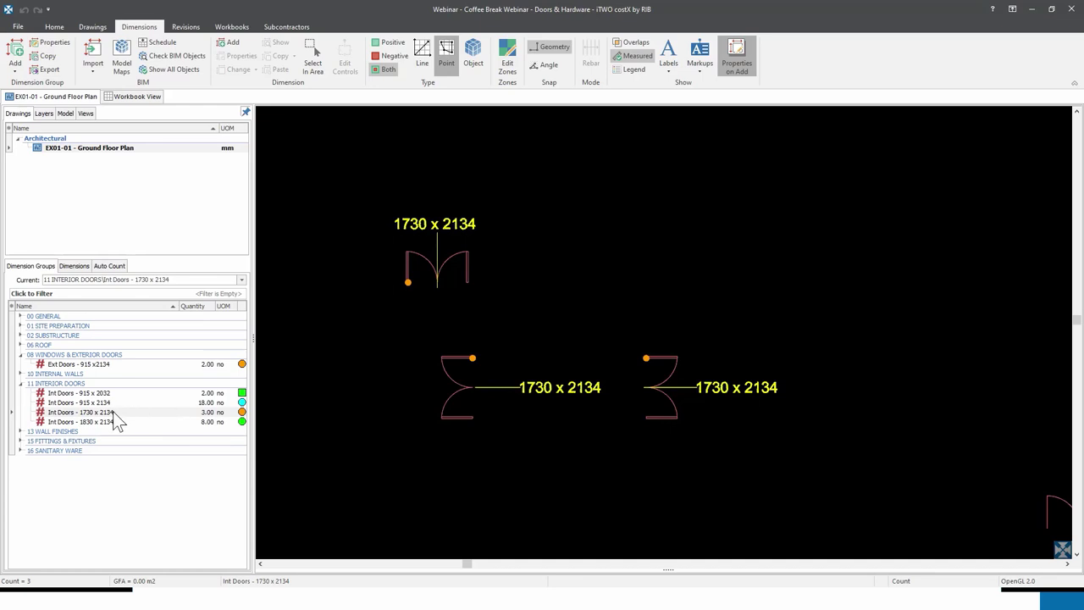
# - Zoom and pan the ground floor plan to the pair of 813 x 2134 doors
pyautogui.moveTo(119, 413)
pyautogui.scroll(-5, 394, 334)
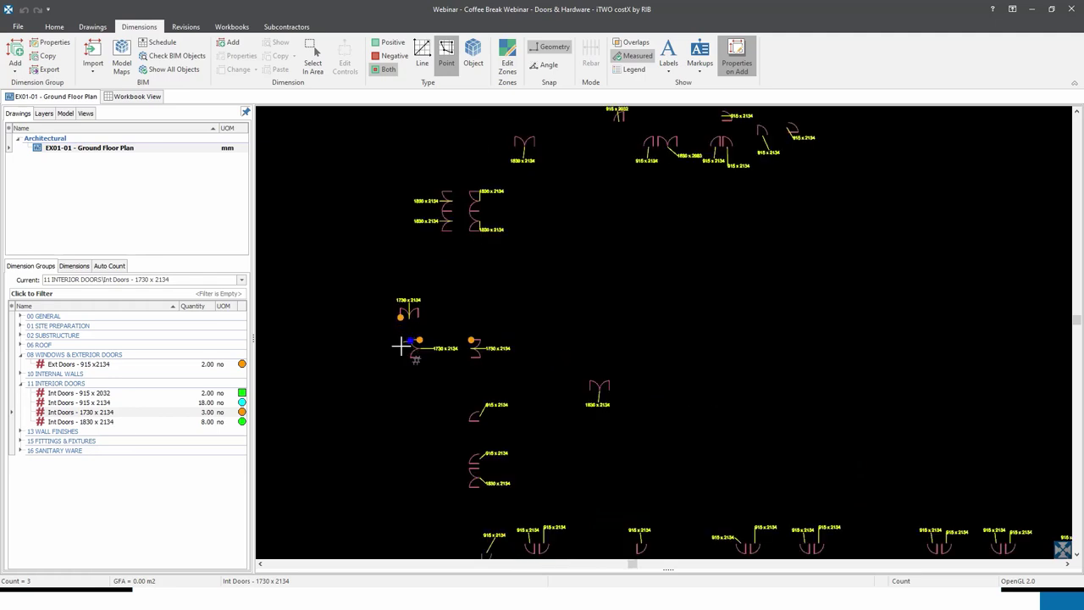
pyautogui.scroll(4, 529, 501)
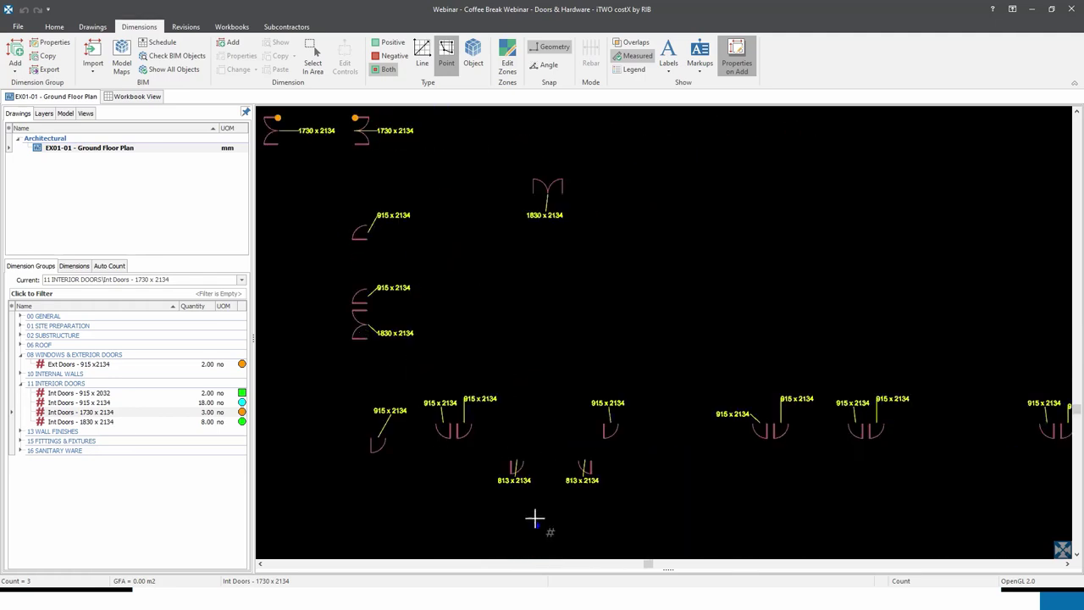
pyautogui.scroll(2, 525, 488)
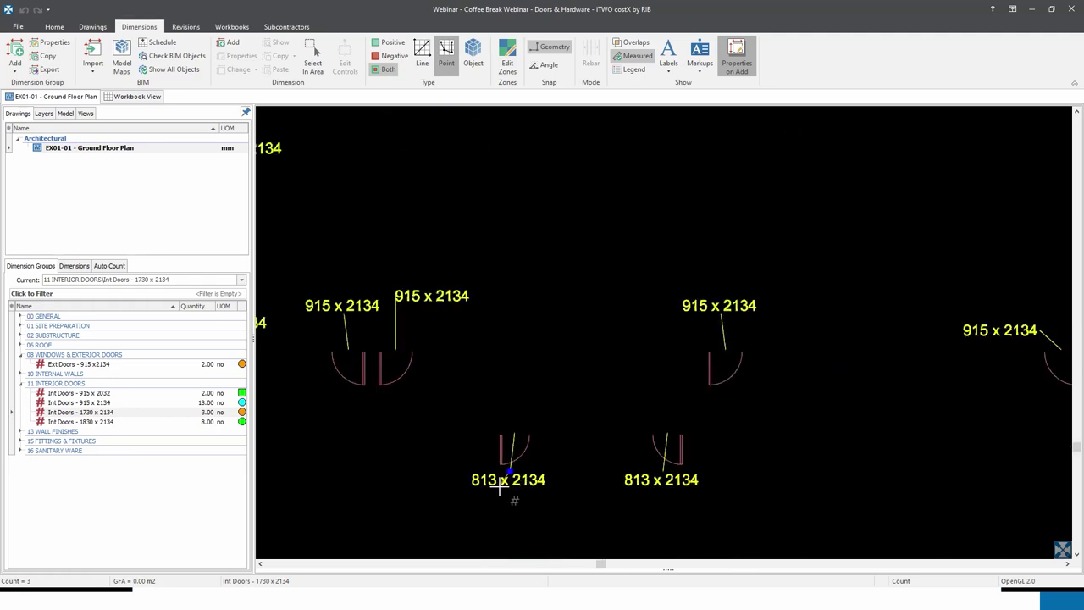
pyautogui.scroll(1, 512, 497)
pyautogui.moveTo(513, 497); pyautogui.dragTo(702, 375)
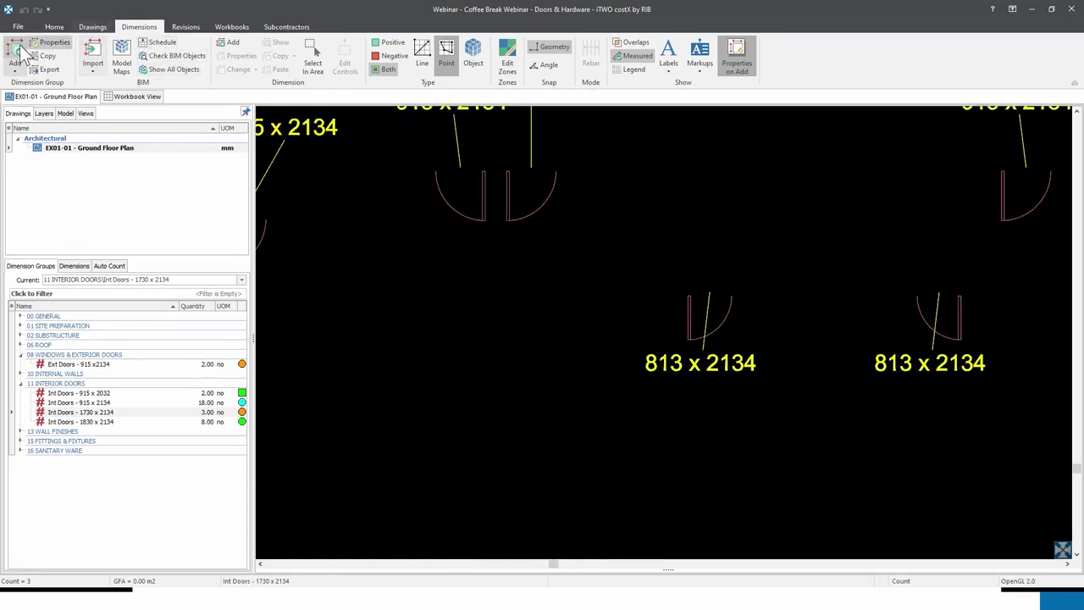
# - Add a Count dimension group 'Int Doors - 813 x 2134' with Dodger Blue positive dimensions
pyautogui.click(20, 54)
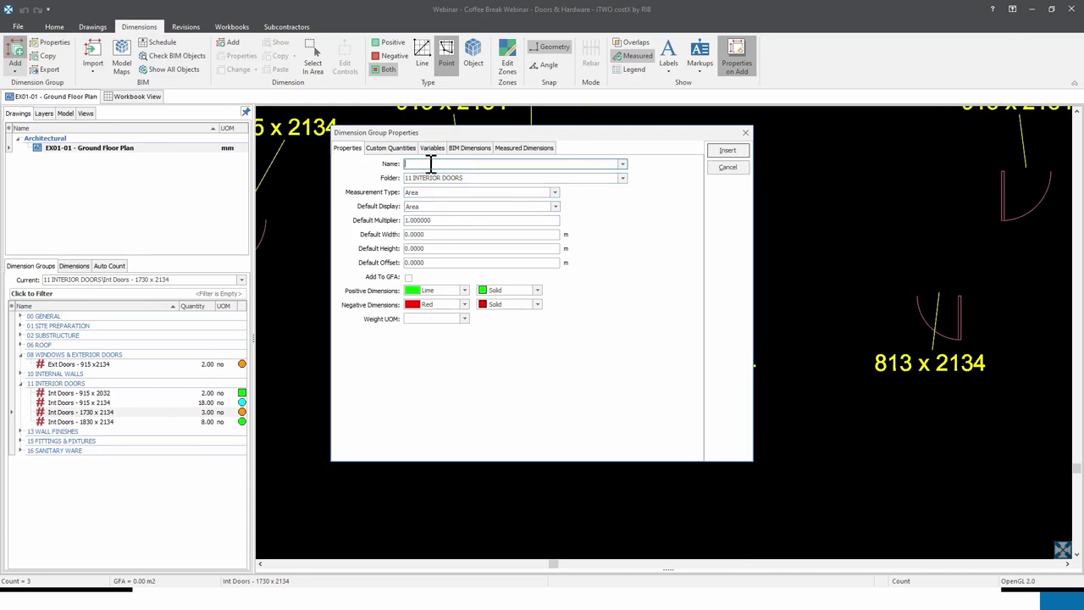
pyautogui.write('Int Doors')
pyautogui.write('- 813 x 2134')
pyautogui.click(554, 193)
pyautogui.click(465, 210)
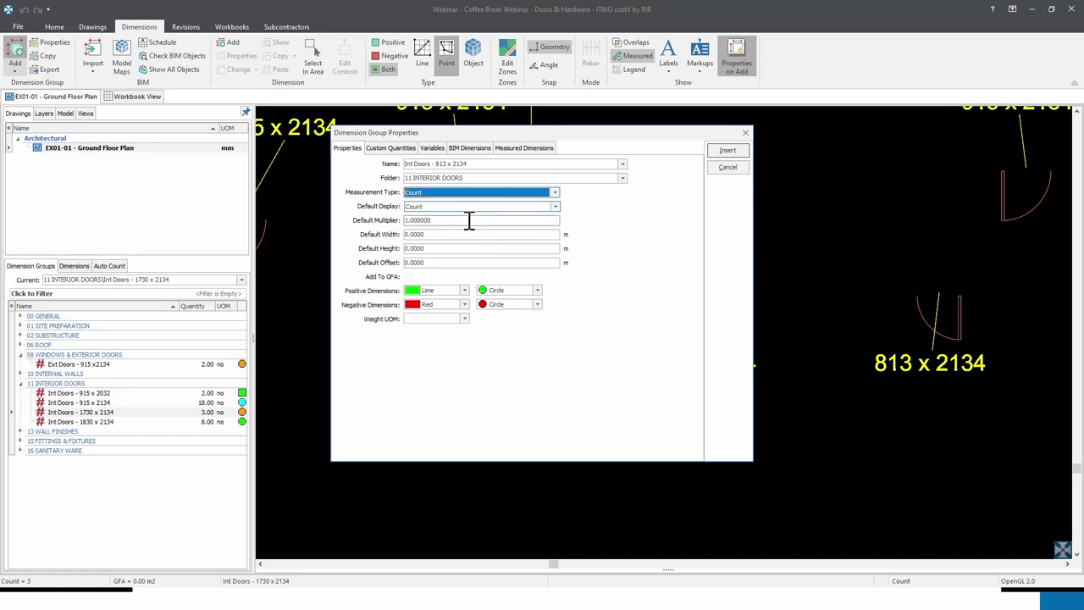
pyautogui.click(464, 290)
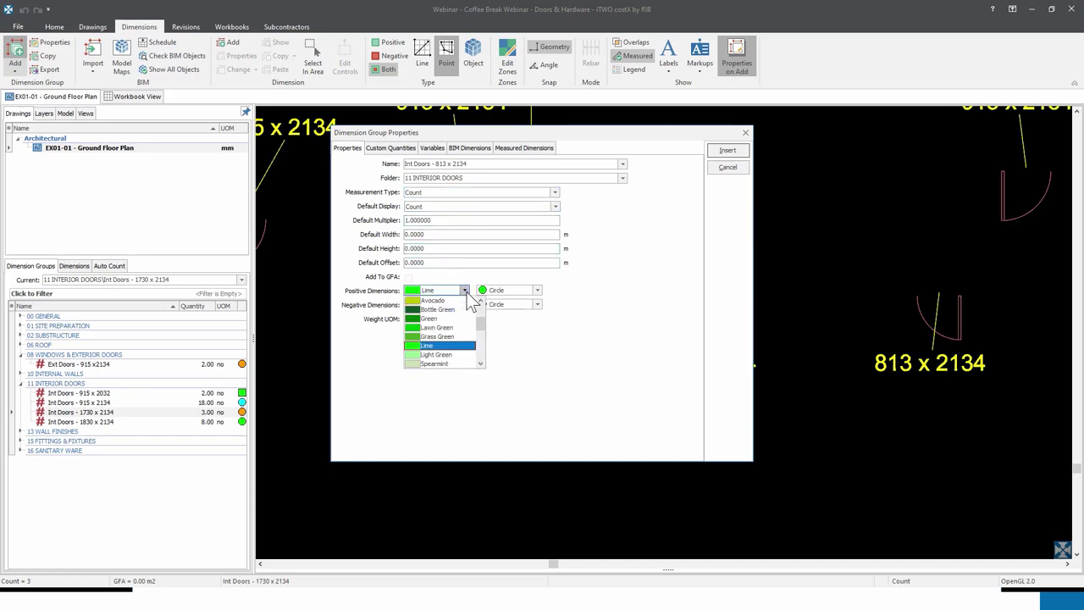
pyautogui.scroll(-2, 436, 351)
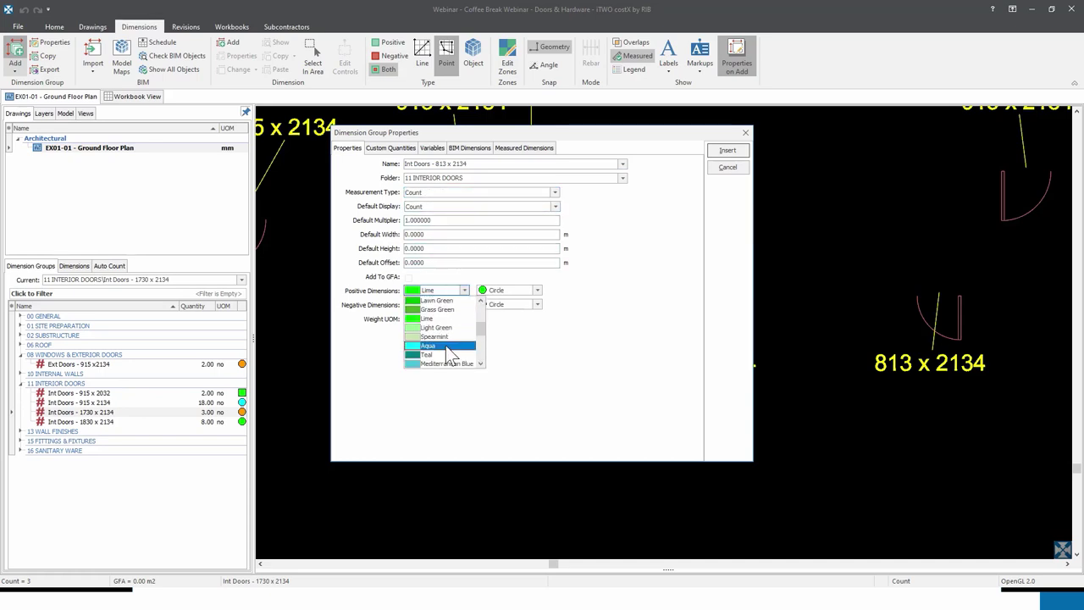
pyautogui.click(444, 355)
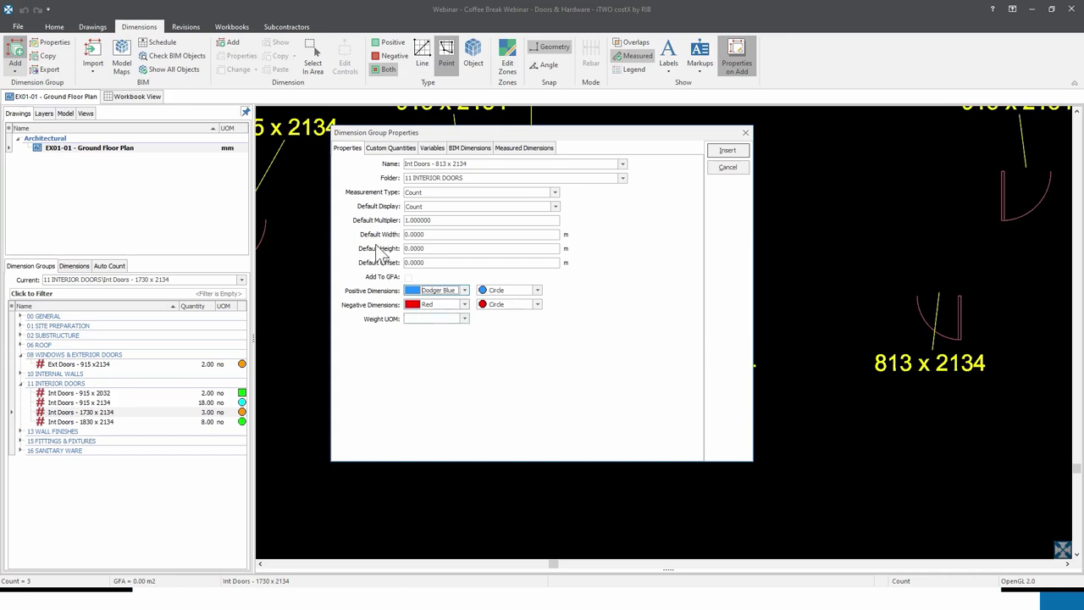
# - Add an Architrave custom quantity measured in m
pyautogui.click(391, 149)
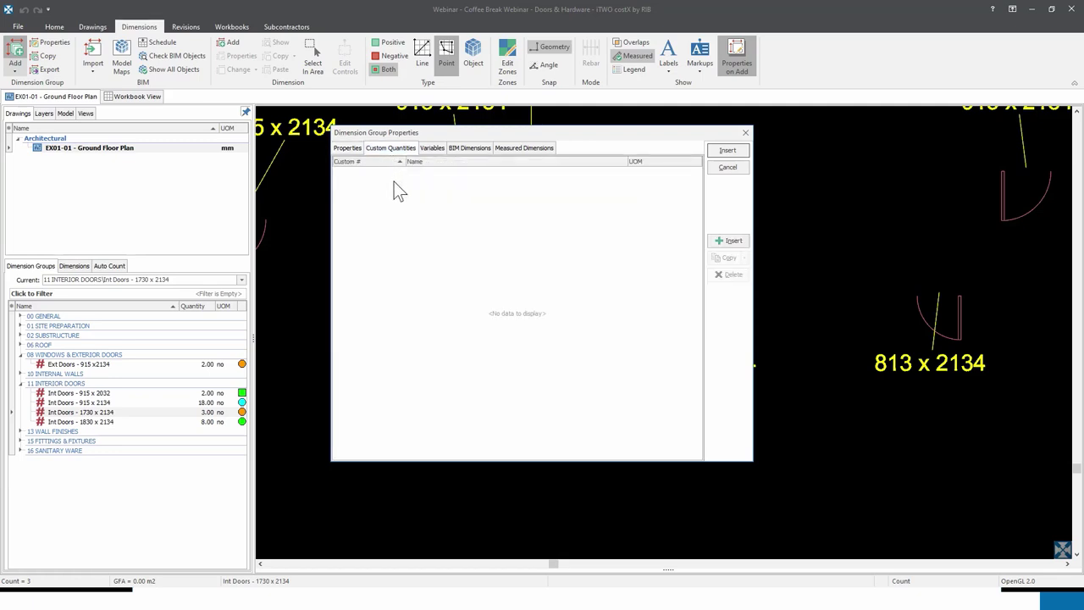
pyautogui.click(722, 242)
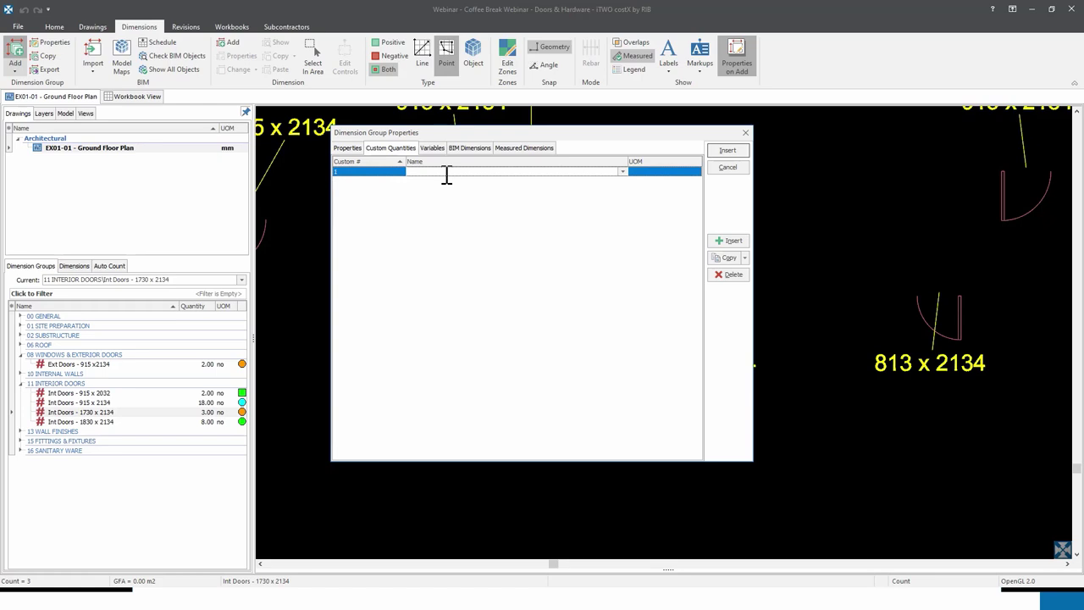
pyautogui.write('Arc')
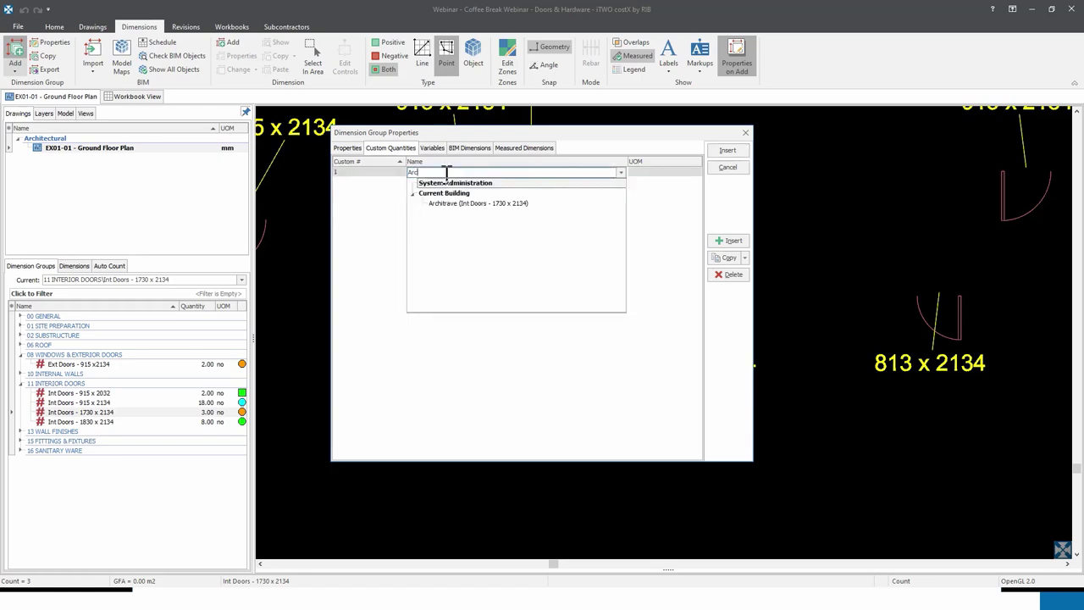
pyautogui.write('hitrave')
pyautogui.click(647, 173)
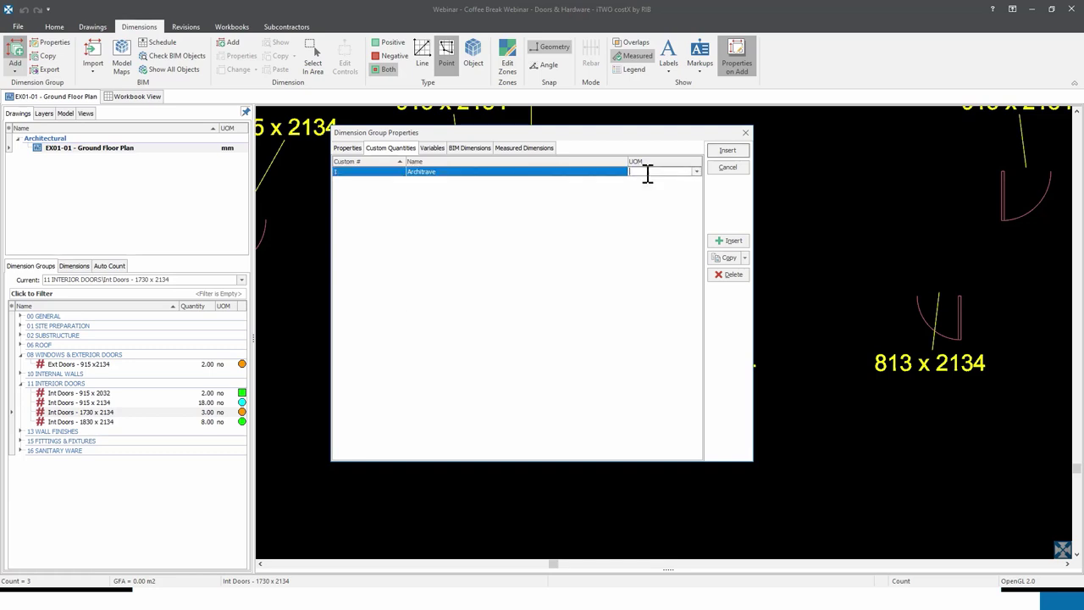
pyautogui.click(695, 172)
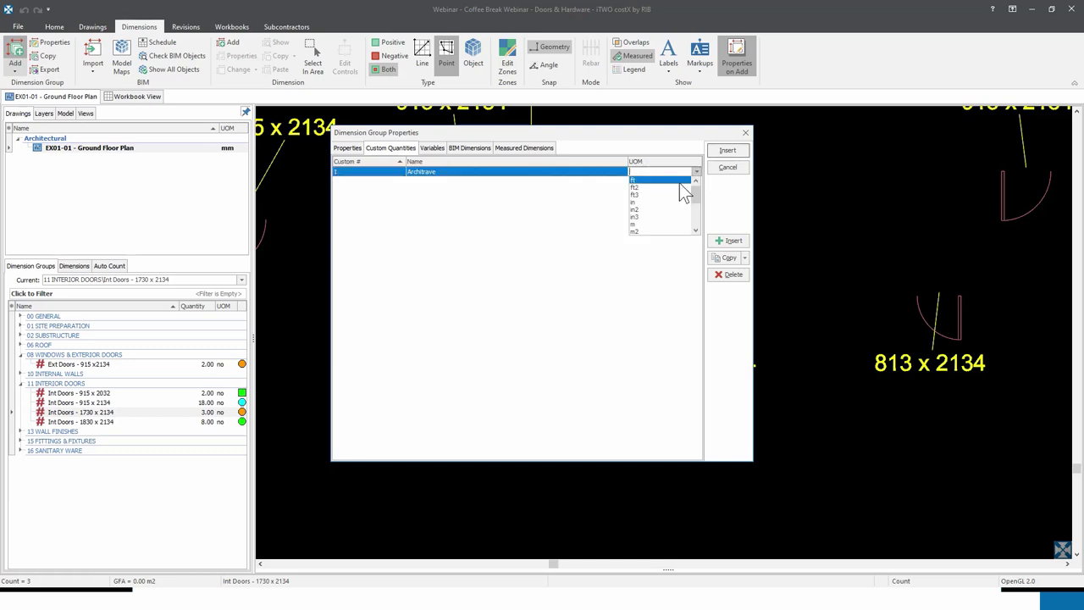
pyautogui.click(641, 230)
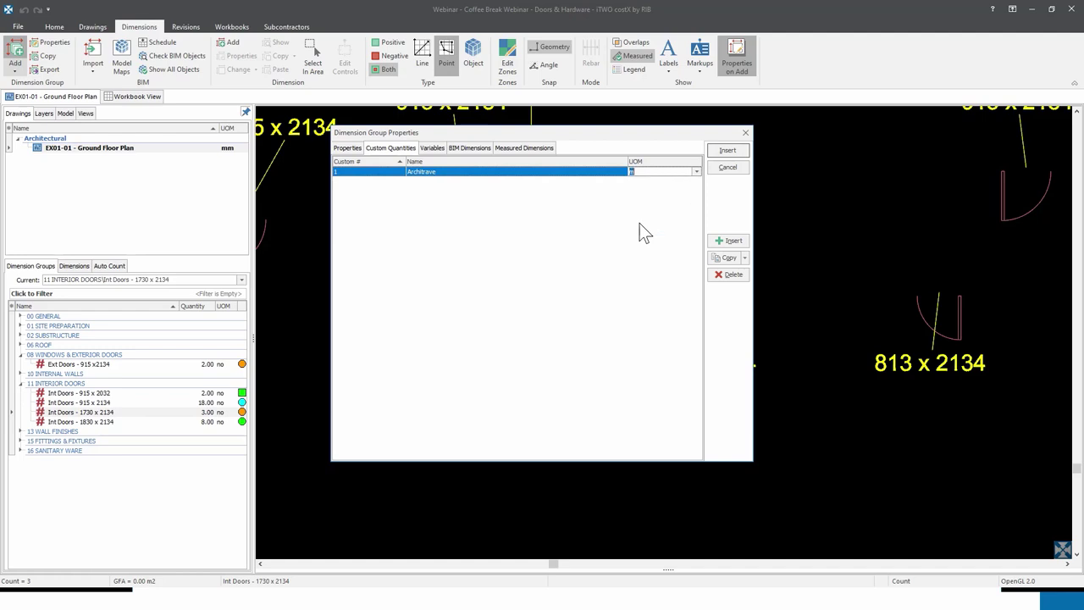
# - Add a Door Stop custom quantity counted in no
pyautogui.click(719, 244)
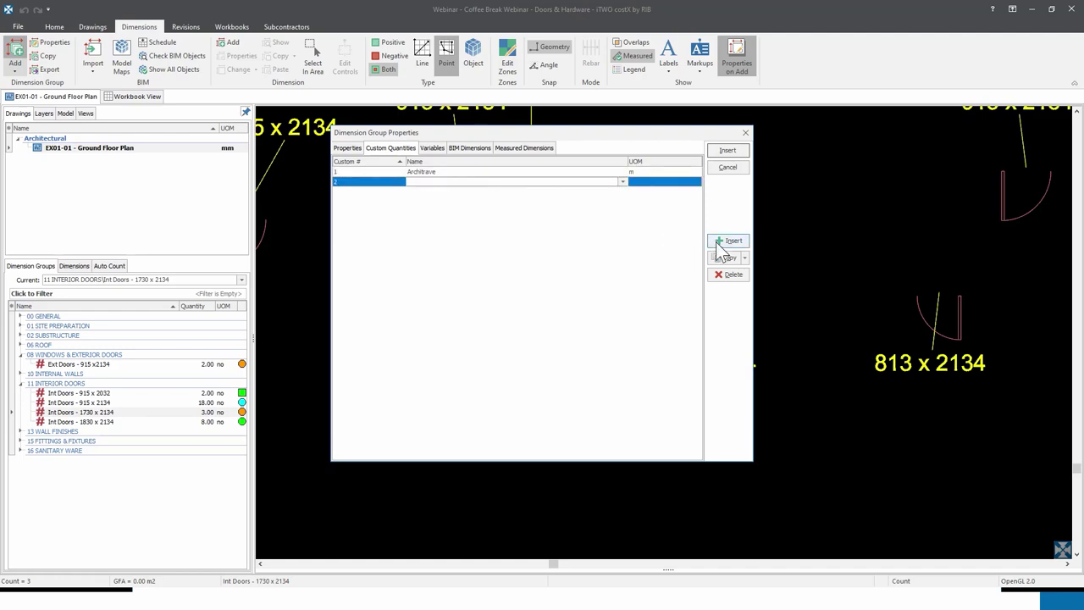
pyautogui.write('Door St')
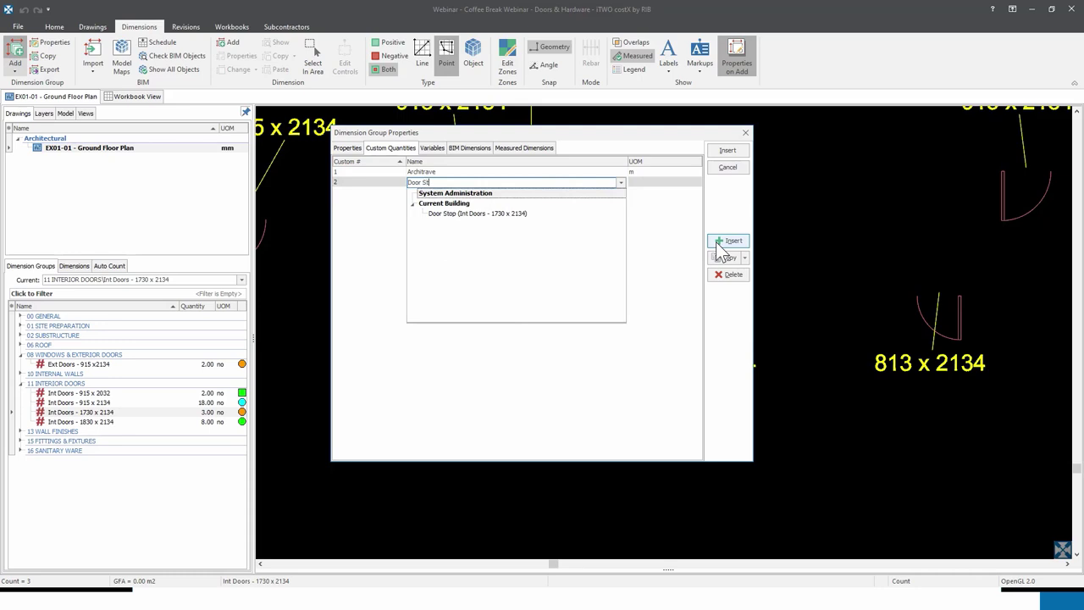
pyautogui.write('op')
pyautogui.click(652, 181)
pyautogui.click(696, 182)
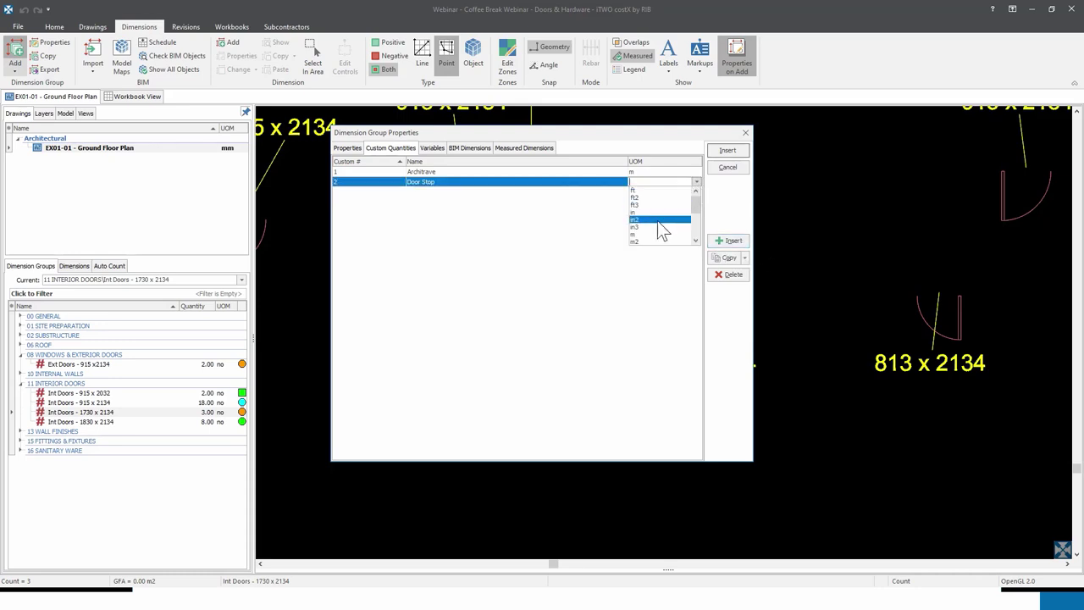
pyautogui.click(649, 235)
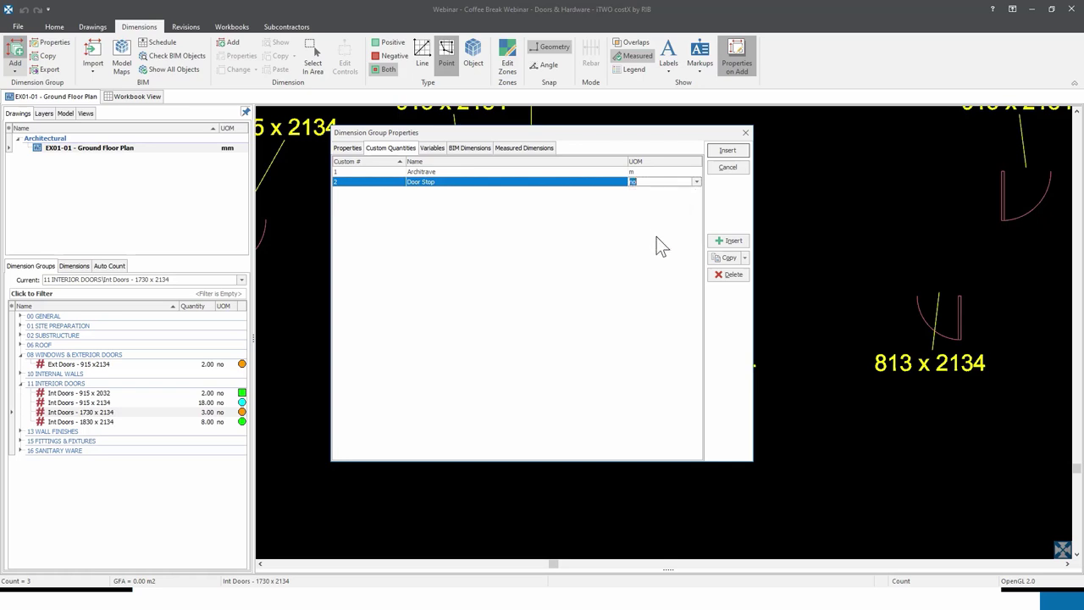
# - Add a Paint custom quantity in m2, then view the Measured Dimensions formulas
pyautogui.click(725, 243)
pyautogui.write('Paint')
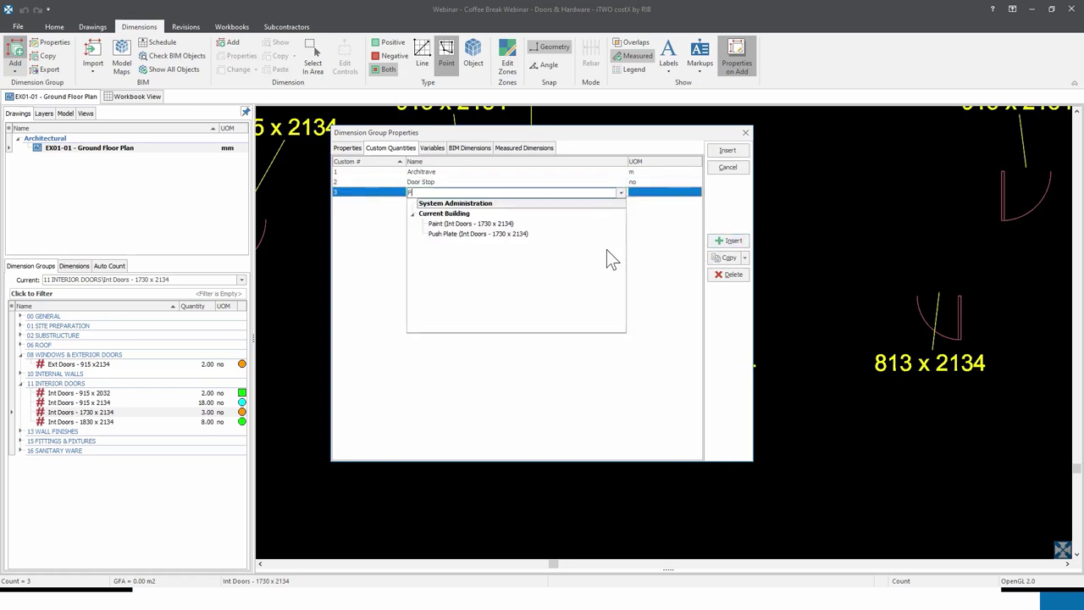
pyautogui.click(643, 192)
pyautogui.click(695, 192)
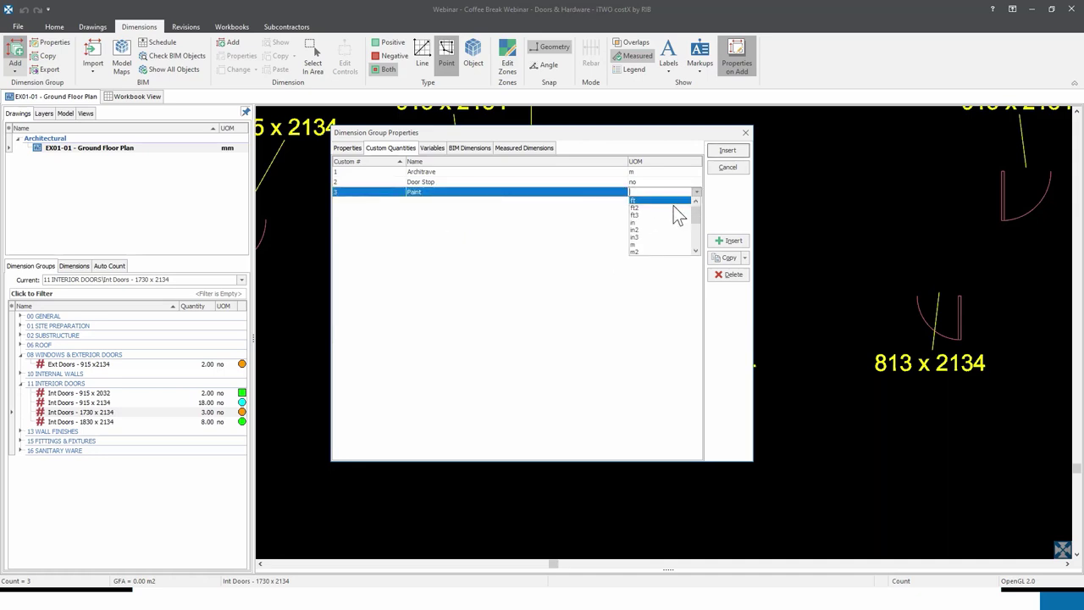
pyautogui.click(645, 252)
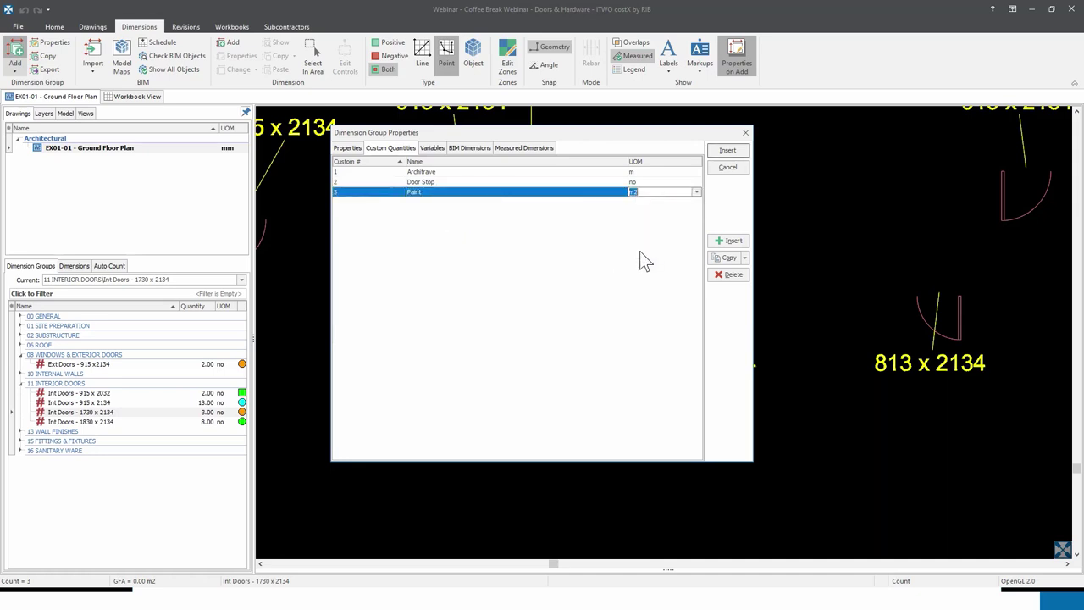
pyautogui.click(648, 194)
pyautogui.click(522, 149)
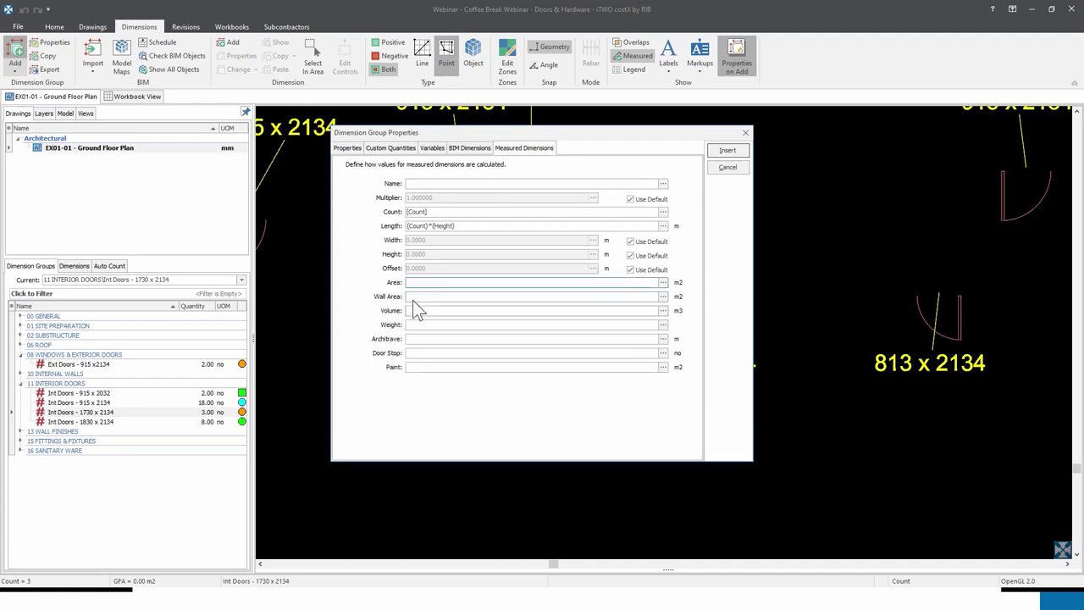
# - Delete the group's existing Length formula and open the Expression Editor for Length
pyautogui.click(423, 365)
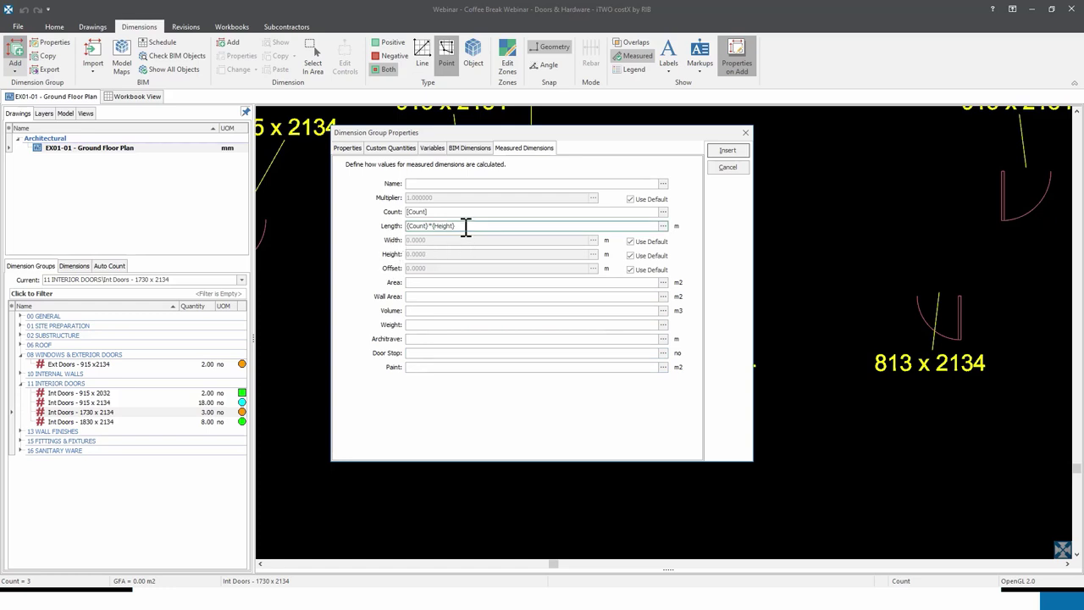
pyautogui.moveTo(462, 226); pyautogui.dragTo(399, 226)
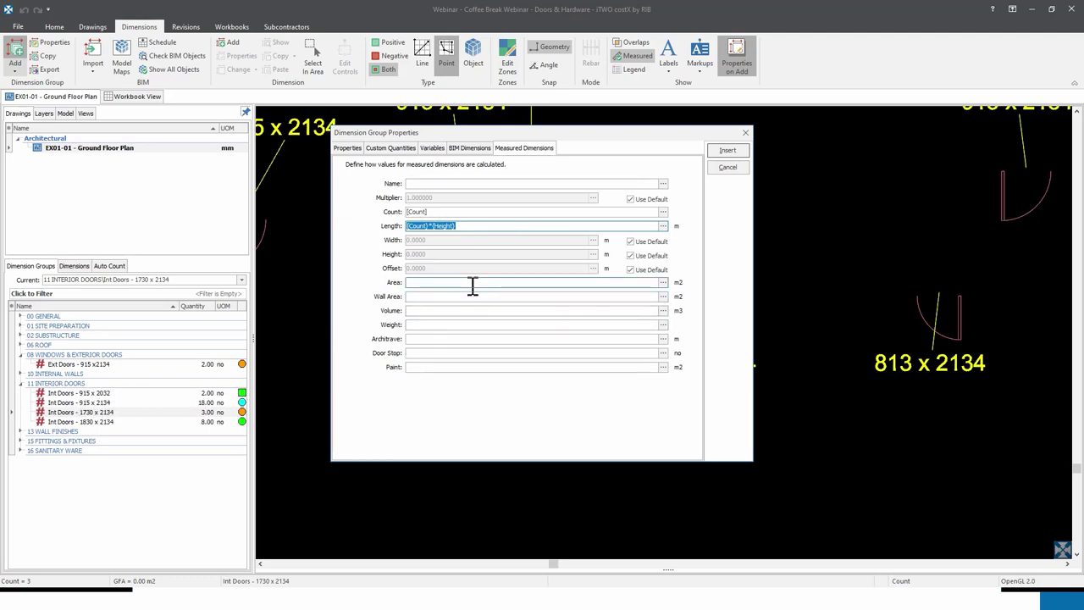
pyautogui.press('Delete')
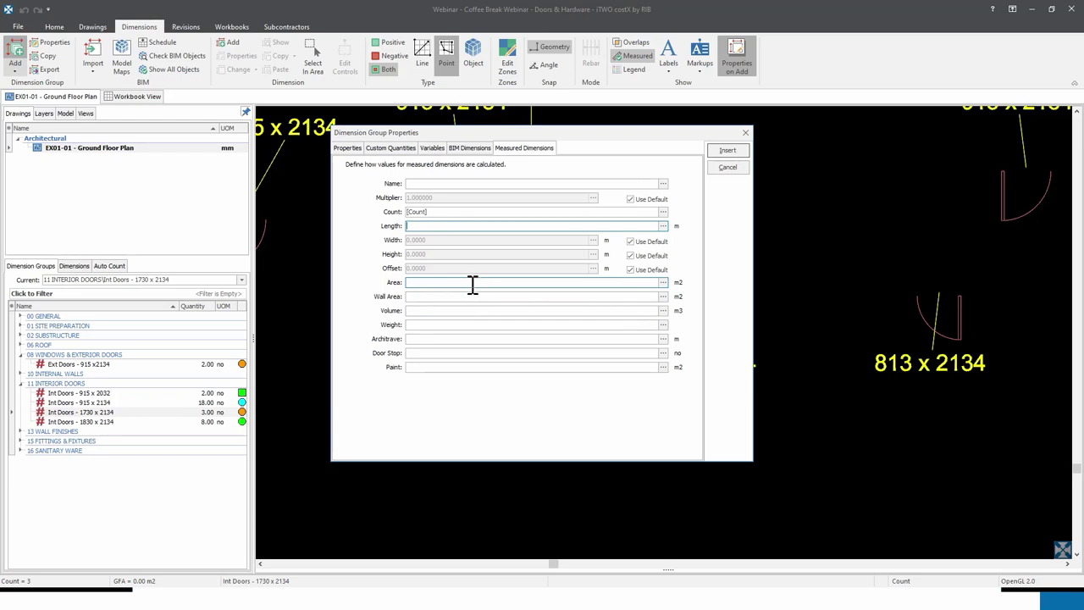
pyautogui.click(663, 226)
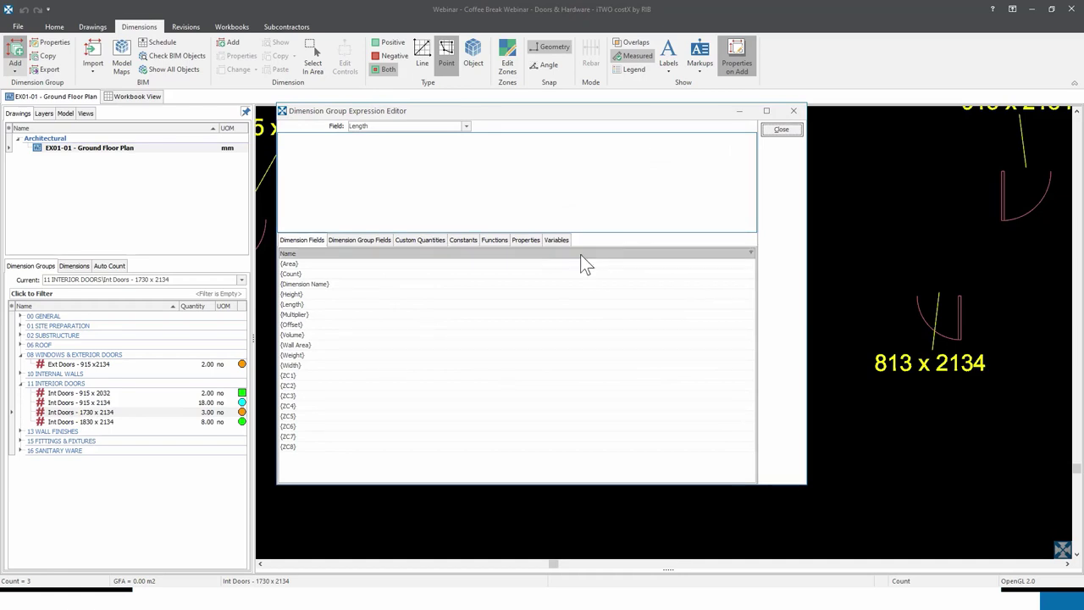
# - Build XNUMBER({Dimension Group Name},1) in the Length expression
pyautogui.click(383, 243)
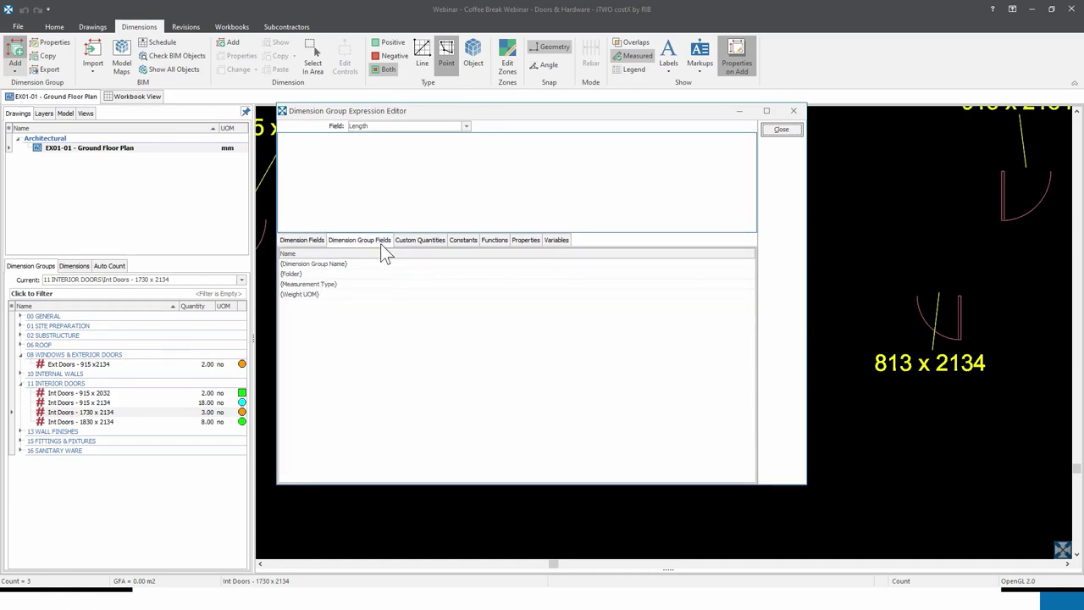
pyautogui.click(496, 241)
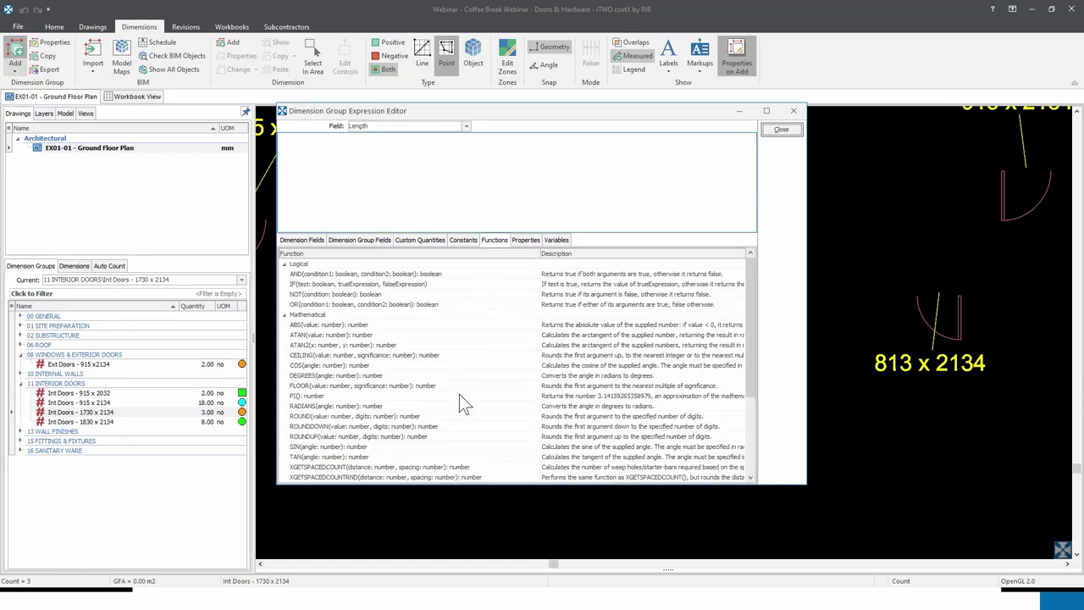
pyautogui.scroll(-2, 453, 406)
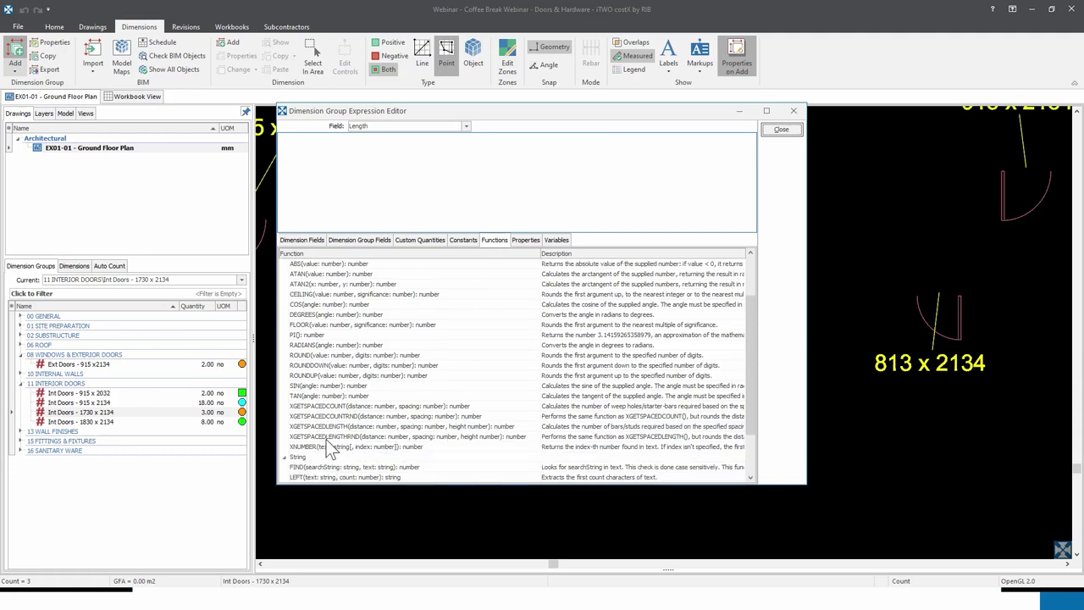
pyautogui.click(321, 447)
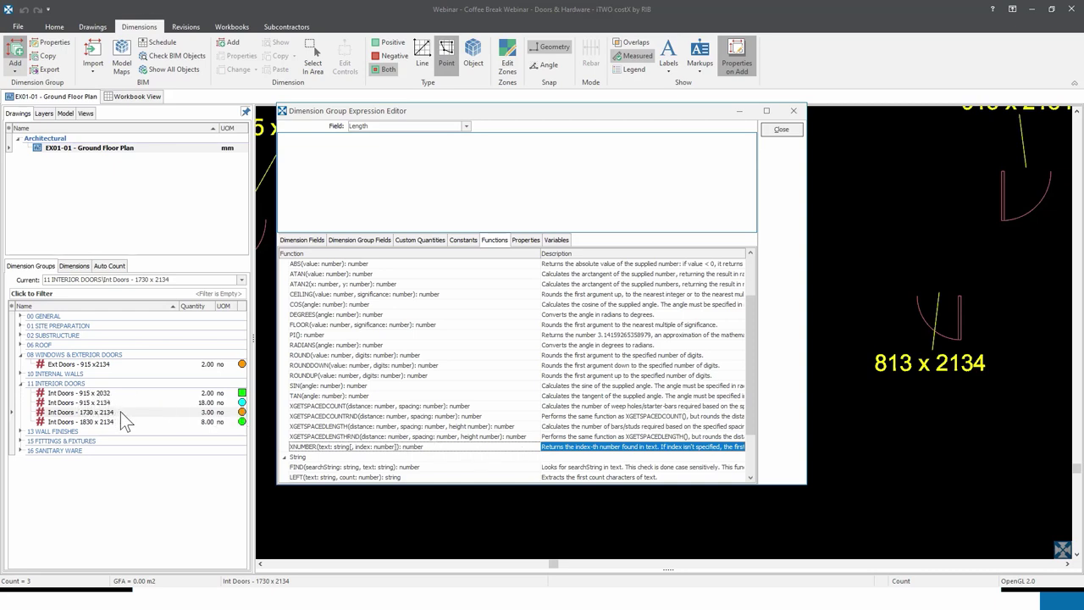
pyautogui.doubleClick(402, 446)
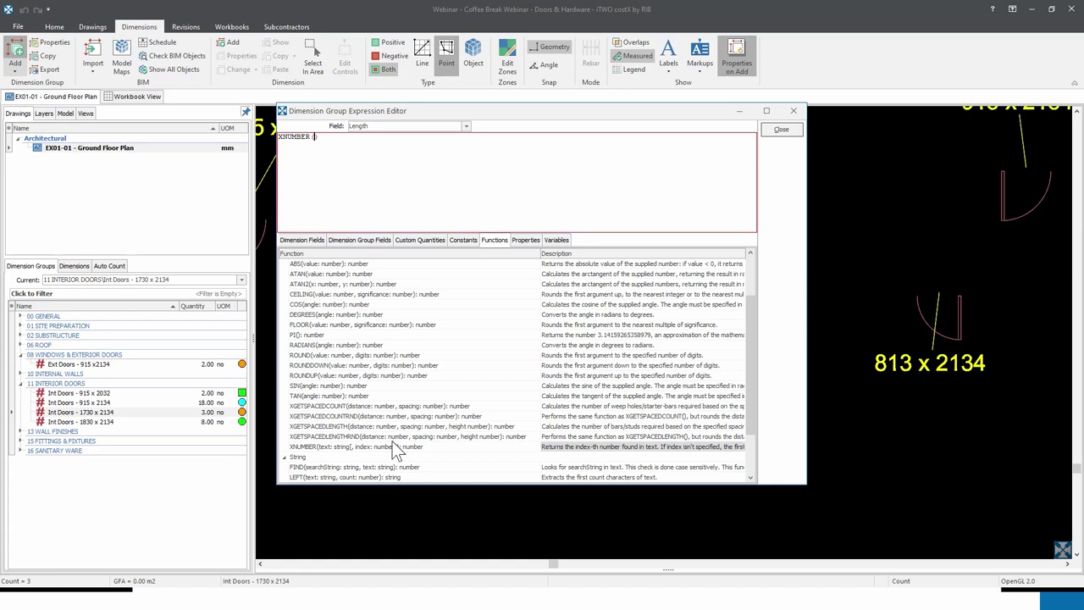
pyautogui.click(364, 242)
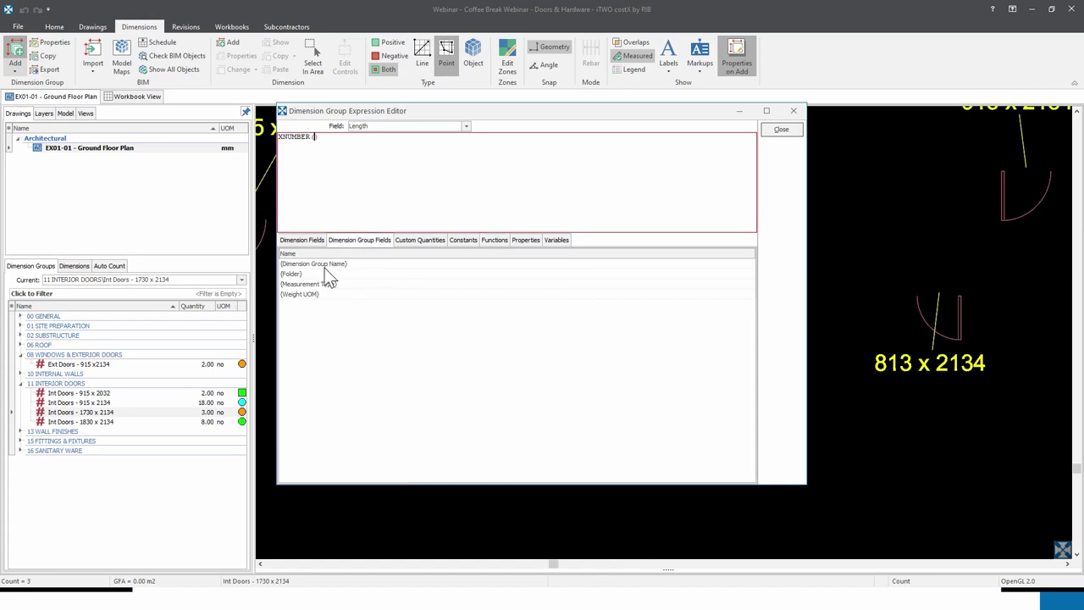
pyautogui.doubleClick(329, 265)
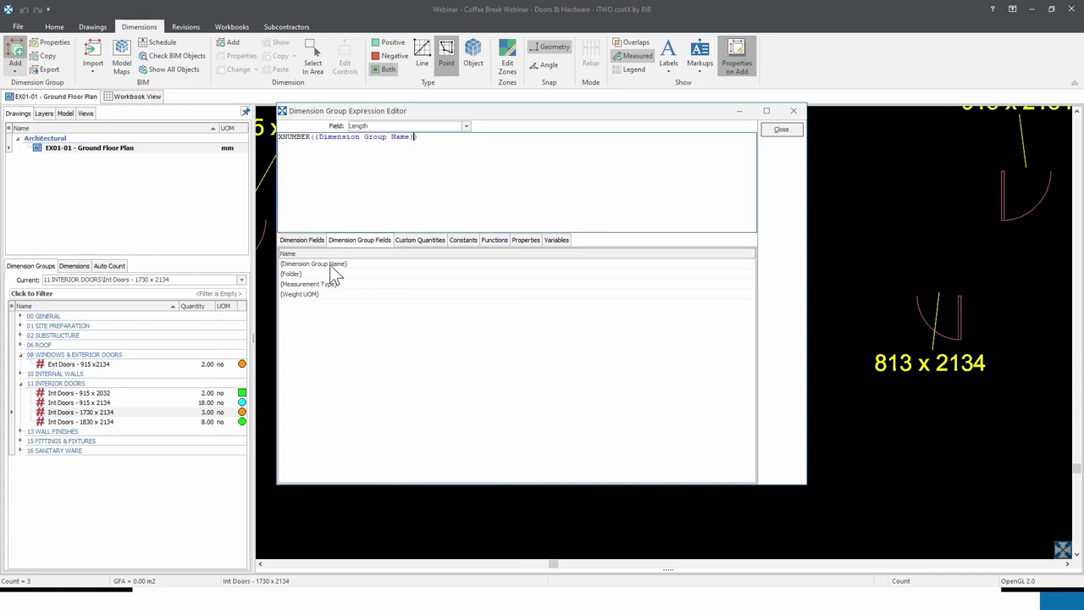
pyautogui.write(',')
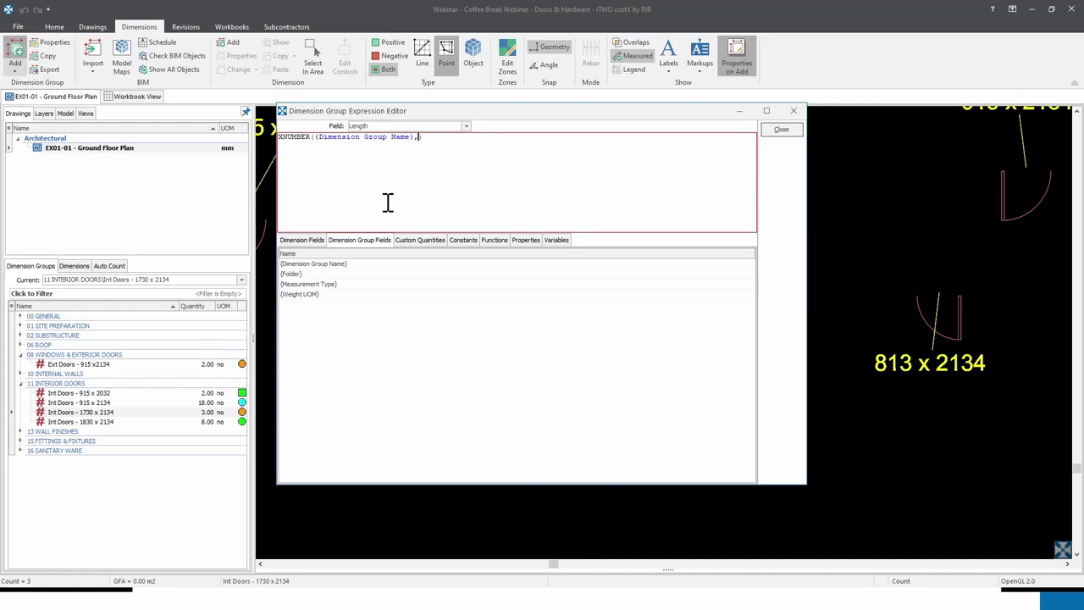
pyautogui.write('1')
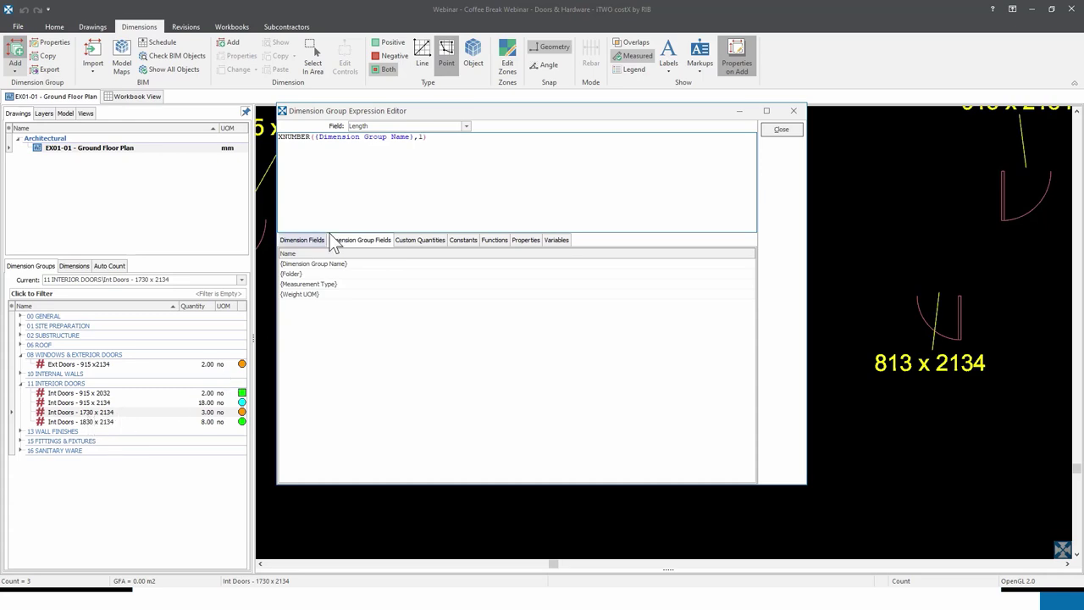
# - Wrap the expression in parentheses and divide by 1000, keeping the formula
pyautogui.click(280, 137)
pyautogui.write('(')
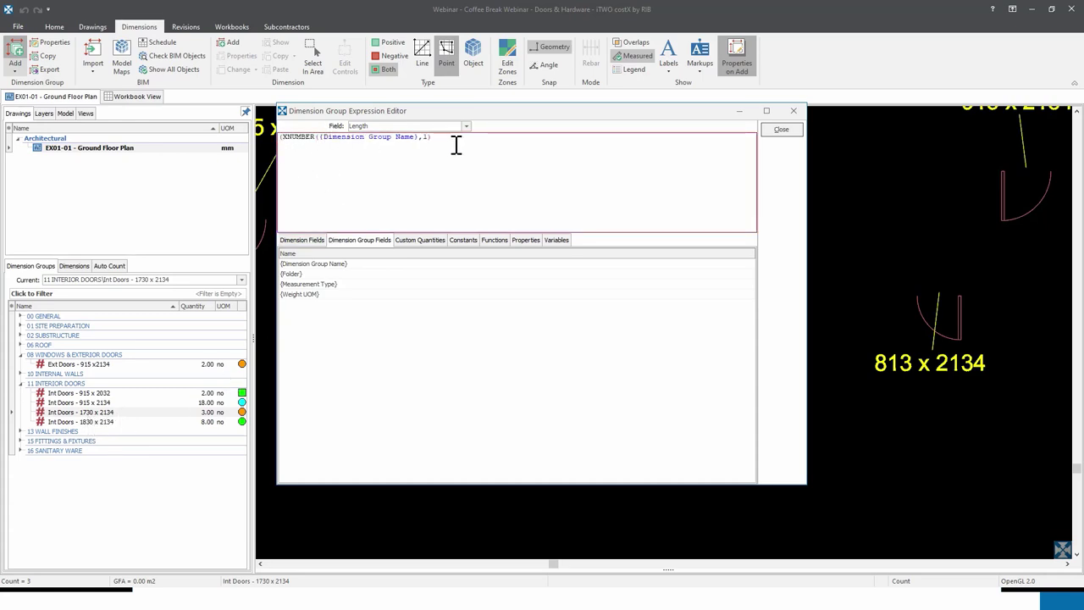
pyautogui.click(456, 138)
pyautogui.write(')/1000')
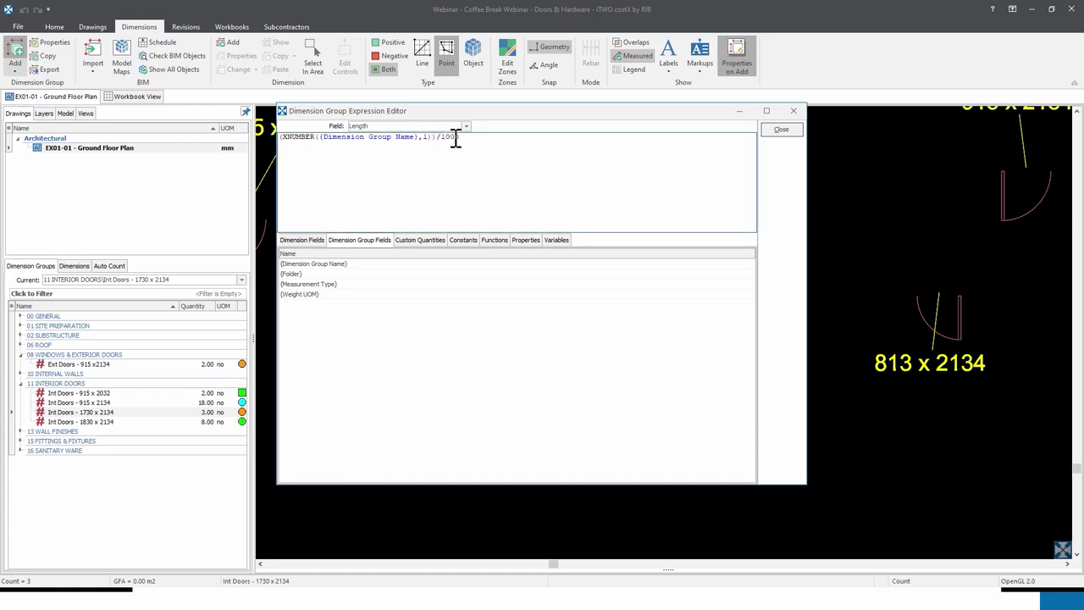
pyautogui.click(780, 130)
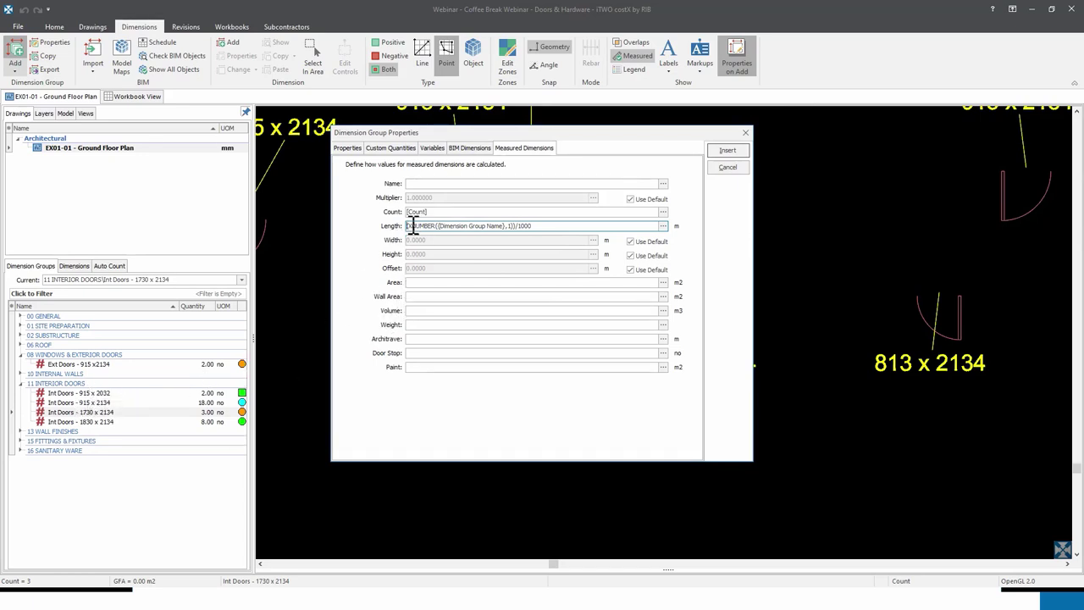
# - Untick Height's Use Default and give it the Length formula with argument 2
pyautogui.click(511, 226)
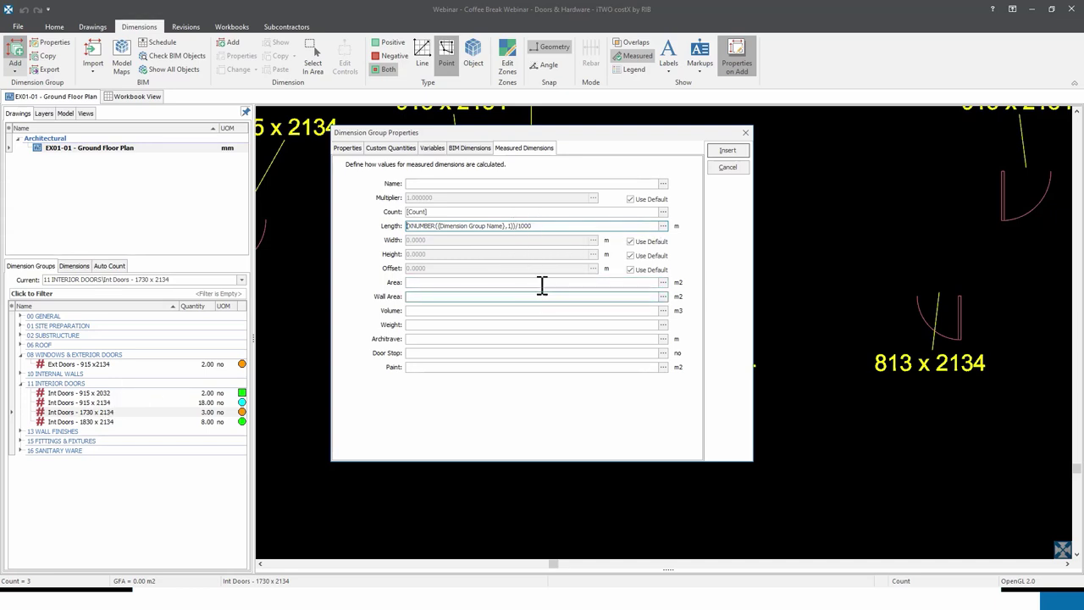
pyautogui.click(630, 256)
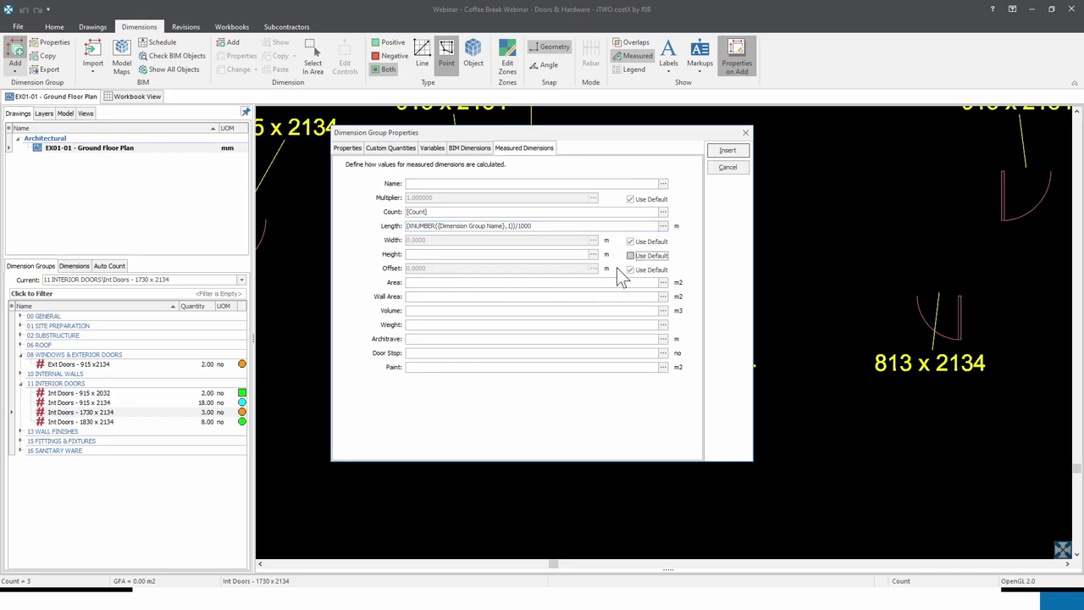
pyautogui.moveTo(544, 225); pyautogui.dragTo(381, 237)
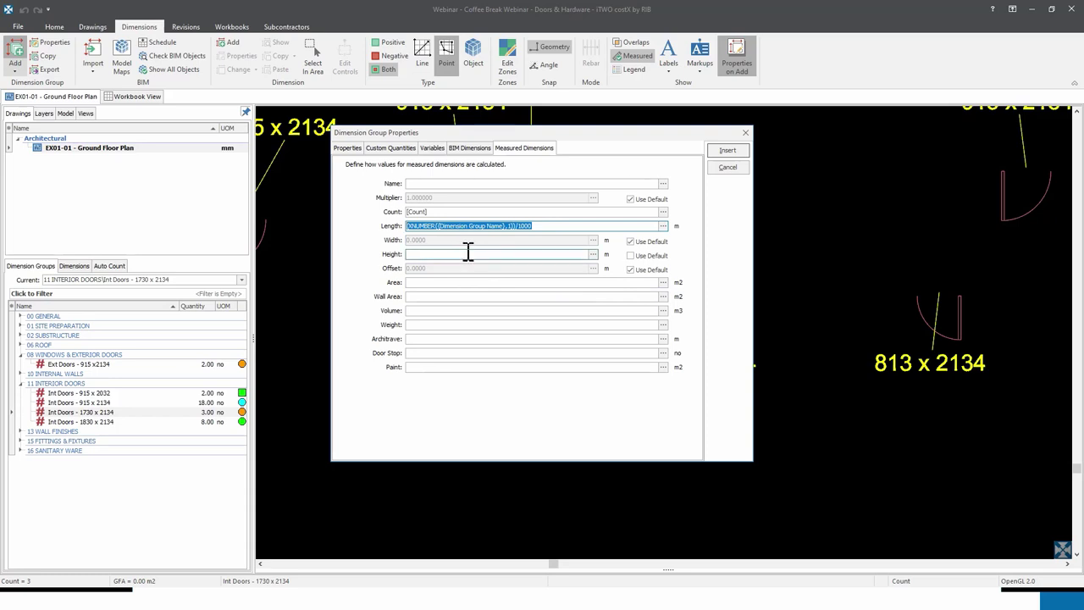
pyautogui.click(455, 254)
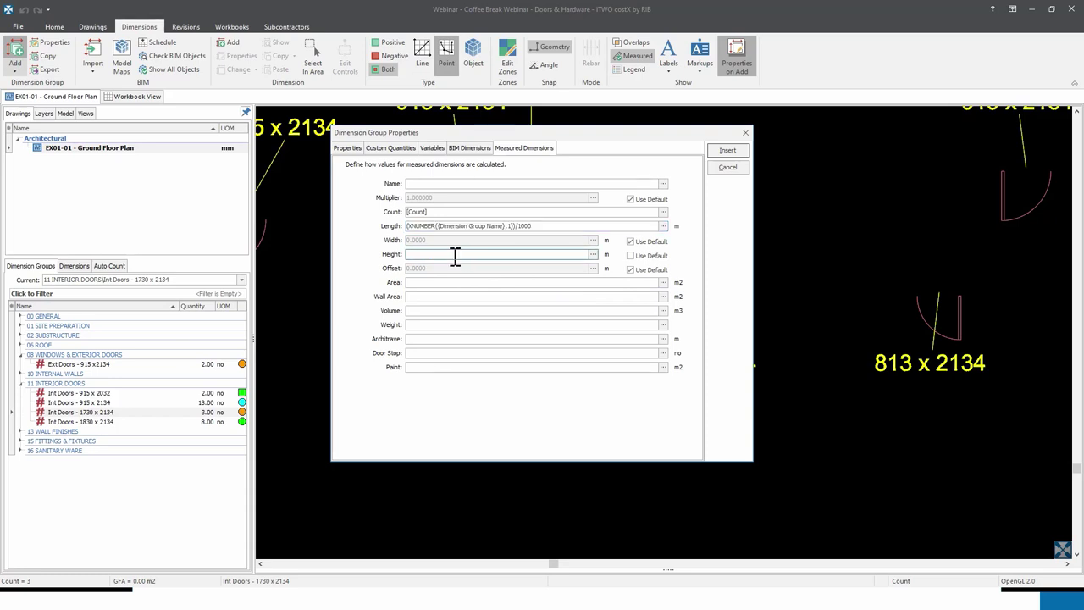
pyautogui.write('{XNUMBER({Dimension Group Name}, 1)}/1000')
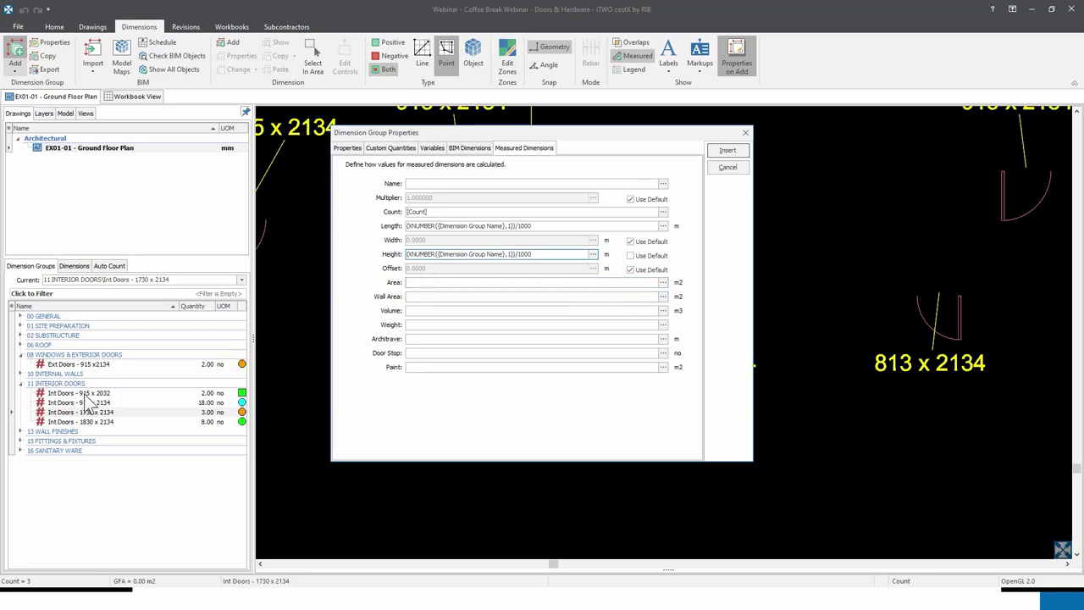
pyautogui.doubleClick(510, 255)
pyautogui.write('2')
# - Enter {Length}*{Height} as the Wall Area formula
pyautogui.click(663, 296)
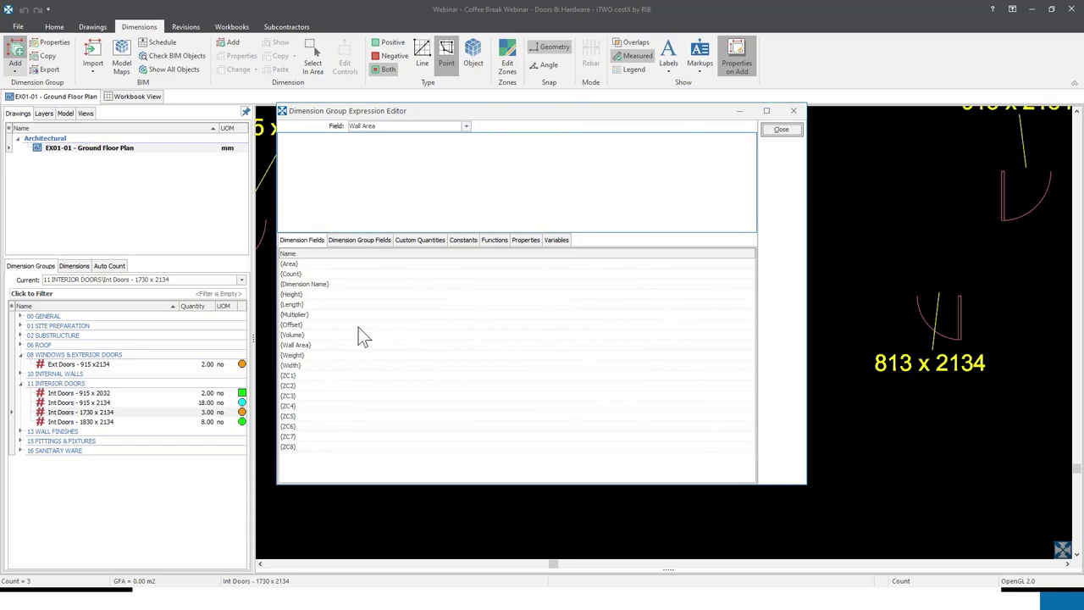
pyautogui.doubleClick(302, 304)
pyautogui.write('*')
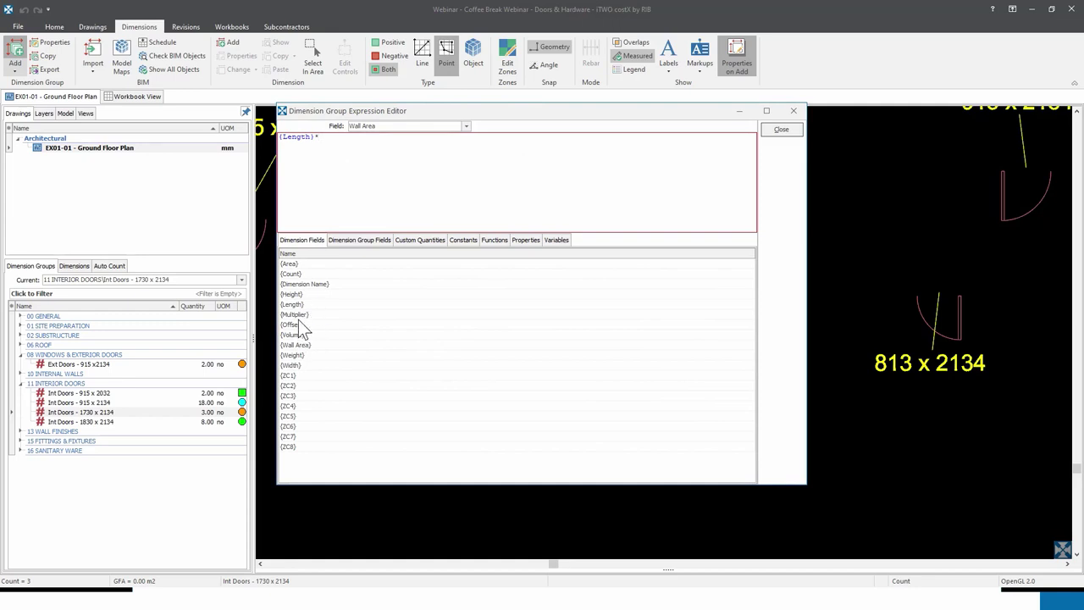
pyautogui.click(302, 294)
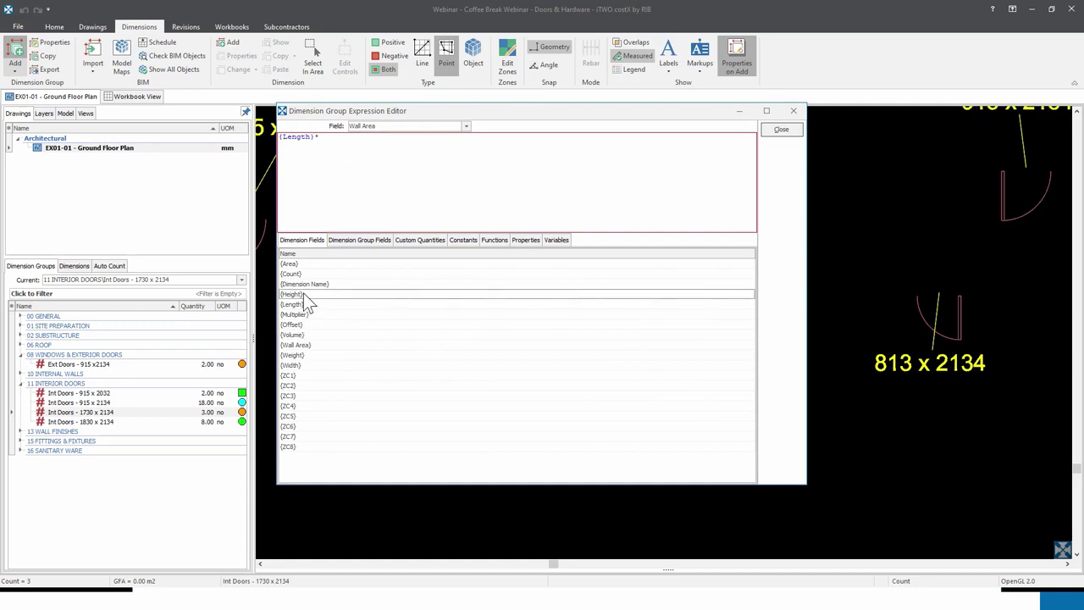
pyautogui.doubleClick(303, 293)
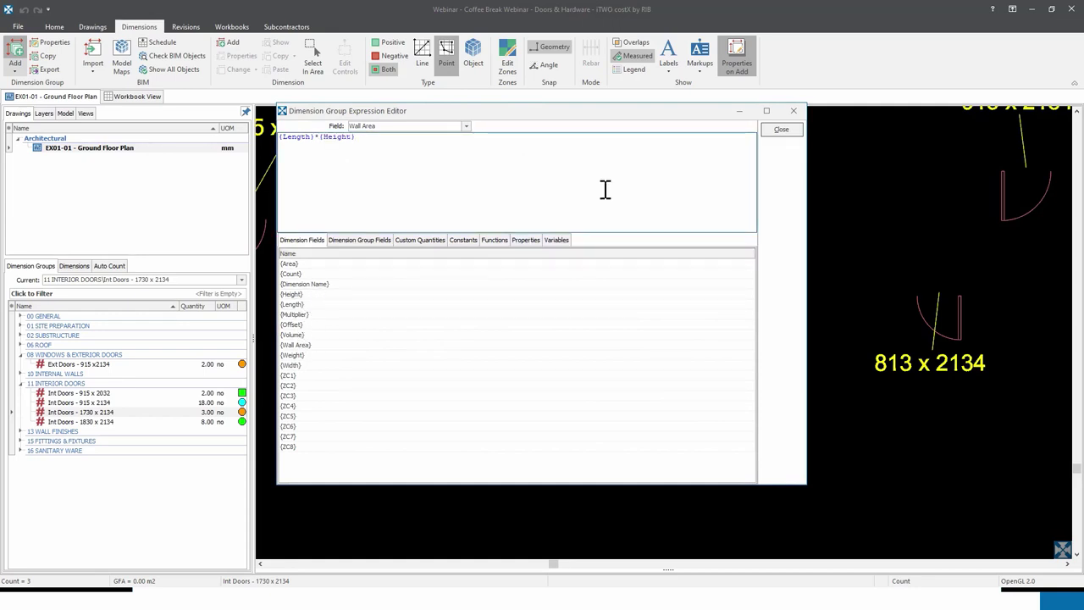
pyautogui.click(780, 131)
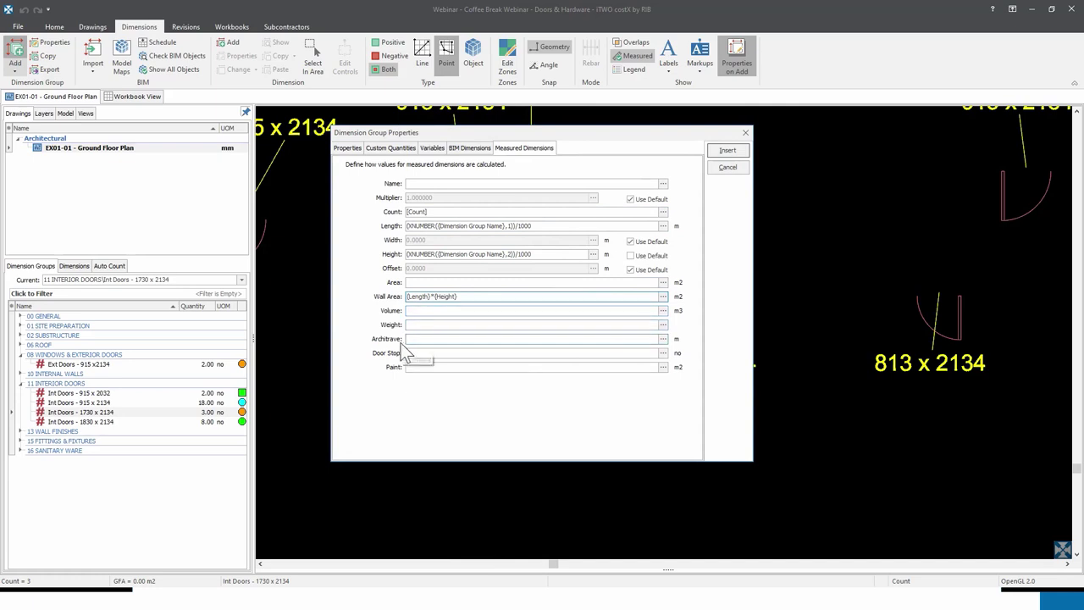
# - Start a new Selection-type variable named Architrave from the Architrave formula editor
pyautogui.click(664, 341)
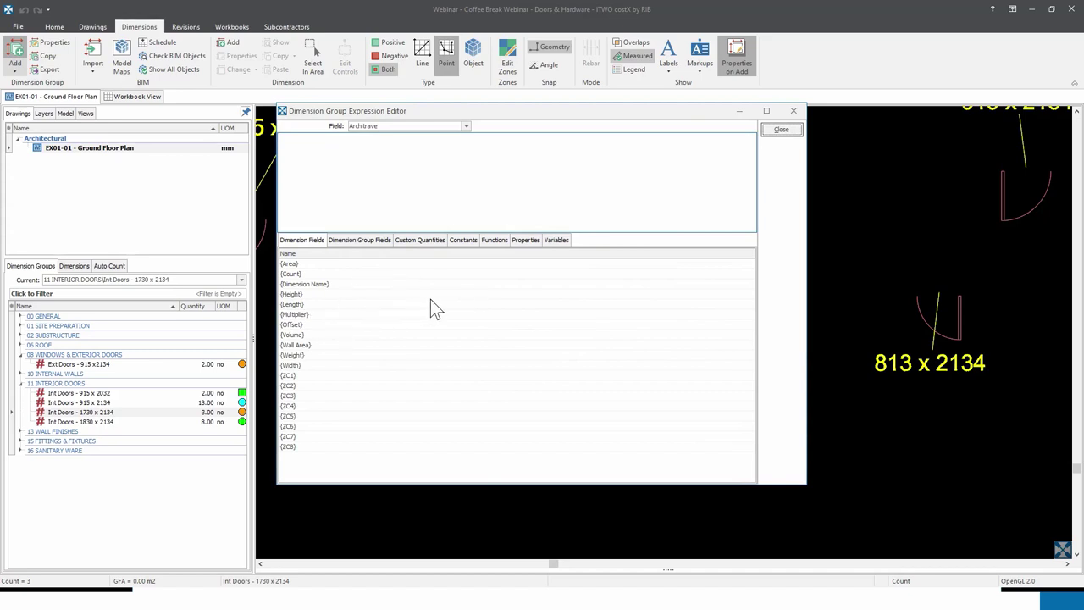
pyautogui.click(563, 241)
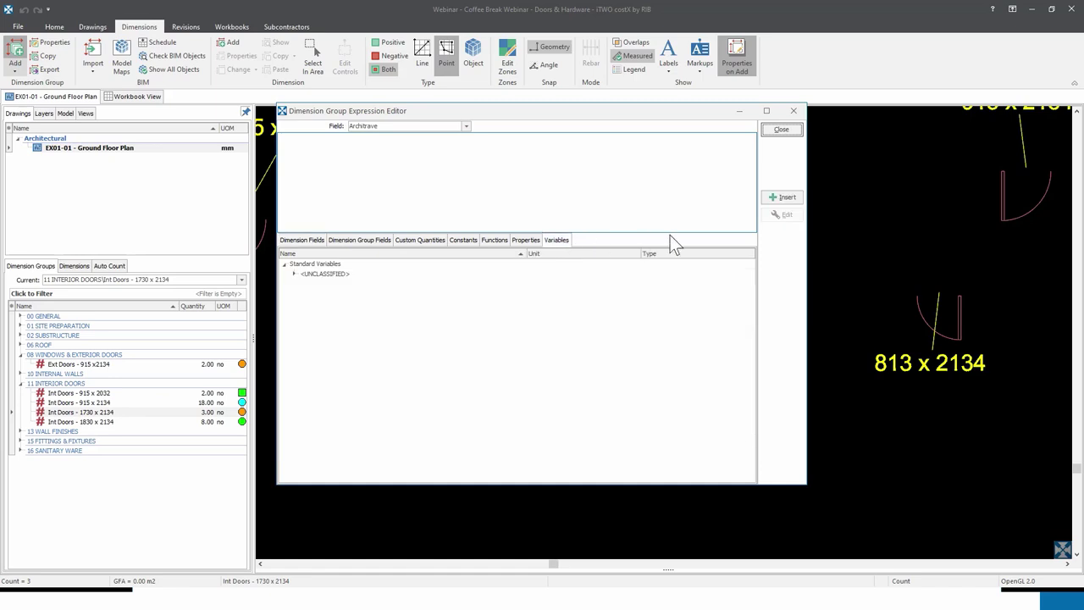
pyautogui.click(783, 199)
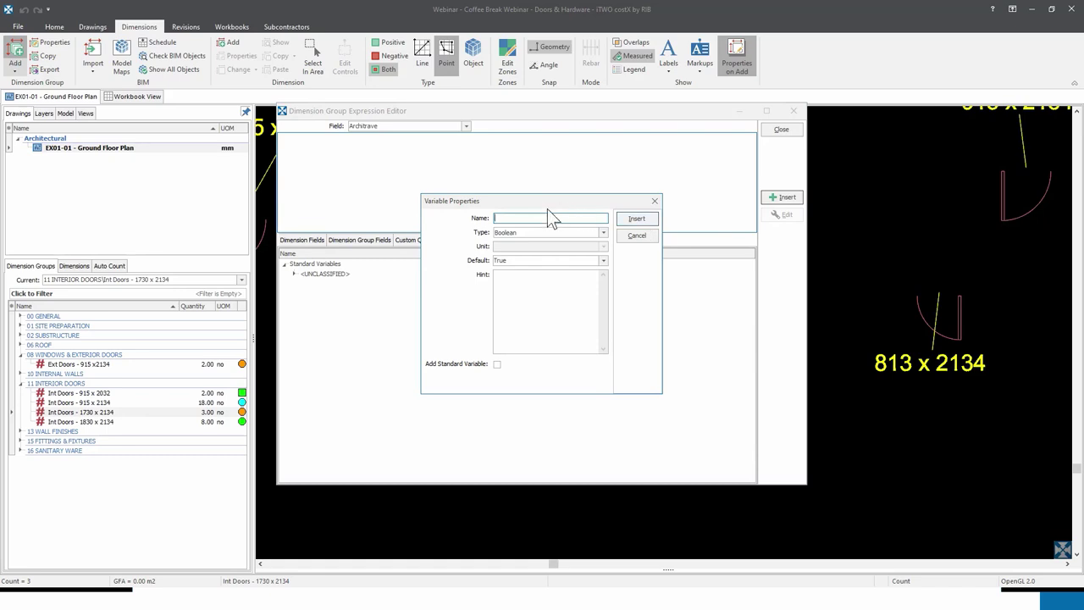
pyautogui.write('Architrave')
pyautogui.click(601, 234)
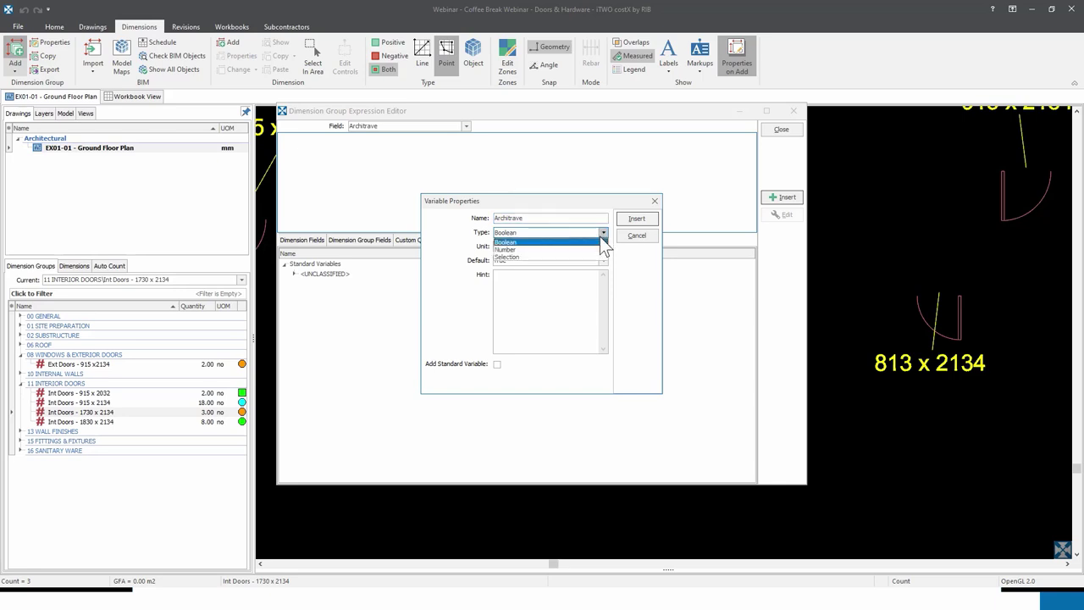
pyautogui.click(527, 257)
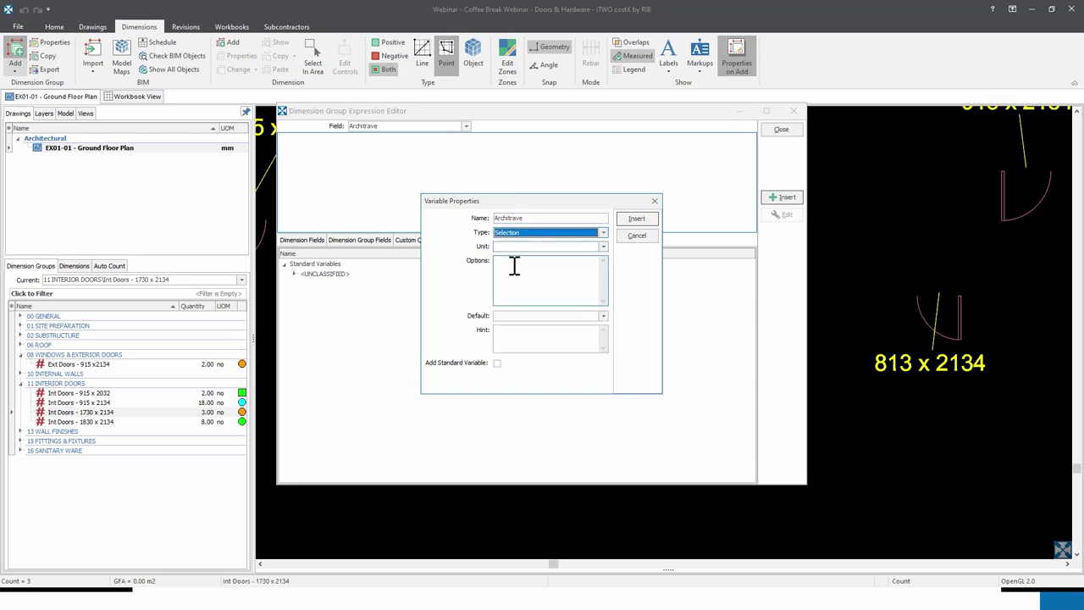
# - Give it options On One Side and On Both Sides, defaulting to On Both Sides
pyautogui.click(518, 265)
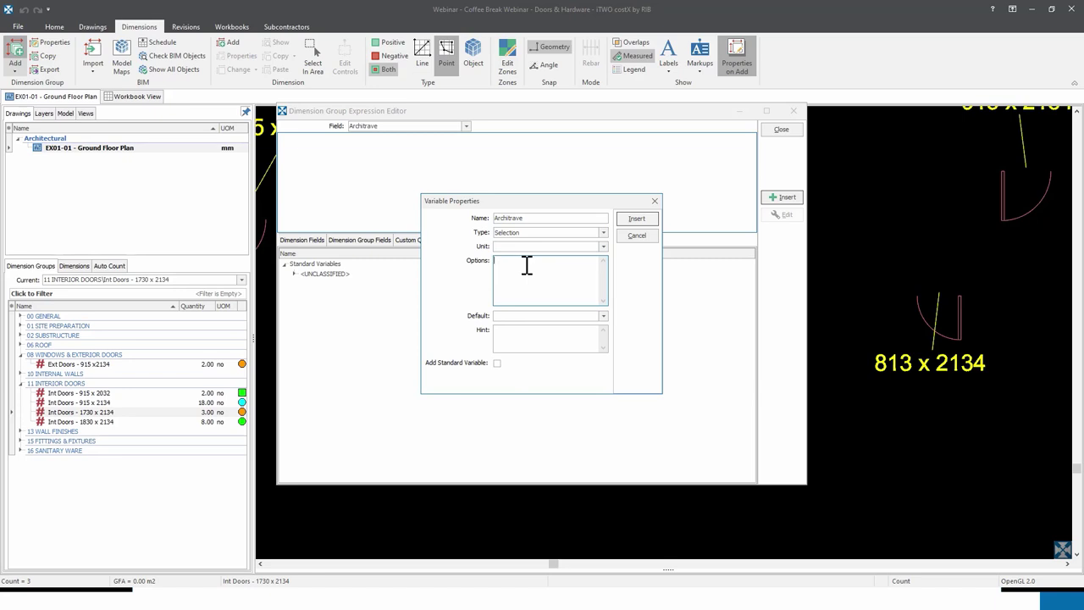
pyautogui.write('One One Side')
pyautogui.press('Return')
pyautogui.click(502, 260)
pyautogui.press('Delete')
pyautogui.click(606, 316)
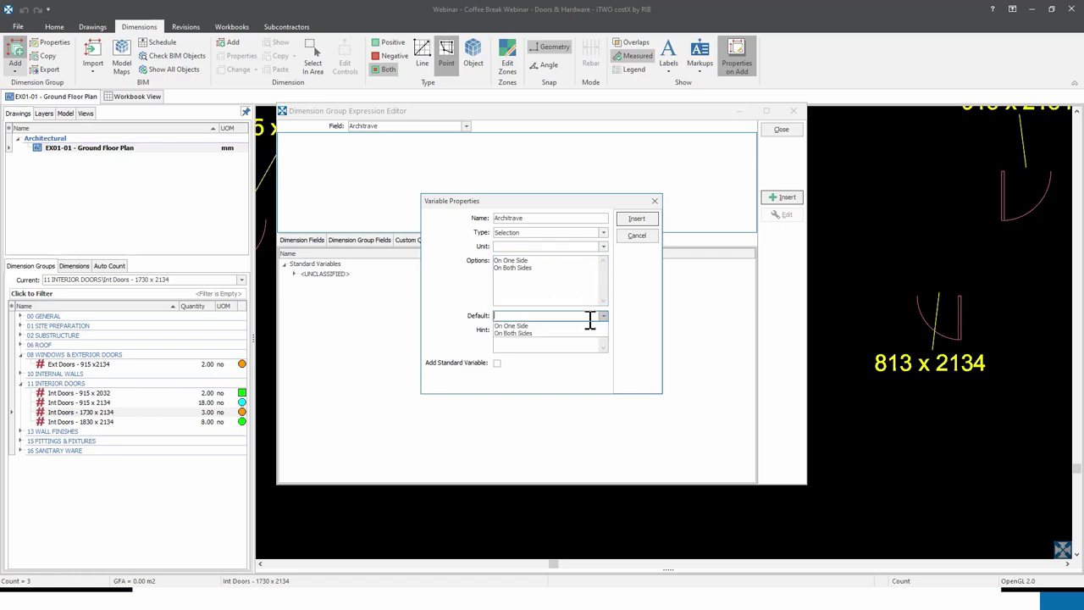
pyautogui.click(533, 332)
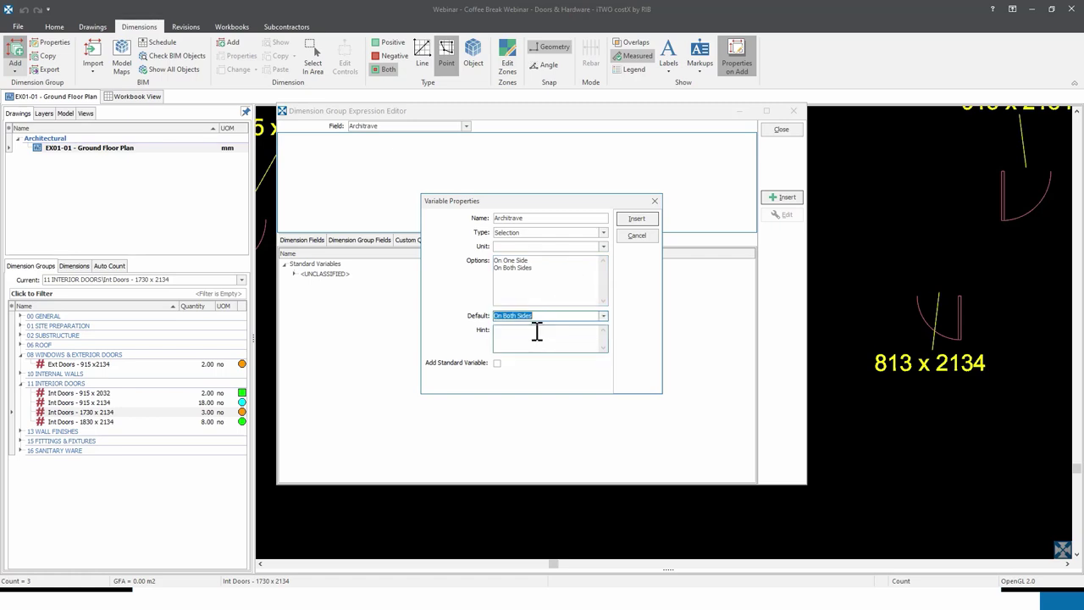
pyautogui.click(638, 220)
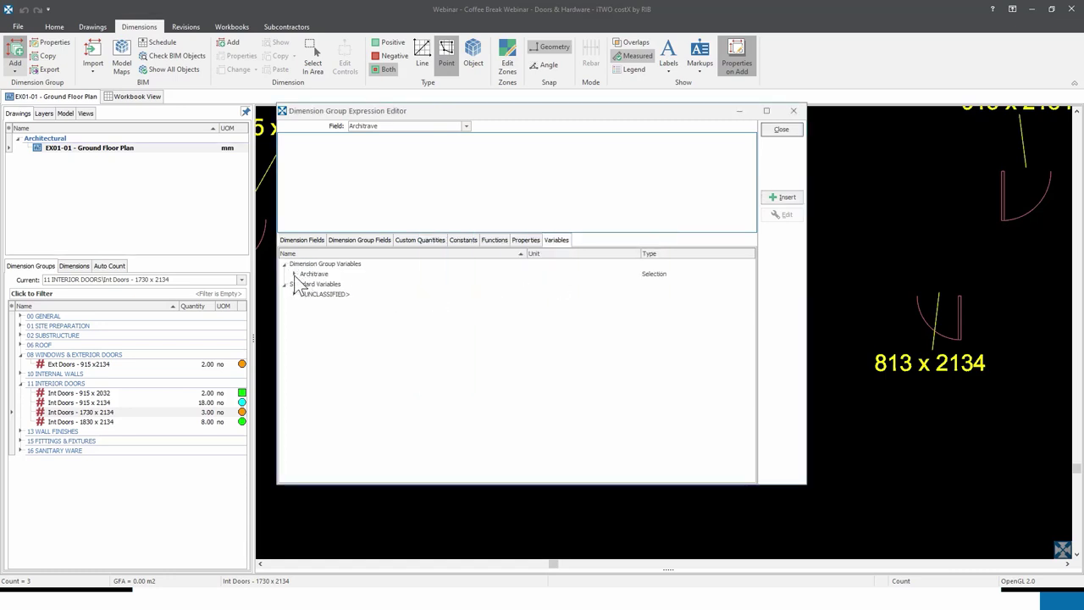
# - Start the Architrave formula as IF(XVAR("Architrave")="On One Side",,)
pyautogui.click(294, 273)
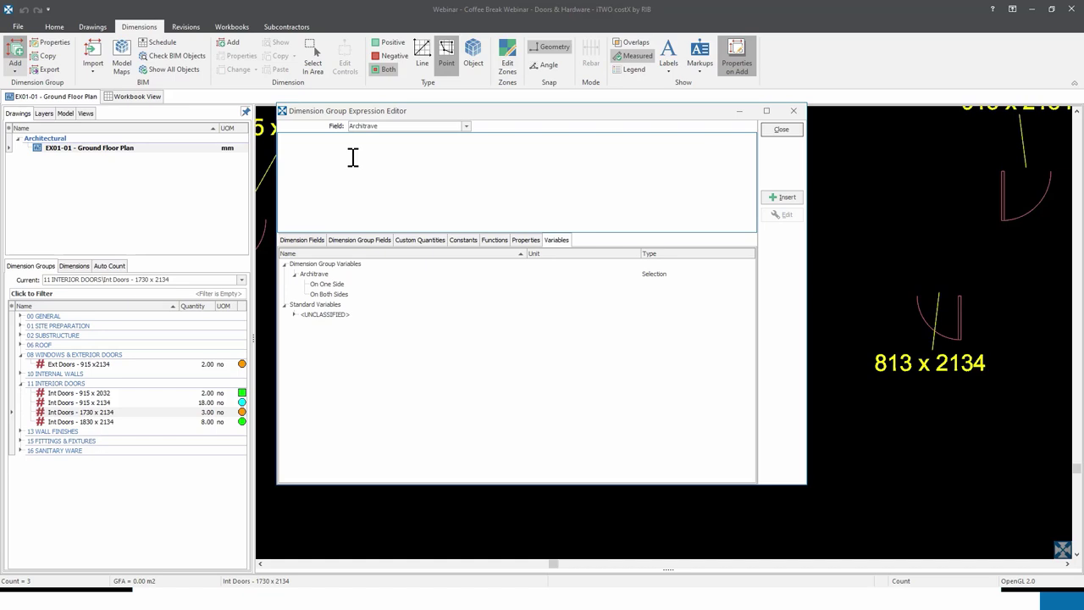
pyautogui.click(497, 240)
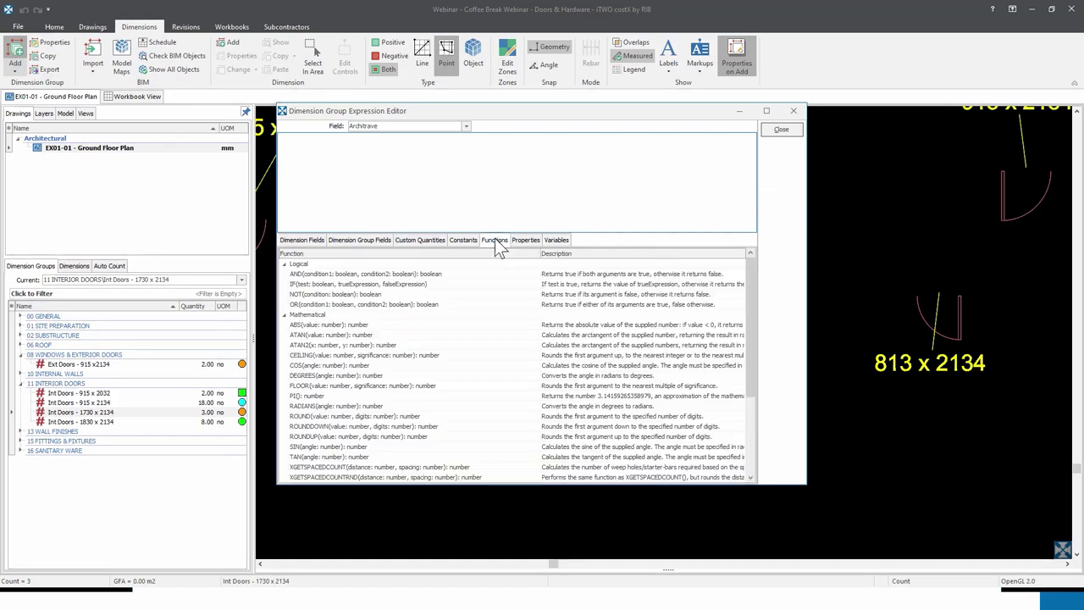
pyautogui.doubleClick(355, 285)
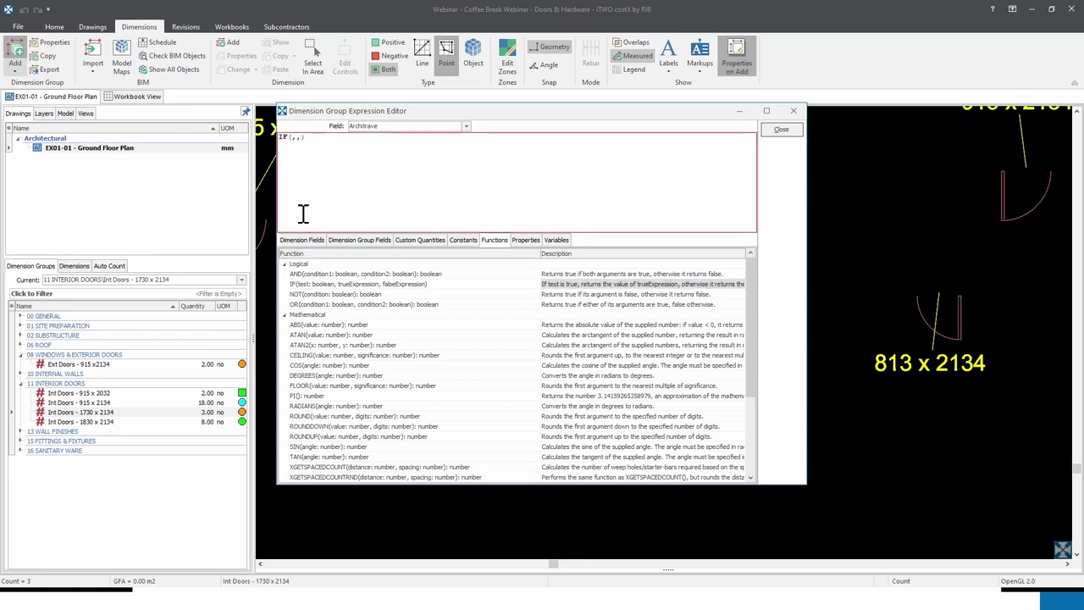
pyautogui.click(556, 240)
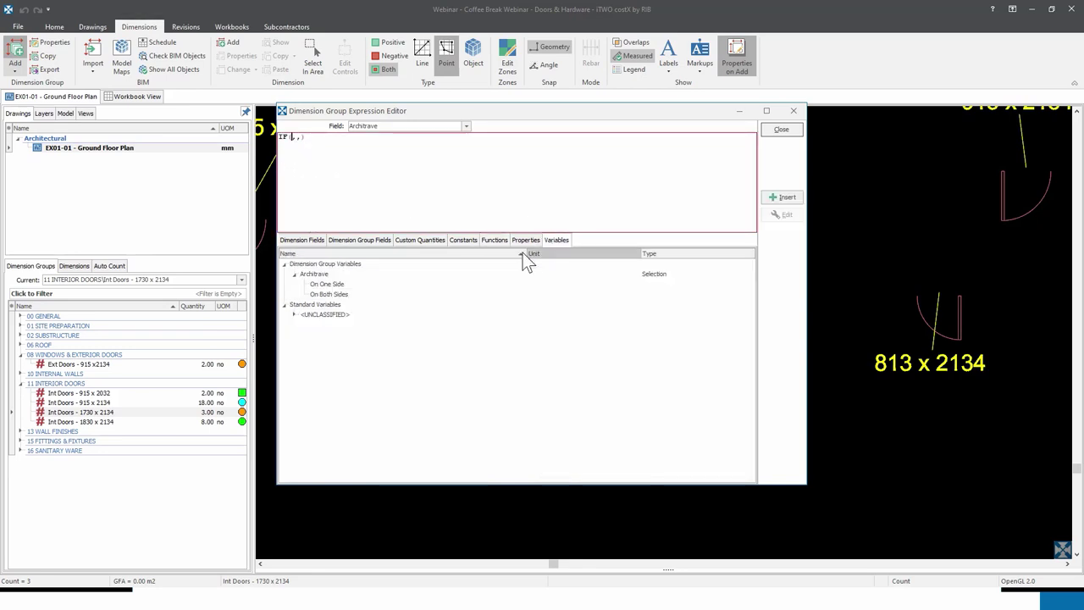
pyautogui.doubleClick(319, 276)
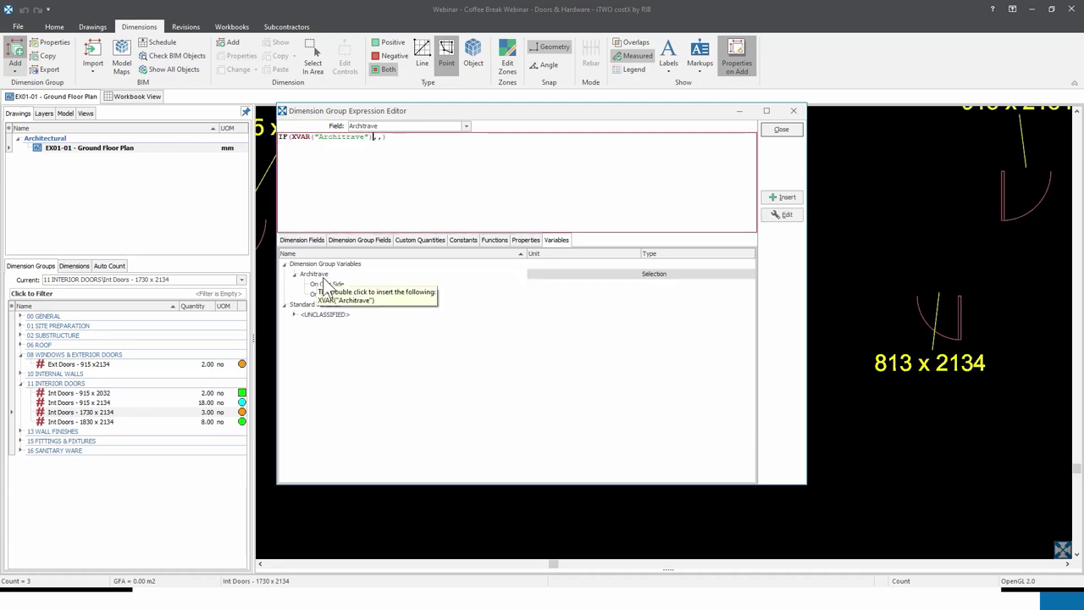
pyautogui.write('=')
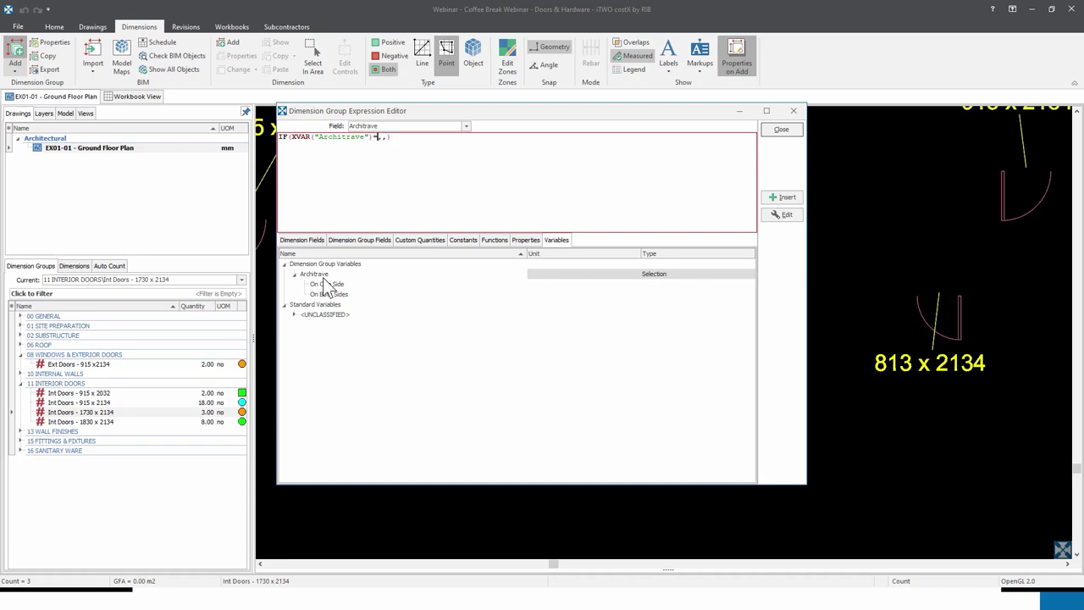
pyautogui.doubleClick(335, 284)
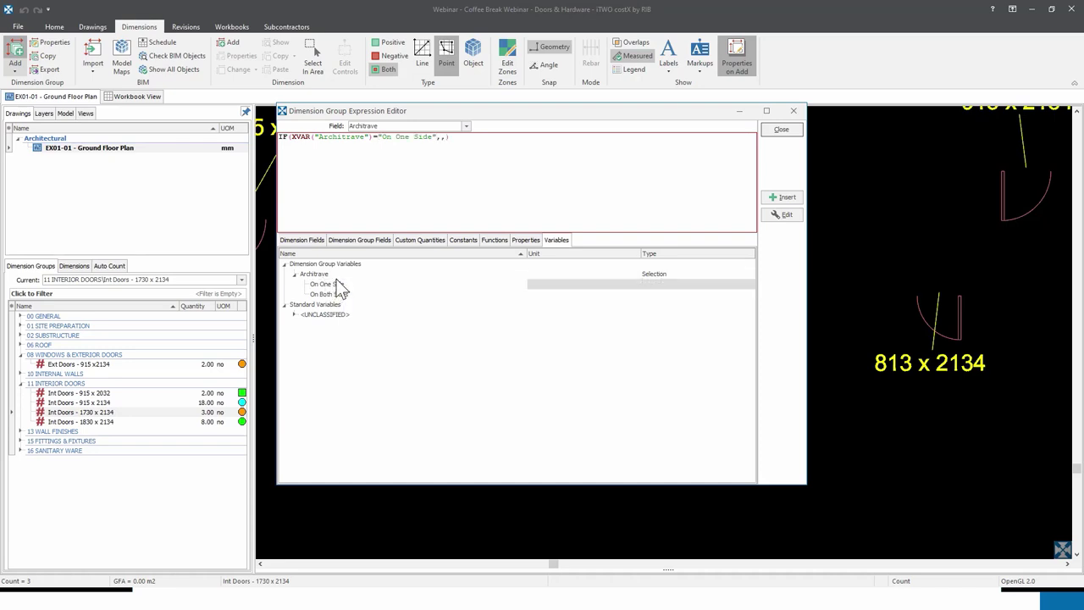
pyautogui.click(439, 137)
pyautogui.click(302, 242)
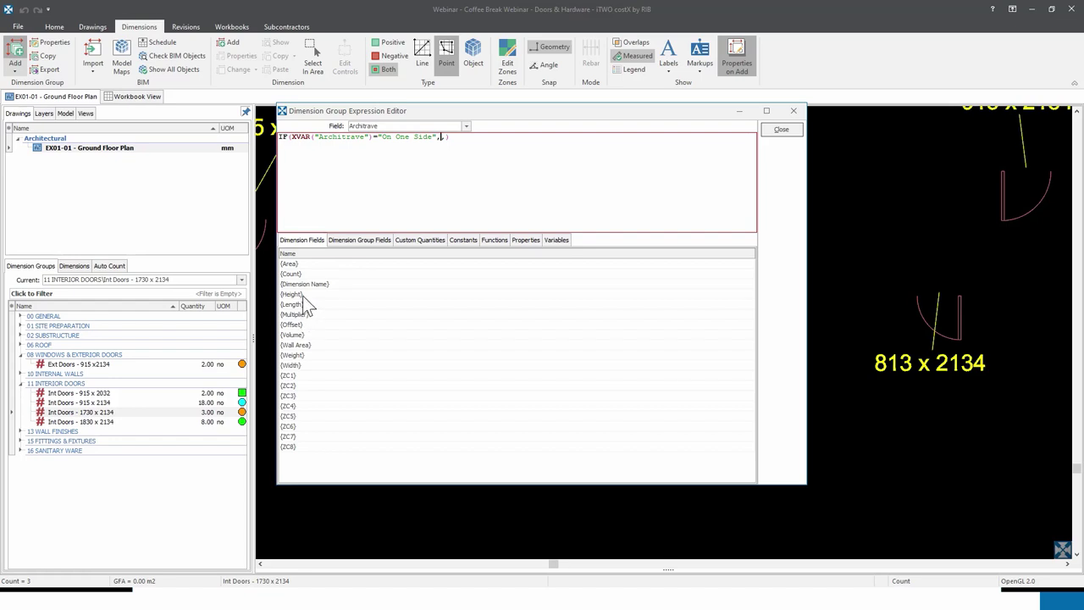
# - Fill the IF's true result with {Height}+{Length}+{Height}
pyautogui.doubleClick(302, 296)
pyautogui.doubleClick(302, 304)
pyautogui.doubleClick(303, 294)
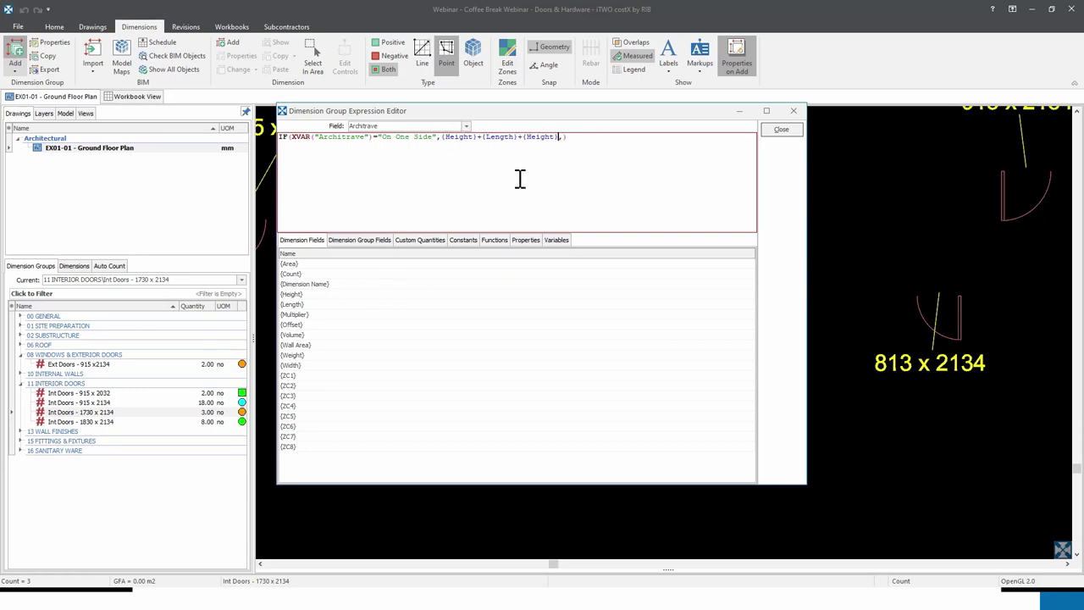
# - Add the false result 2*({Height}+{Length}+{Height}) and close the Architrave formula
pyautogui.moveTo(560, 138); pyautogui.dragTo(443, 140)
pyautogui.hotkey('ctrl', 'c')
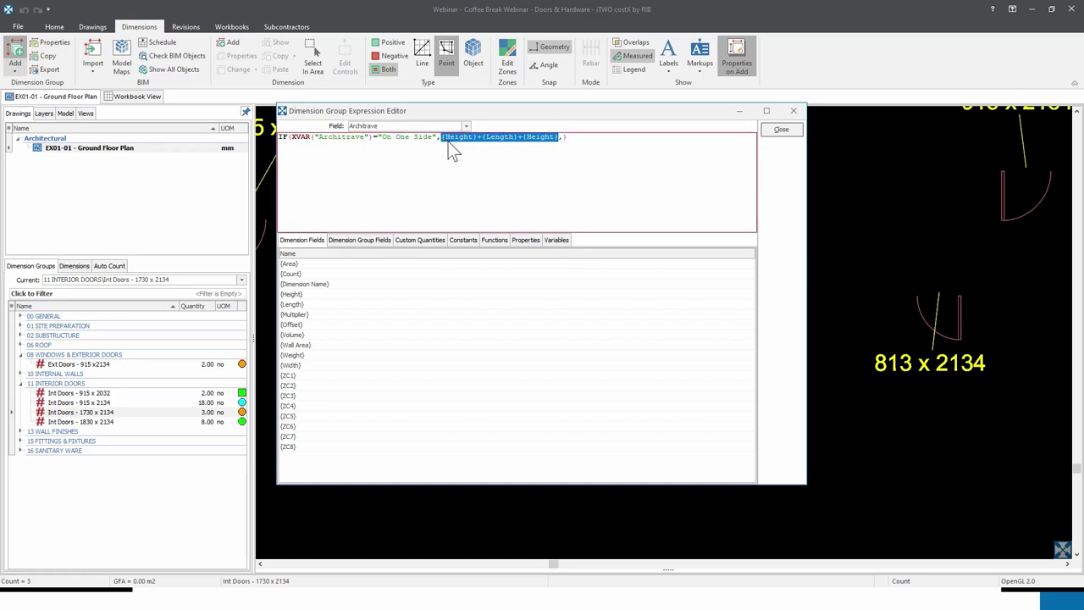
pyautogui.click(563, 139)
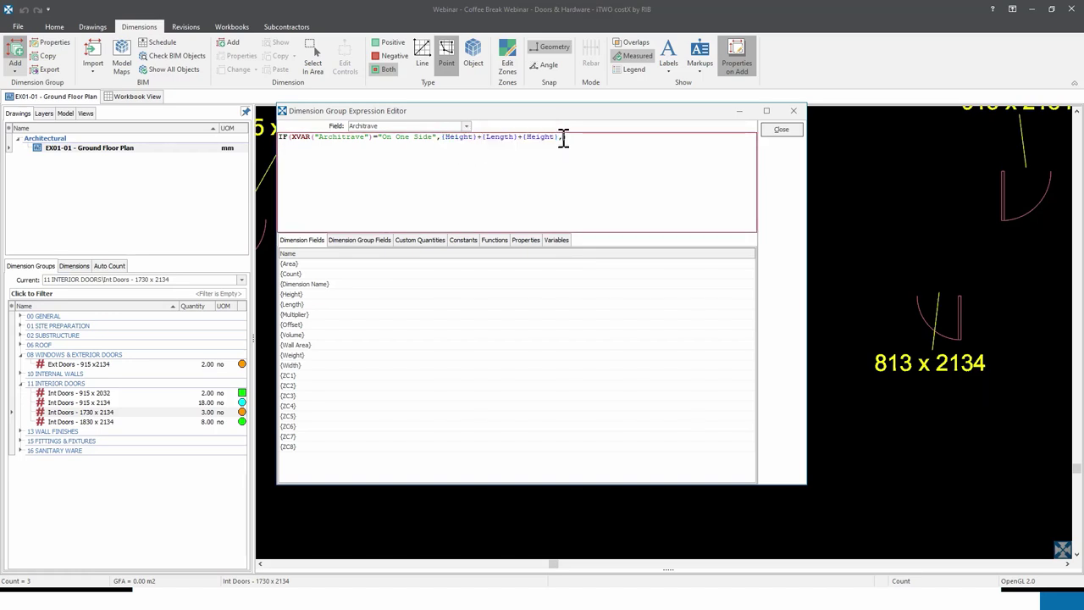
pyautogui.write(',')
pyautogui.write('2')
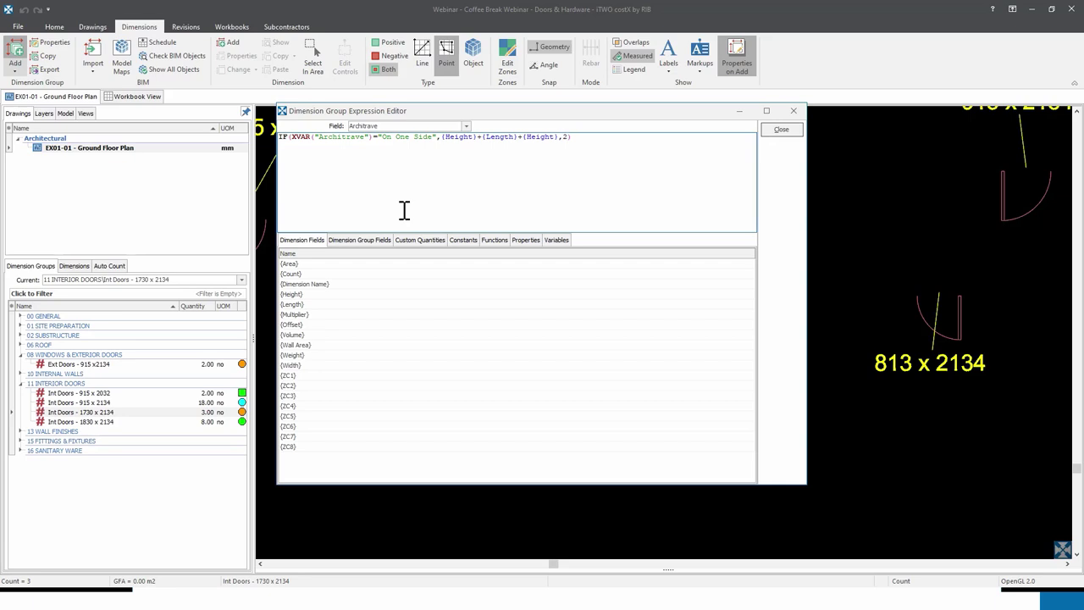
pyautogui.write('*')
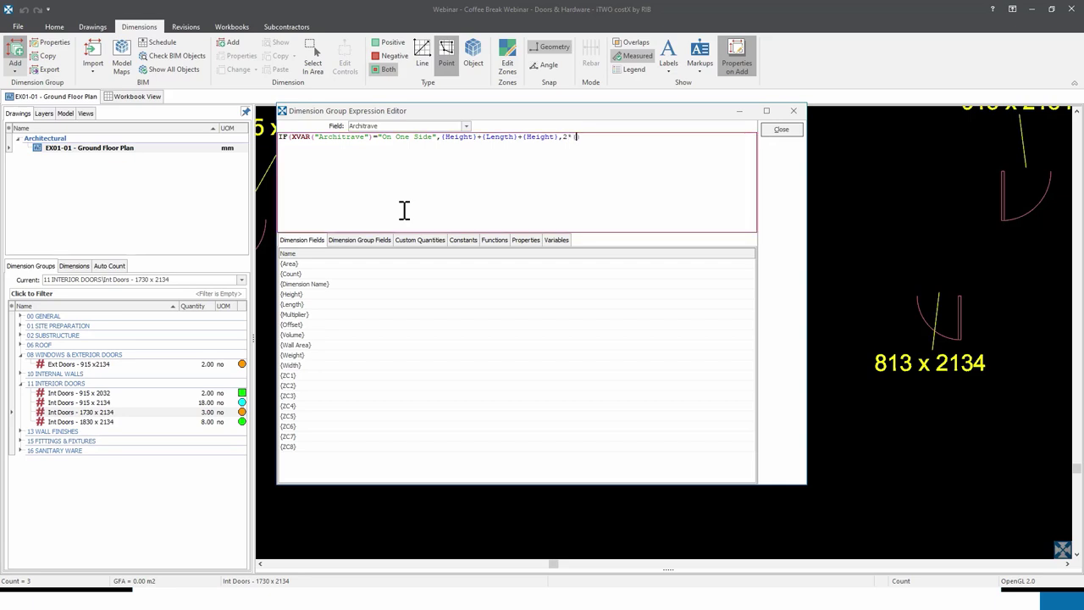
pyautogui.write('(')
pyautogui.hotkey('ctrl', 'v')
pyautogui.write(')')
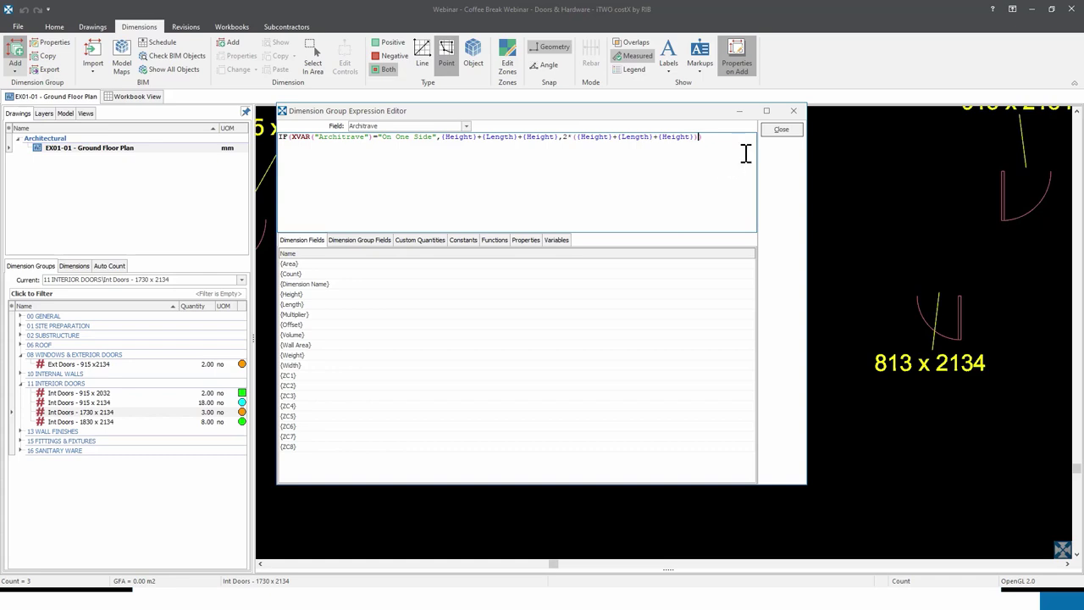
pyautogui.click(779, 132)
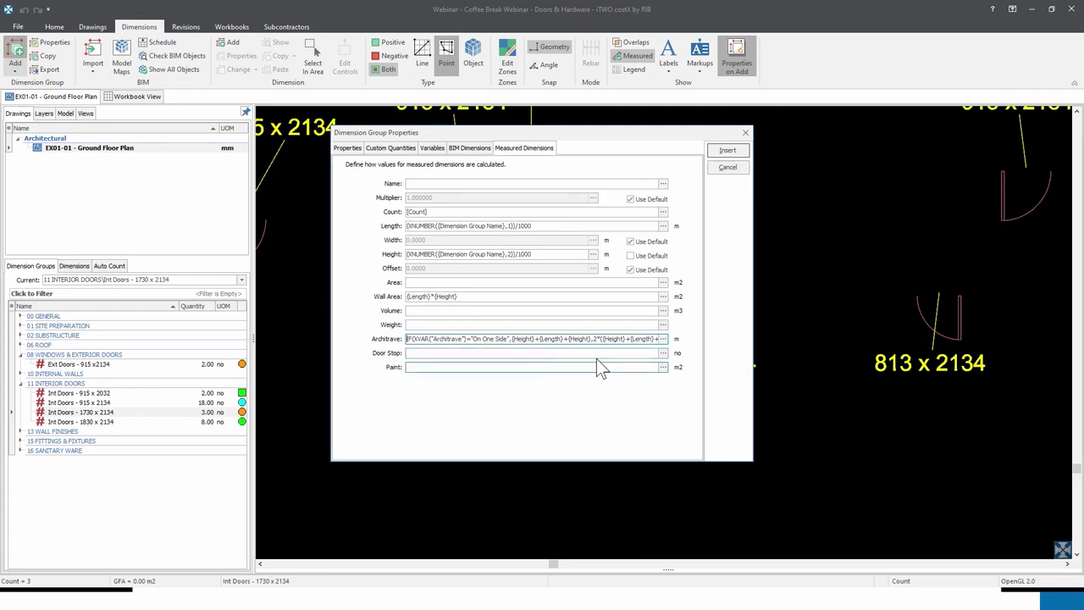
# - Start a new Number variable named Door Stop from the Door Stop quantity's editor
pyautogui.click(664, 354)
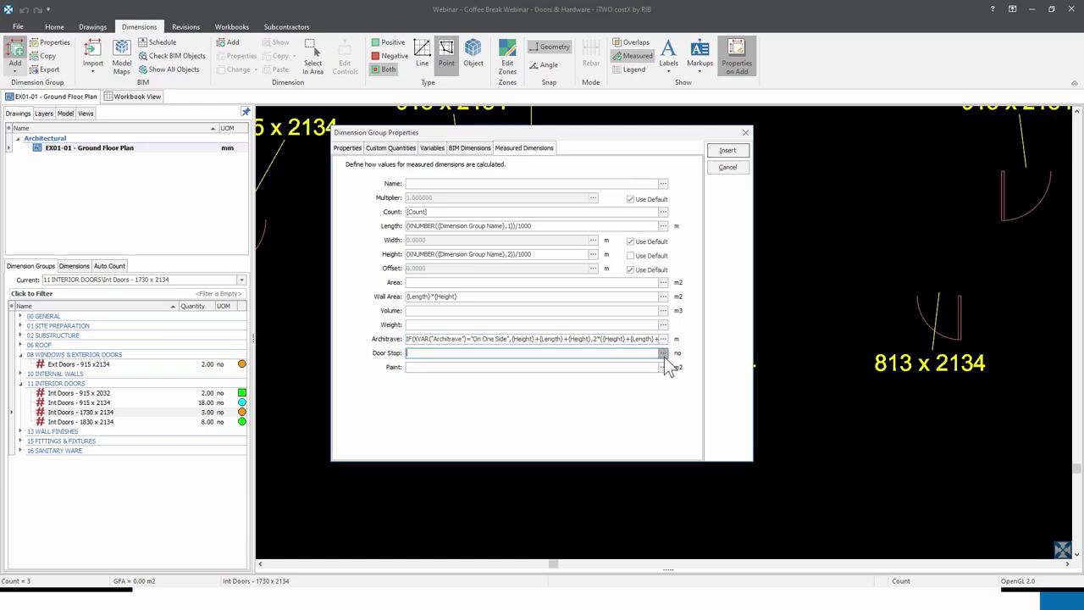
pyautogui.click(565, 242)
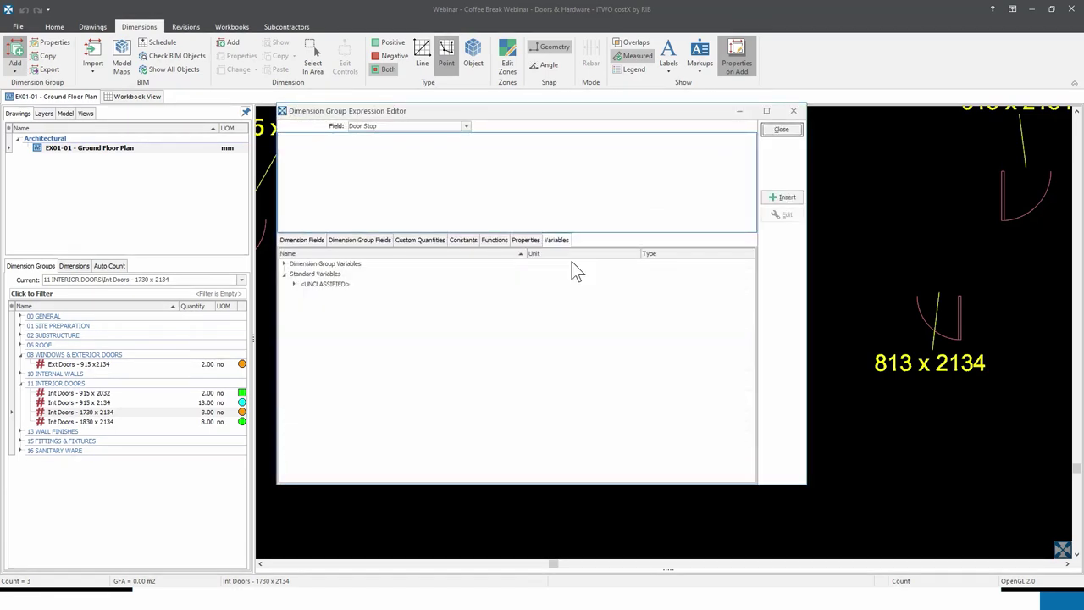
pyautogui.click(777, 197)
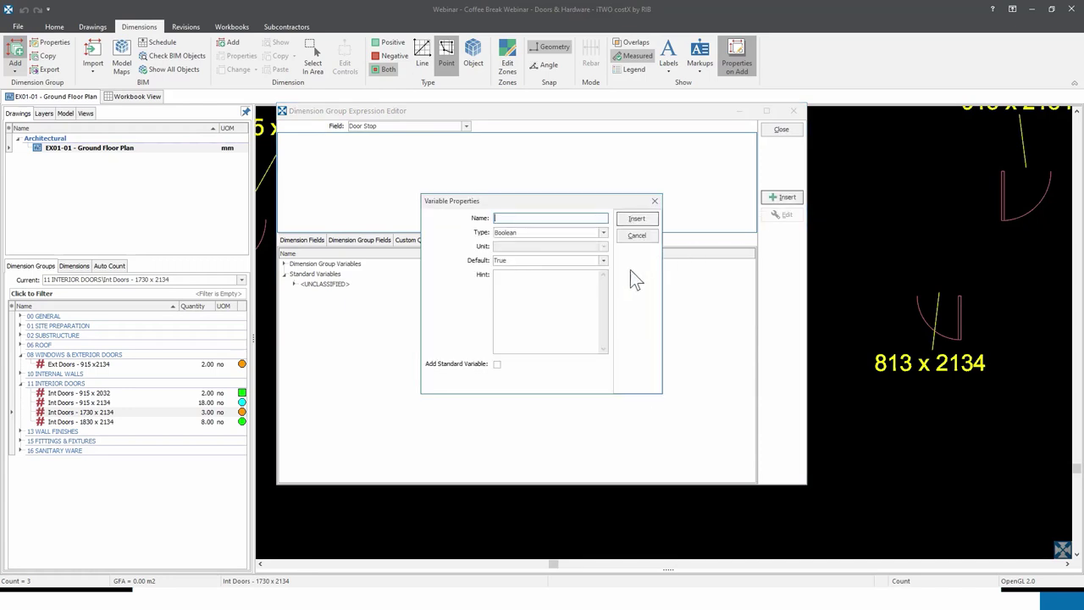
pyautogui.write('Door Stop')
pyautogui.click(603, 233)
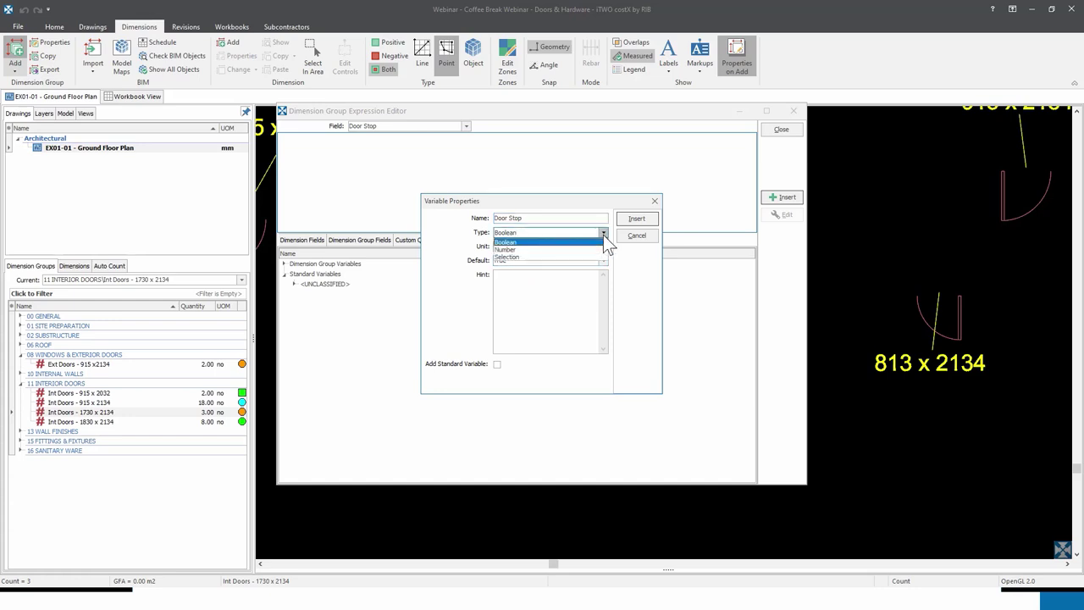
pyautogui.click(528, 255)
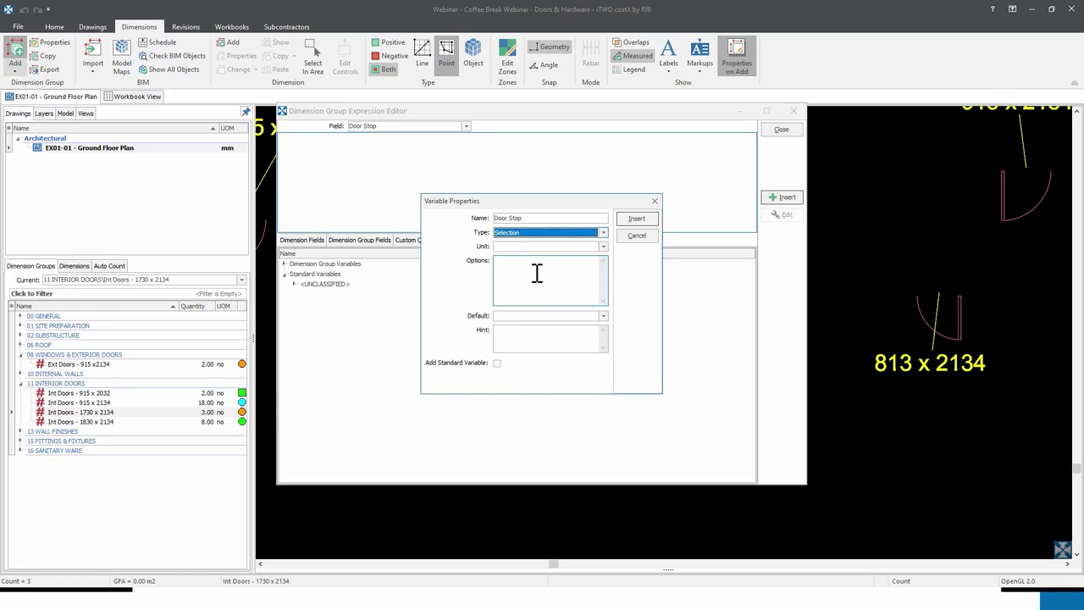
pyautogui.click(603, 232)
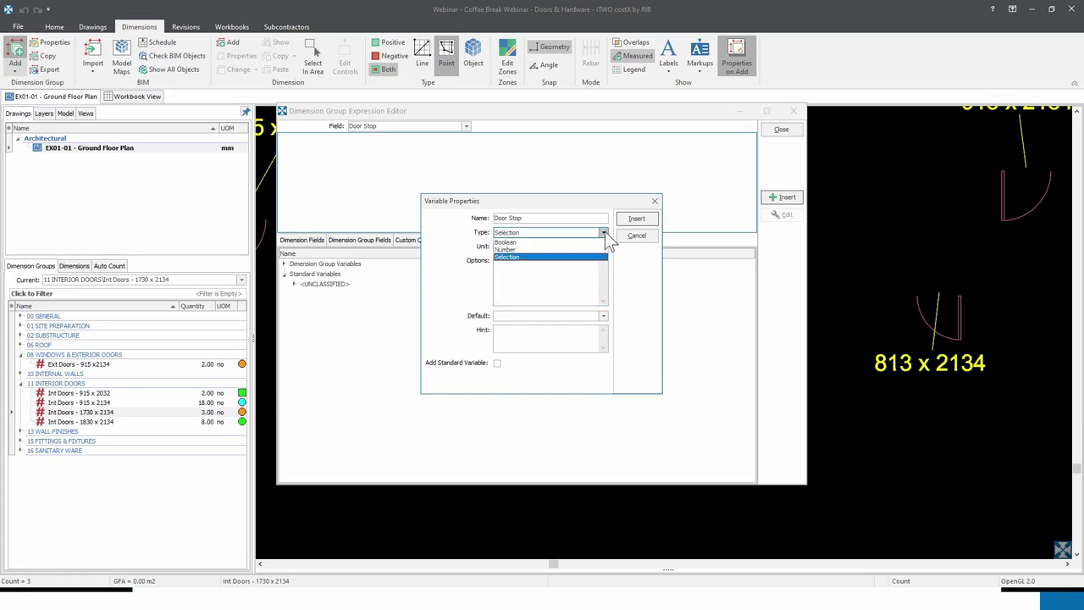
pyautogui.click(542, 249)
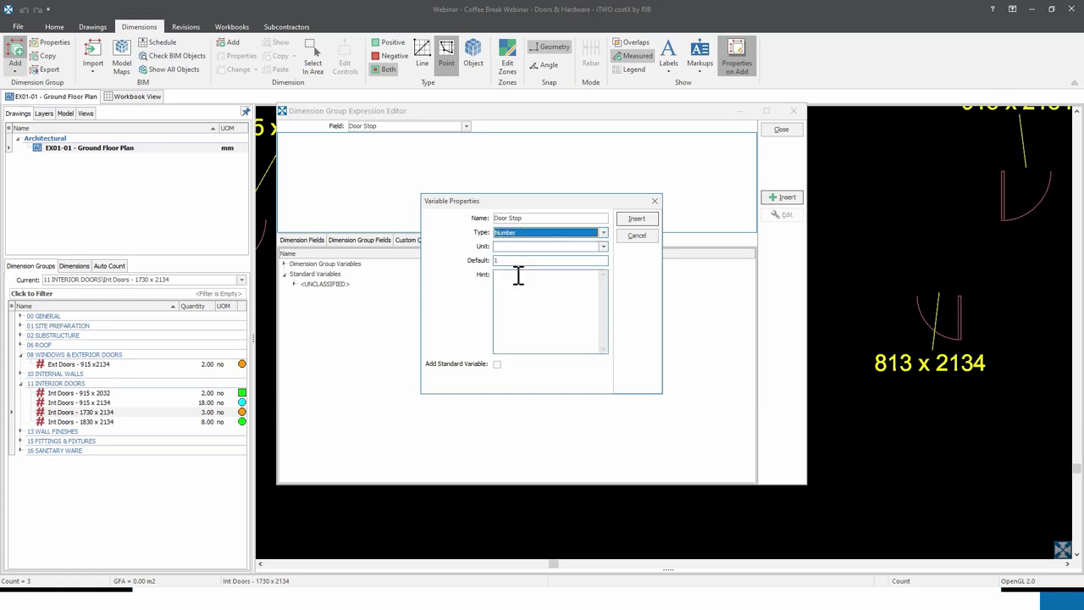
# - Give Door Stop unit no and default 1, then set the quantity to XVAR("Door Stop")
pyautogui.click(604, 247)
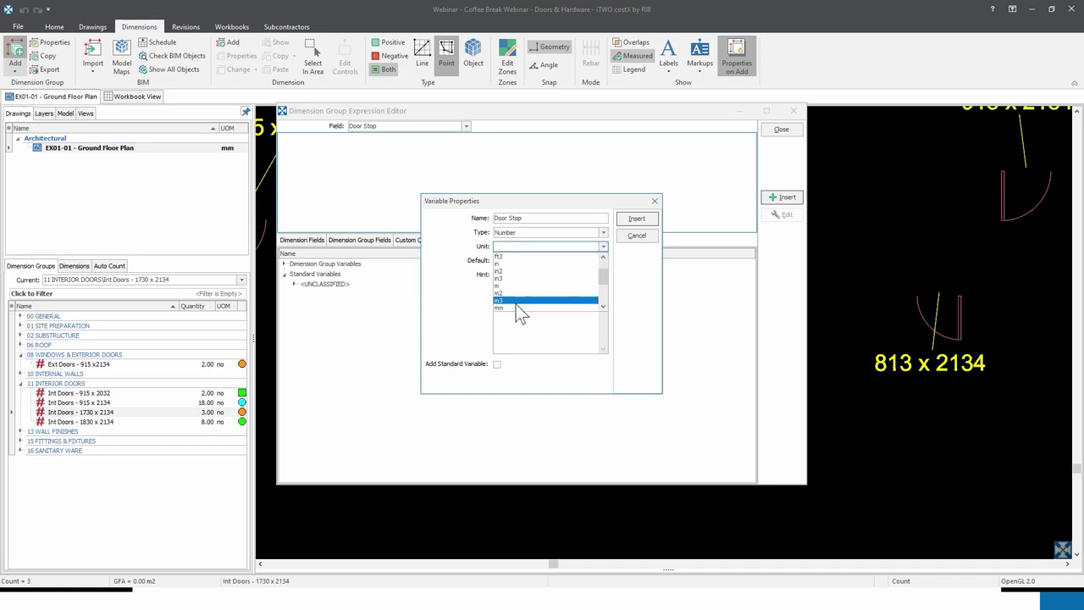
pyautogui.scroll(-2, 522, 312)
pyautogui.click(515, 306)
pyautogui.click(514, 288)
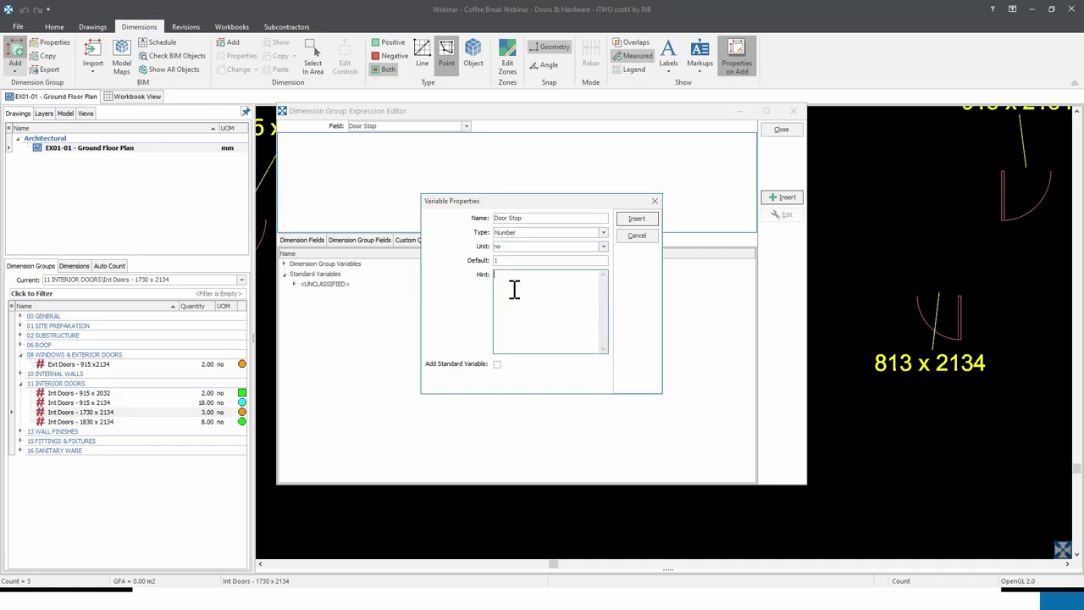
pyautogui.click(513, 260)
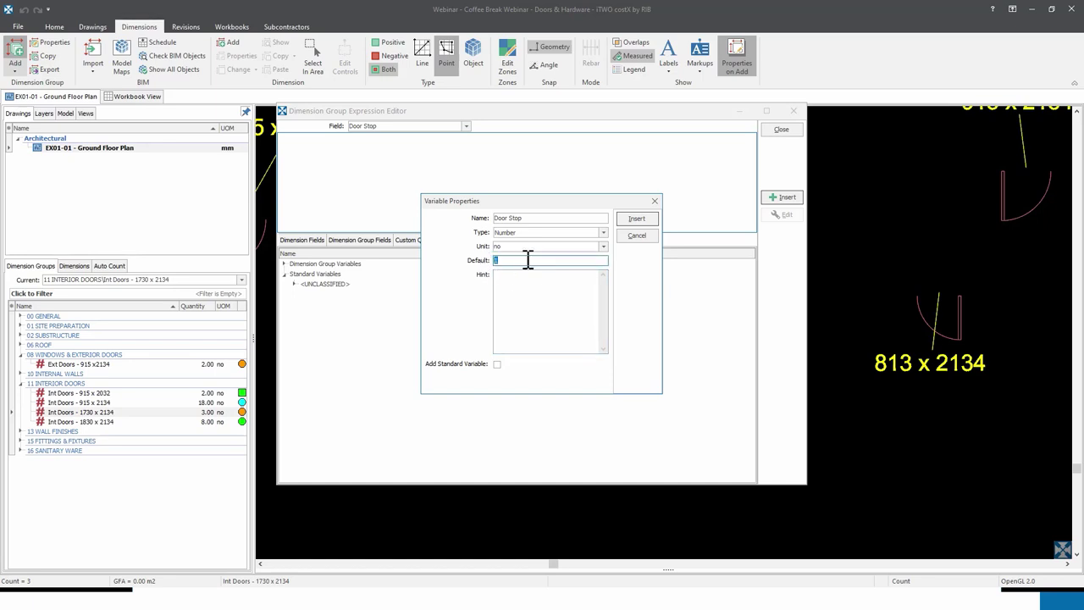
pyautogui.click(637, 219)
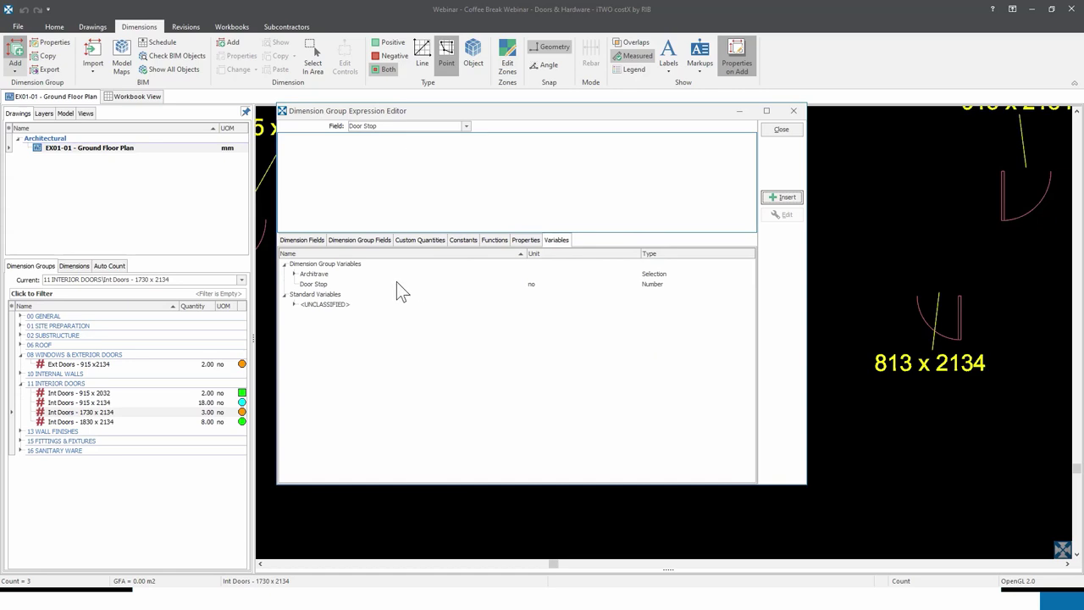
pyautogui.doubleClick(318, 285)
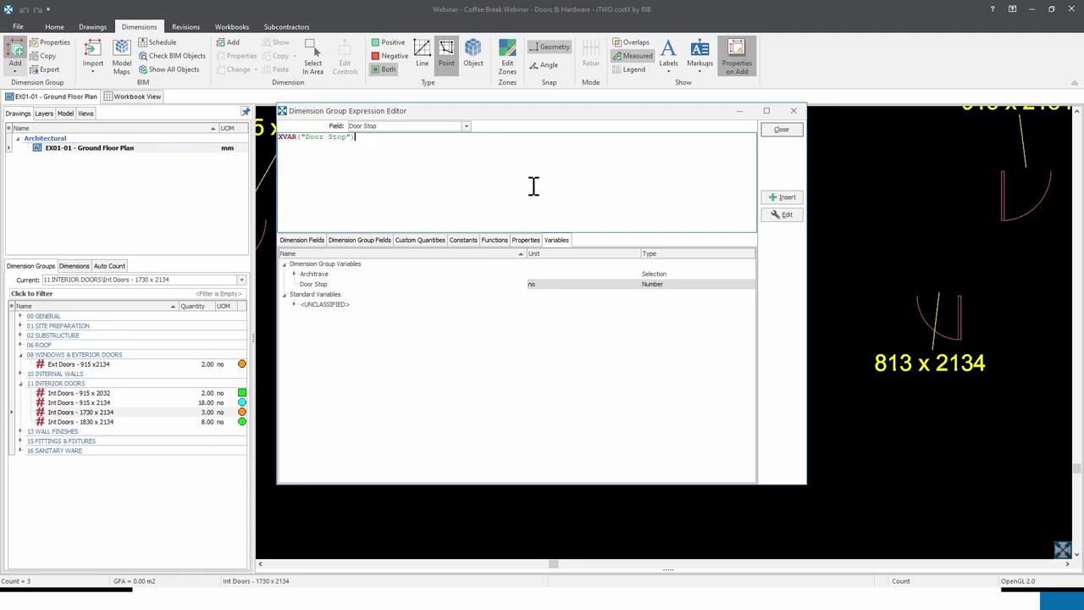
pyautogui.click(780, 129)
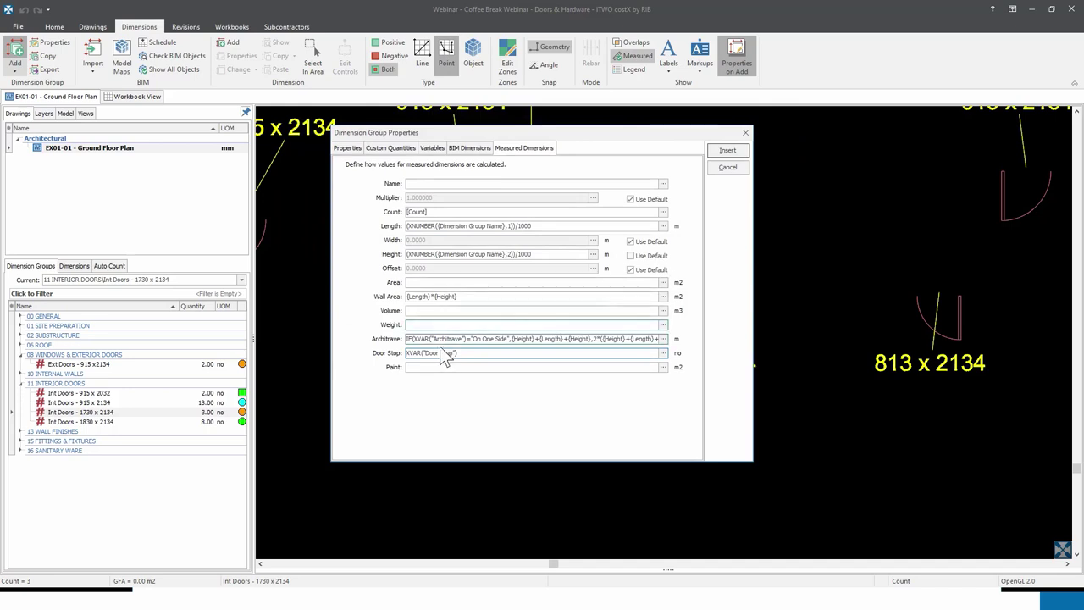
# - Start a new Selection variable named Paint from the Paint quantity's editor
pyautogui.click(453, 367)
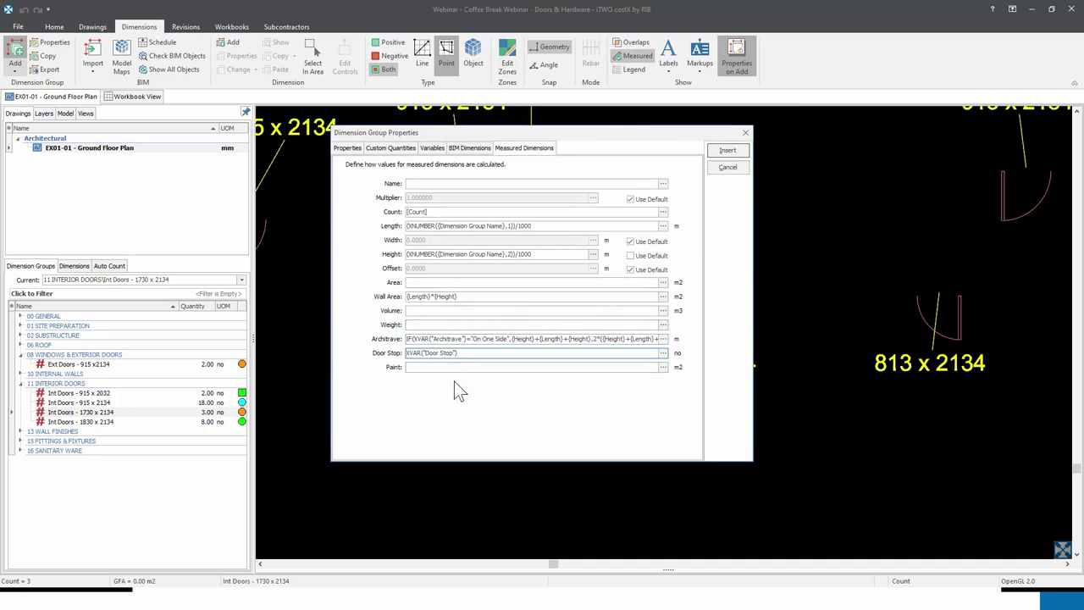
pyautogui.click(439, 369)
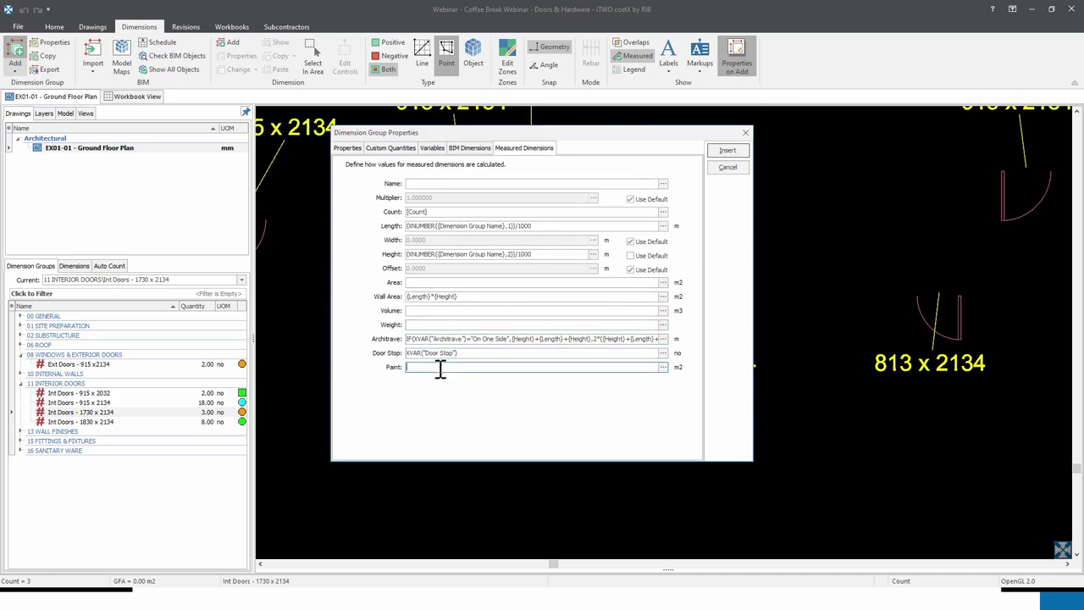
pyautogui.click(663, 367)
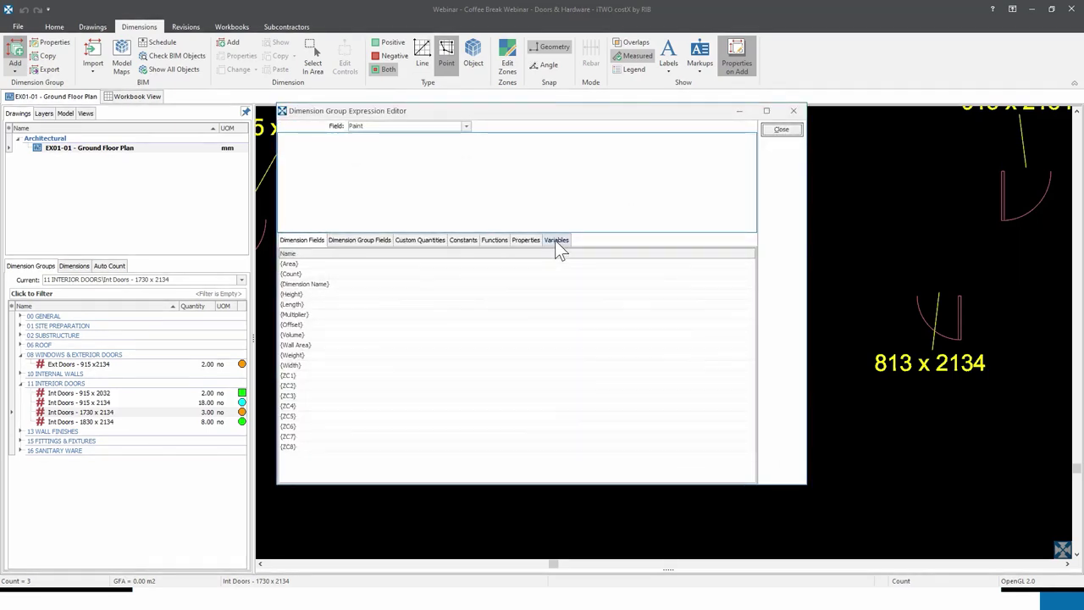
pyautogui.click(556, 241)
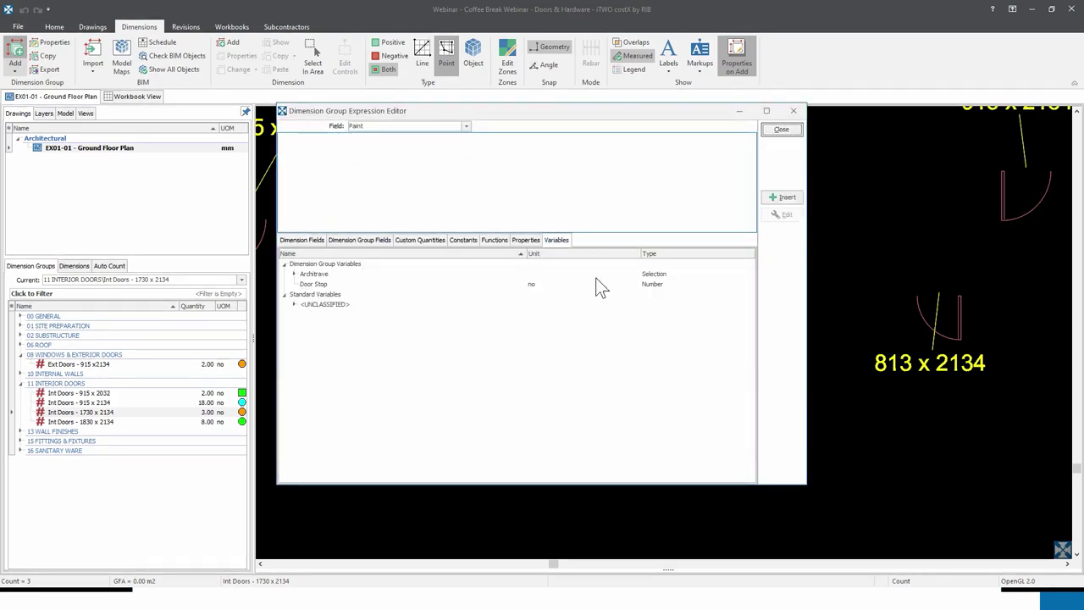
pyautogui.click(775, 201)
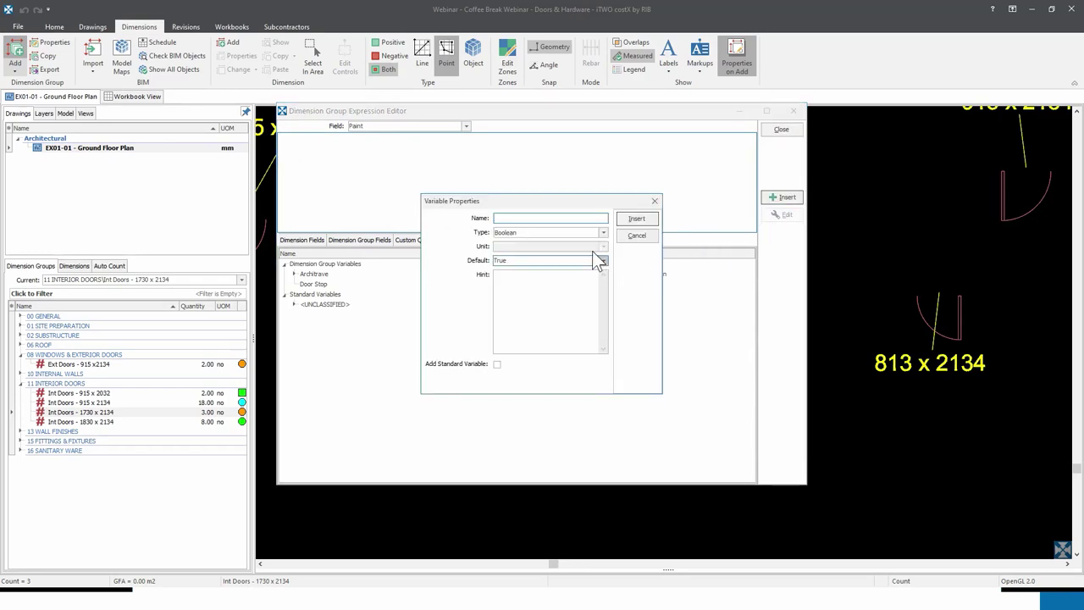
pyautogui.write('Paint')
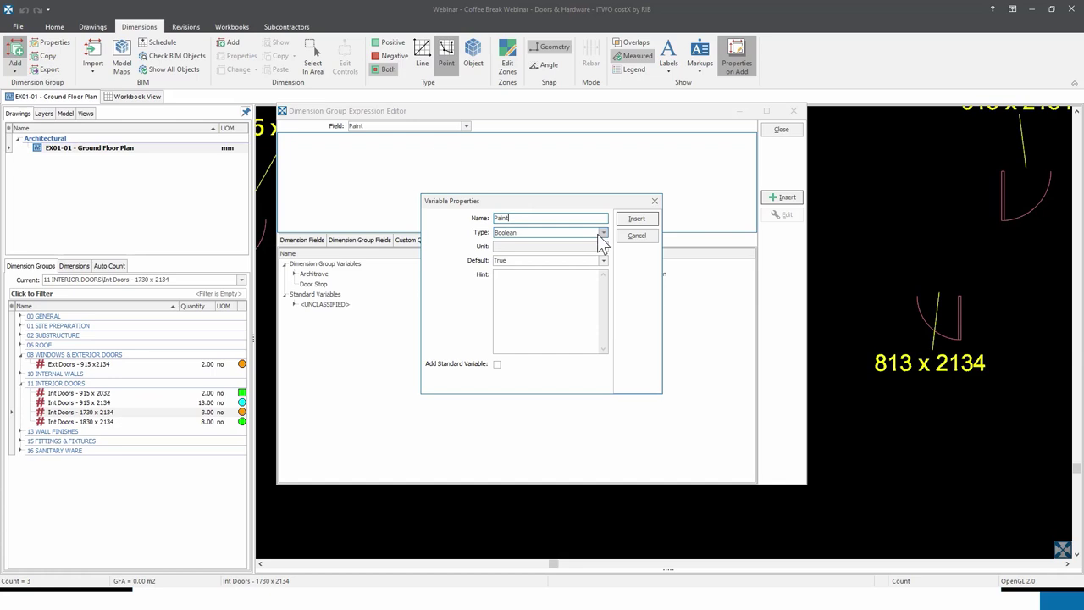
pyautogui.click(604, 233)
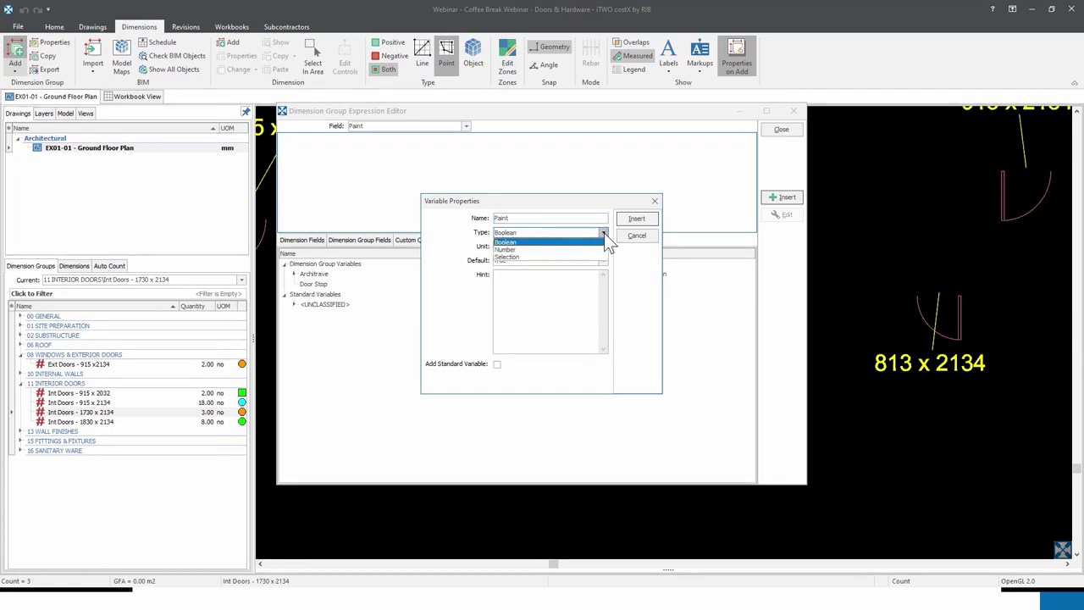
pyautogui.click(524, 256)
# - Give Paint the options On One Side and On Both Sides, defaulting to On Both Sides
pyautogui.click(524, 260)
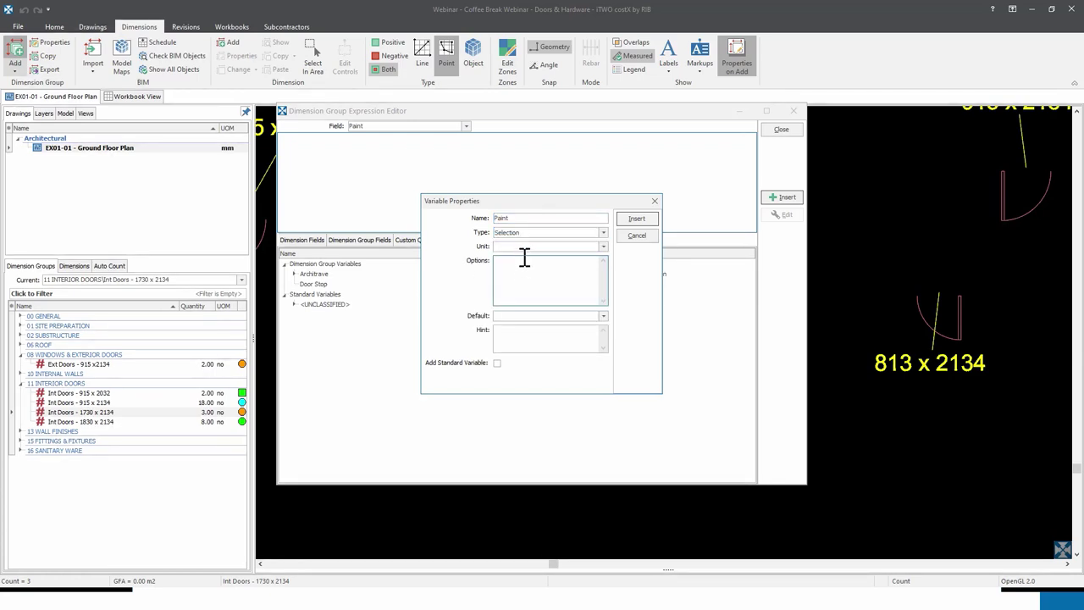
pyautogui.write('On')
pyautogui.write(' One Side On Both S')
pyautogui.click(602, 316)
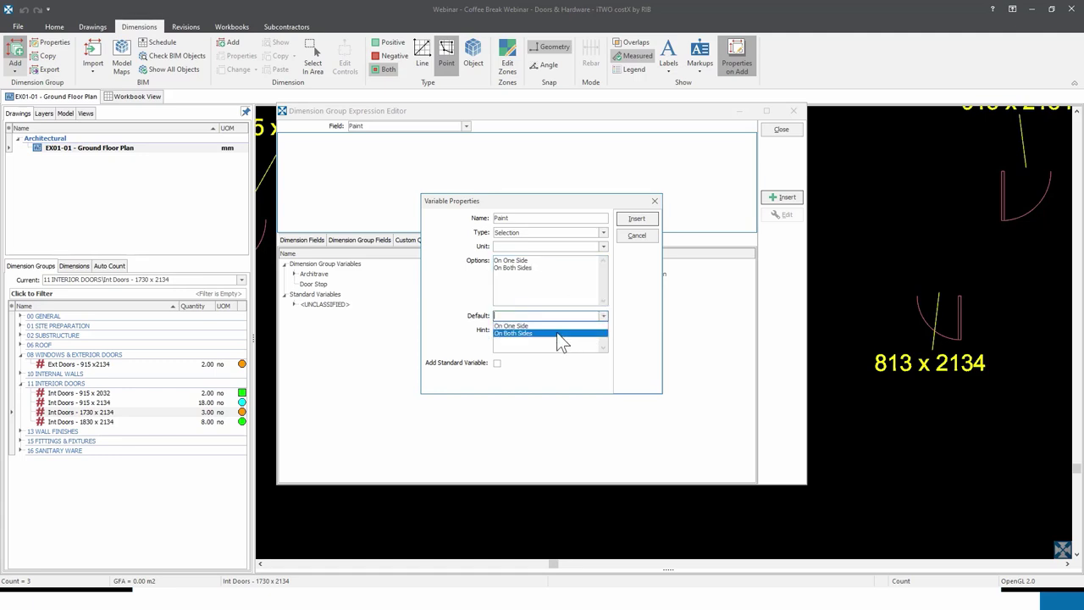
pyautogui.click(559, 334)
pyautogui.click(637, 219)
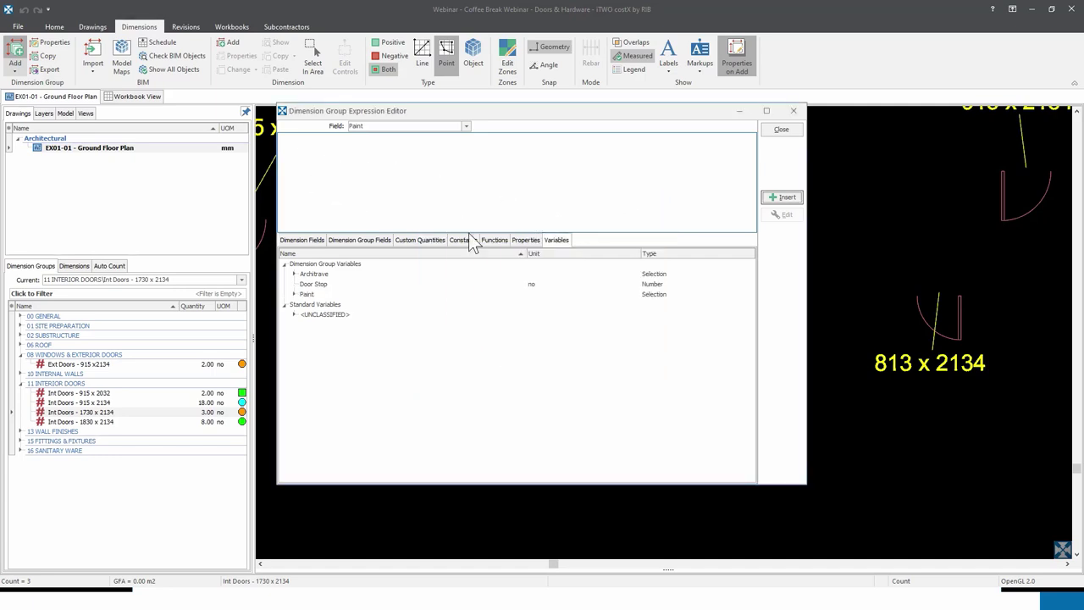
# - Start the Paint expression as IF(XVAR("Paint")="On One Side",...)
pyautogui.click(495, 242)
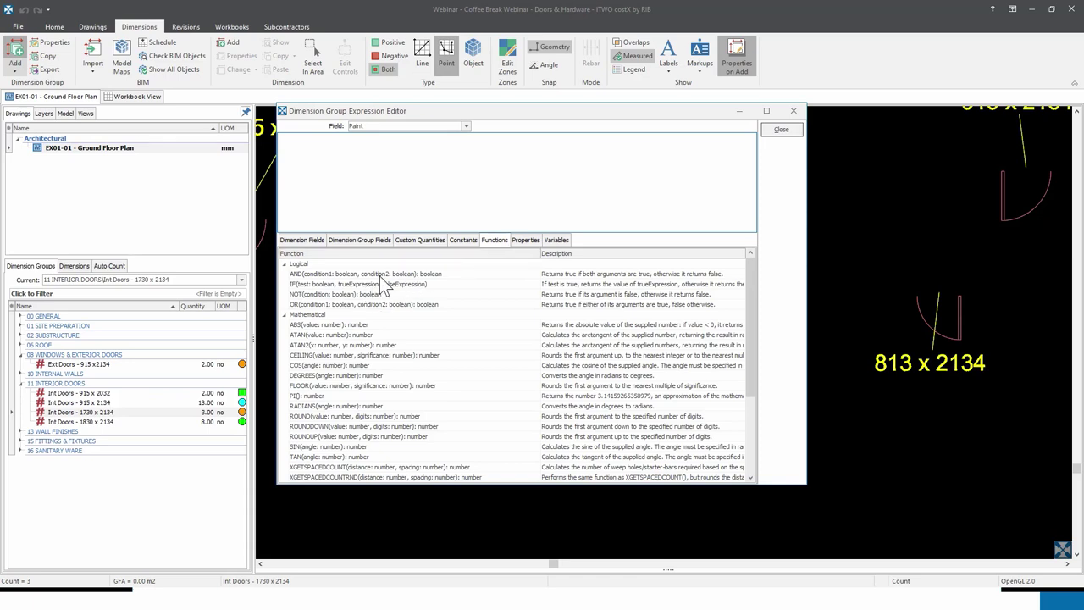
pyautogui.doubleClick(350, 284)
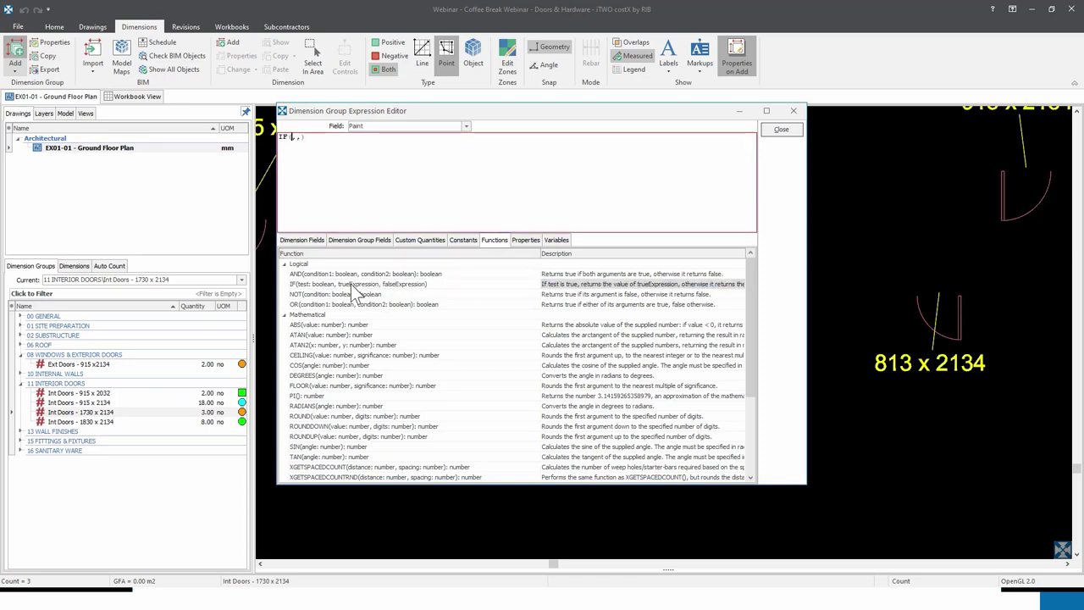
pyautogui.click(556, 241)
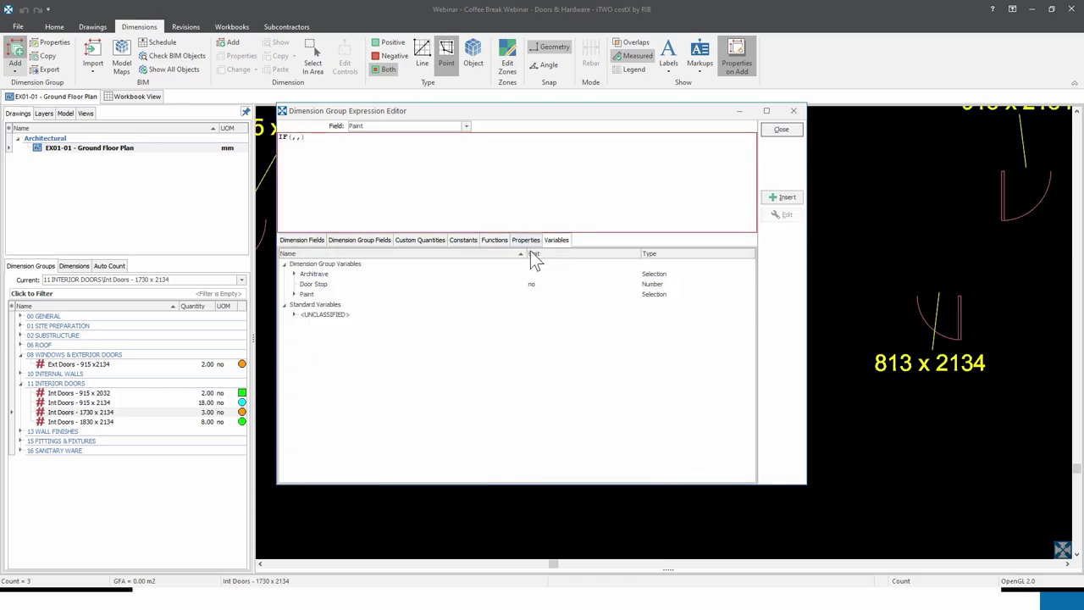
pyautogui.doubleClick(308, 294)
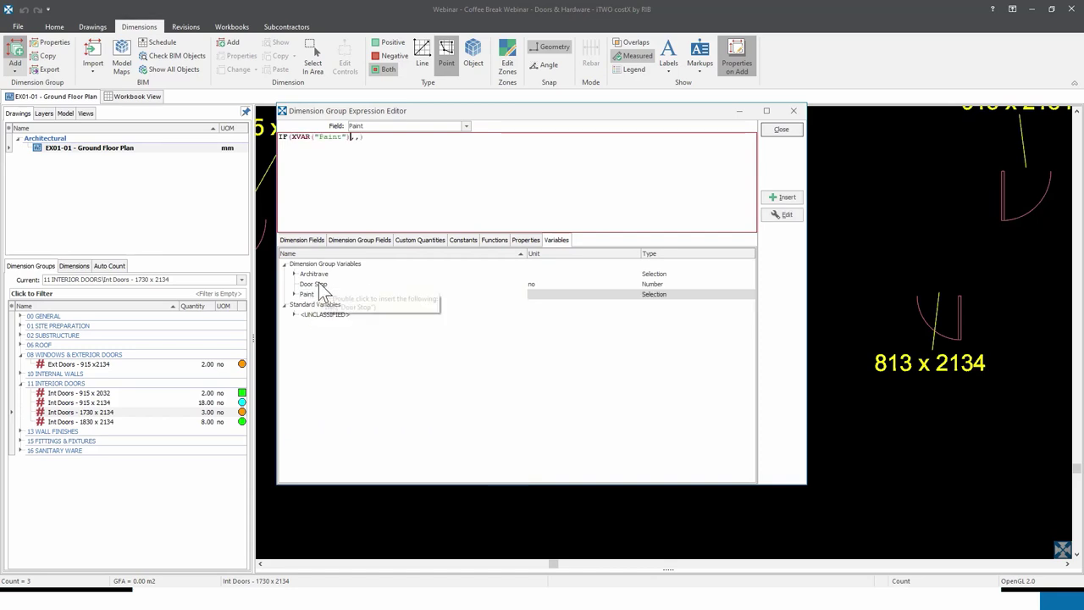
pyautogui.write('=')
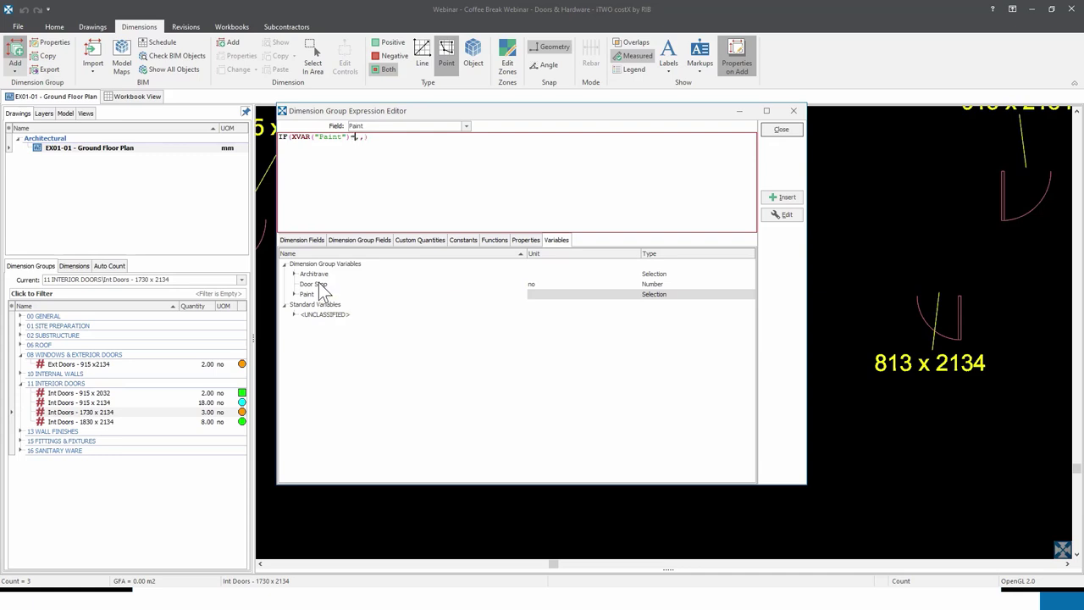
pyautogui.click(295, 294)
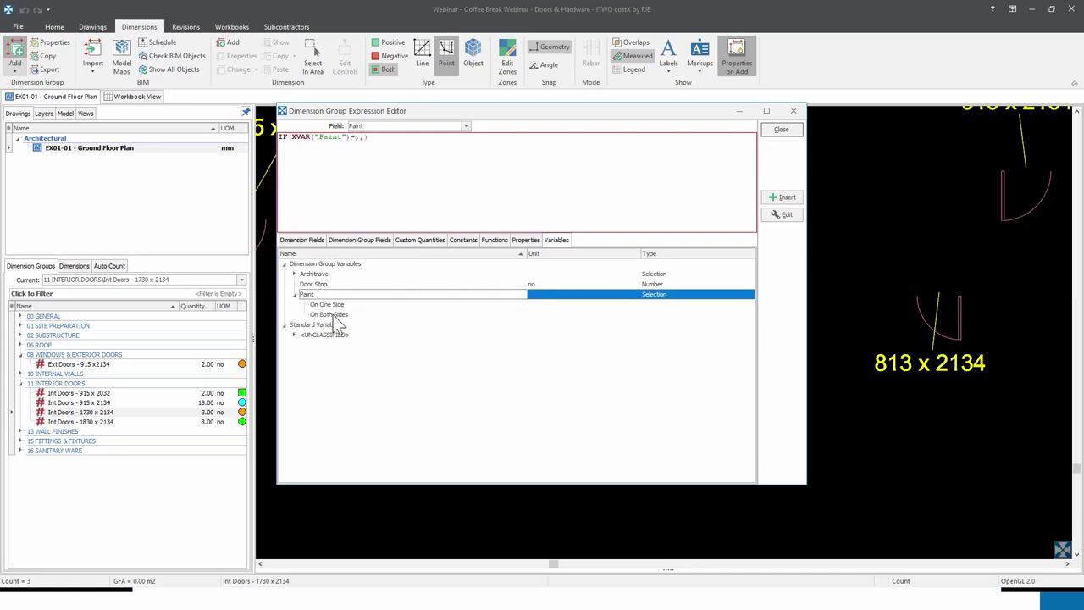
pyautogui.doubleClick(338, 307)
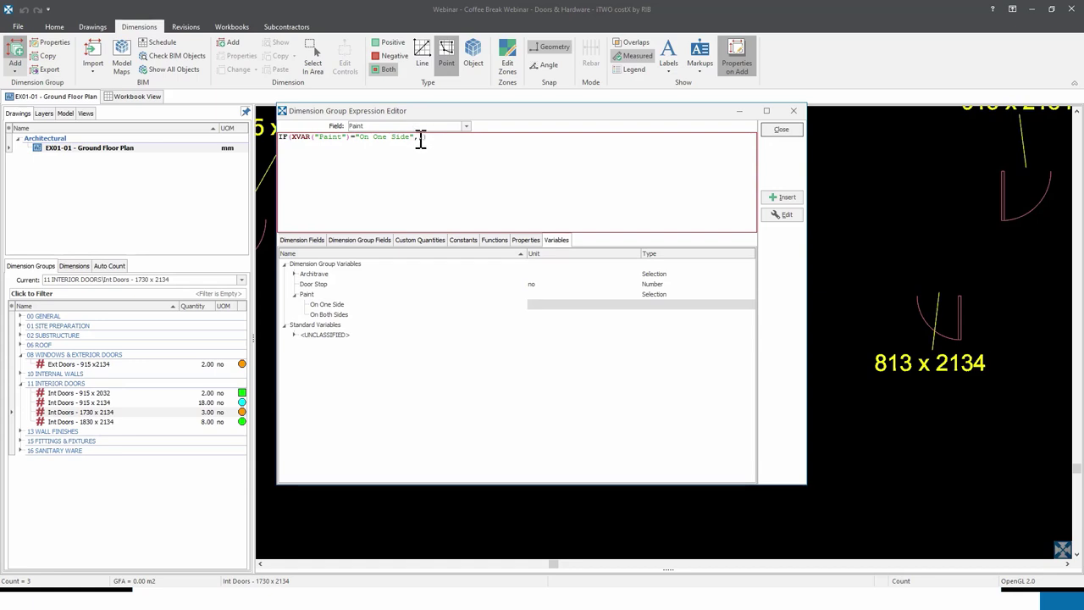
# - Set the results to {Length}*{Height} and 2*{Length}*{Height}, then close the editor
pyautogui.click(301, 239)
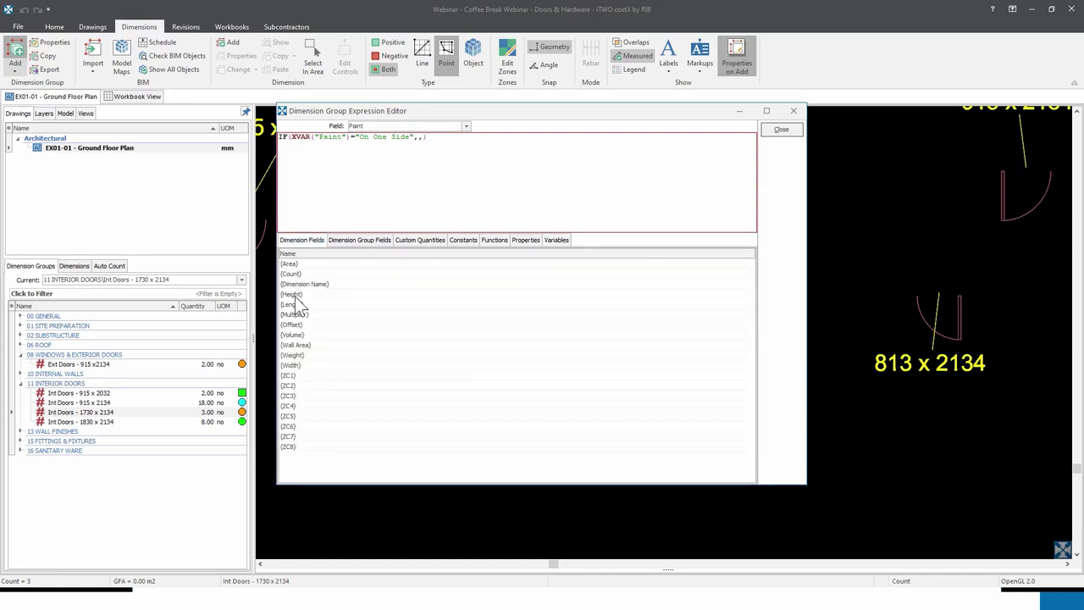
pyautogui.doubleClick(296, 305)
pyautogui.doubleClick(299, 293)
pyautogui.moveTo(496, 139); pyautogui.dragTo(421, 146)
pyautogui.hotkey('ctrl', 'c')
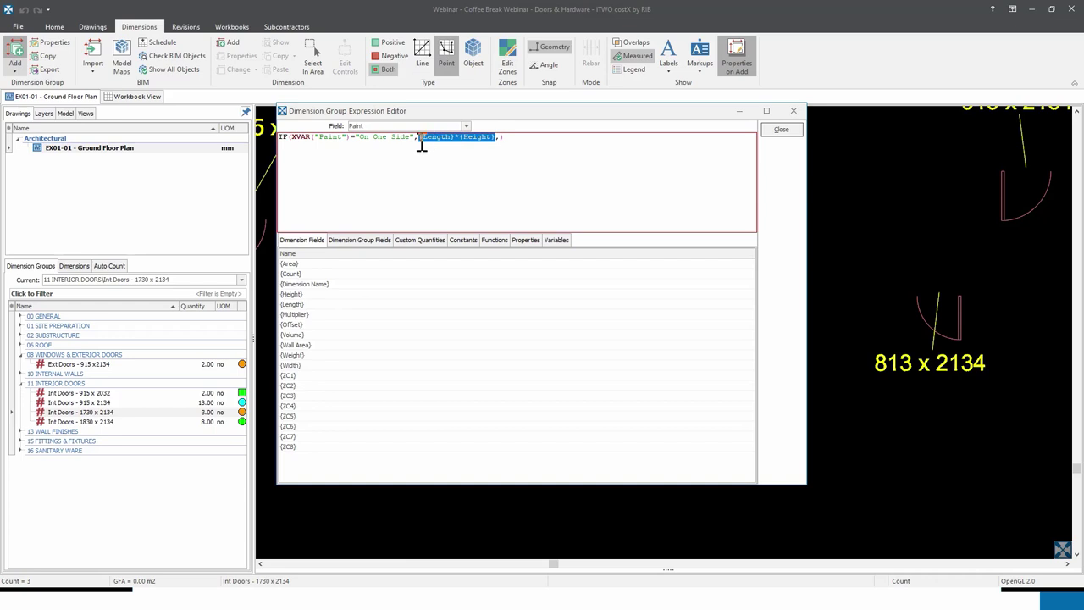
pyautogui.click(498, 138)
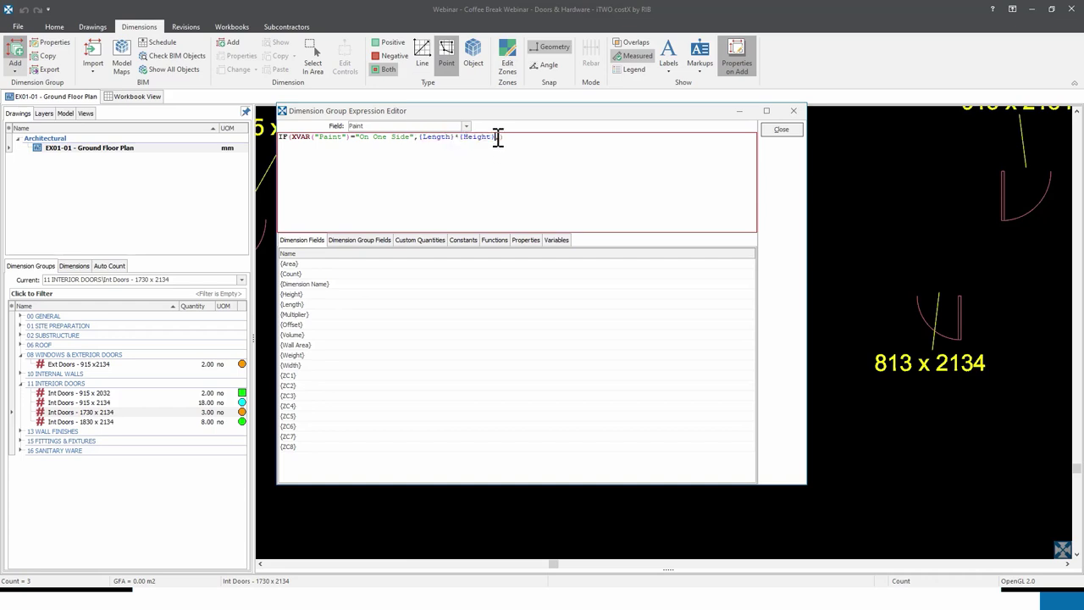
pyautogui.write(',')
pyautogui.write('2*')
pyautogui.hotkey('ctrl', 'v')
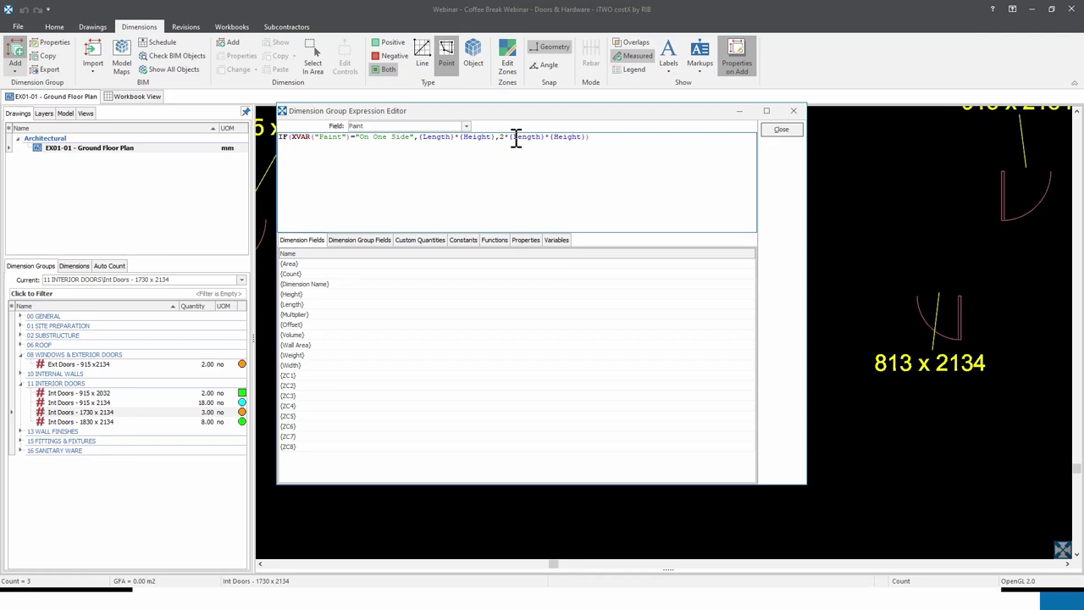
pyautogui.click(781, 132)
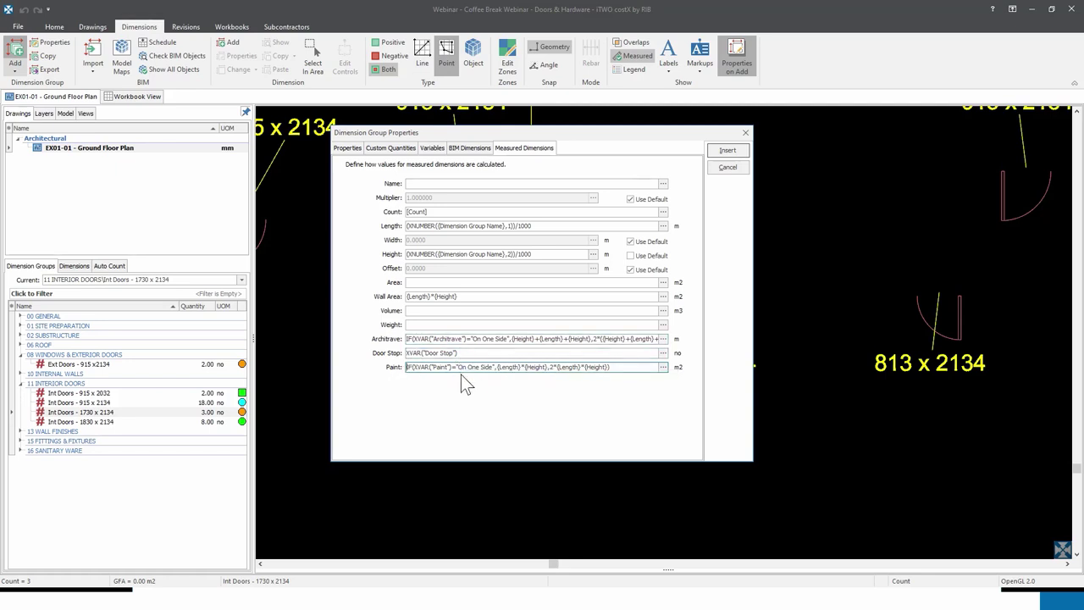
# - Move Door Stop above Paint in the variables and insert the Int Doors - 813 x 2134 group
pyautogui.click(432, 148)
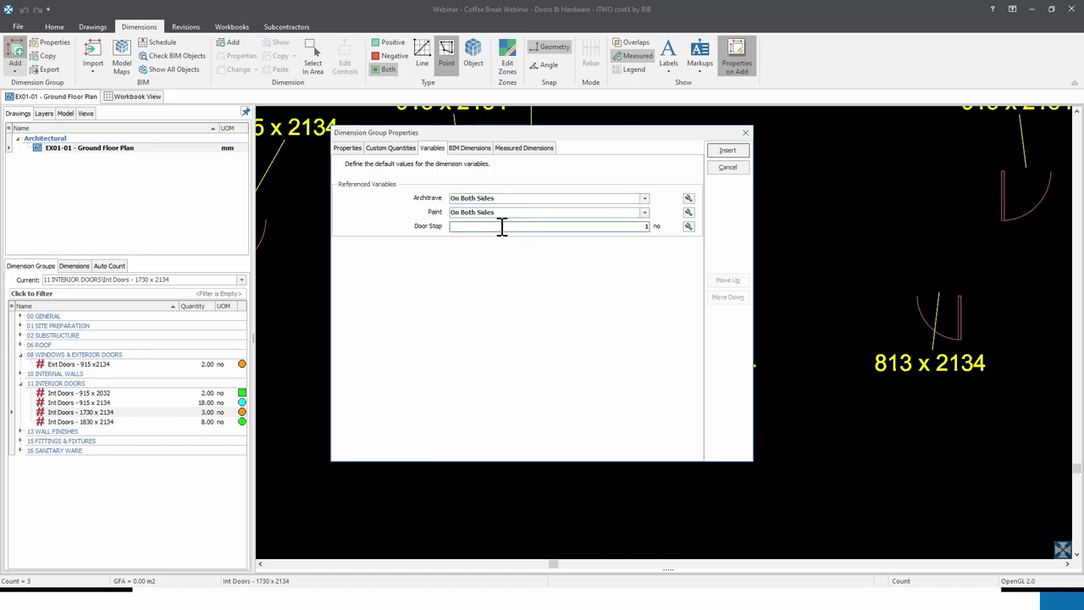
pyautogui.click(500, 225)
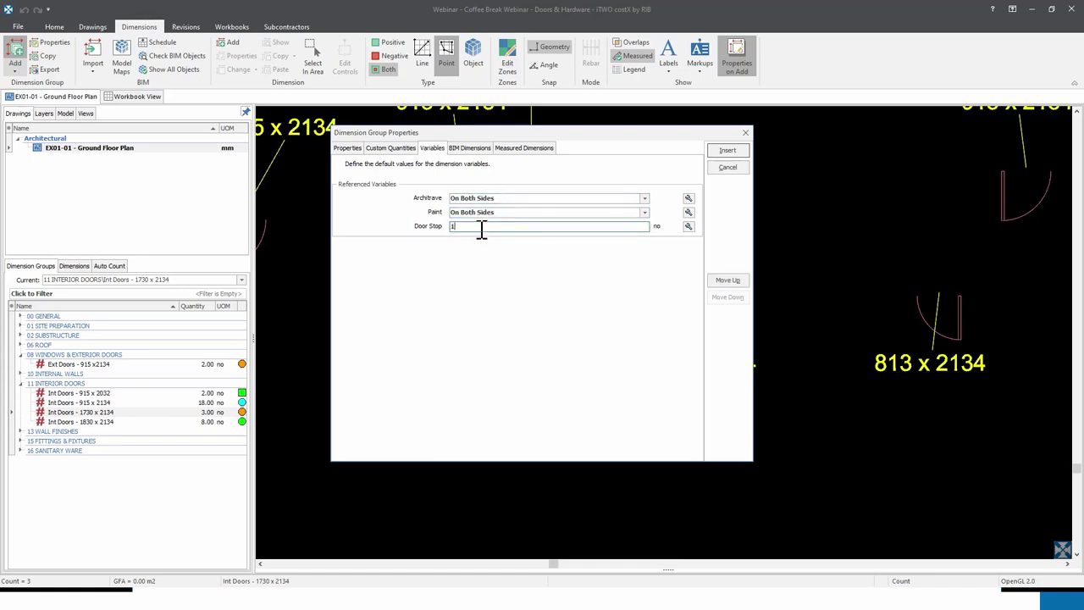
pyautogui.click(728, 281)
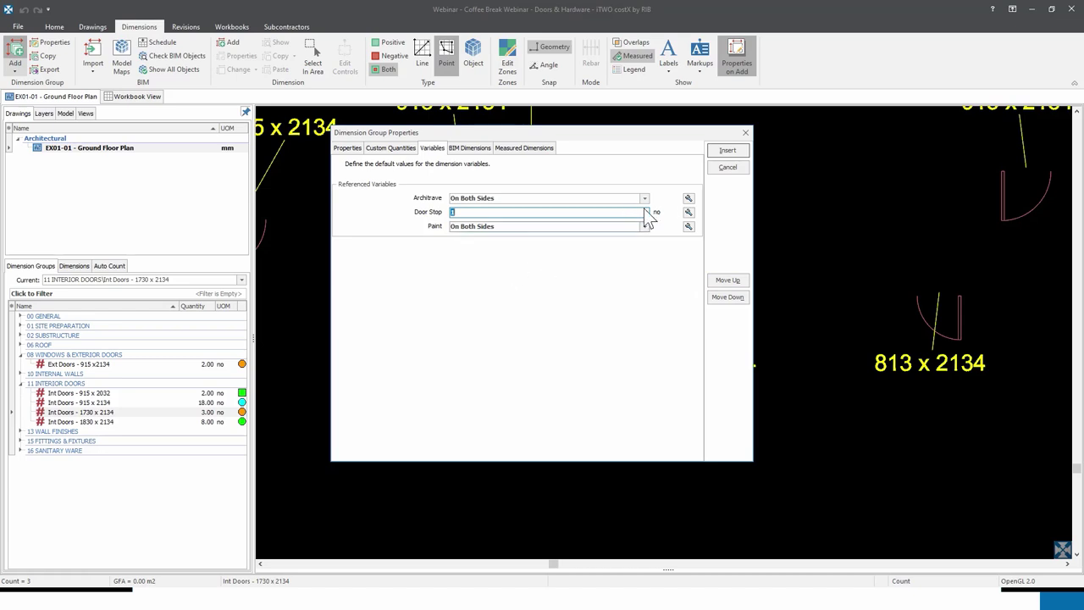
pyautogui.click(728, 153)
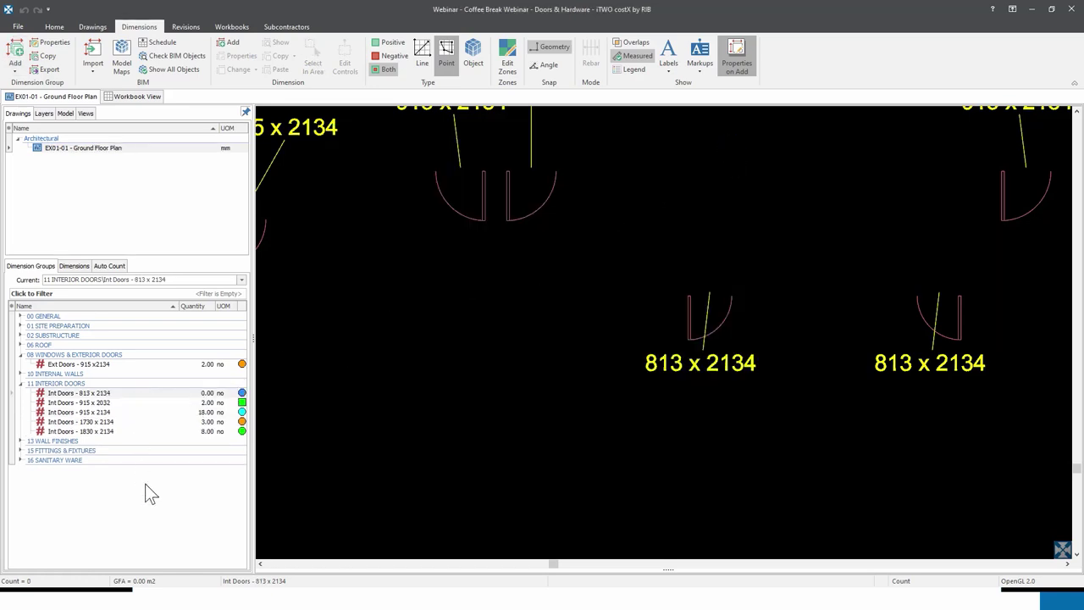
# - Count the first 813 x 2134 door with Architrave On One Side and Paint On Both Sides
pyautogui.click(116, 393)
pyautogui.click(692, 310)
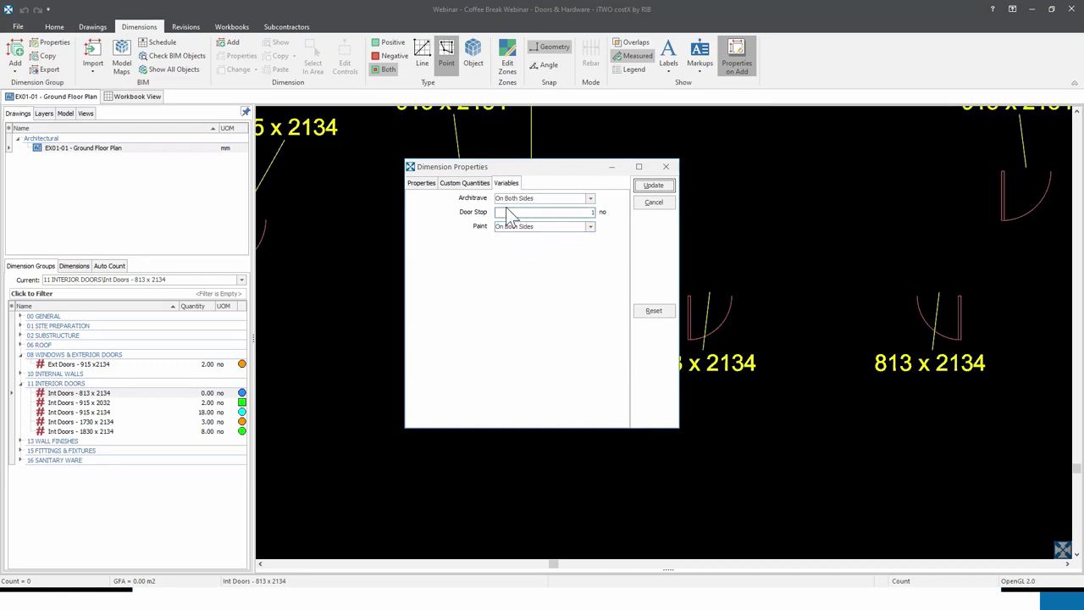
pyautogui.click(590, 199)
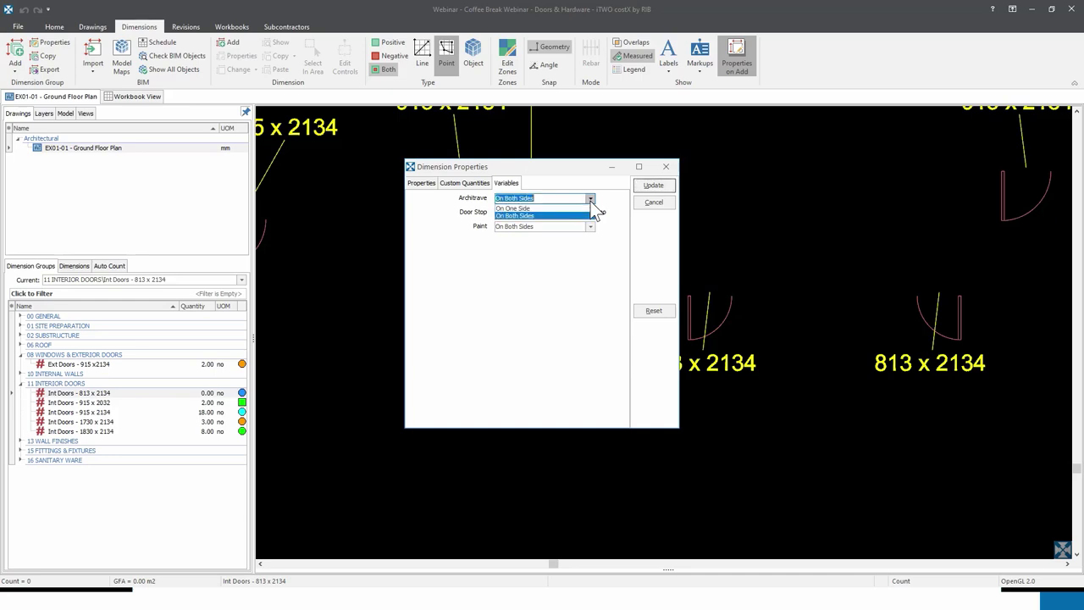
pyautogui.click(569, 207)
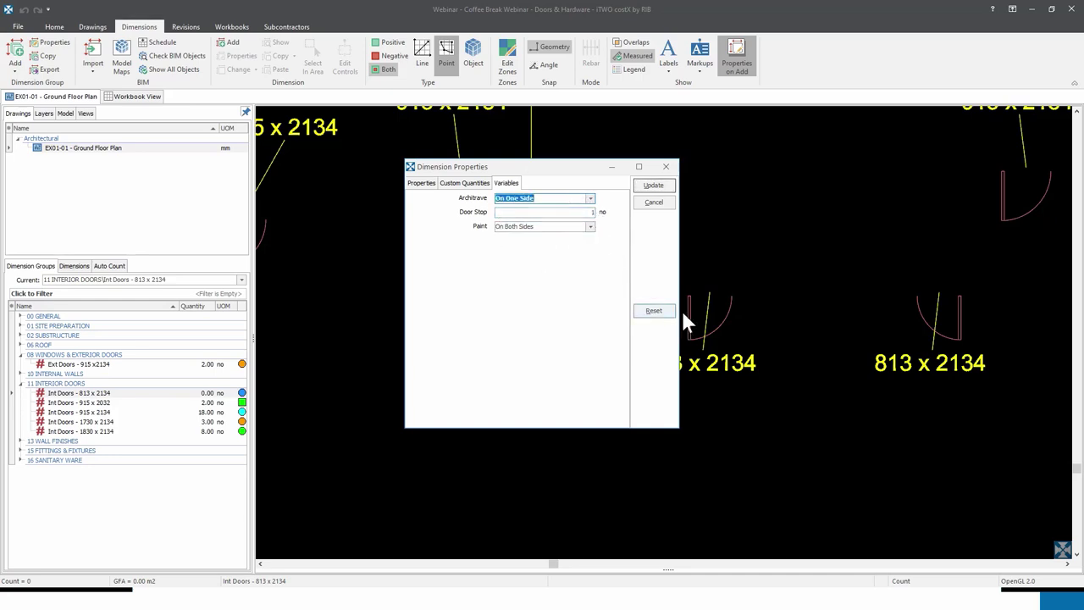
pyautogui.click(591, 227)
pyautogui.click(591, 227)
pyautogui.click(568, 246)
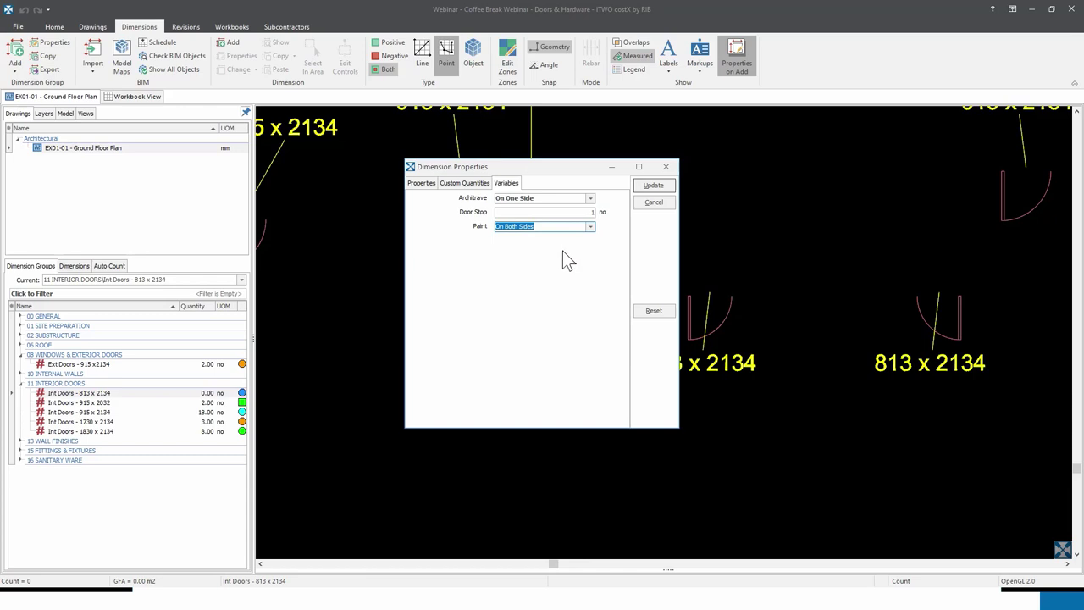
pyautogui.click(653, 185)
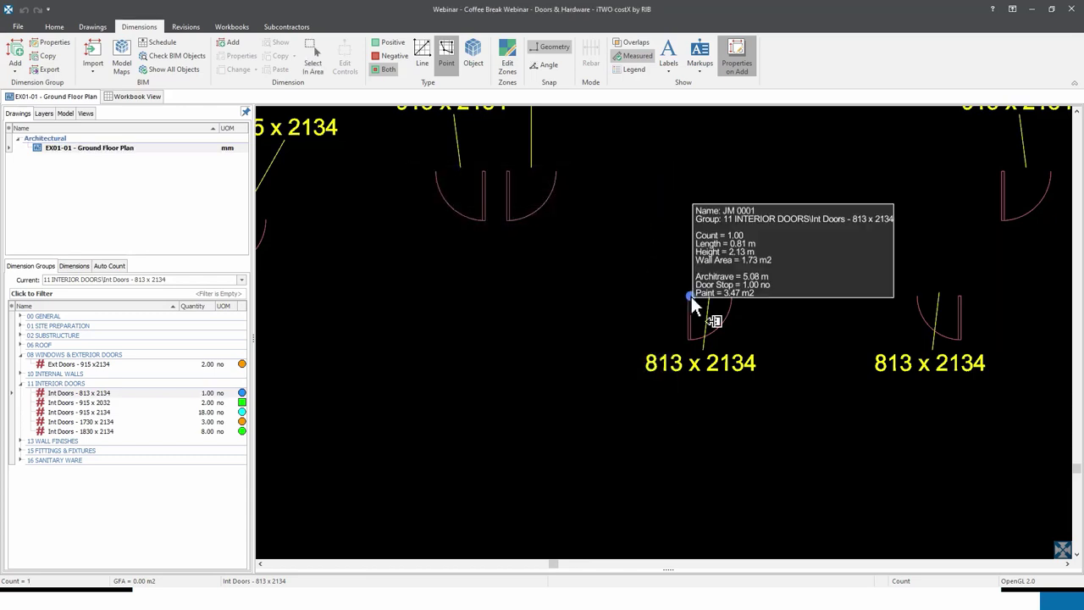
pyautogui.moveTo(694, 304)
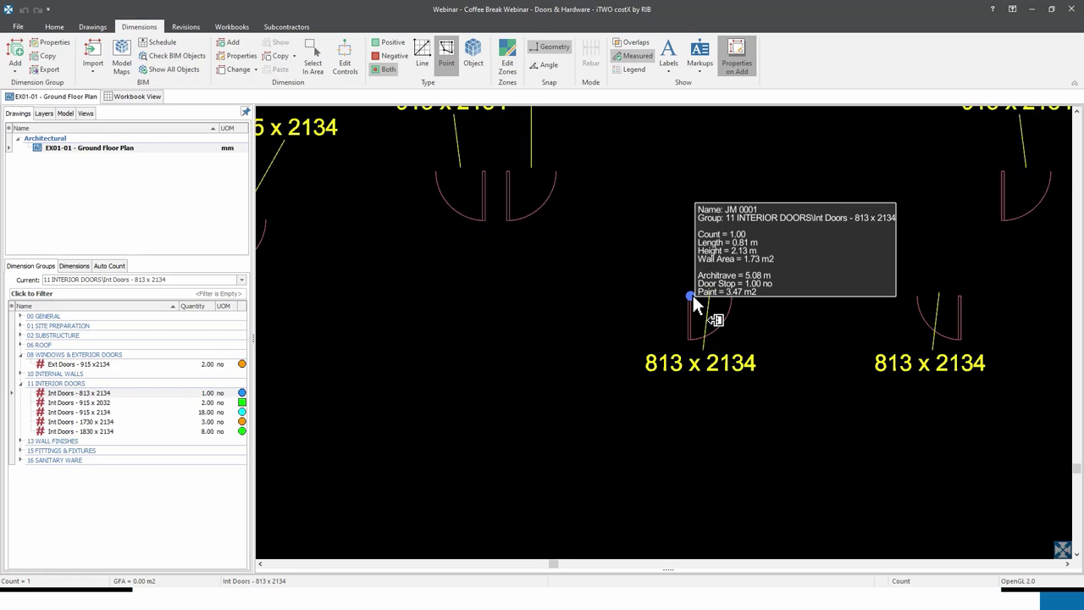
# - Count the right-hand 813 x 2134 door, bringing Int Doors - 813 x 2134 to 2.00
pyautogui.click(960, 307)
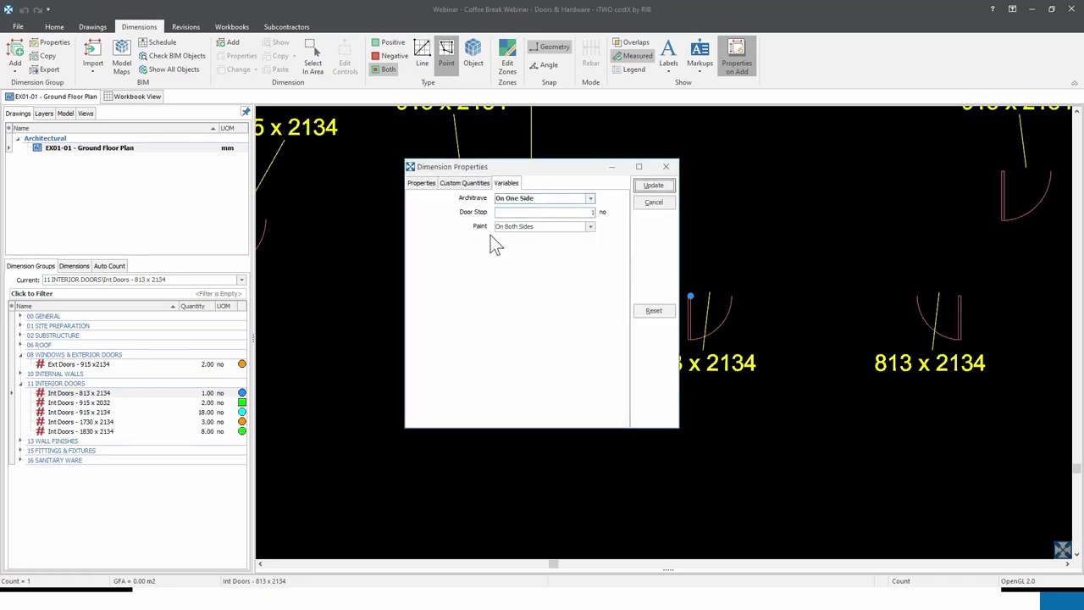
pyautogui.click(653, 186)
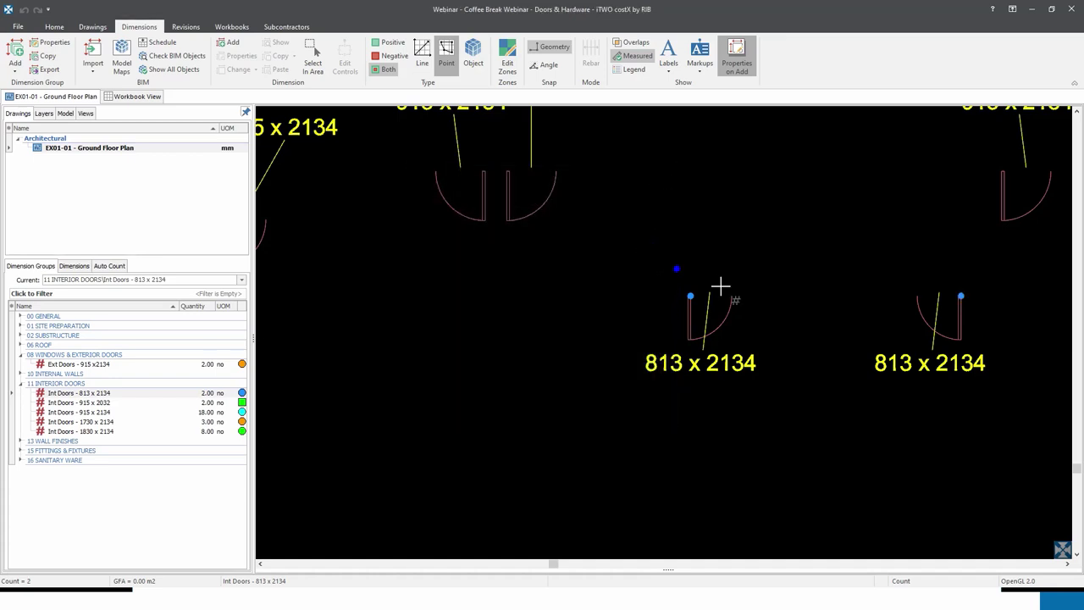
pyautogui.click(962, 297)
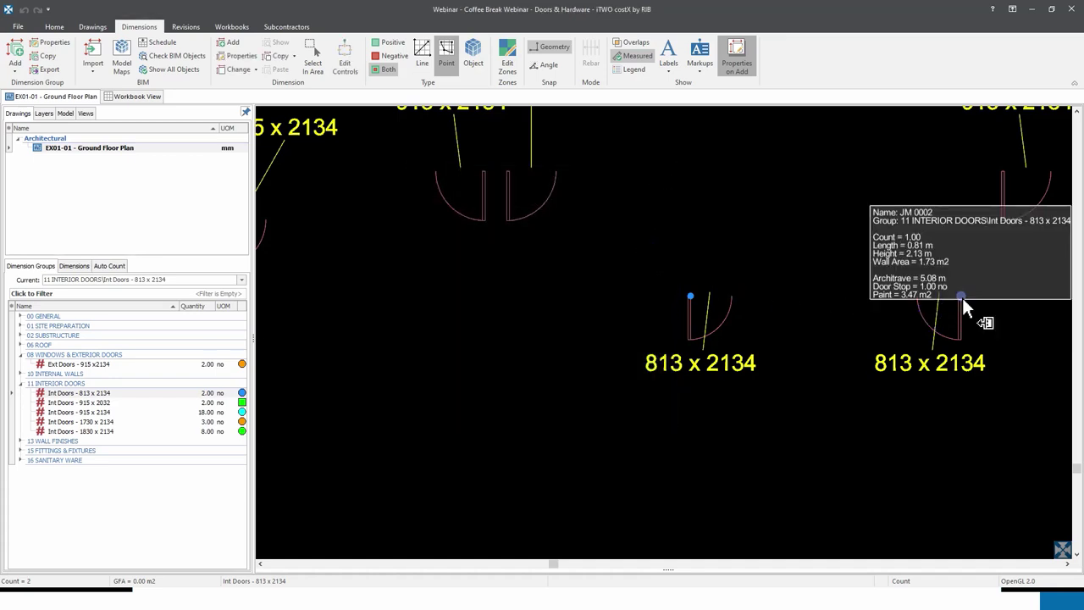
pyautogui.press('Escape')
pyautogui.scroll(-3, 744, 434)
pyautogui.scroll(-2, 743, 434)
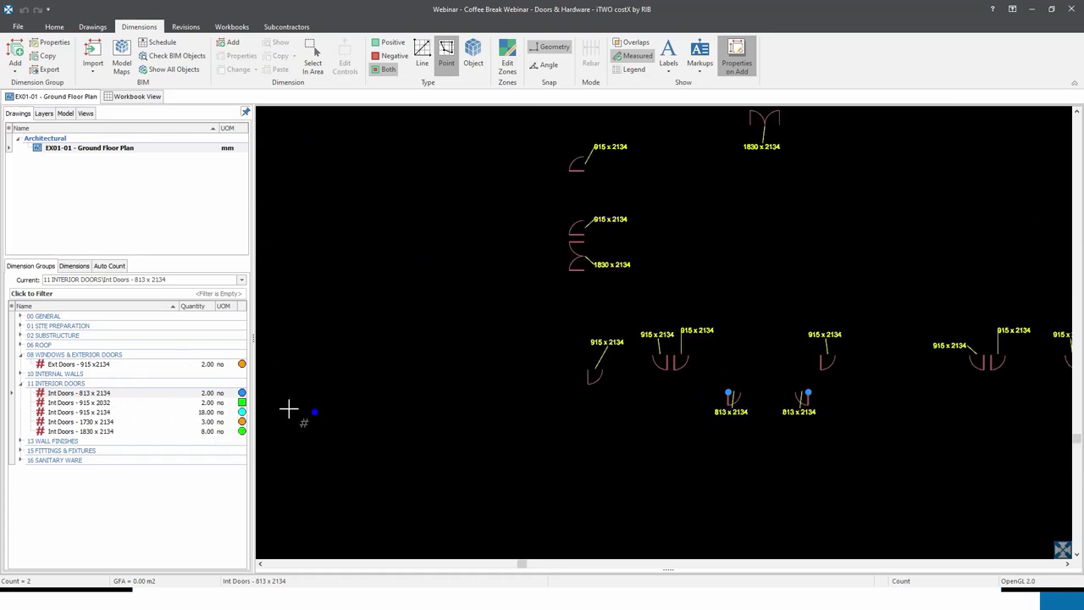
pyautogui.moveTo(135, 394)
pyautogui.scroll(-3, 416, 387)
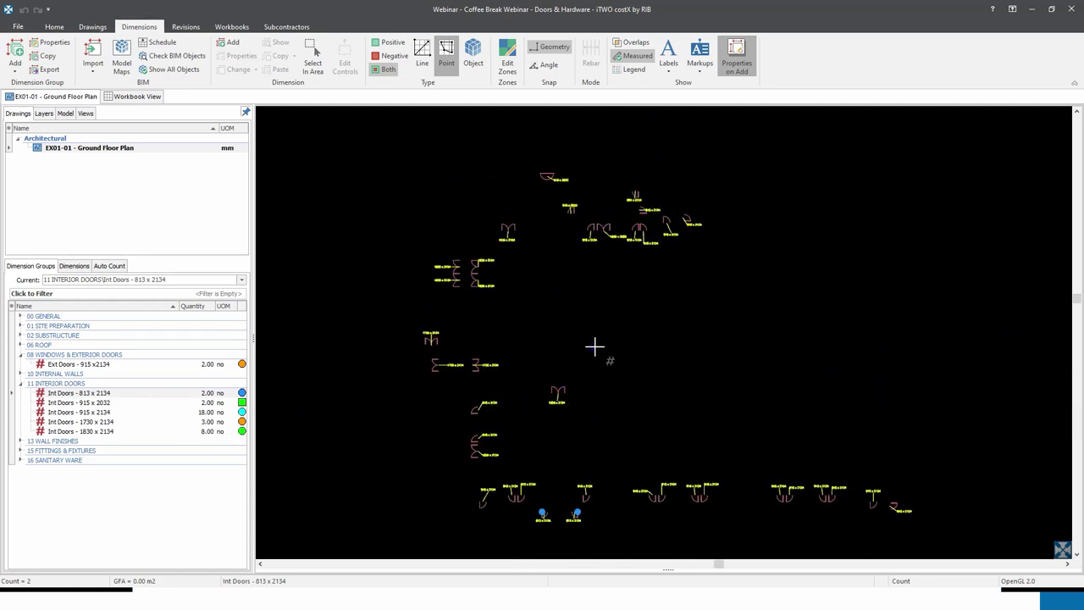
pyautogui.scroll(3, 600, 247)
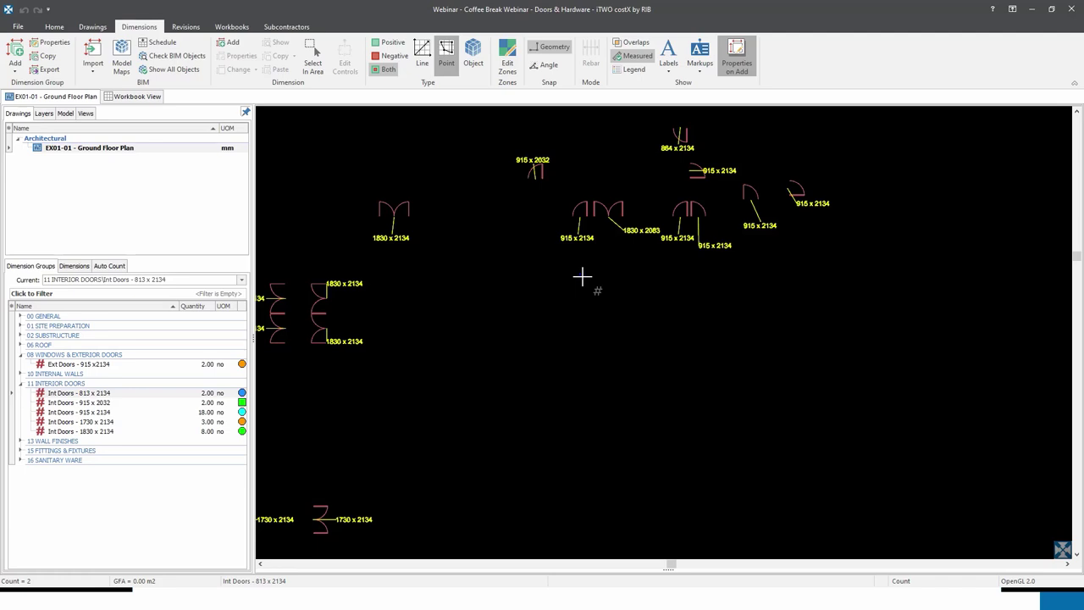
pyautogui.scroll(5, 582, 276)
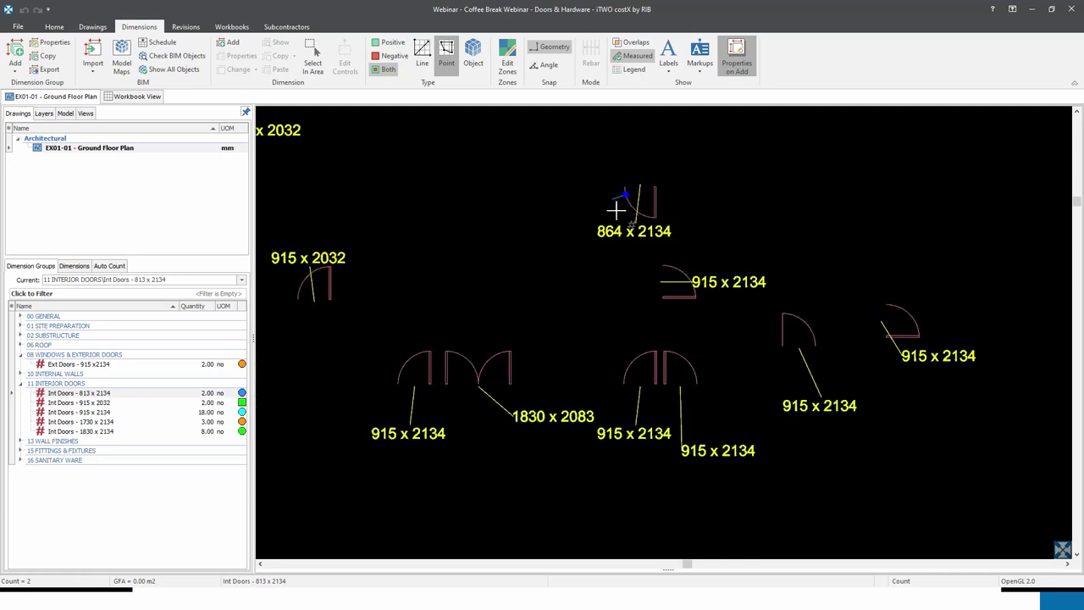
pyautogui.moveTo(664, 197); pyautogui.dragTo(643, 236)
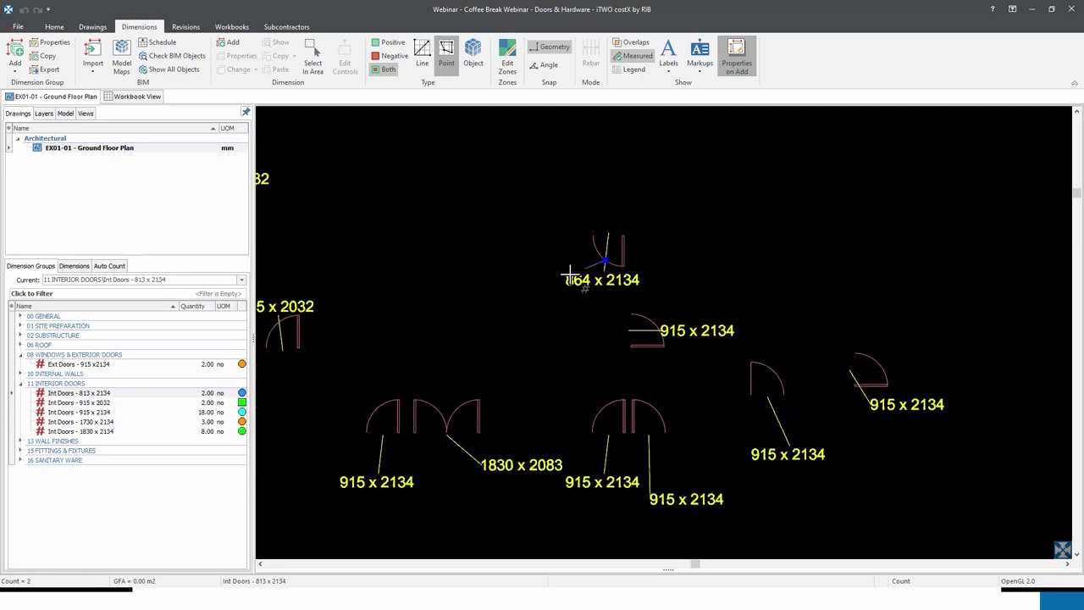
# - Copy the 813 x 2134 group as Int Doors - 864 x 2134 in 11 INTERIOR DOORS
pyautogui.rightClick(169, 392)
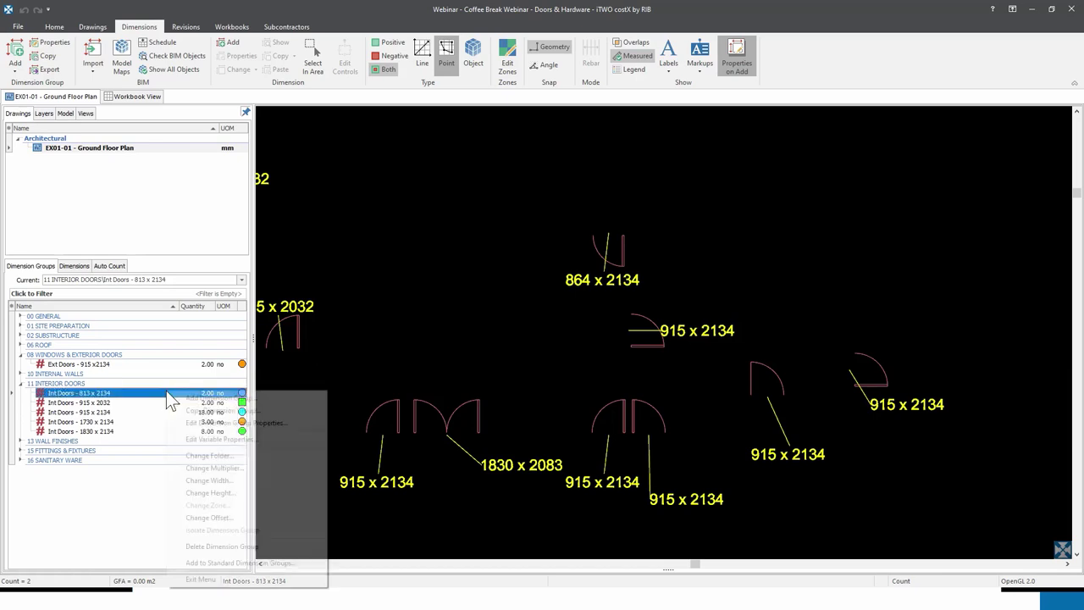
pyautogui.click(219, 411)
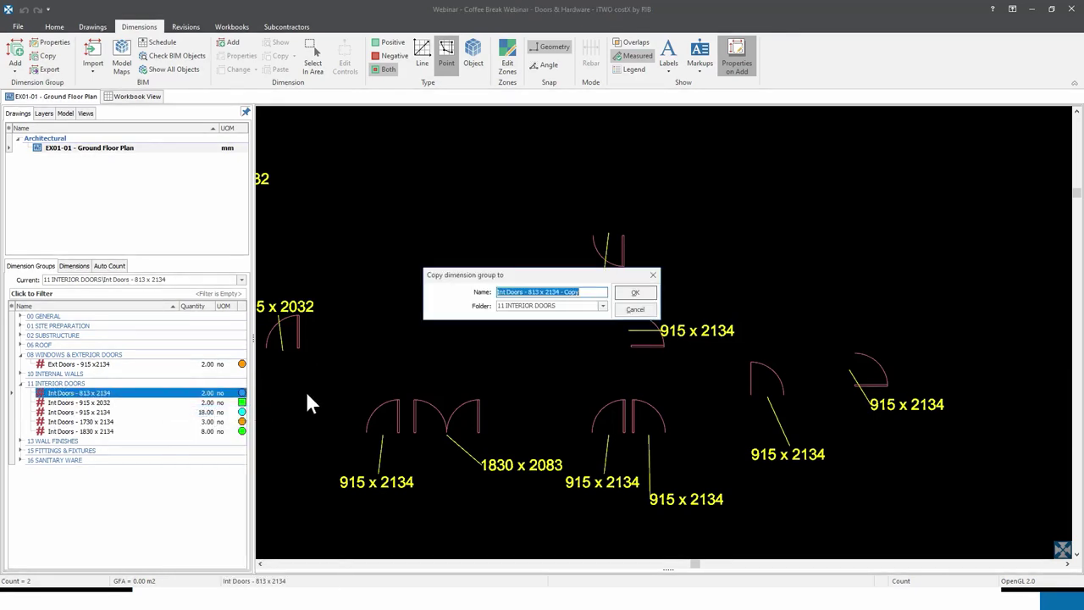
pyautogui.moveTo(584, 292); pyautogui.dragTo(527, 291)
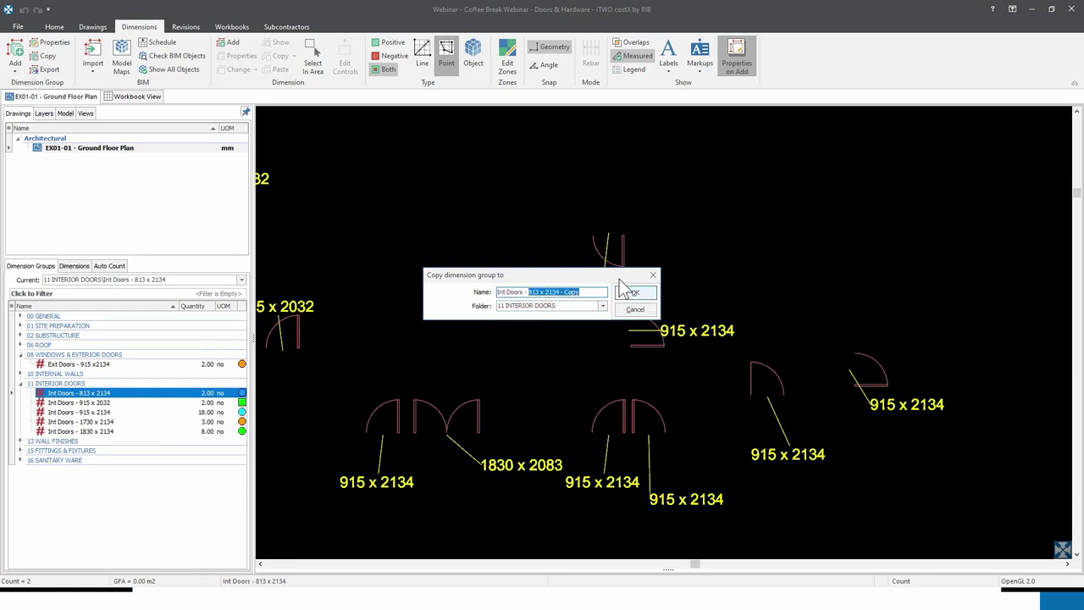
pyautogui.moveTo(618, 278); pyautogui.dragTo(613, 315)
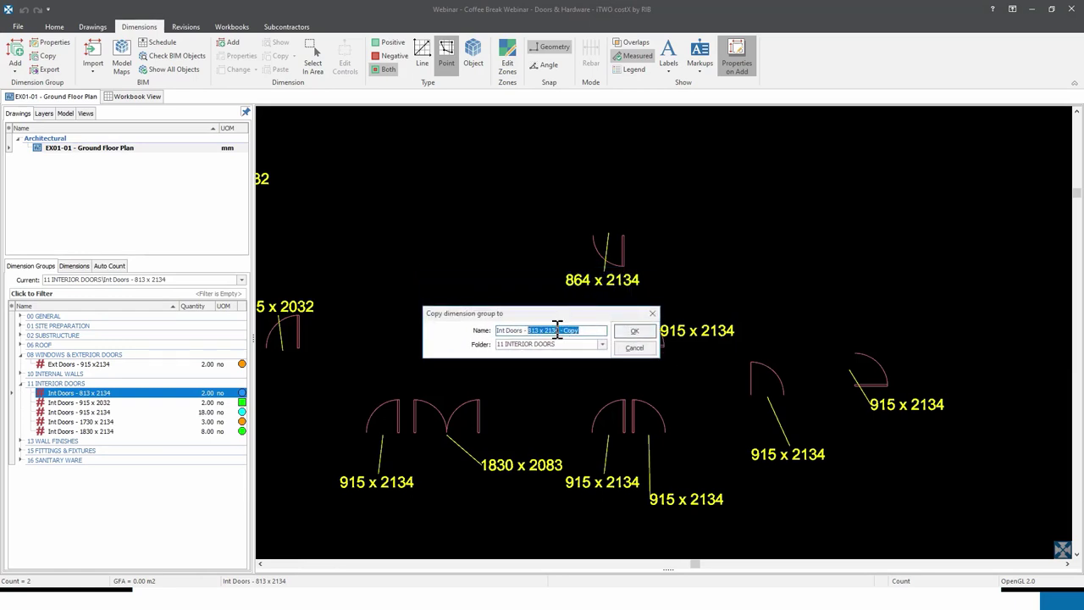
pyautogui.write('864 x 2134')
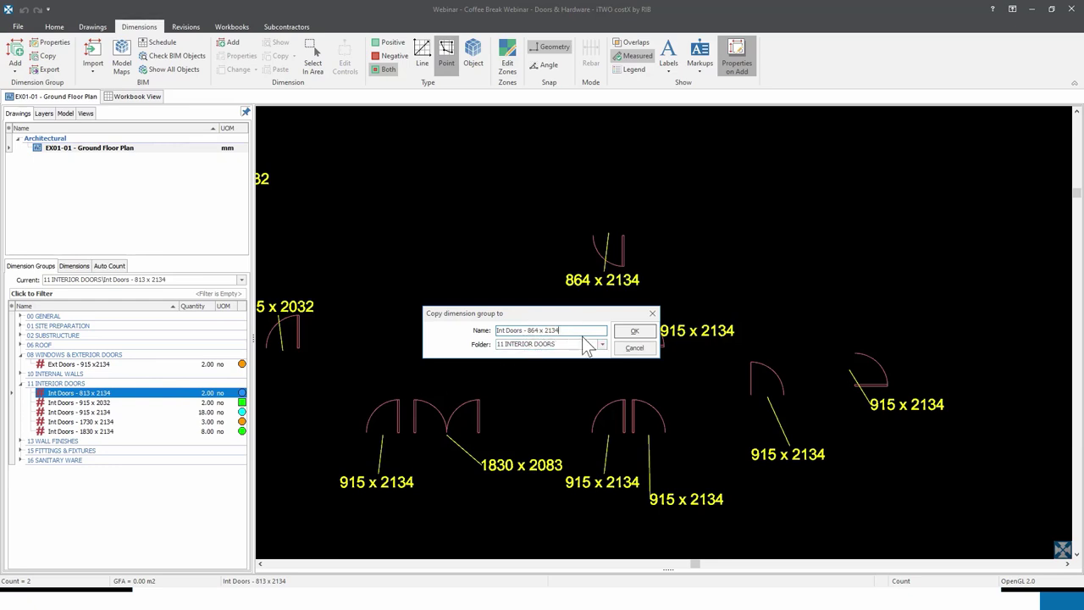
pyautogui.click(634, 333)
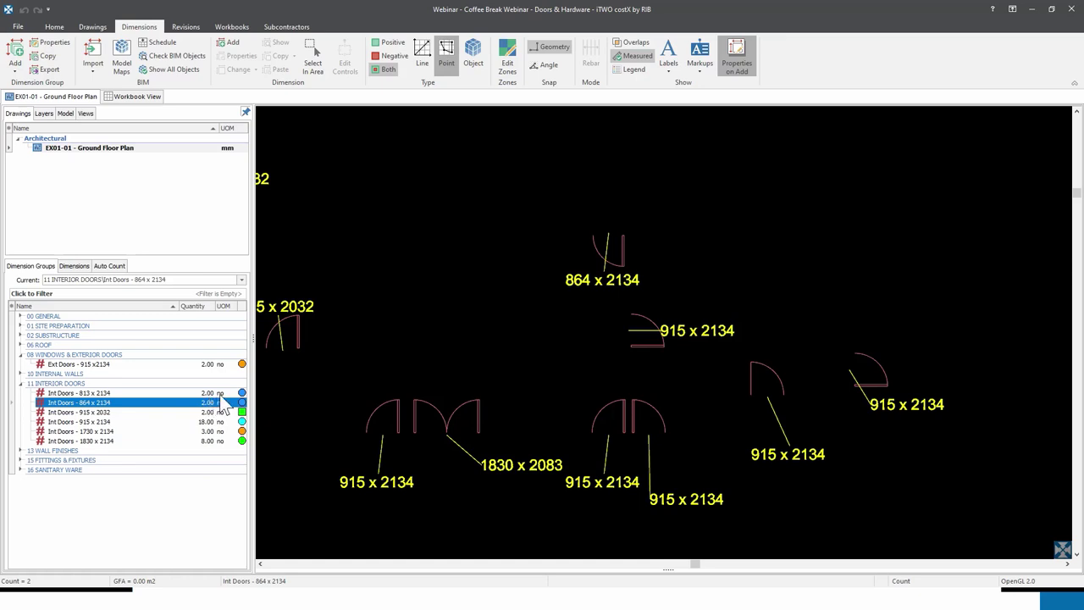
# - Delete the two count points copied into Int Doors - 864 x 2134
pyautogui.scroll(-4, 562, 288)
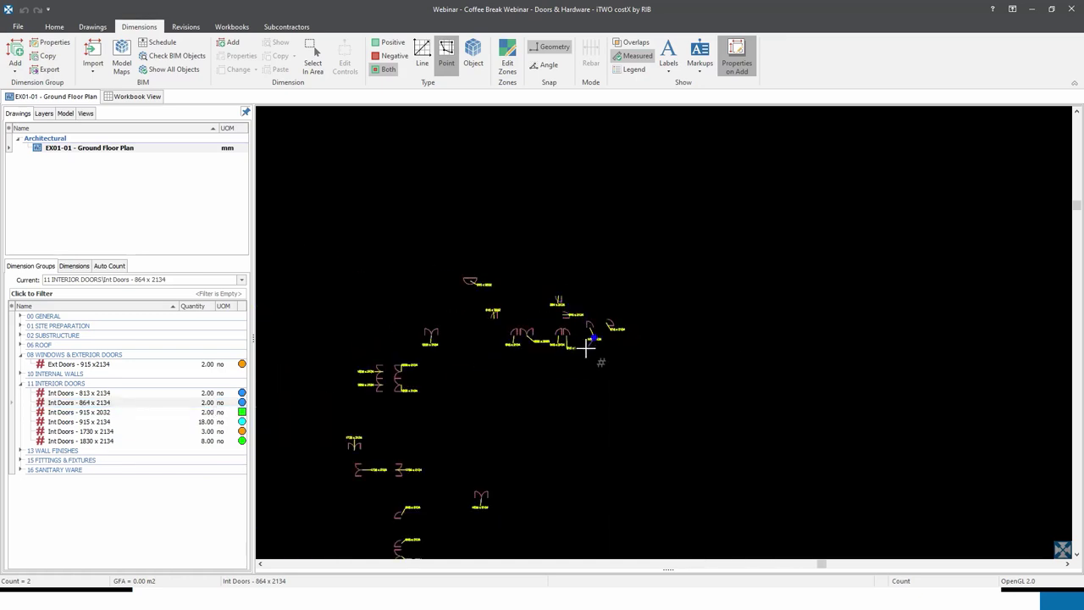
pyautogui.moveTo(581, 339); pyautogui.dragTo(562, 229)
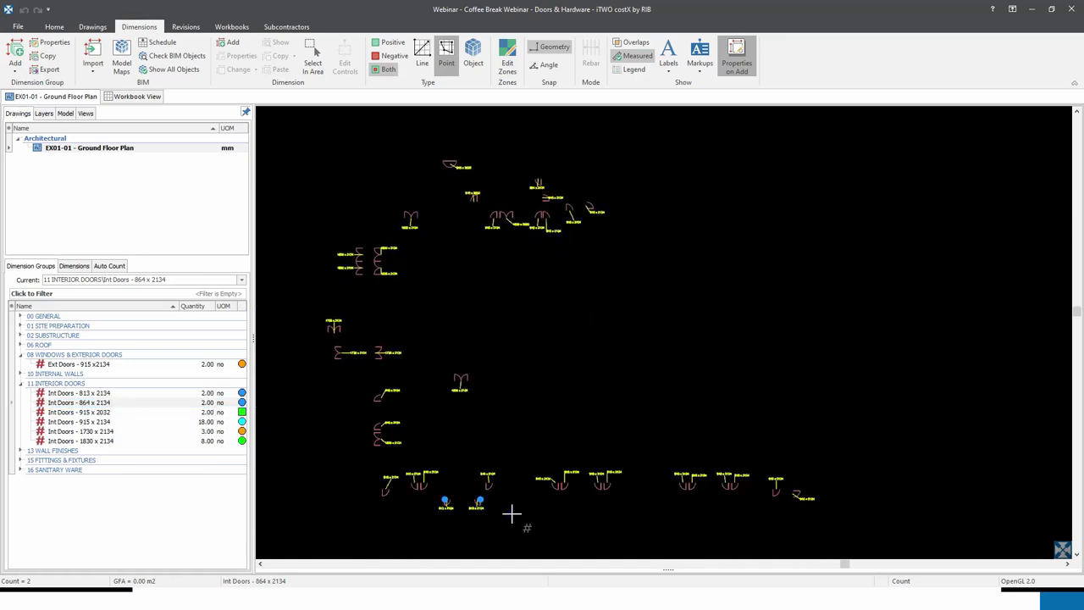
pyautogui.hotkey('ctrl', 'a')
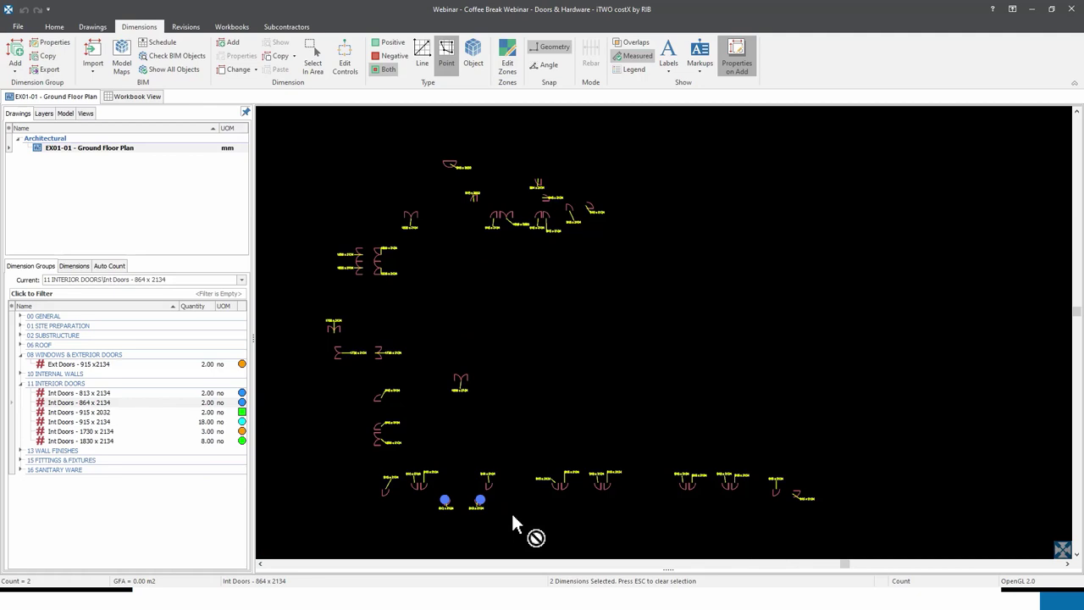
pyautogui.press('Delete')
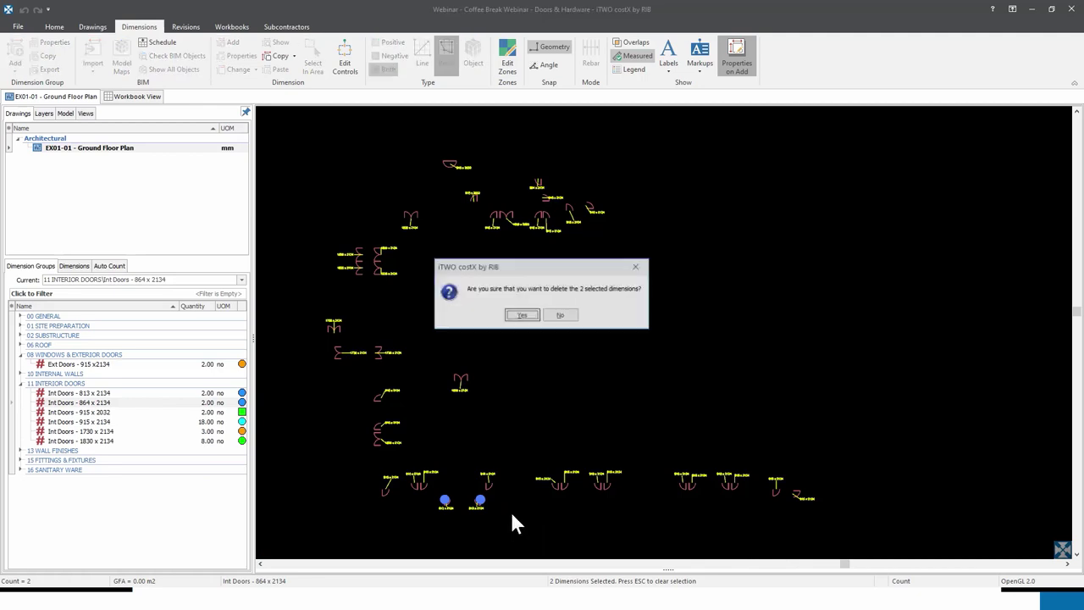
pyautogui.click(521, 315)
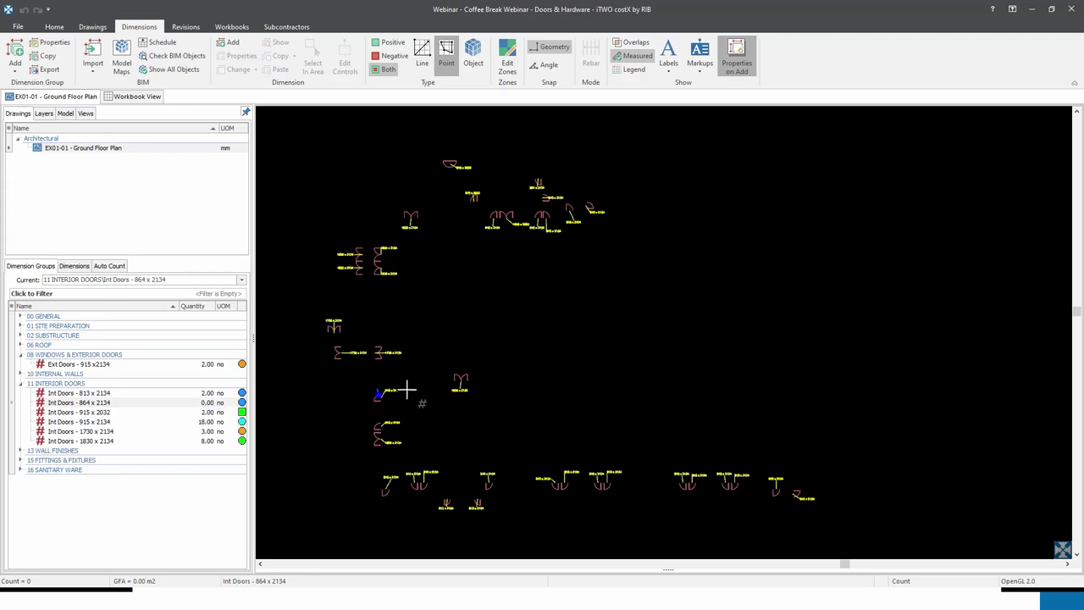
pyautogui.scroll(4, 542, 179)
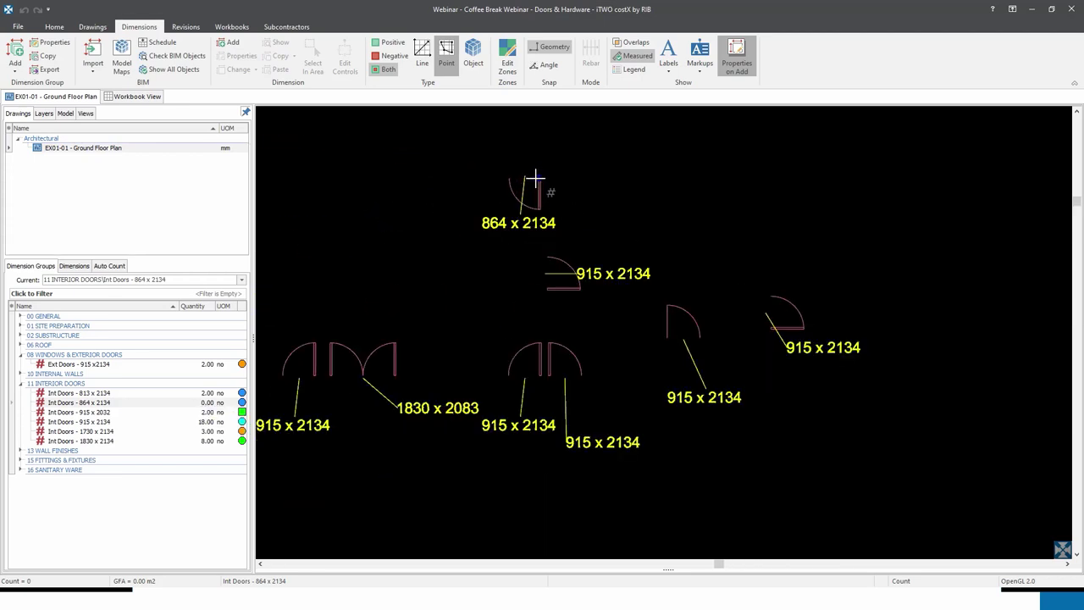
pyautogui.scroll(2, 535, 179)
# - Count the 864 x 2134 door with Architrave On Both Sides and Paint On One Side
pyautogui.click(542, 183)
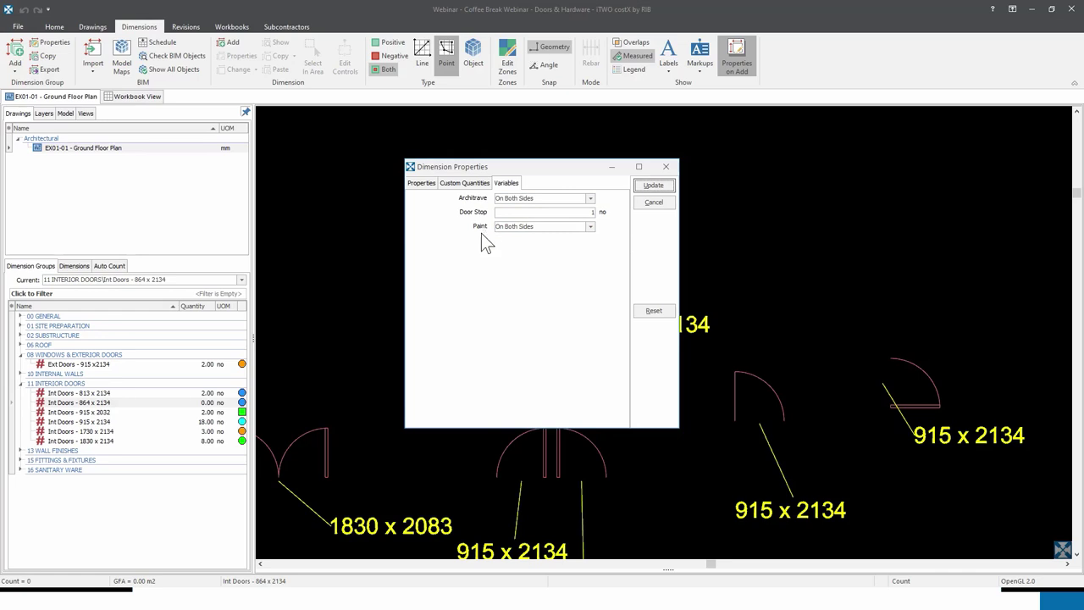
pyautogui.click(581, 198)
pyautogui.click(557, 214)
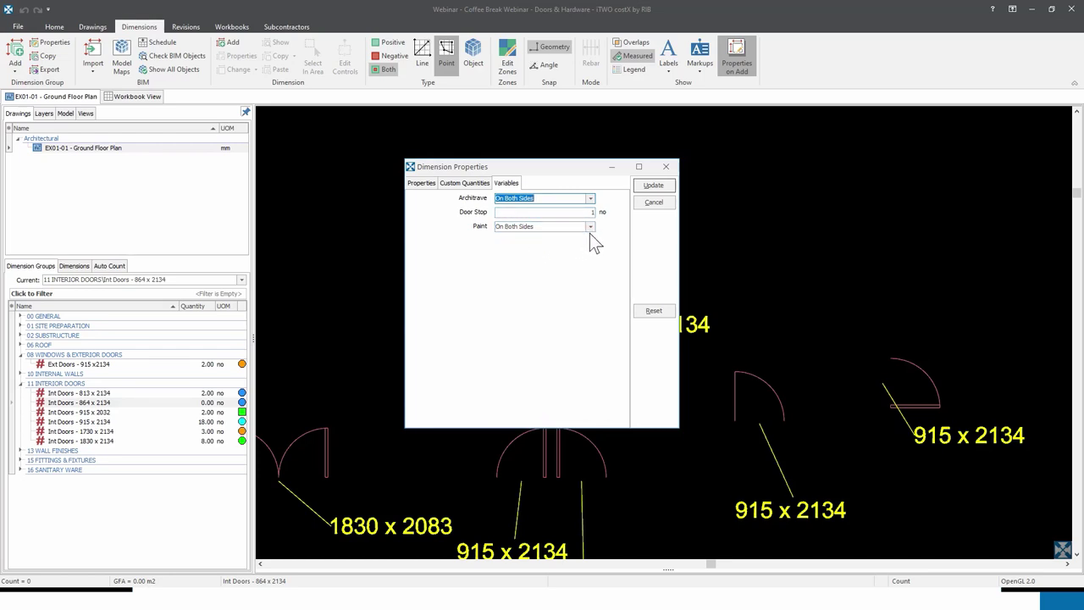
pyautogui.click(590, 226)
pyautogui.click(559, 237)
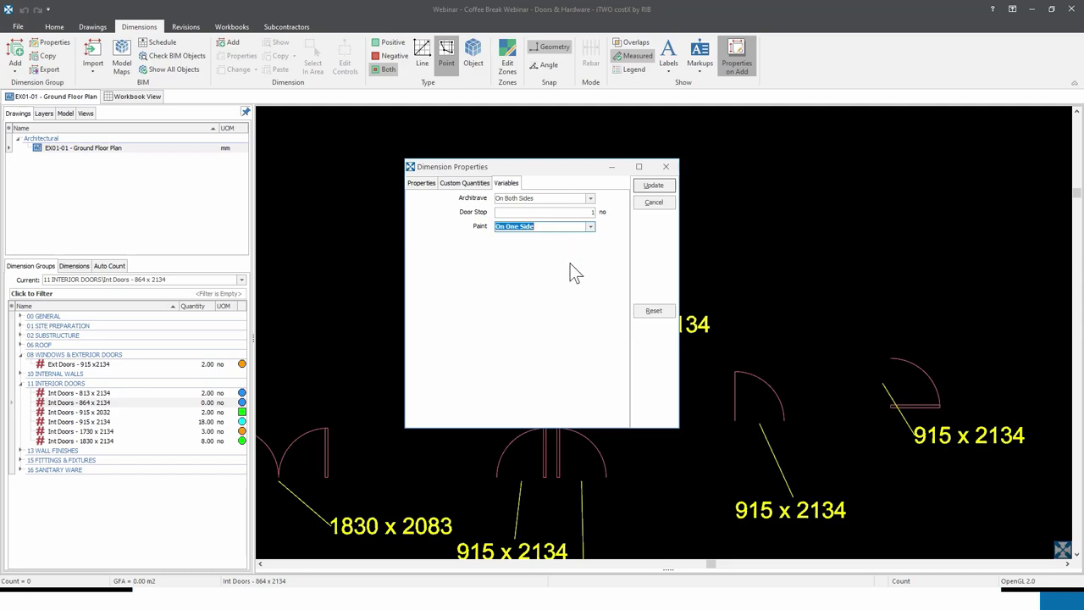
pyautogui.click(662, 187)
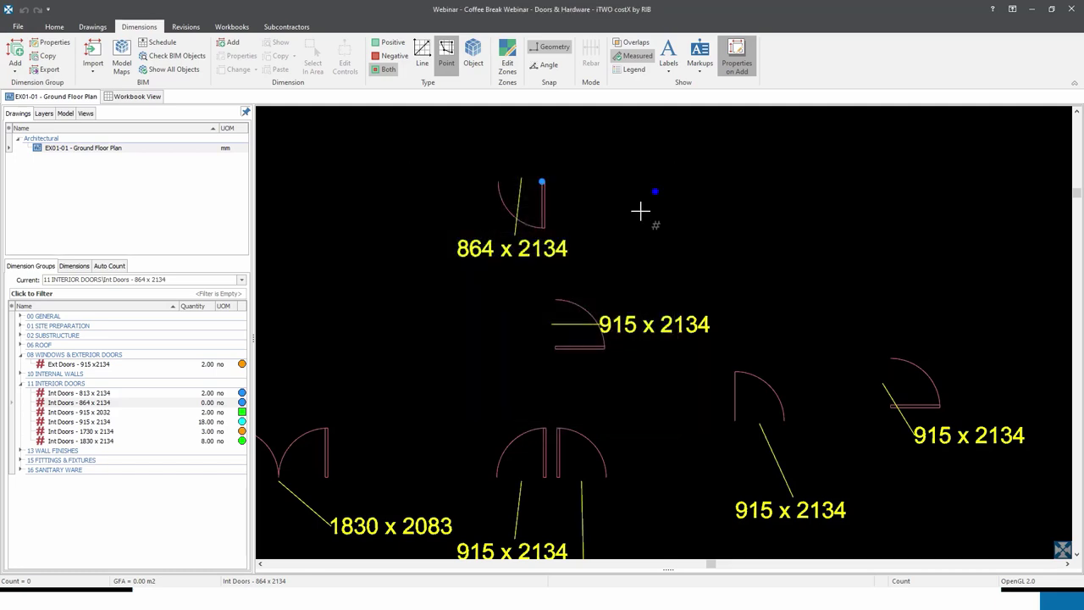
pyautogui.click(544, 187)
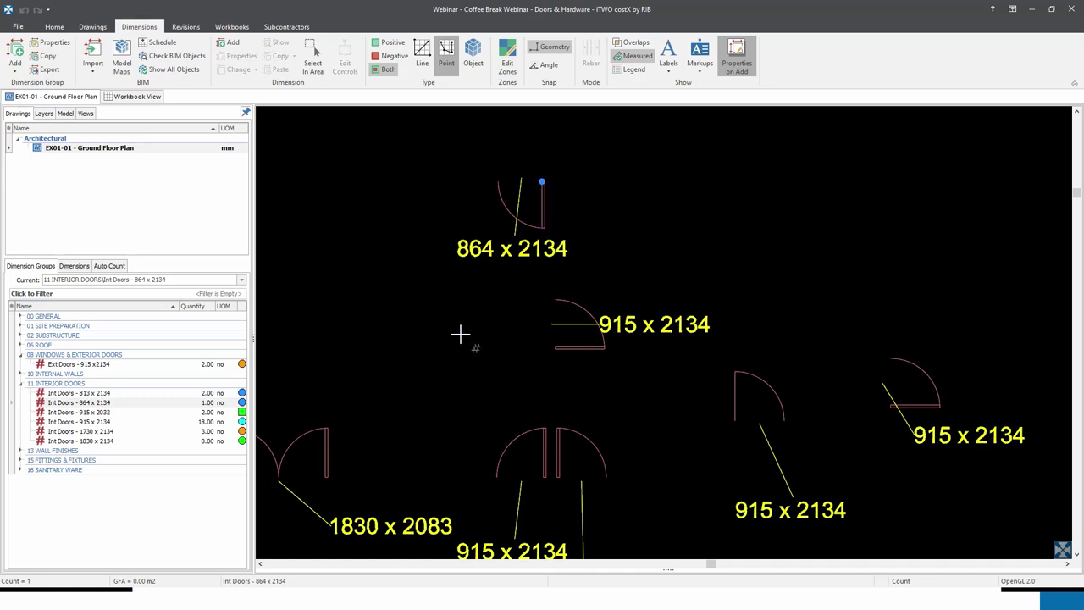
pyautogui.scroll(-5, 459, 335)
pyautogui.moveTo(460, 334)
pyautogui.mouseDown()
pyautogui.moveTo(482, 346)
pyautogui.moveTo(621, 245)
pyautogui.mouseUp()
pyautogui.scroll(-2, 621, 245)
pyautogui.moveTo(601, 296); pyautogui.dragTo(581, 271)
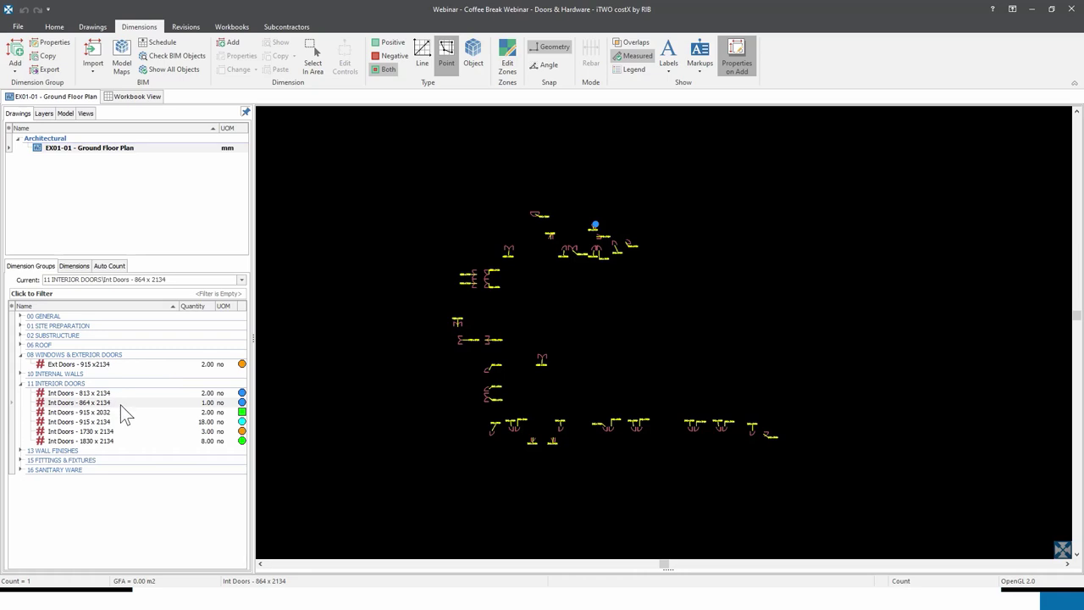
pyautogui.moveTo(121, 408)
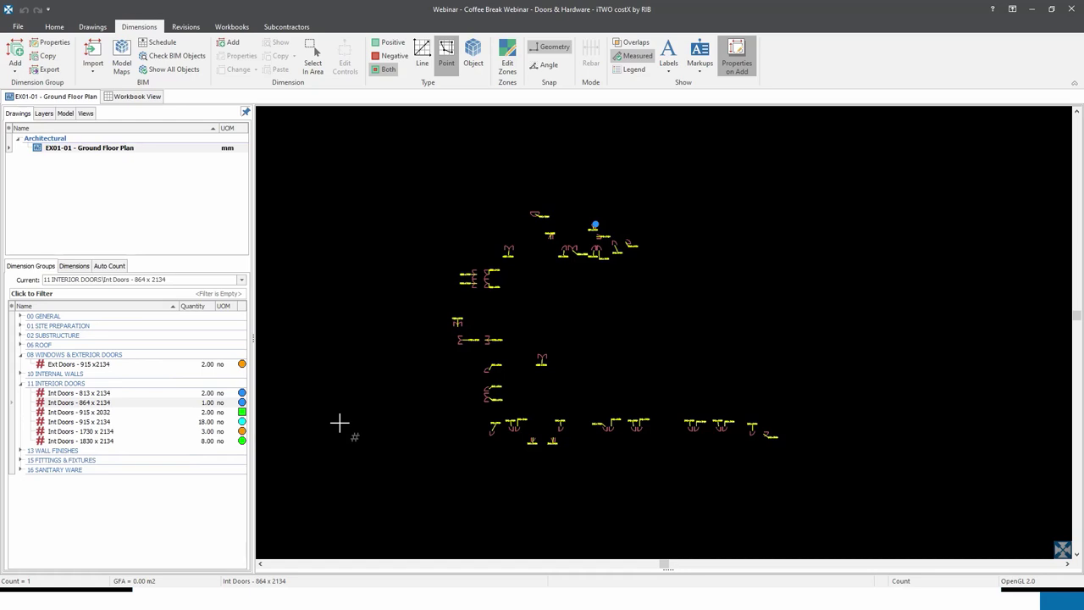
# - From Workbook View, open the Trade Estimate workbook and drill into its DOORS item sheet
pyautogui.click(151, 97)
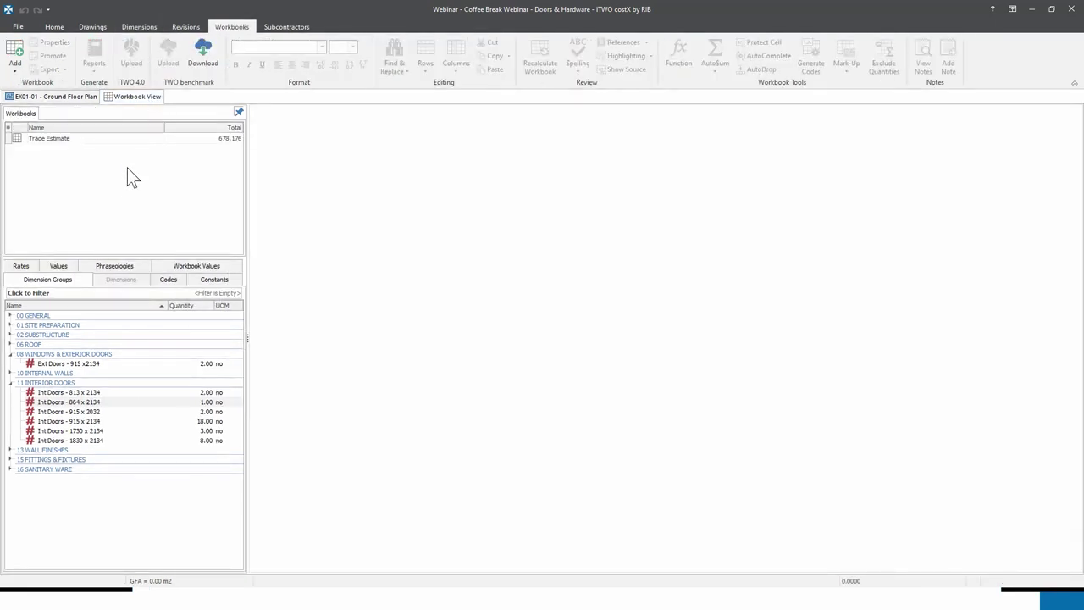
pyautogui.doubleClick(126, 141)
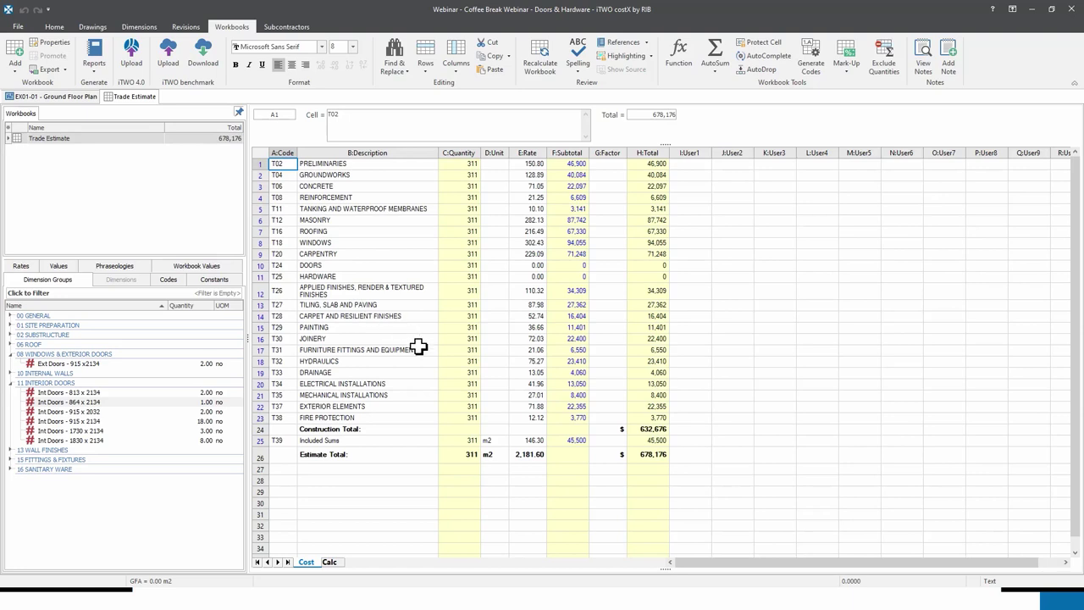
pyautogui.doubleClick(572, 265)
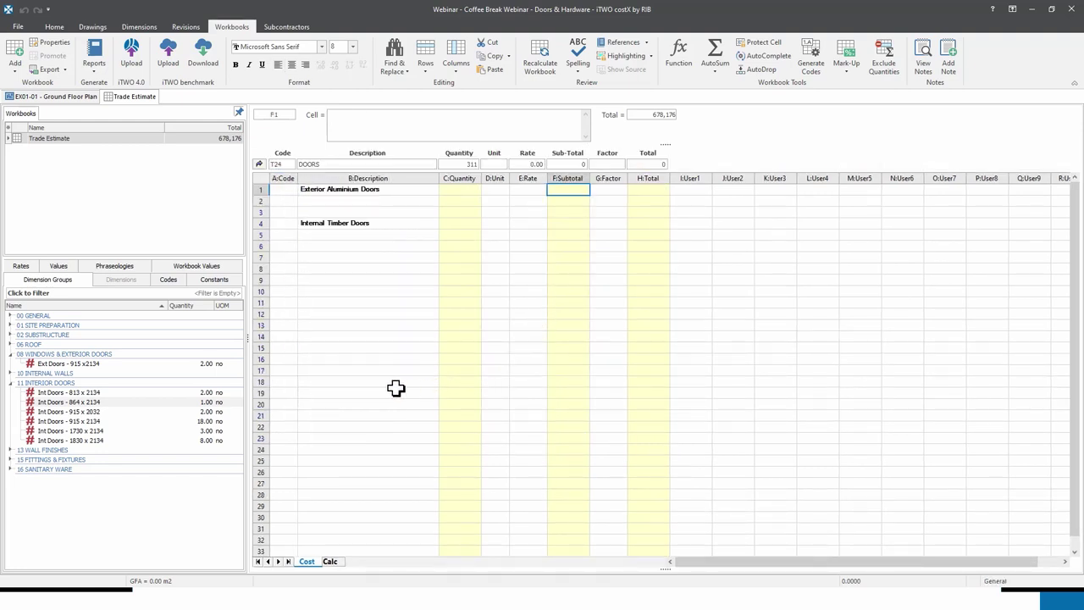
# - Insert a live-linked Ext Doors - 915 x2134 line in row 2: 2 no at 1,700, totalling 3,400
pyautogui.click(127, 363)
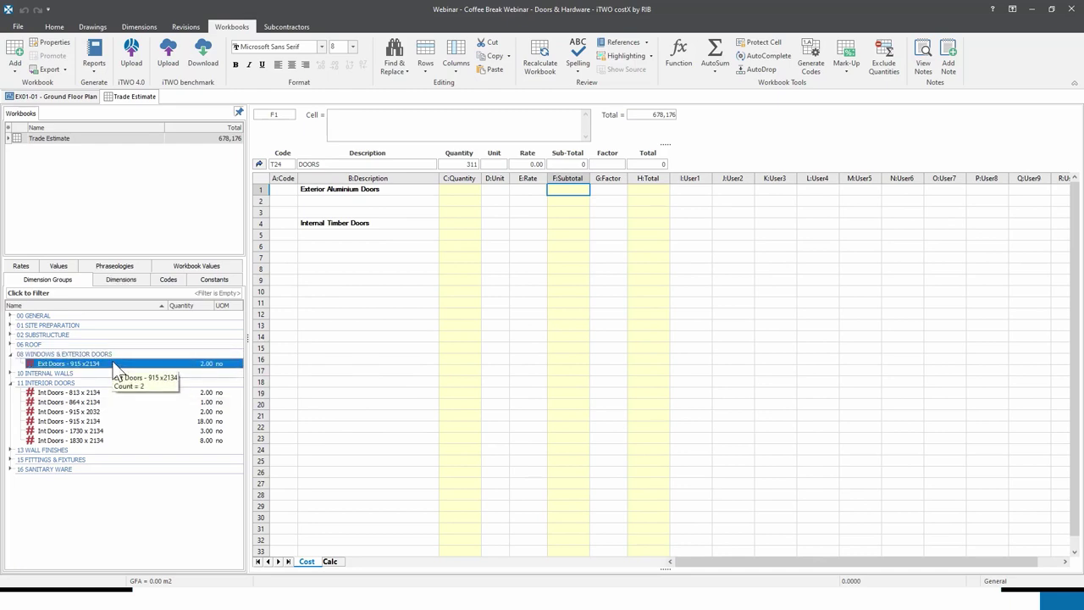
pyautogui.moveTo(117, 371); pyautogui.dragTo(379, 205)
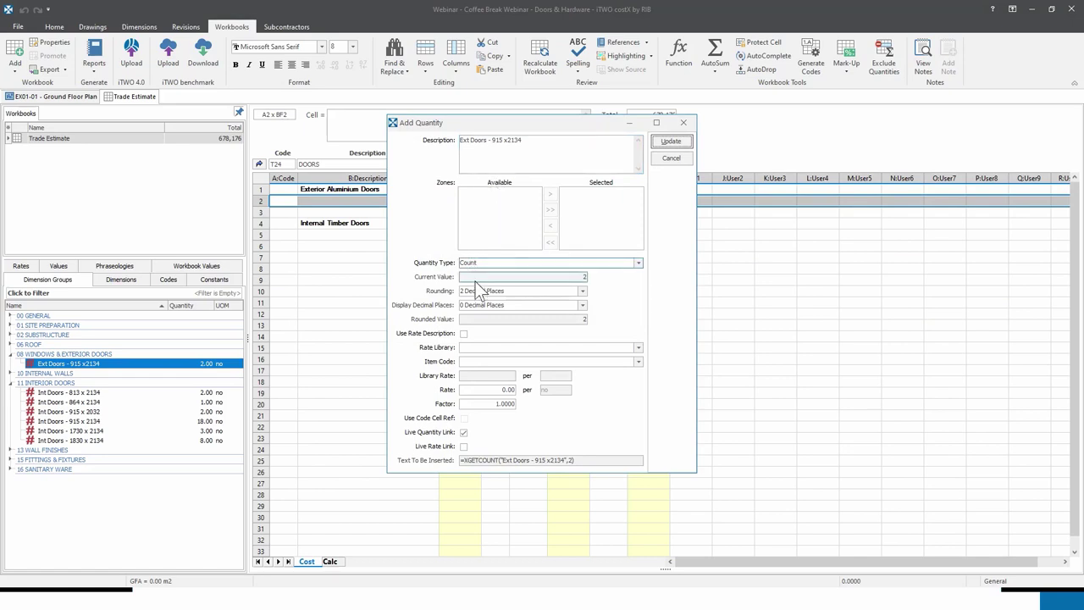
pyautogui.click(496, 389)
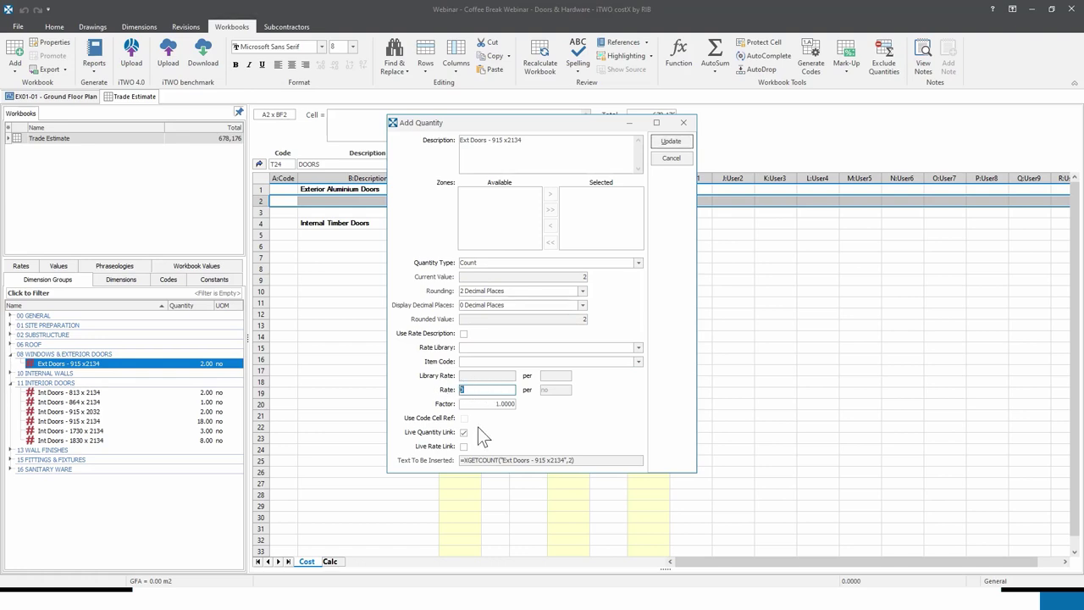
pyautogui.write('1700')
pyautogui.click(677, 142)
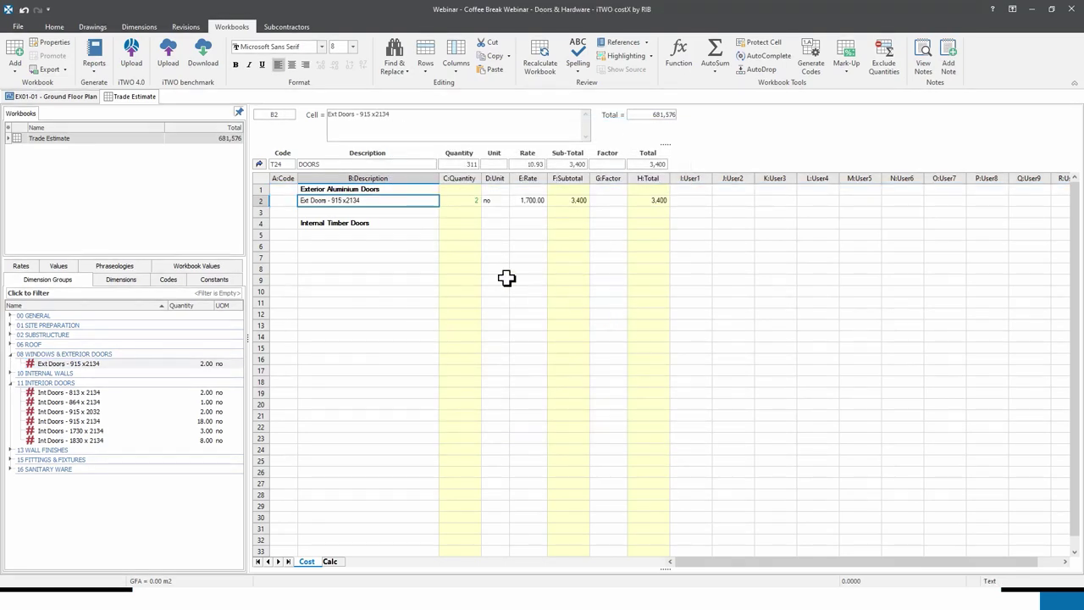
pyautogui.click(665, 200)
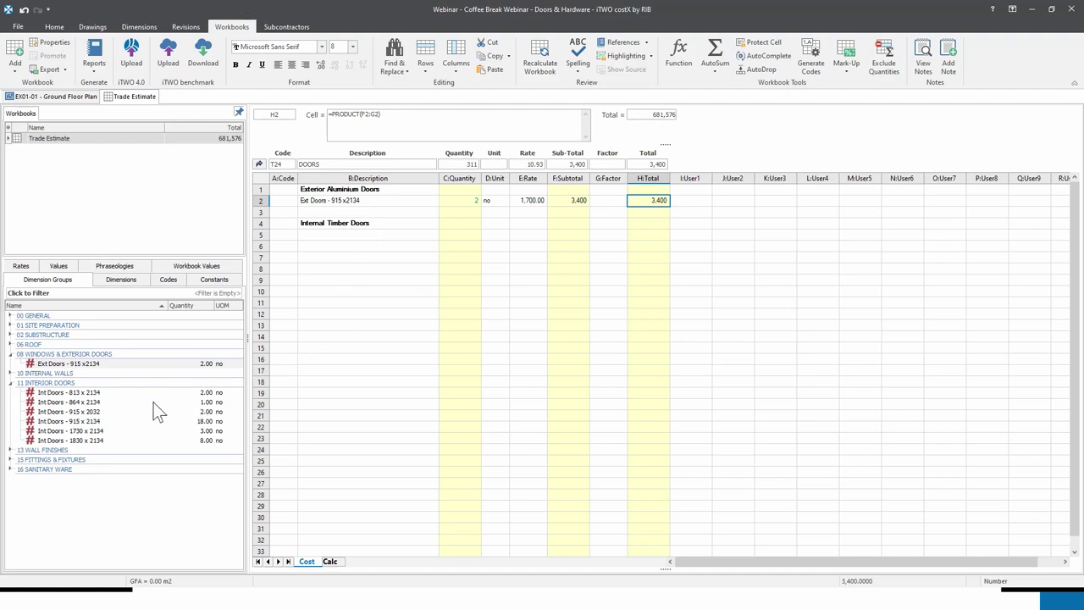
pyautogui.click(74, 393)
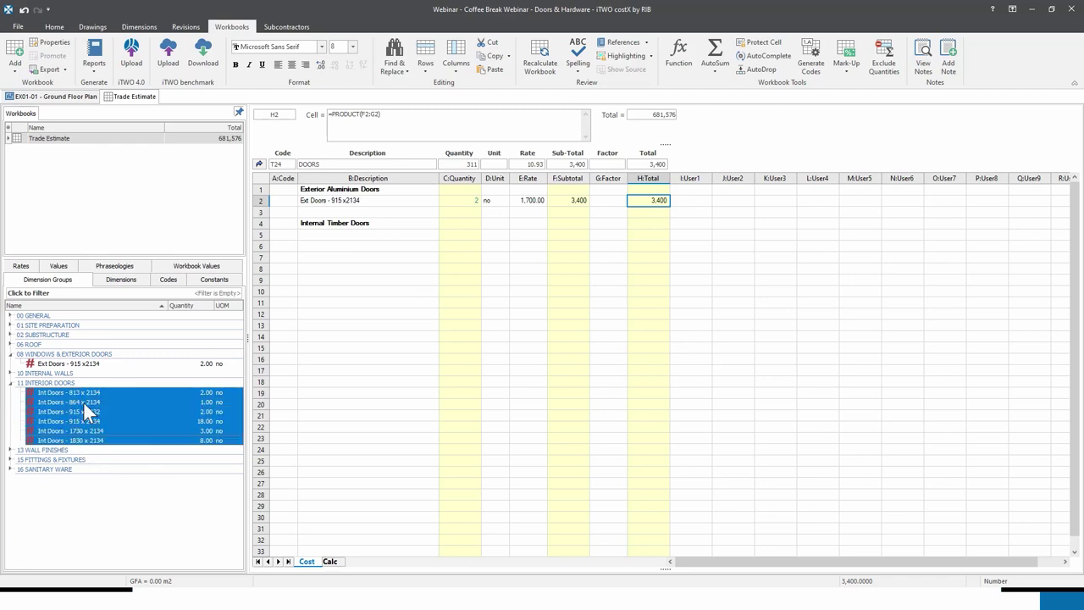
# - Add the six Int Doors groups as unpriced lines under Internal Timber Doors
pyautogui.moveTo(83, 393)
pyautogui.mouseDown()
pyautogui.moveTo(242, 393)
pyautogui.moveTo(350, 273)
pyautogui.moveTo(359, 230)
pyautogui.moveTo(357, 265)
pyautogui.mouseUp()
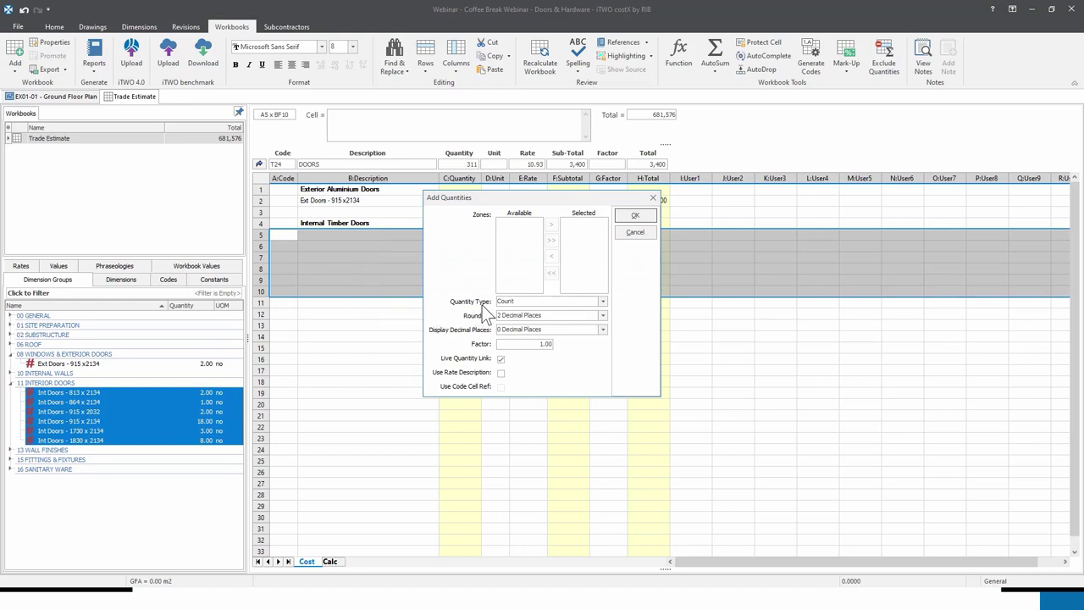
pyautogui.click(637, 216)
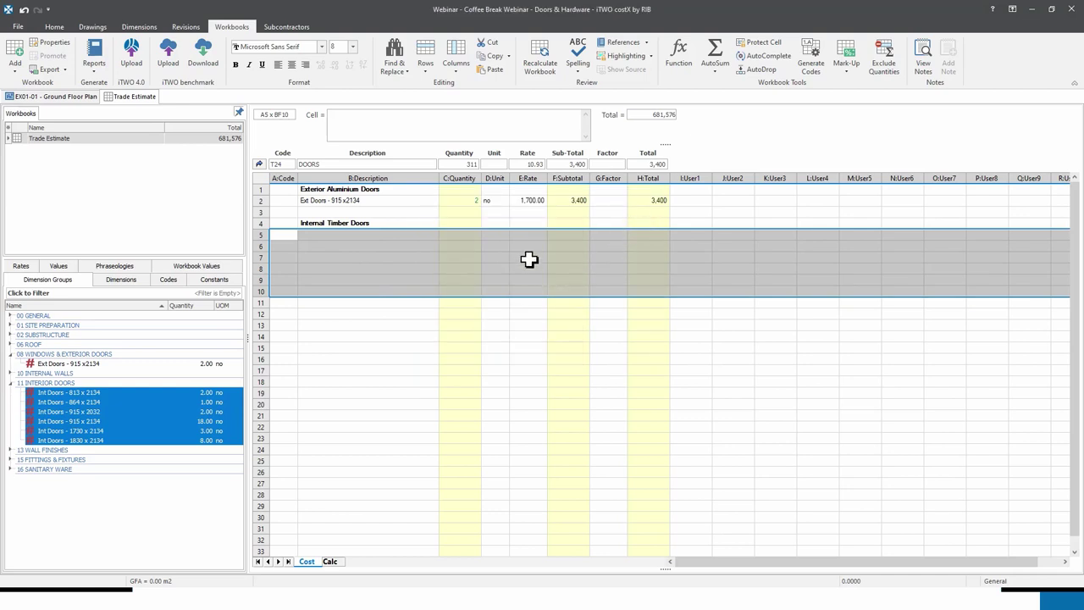
pyautogui.moveTo(528, 233); pyautogui.dragTo(529, 290)
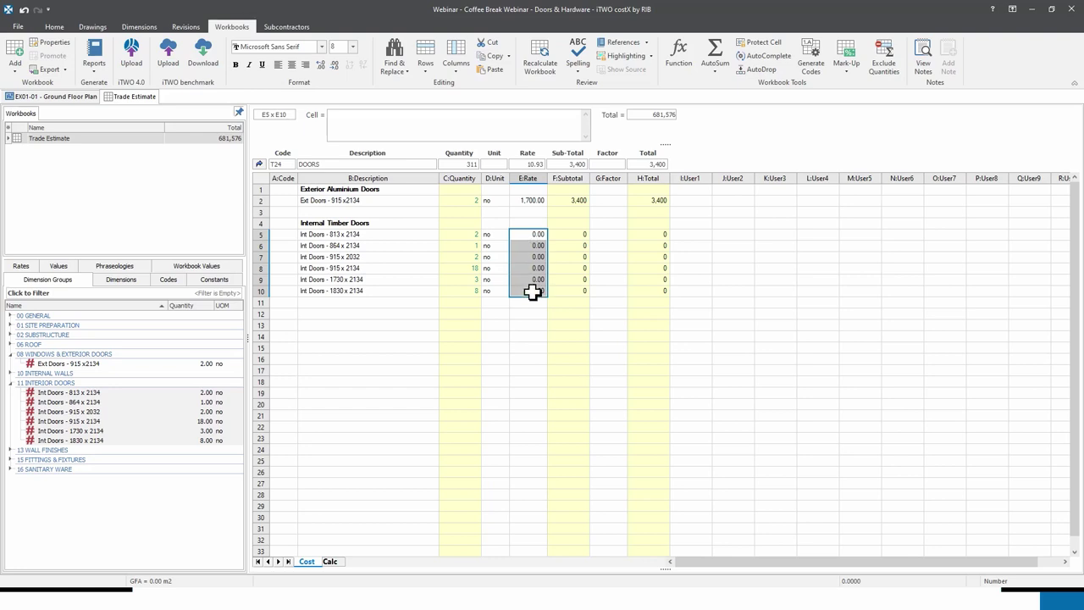
# - Review the XGETCOUNT count formulas in C5:C10, then go back up to the trade list
pyautogui.moveTo(458, 234); pyautogui.dragTo(458, 297)
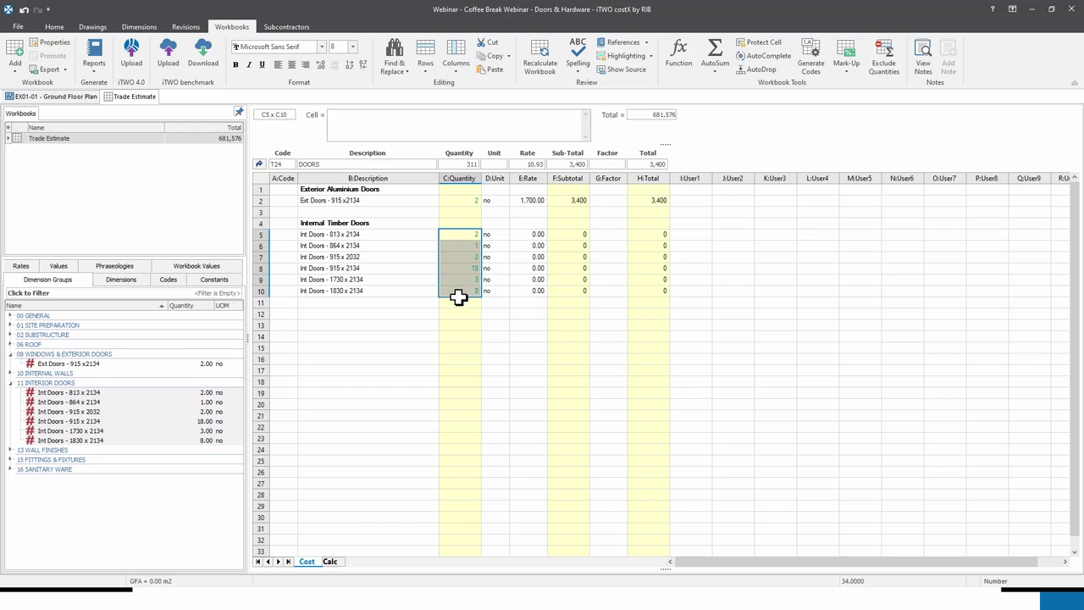
pyautogui.click(459, 292)
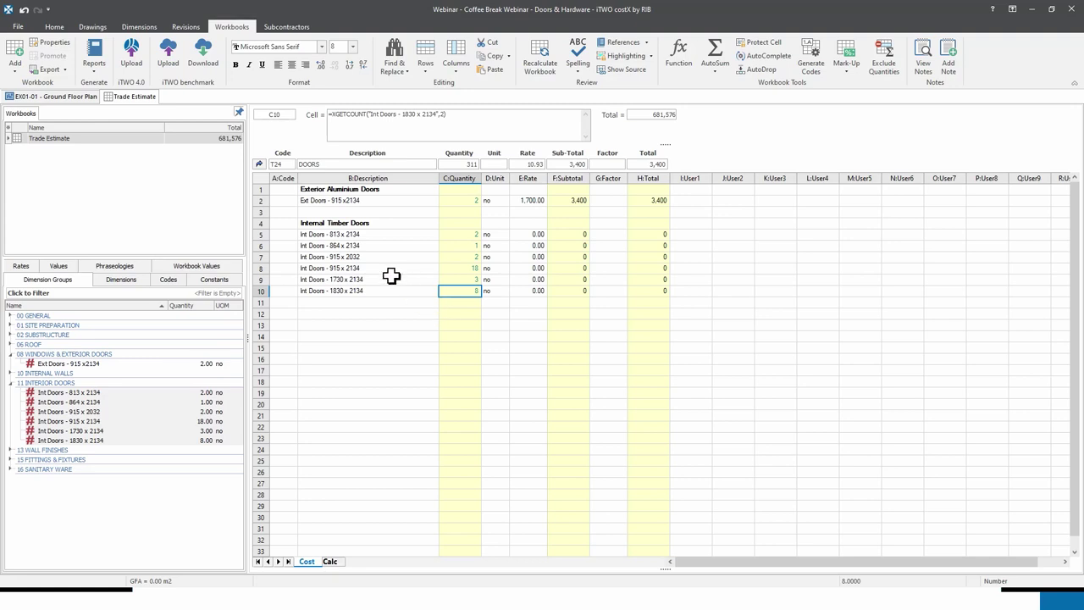
pyautogui.click(260, 165)
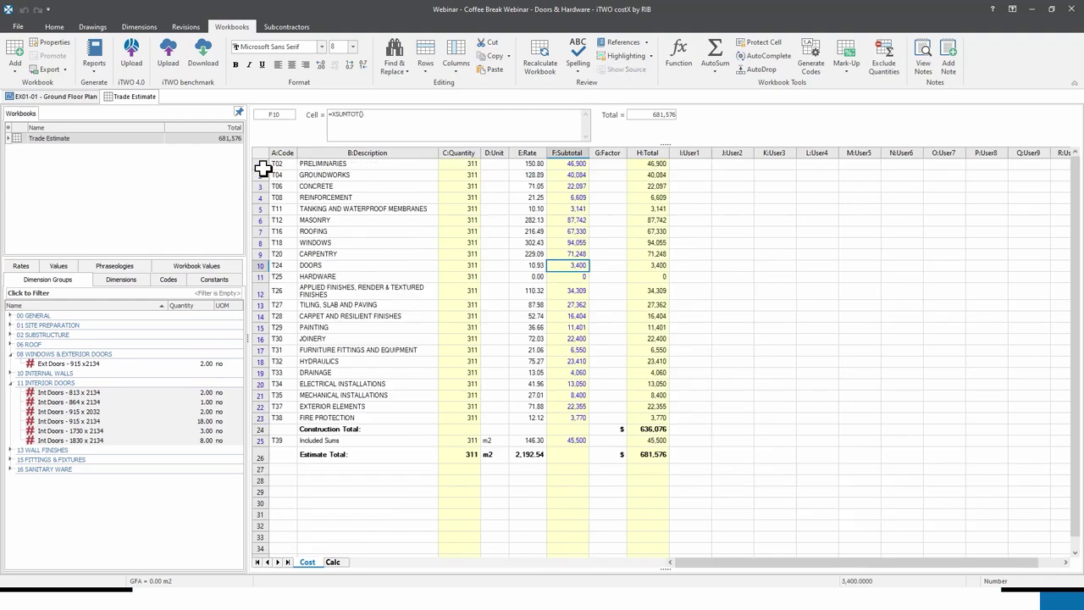
# - Drill into HARDWARE, check the Door Hardware headings, and pick the Int Doors - 1730 x 2134 group
pyautogui.doubleClick(566, 277)
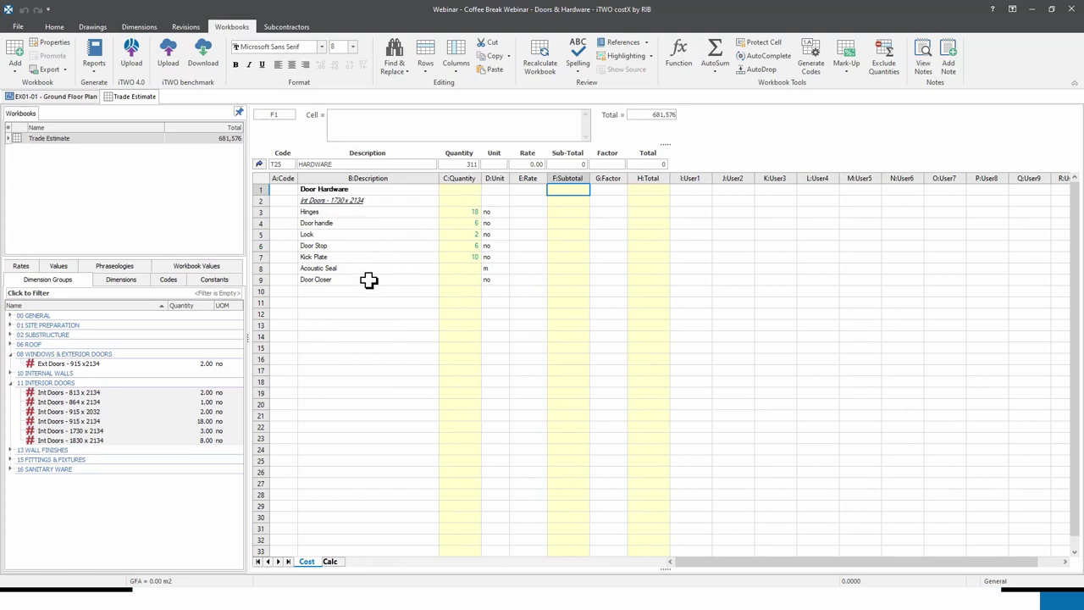
pyautogui.click(334, 188)
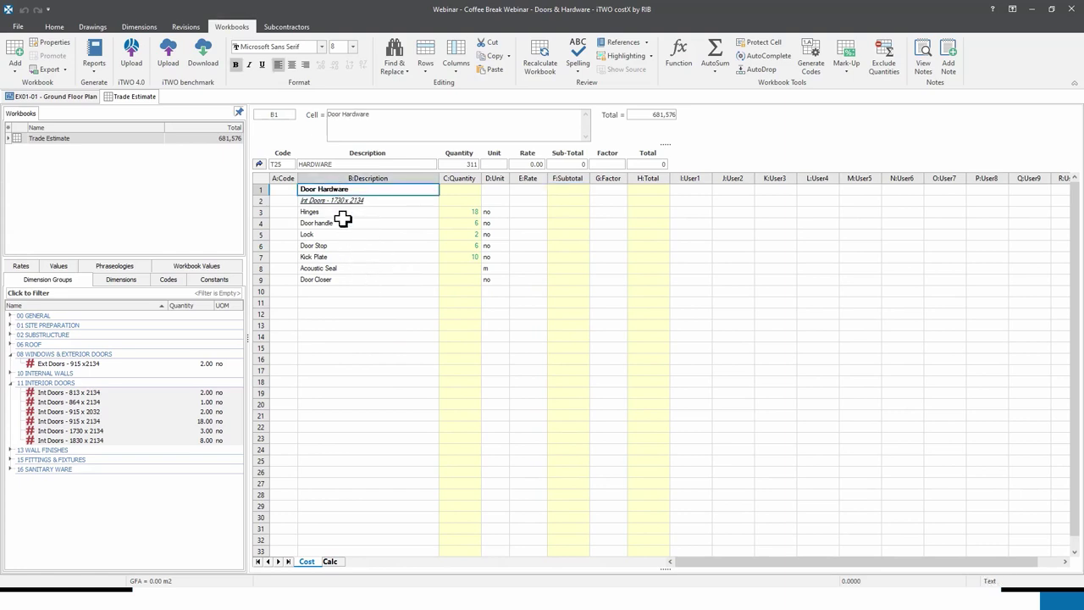
pyautogui.click(345, 202)
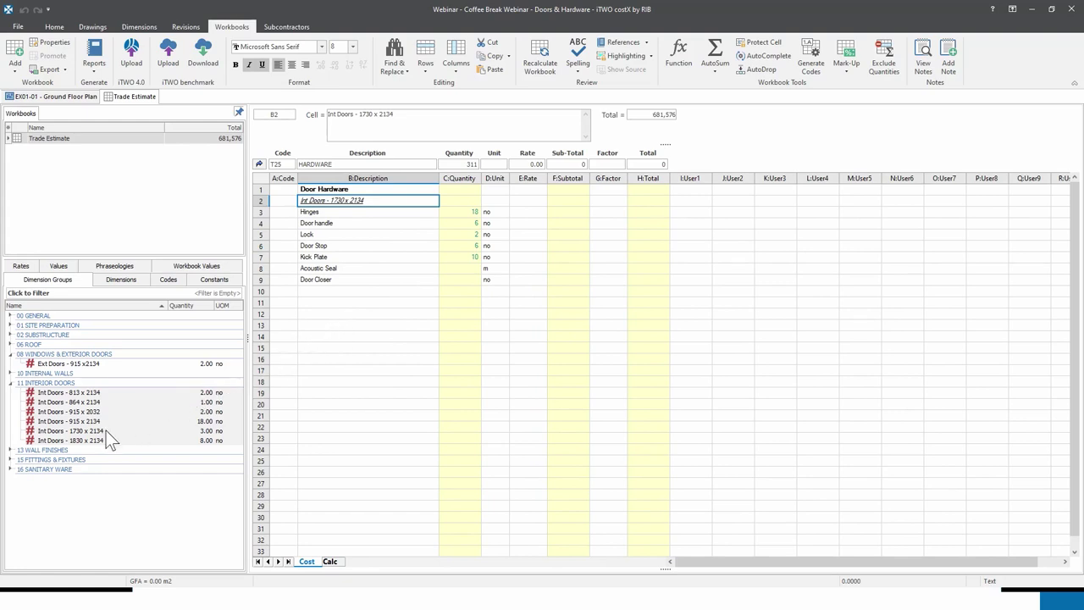
pyautogui.moveTo(106, 430); pyautogui.dragTo(465, 287)
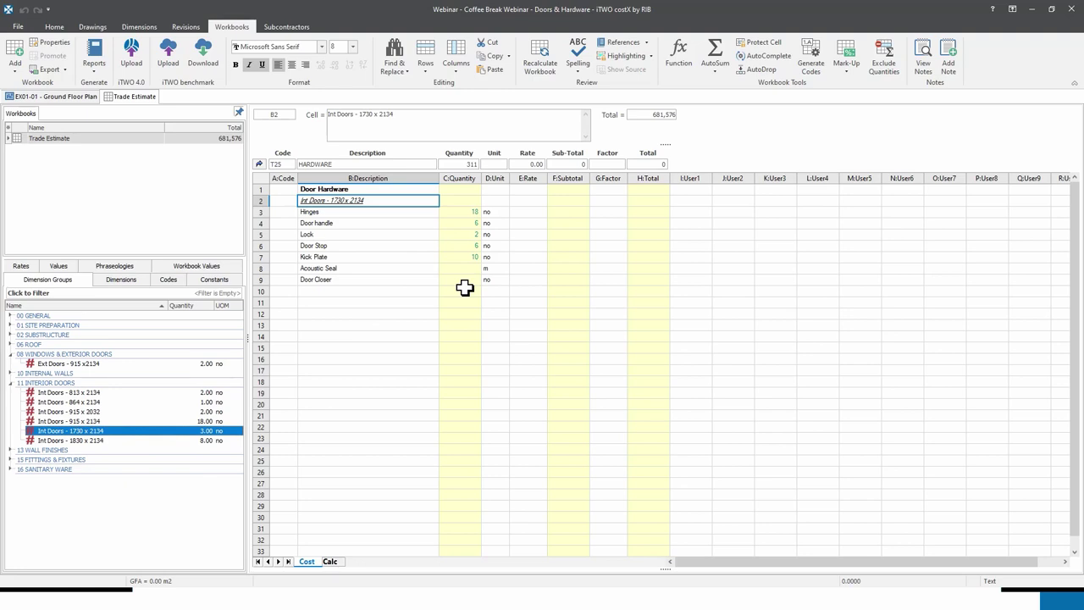
# - Link the Int Doors - 1730 x 2134 dimension group onto the Acoustic Seal cell C8
pyautogui.moveTo(471, 269); pyautogui.dragTo(467, 278)
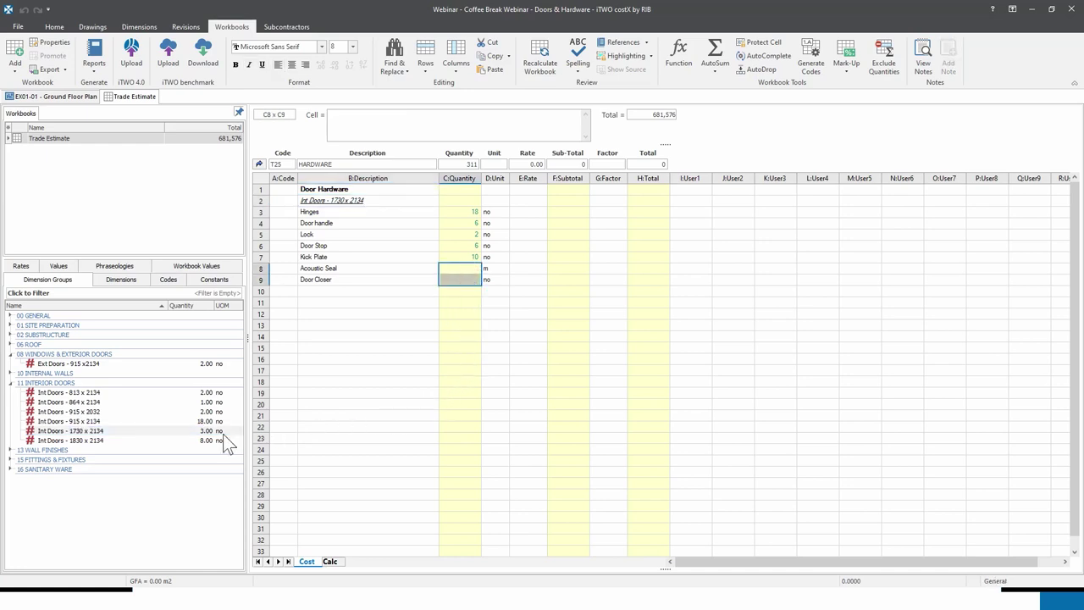
pyautogui.click(116, 430)
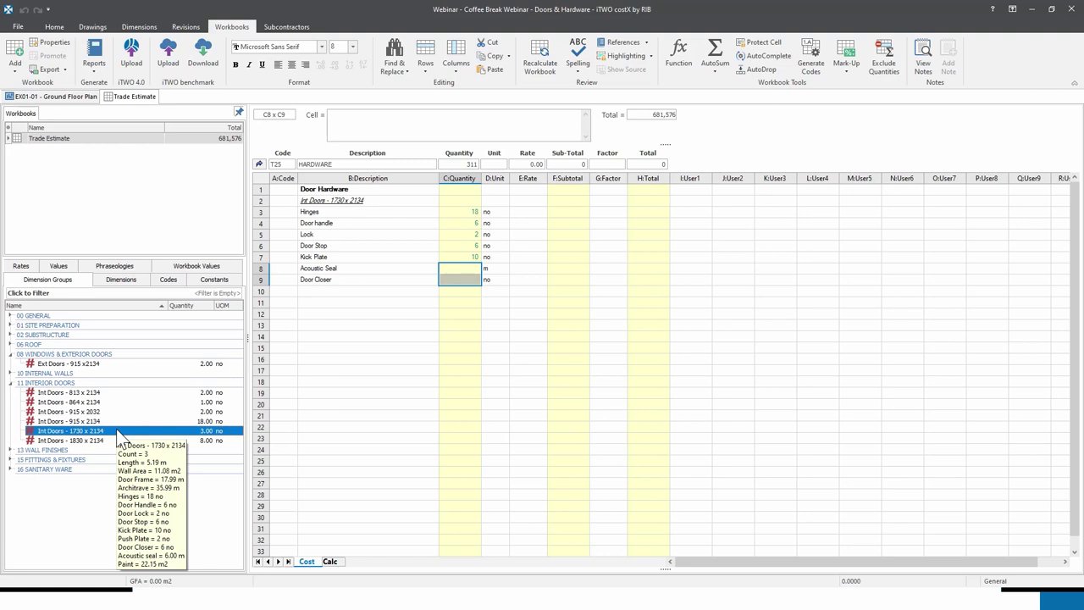
pyautogui.moveTo(116, 436); pyautogui.dragTo(469, 282)
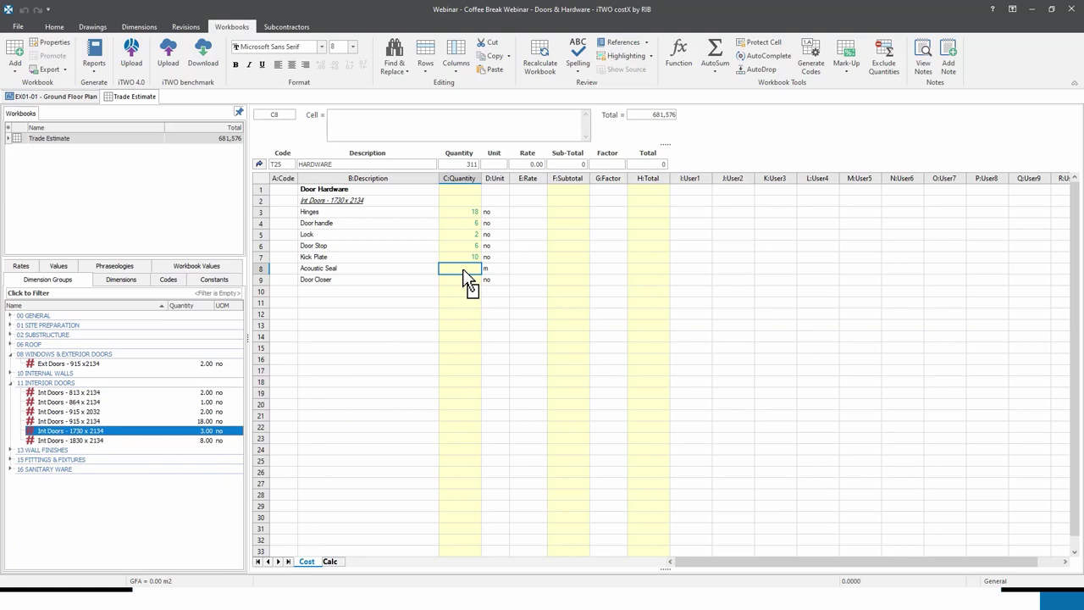
pyautogui.moveTo(468, 282); pyautogui.dragTo(464, 279)
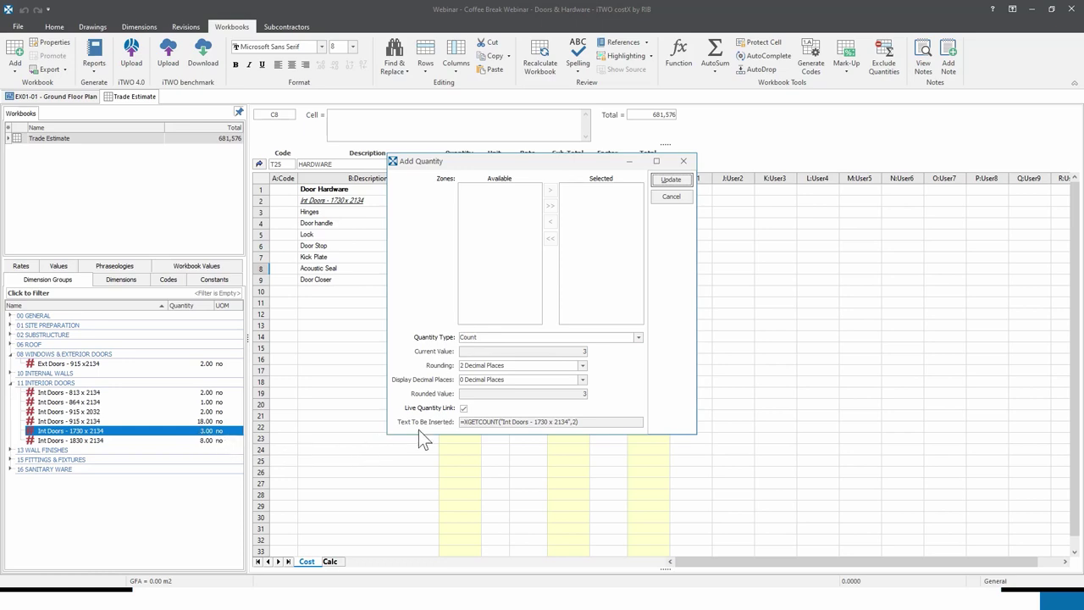
# - Set the link's quantity type to the Acoustic seal custom quantity
pyautogui.click(638, 337)
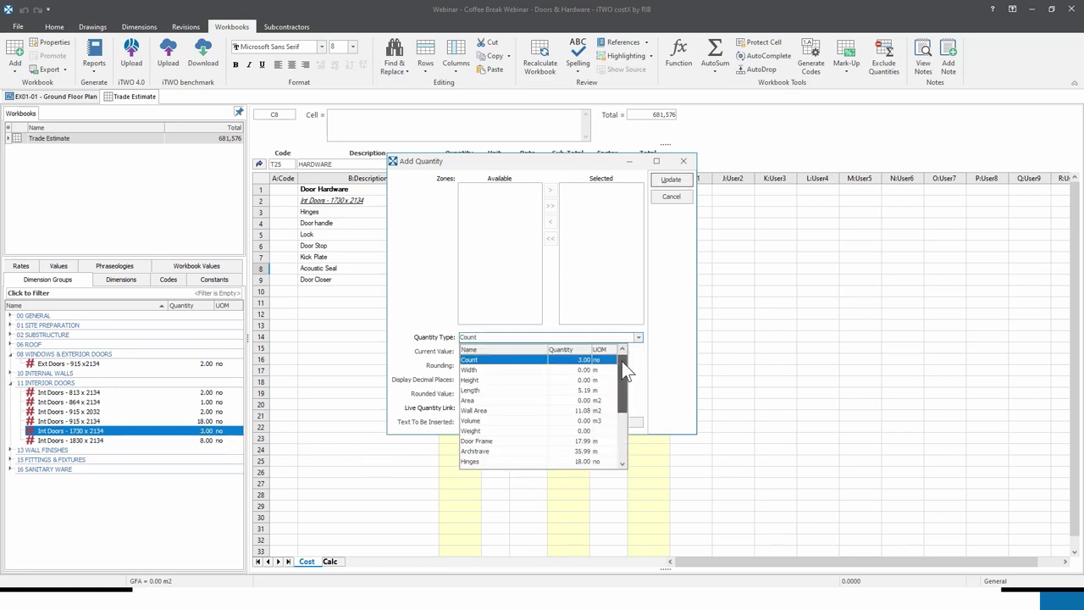
pyautogui.moveTo(621, 360); pyautogui.dragTo(620, 365)
pyautogui.scroll(-3, 597, 400)
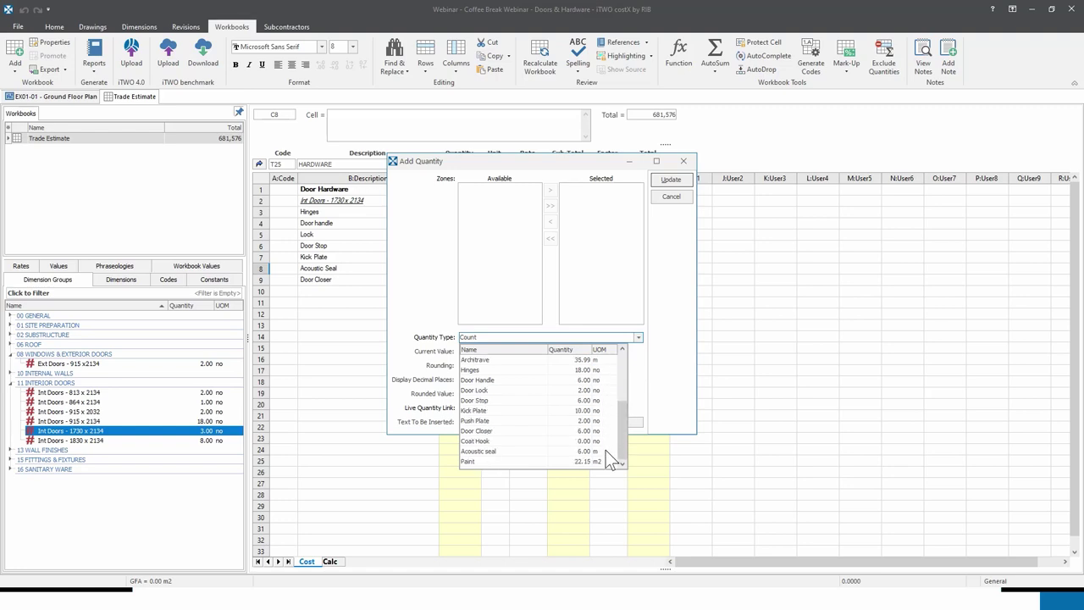
pyautogui.scroll(4, 606, 450)
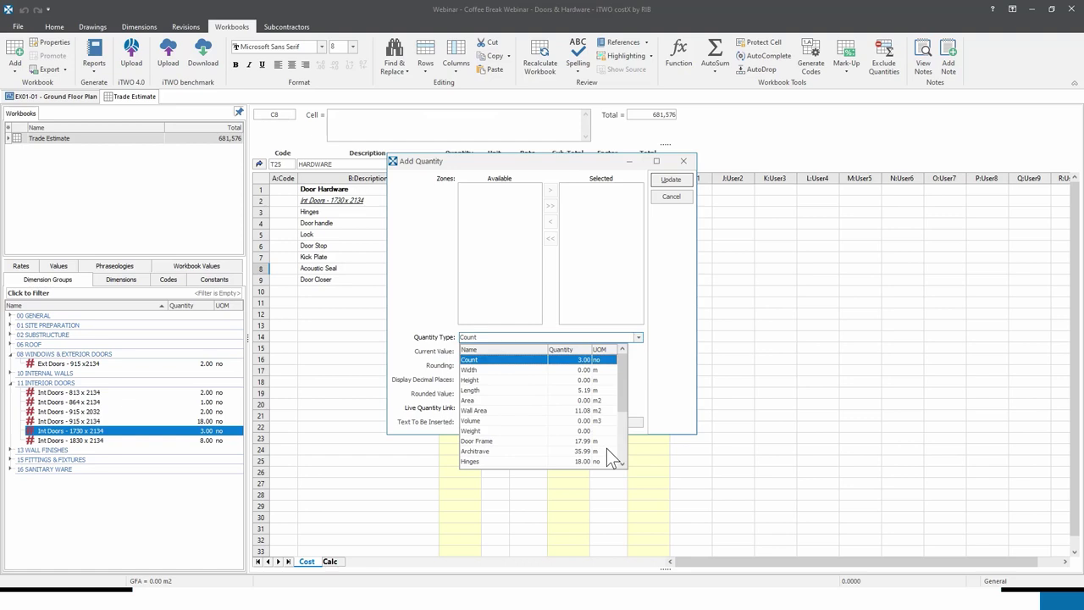
pyautogui.scroll(-3, 607, 451)
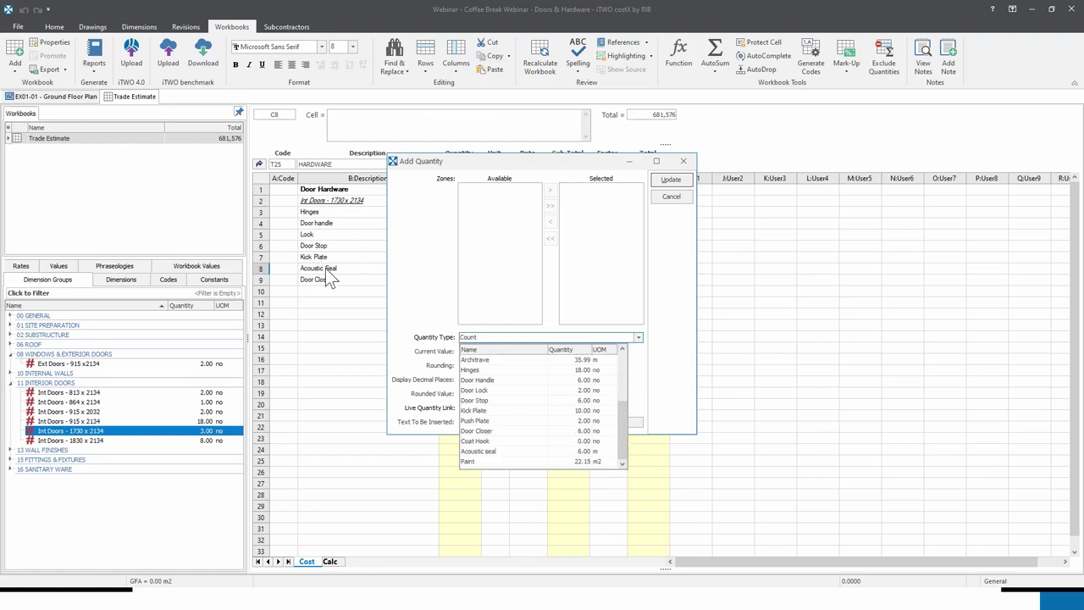
pyautogui.moveTo(542, 162); pyautogui.dragTo(646, 156)
pyautogui.click(742, 330)
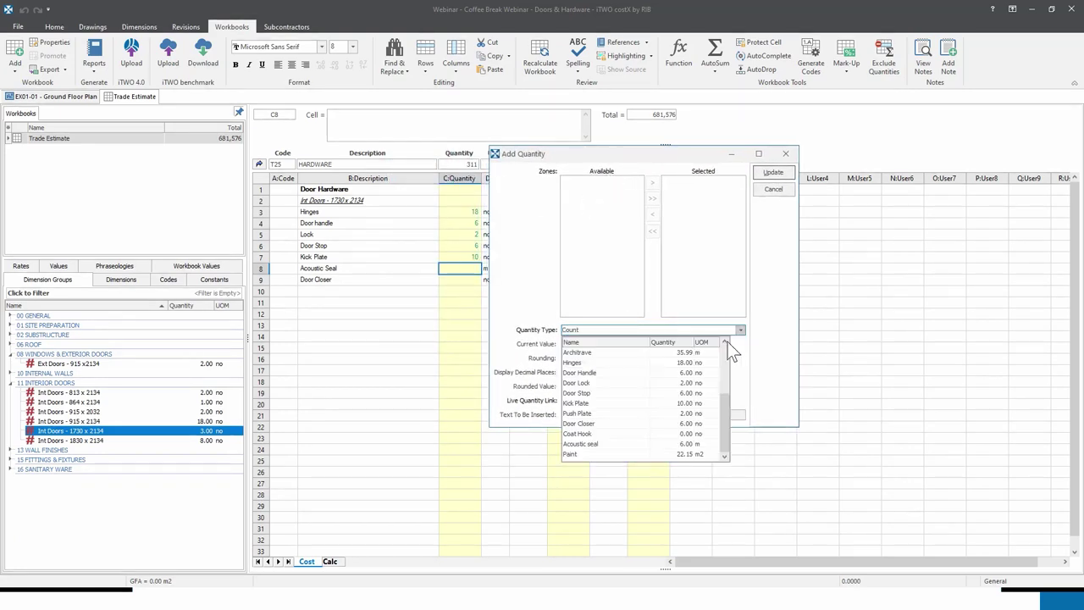
pyautogui.click(611, 445)
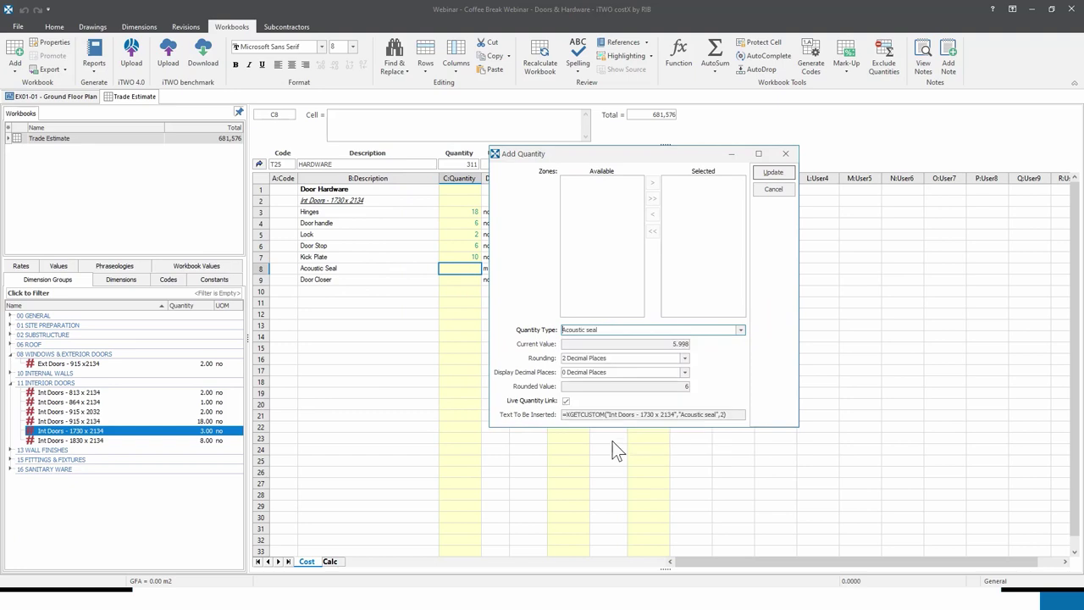
# - Round to 0 decimal places and insert 6 into C8; then drop the door group onto Door Closer cell C9
pyautogui.click(684, 357)
pyautogui.click(614, 376)
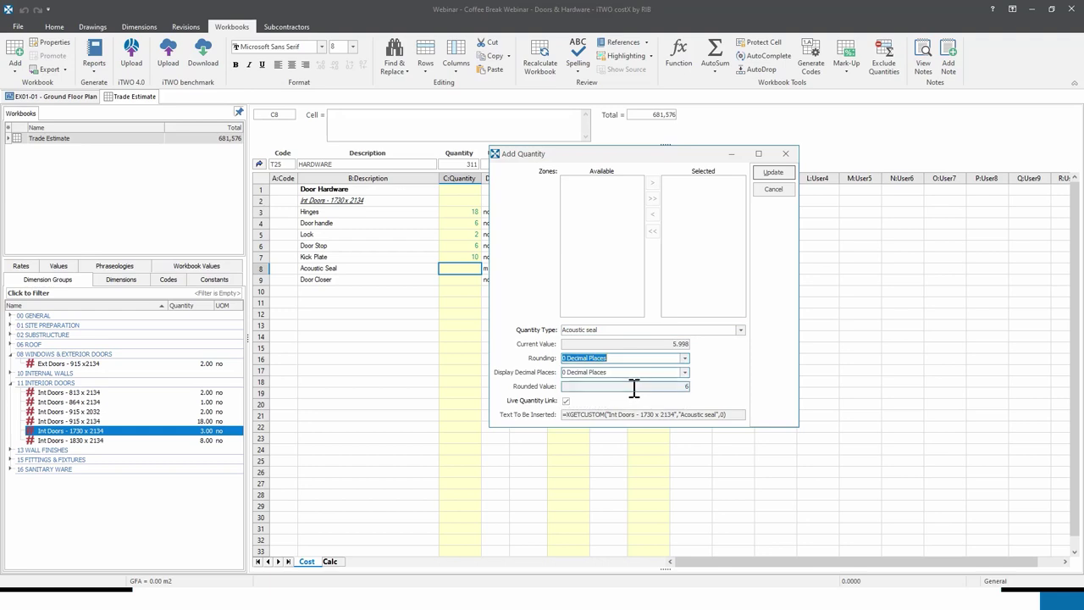
pyautogui.click(781, 174)
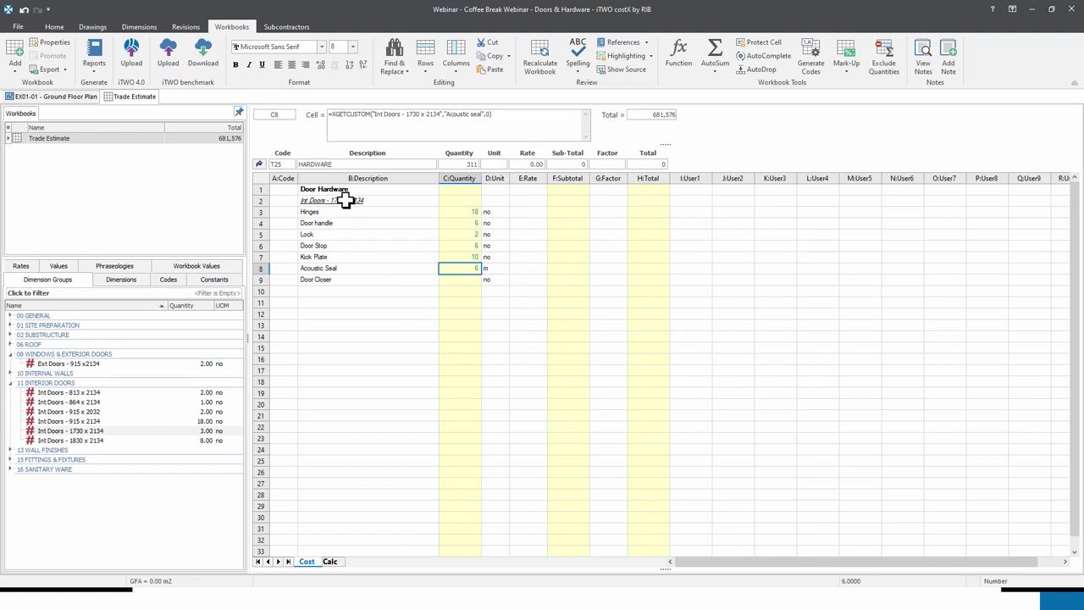
pyautogui.click(103, 430)
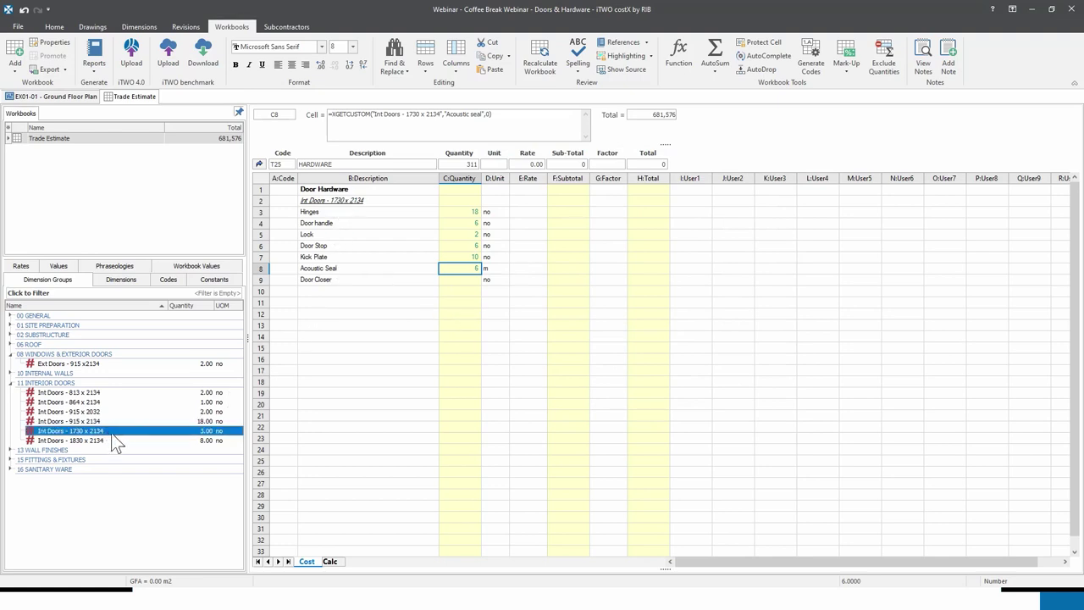
pyautogui.moveTo(114, 441); pyautogui.dragTo(458, 282)
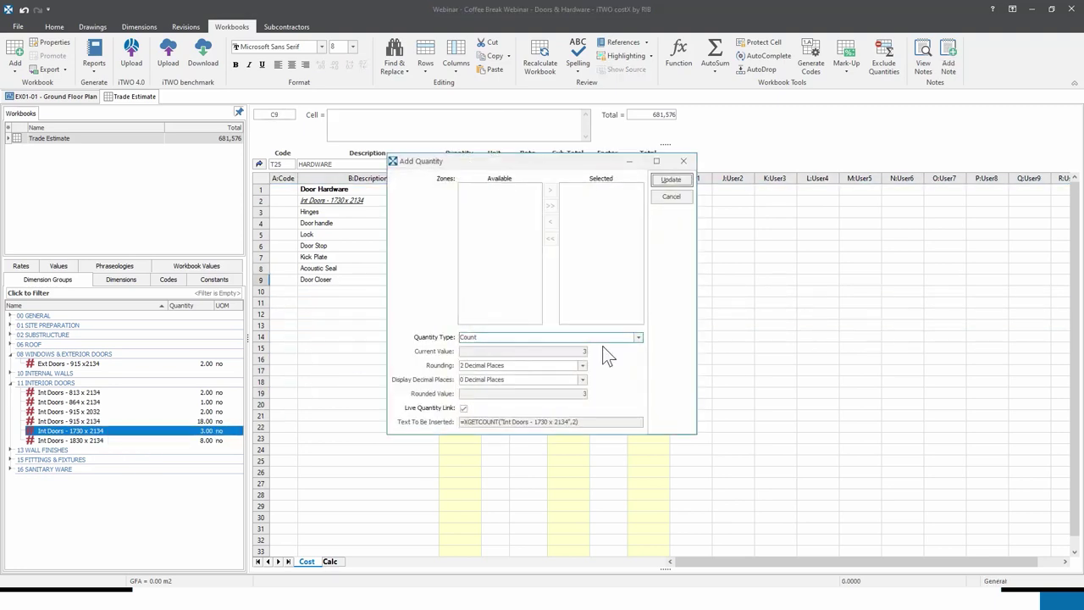
# - Link the Door Closer custom quantity into C9, giving 6 no
pyautogui.click(637, 338)
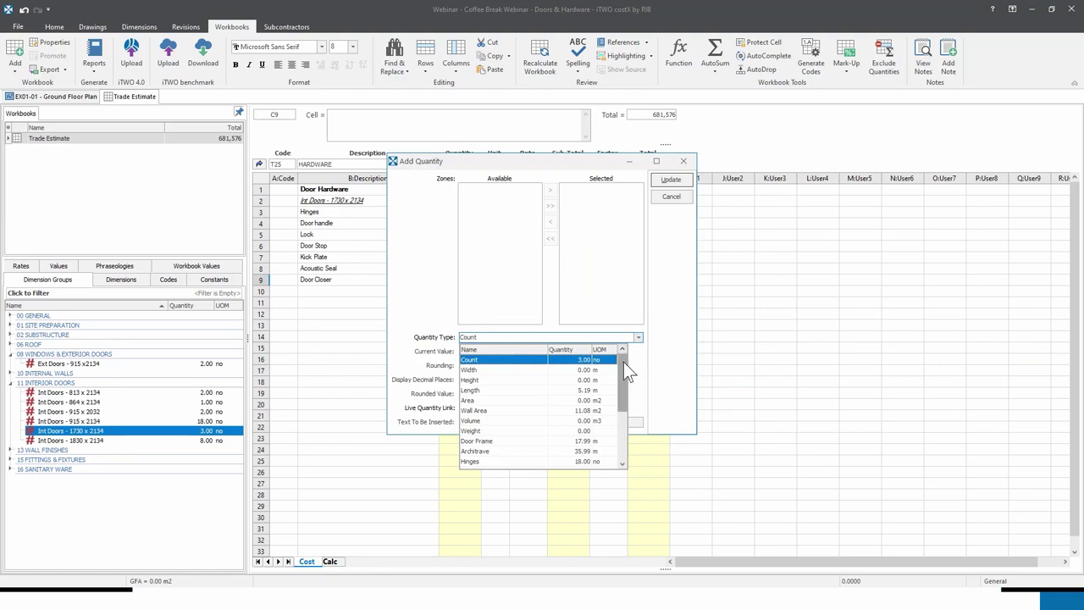
pyautogui.moveTo(623, 362); pyautogui.dragTo(623, 378)
pyautogui.scroll(-1, 505, 429)
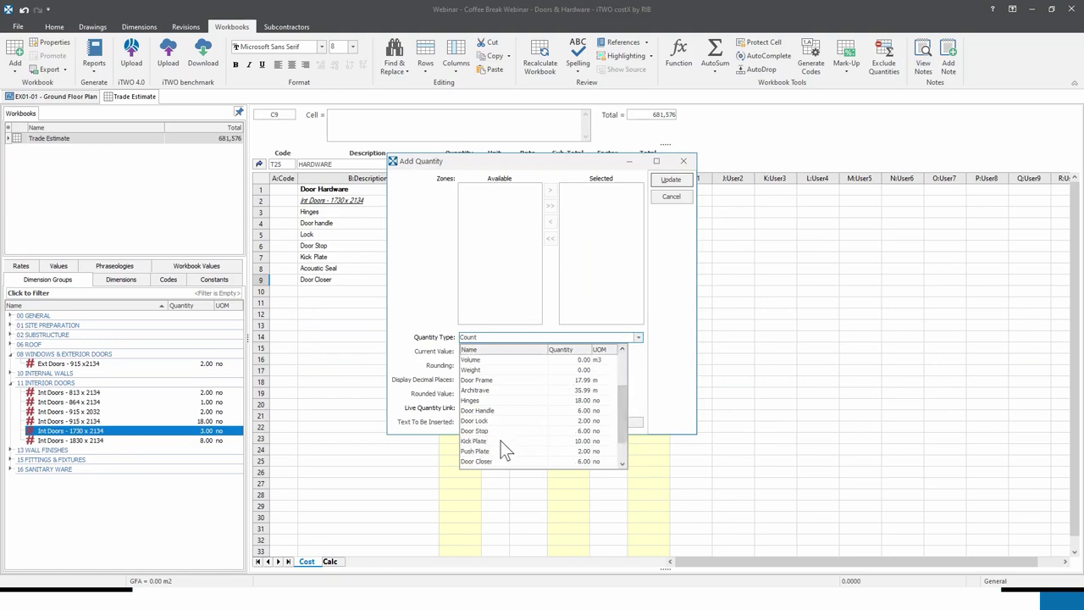
pyautogui.click(482, 461)
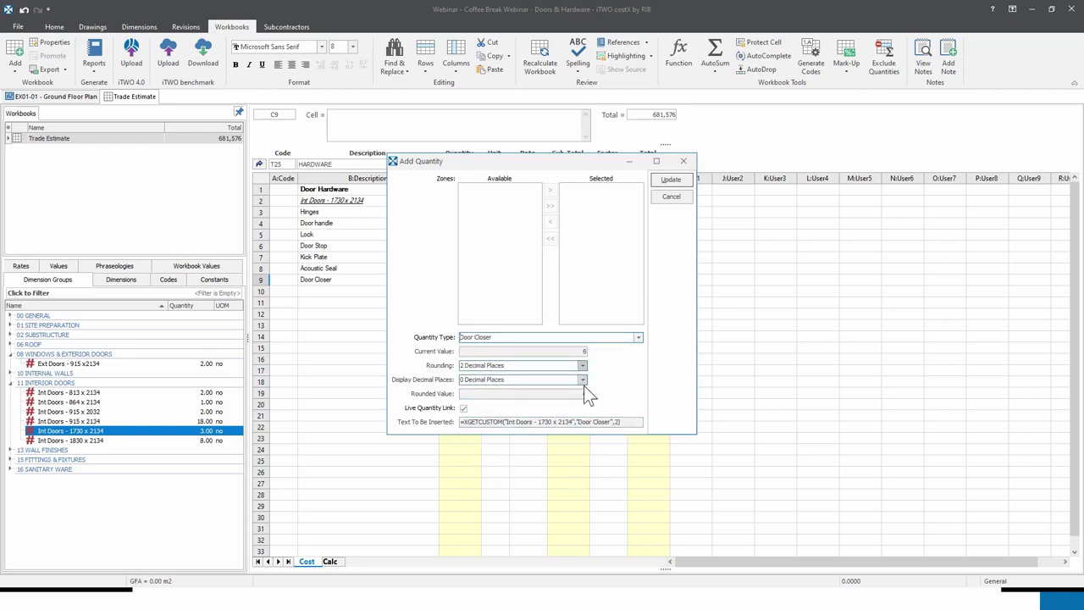
pyautogui.click(686, 180)
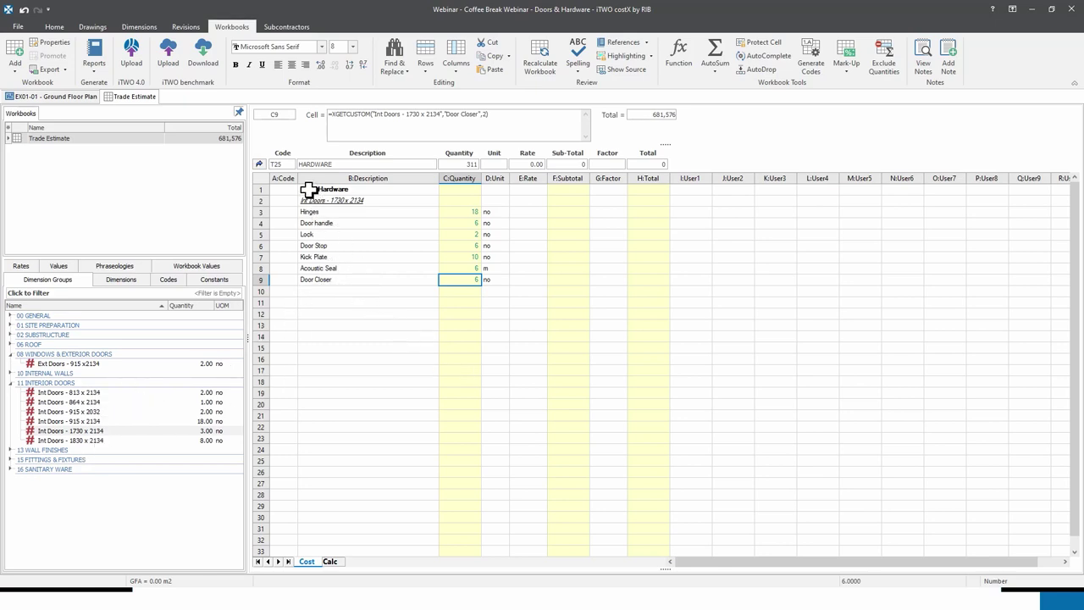
# - Review the Door Hardware block, then return to the Trade Estimate trade list
pyautogui.moveTo(312, 190); pyautogui.dragTo(486, 278)
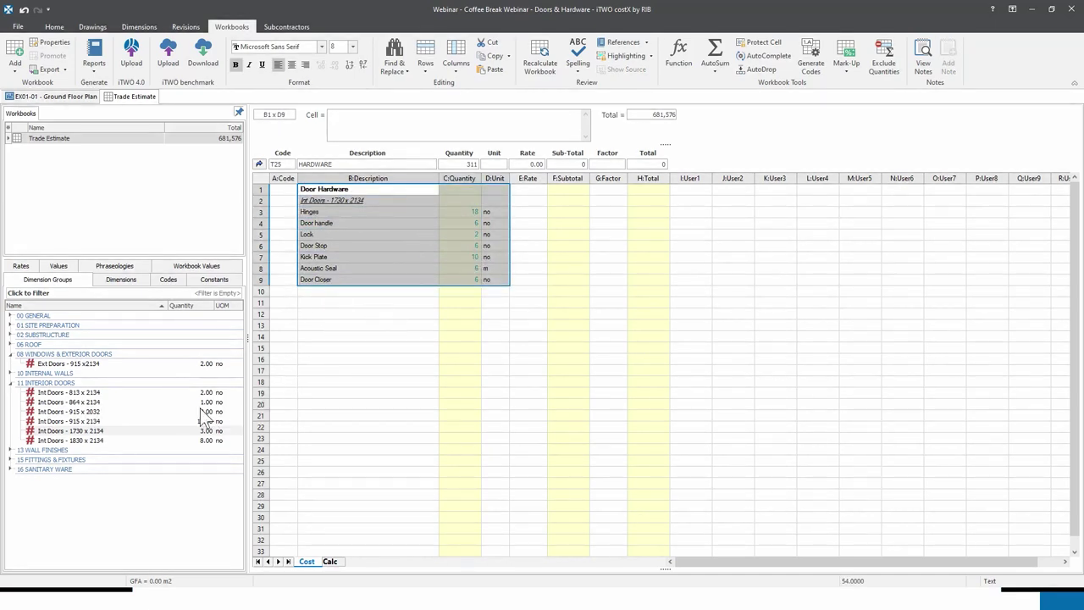
pyautogui.moveTo(451, 316); pyautogui.dragTo(448, 380)
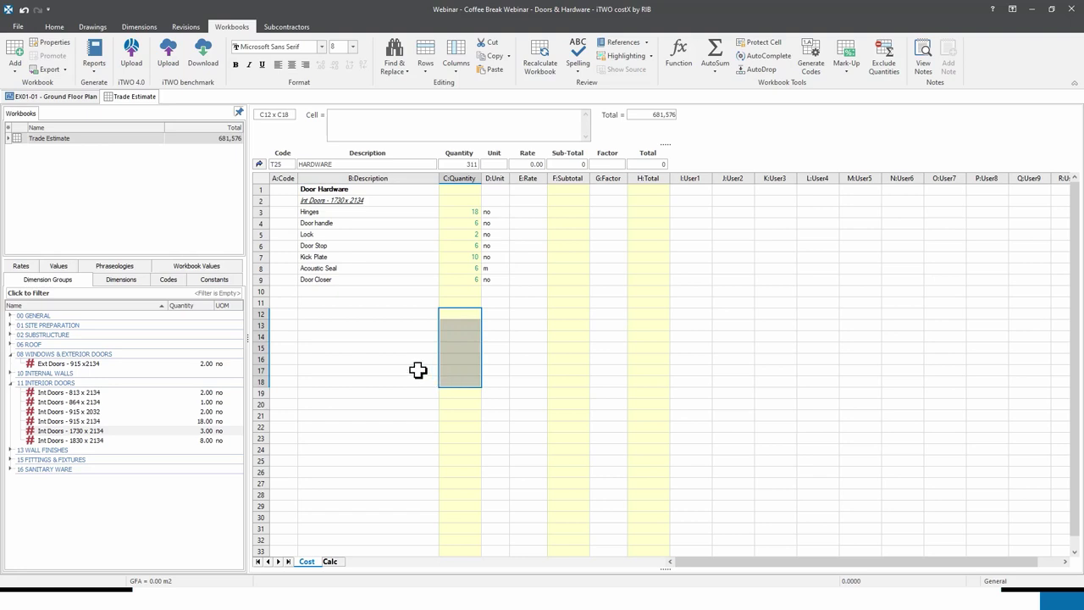
pyautogui.click(260, 164)
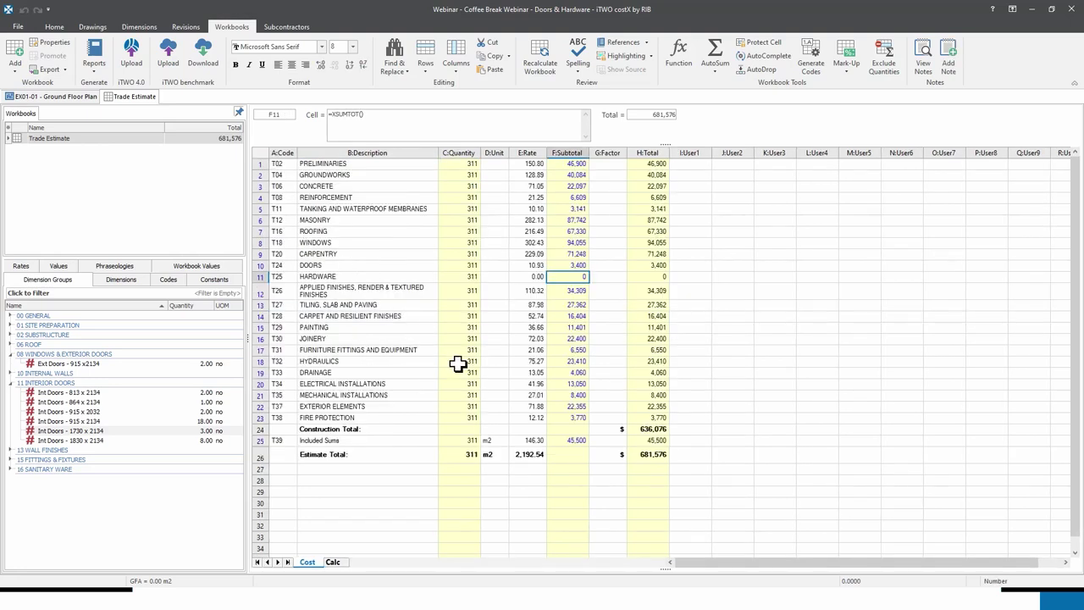